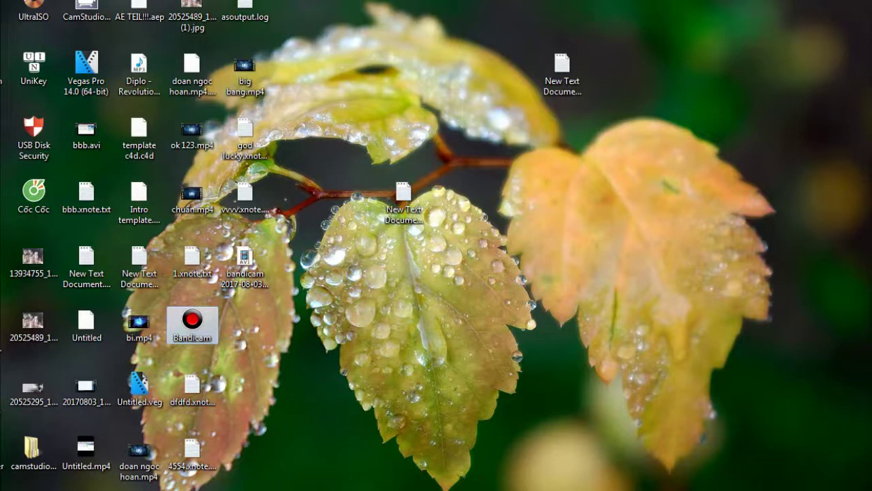
Open the new text document, centre the Notepad window and type 'Chào các bạn hôm nay'
double_click(404, 198)
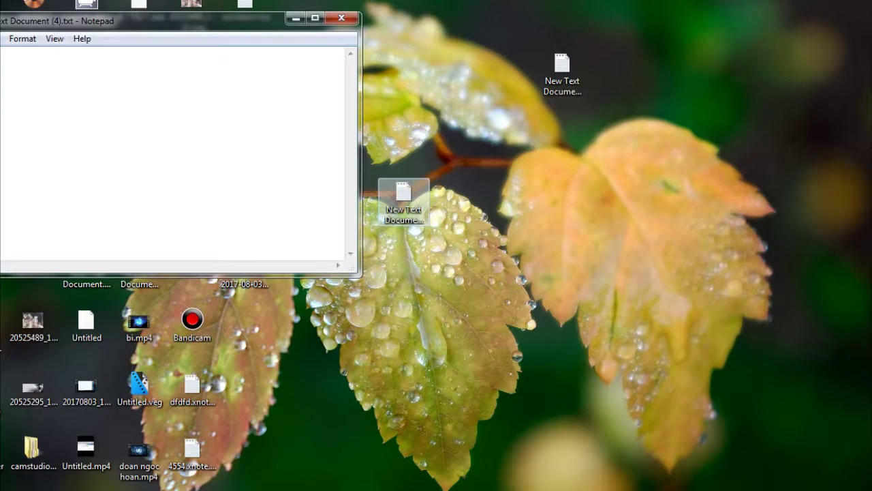
drag(170, 21, 545, 26)
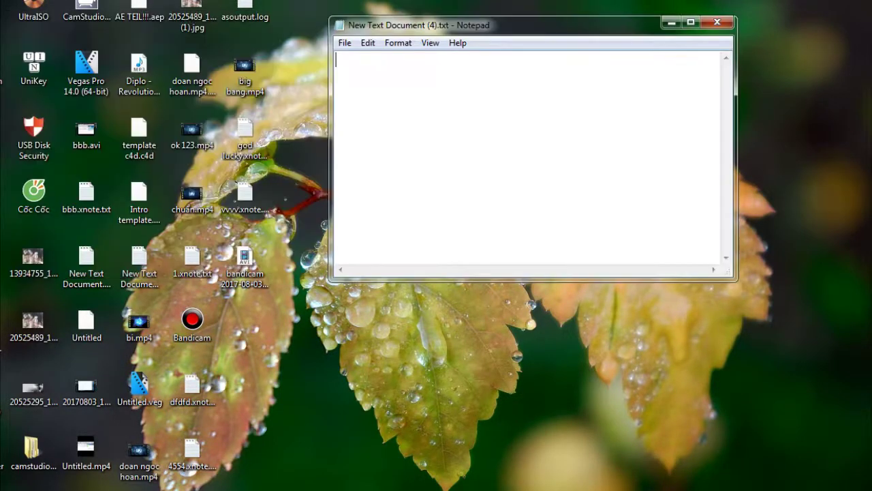
text(Xincahf o)
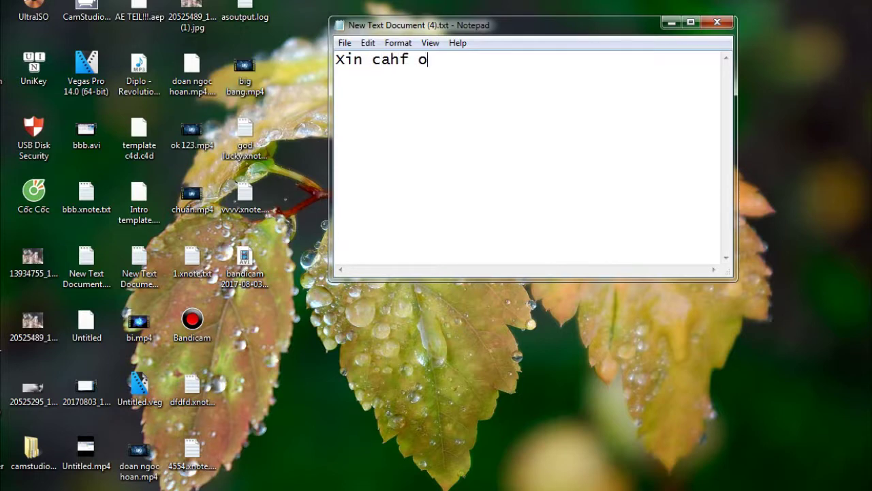
key(BackSpace)
key(BackSpace)
text(haof ca)
text(ạn trẻ)
text(hô)
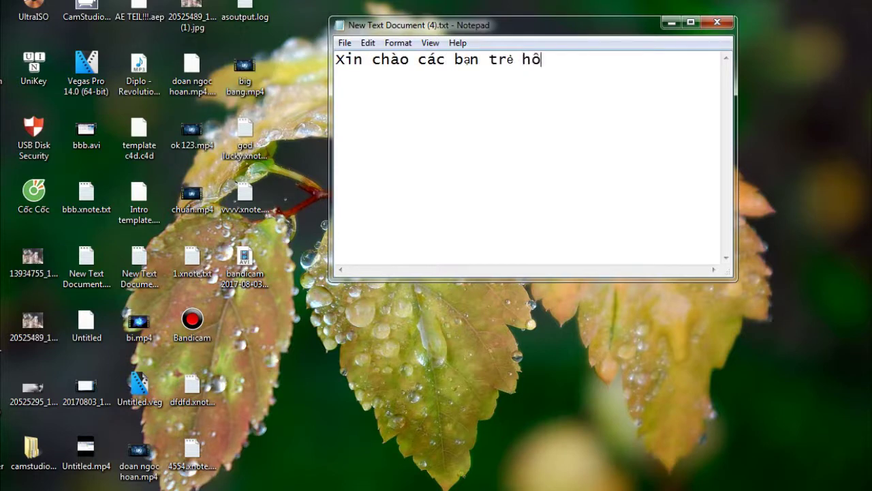
text(m nauy)
Add two lines saying you will show how to make effect videos ('làm video hiệu ứng')
key(Return)
text(minh)
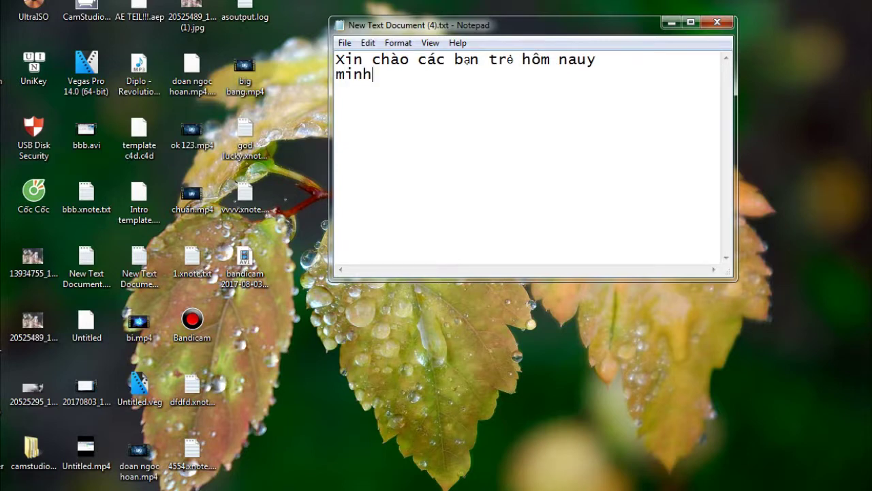
text(x huơng)
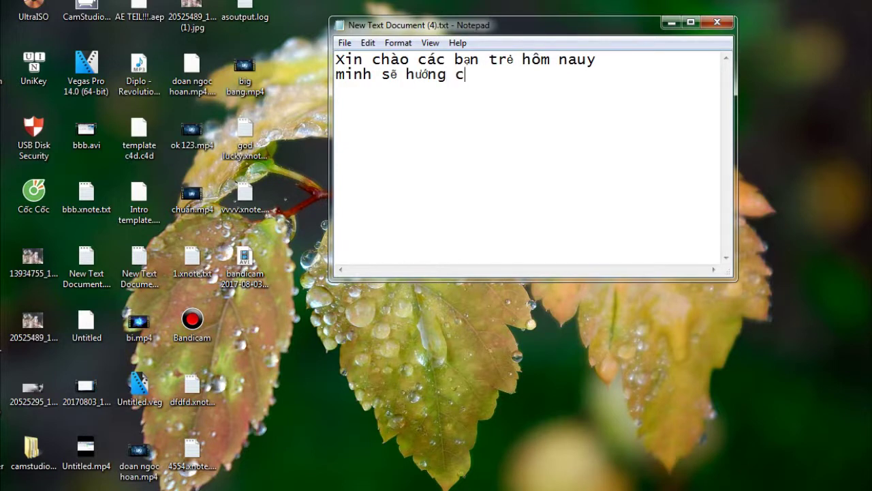
text(aaxn cac)
text(s banj lamf )
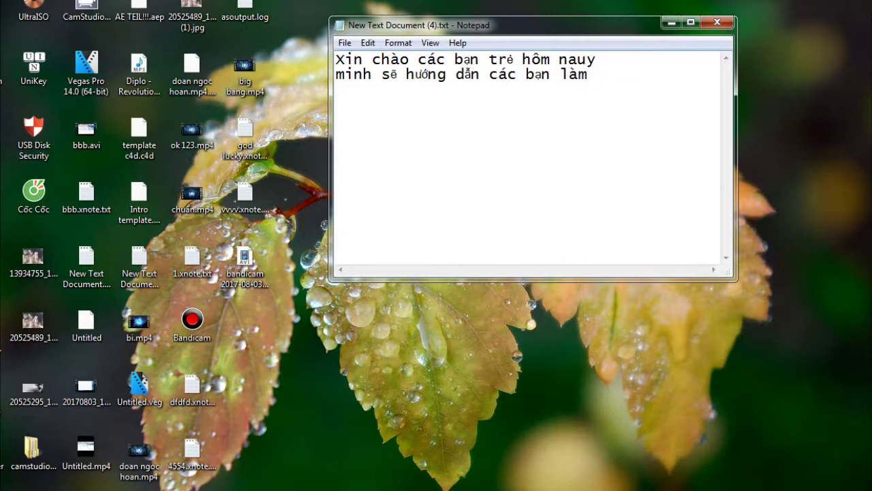
text(video)
key(Return)
text(hieeuj uwng)
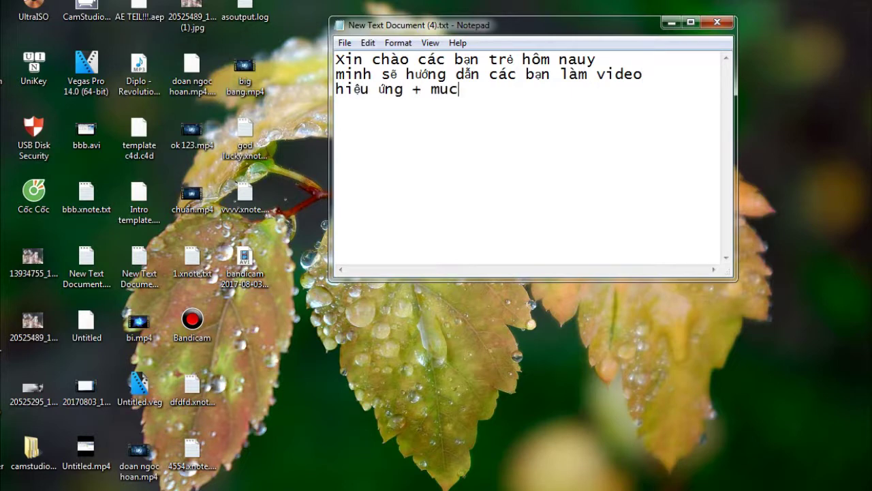
text(aws)
text(t ghetre)
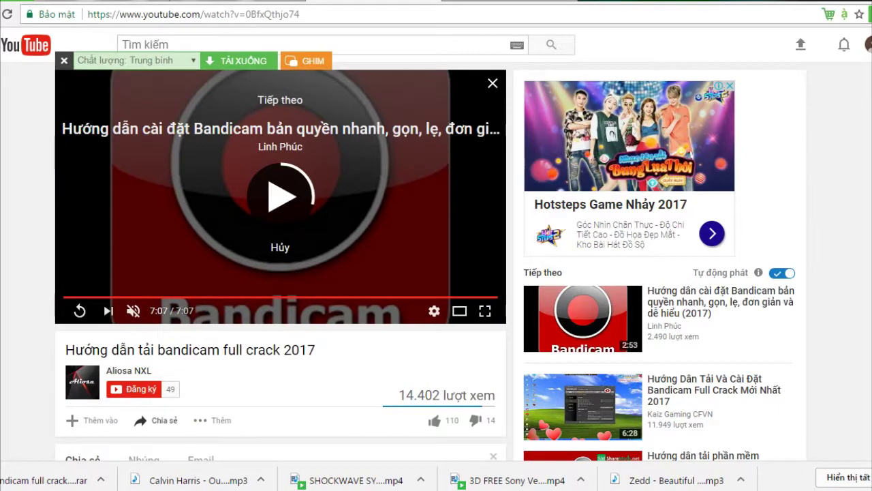
Load the Google homepage in Chrome, then minimize the browser back to the notes
click(192, 13)
text(google.com.vn)
key(Return)
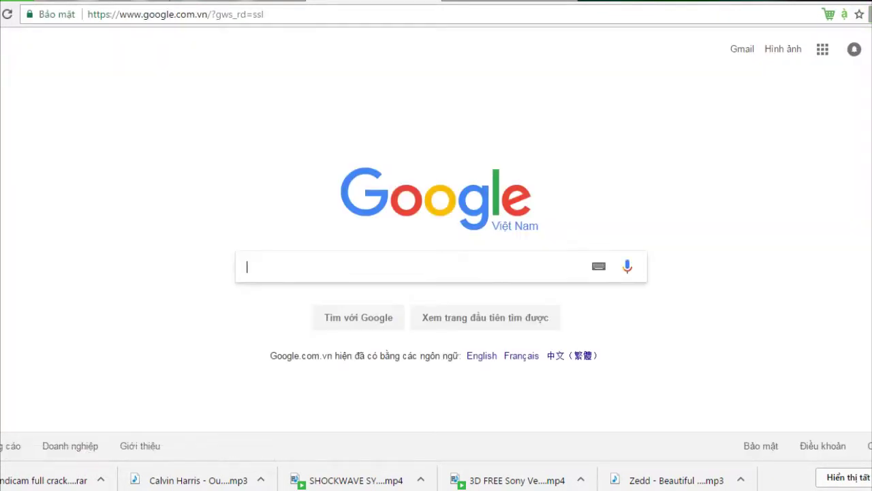
click(150, 490)
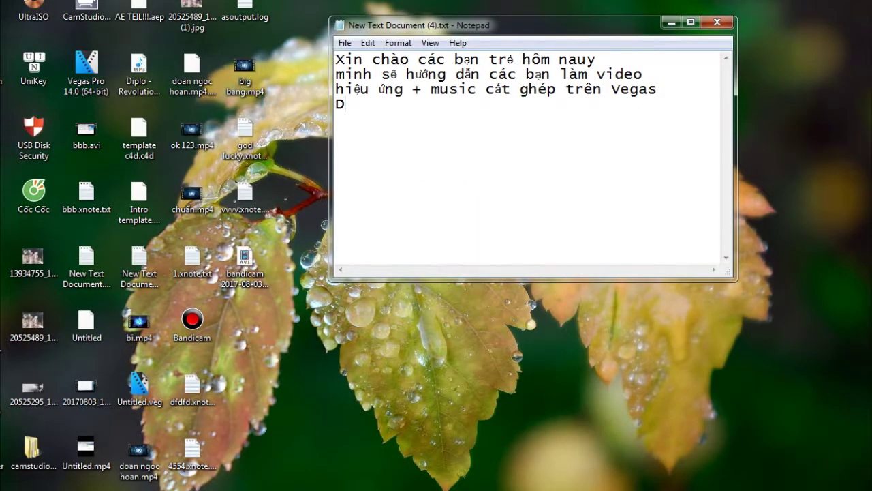
Write that you first need 1 video plus 1 intro (demo giới thiệu) then music, and begin 'Và bây giờ'
text(ầu tiên bạn ca)
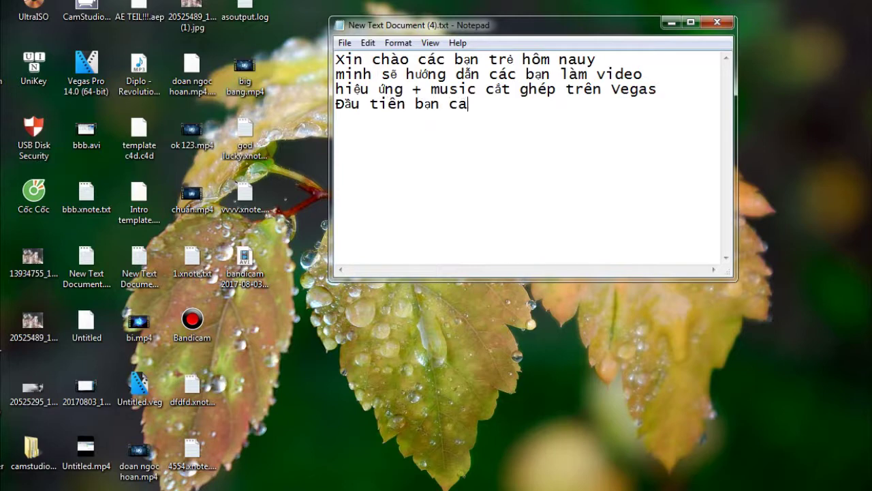
text(ần co)
text( video)
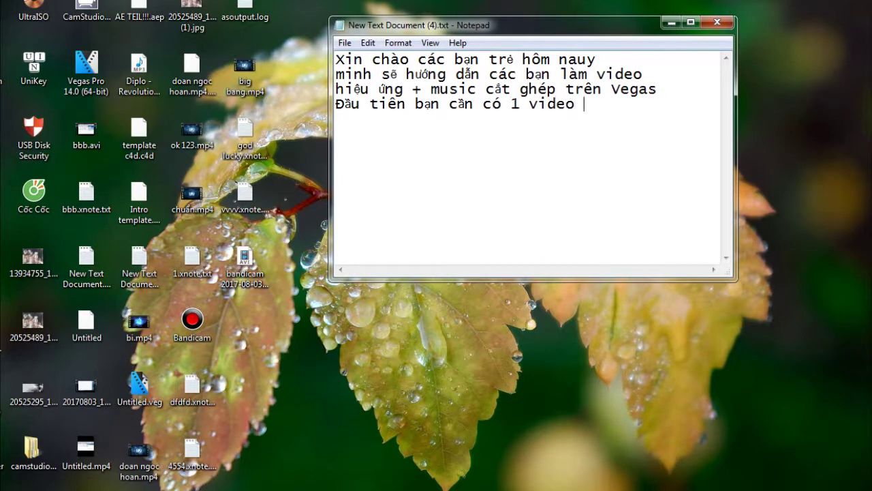
text(1 io)
key(BackSpace)
key(BackSpace)
text(ntro ()
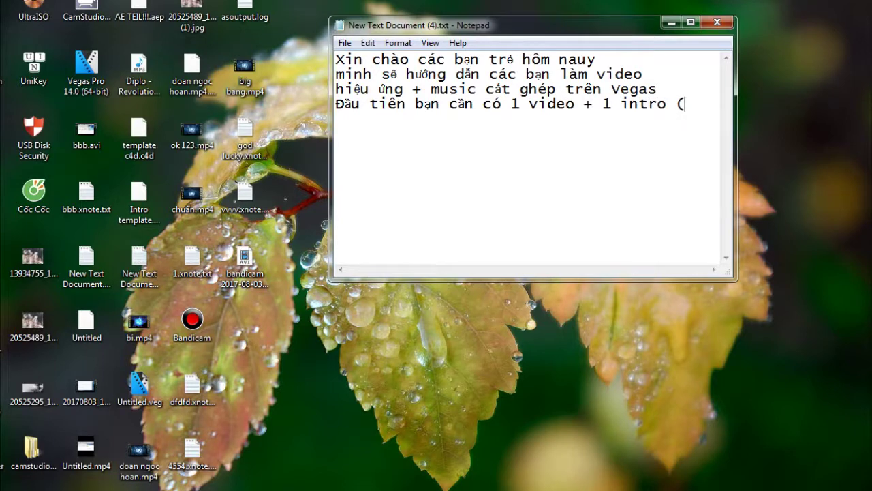
text(demo giới gie)
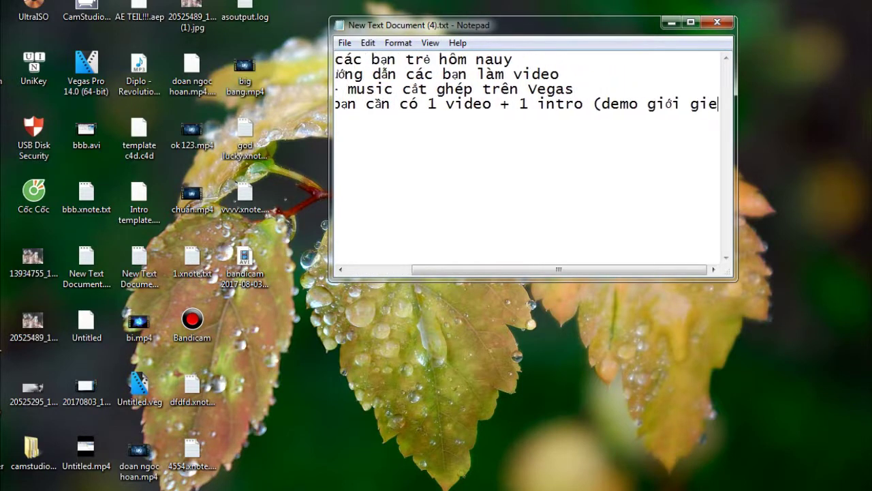
text(u)
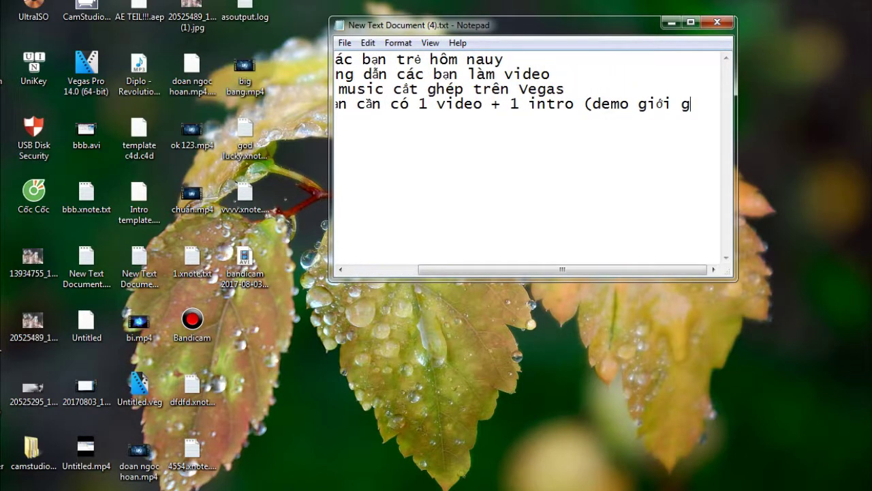
text(hiêuu)
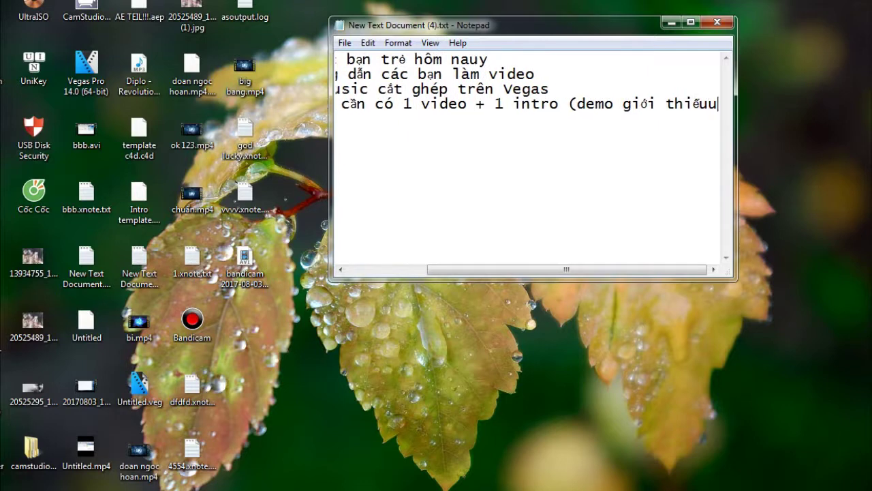
key(BackSpace)
key(BackSpace)
text(u ))
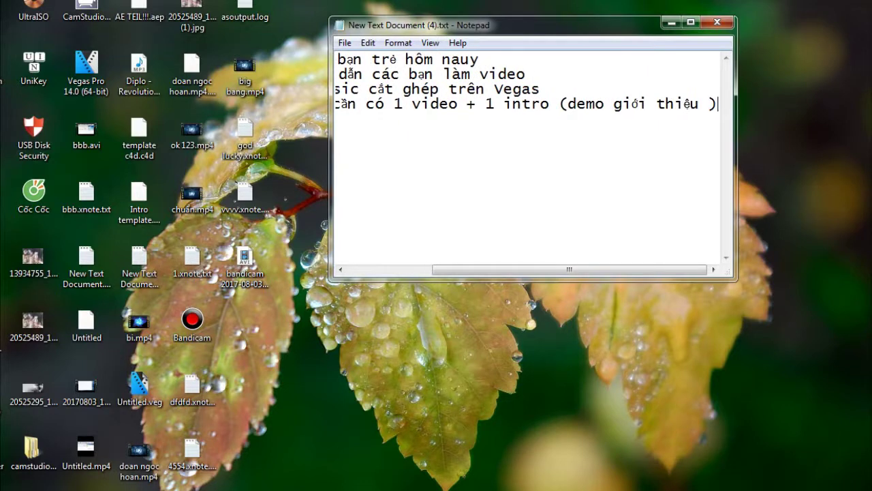
text( đoạn sau )
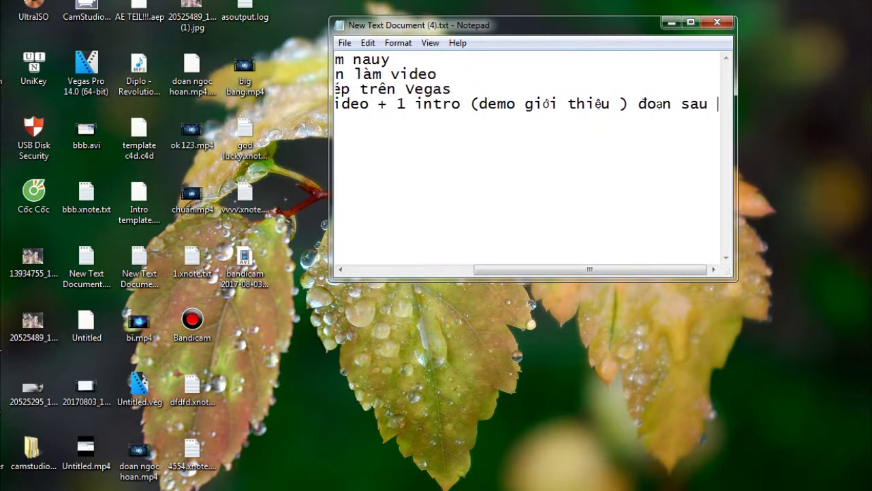
text(là nhắc)
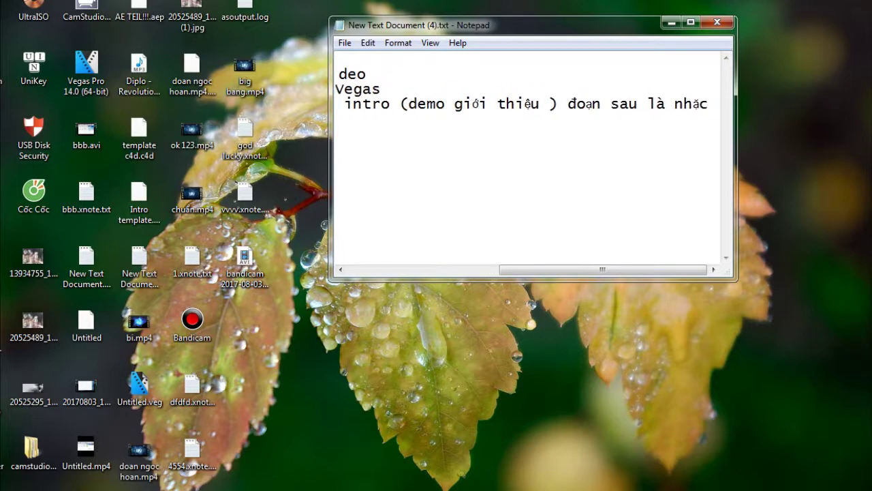
key(Return)
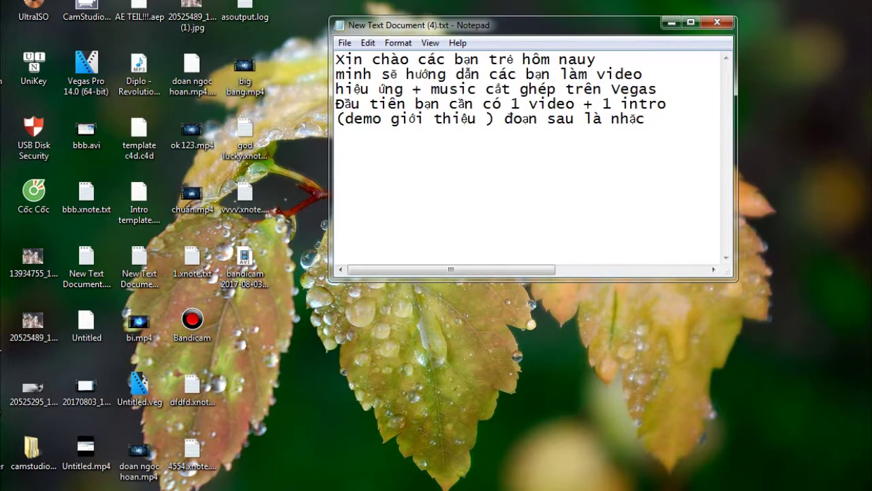
text(ạ)
text(ạ)
text(bây g)
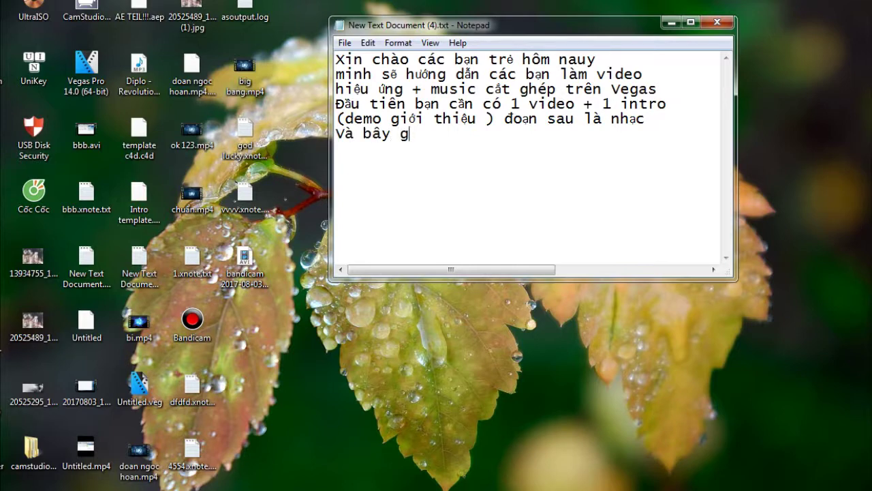
text(iờ)
Launch Vegas Pro 14.0 and continue the note with 'mở file Vegas lên' while it loads
double_click(87, 65)
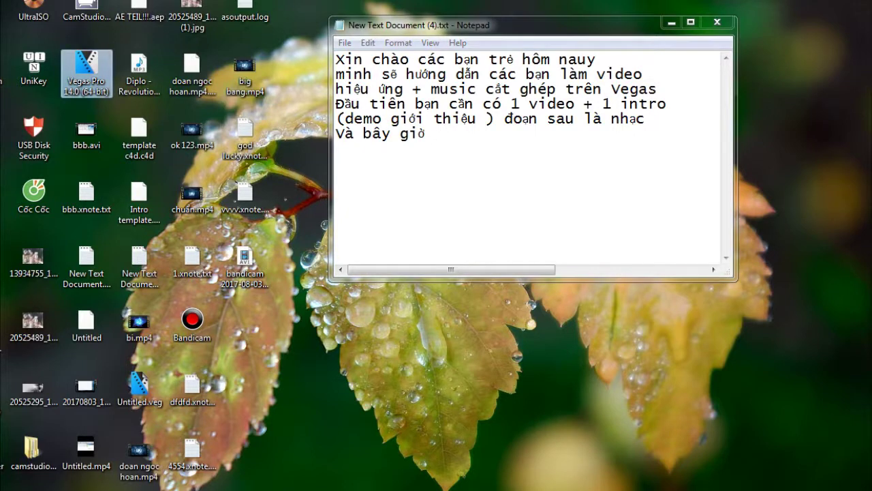
text( mở )
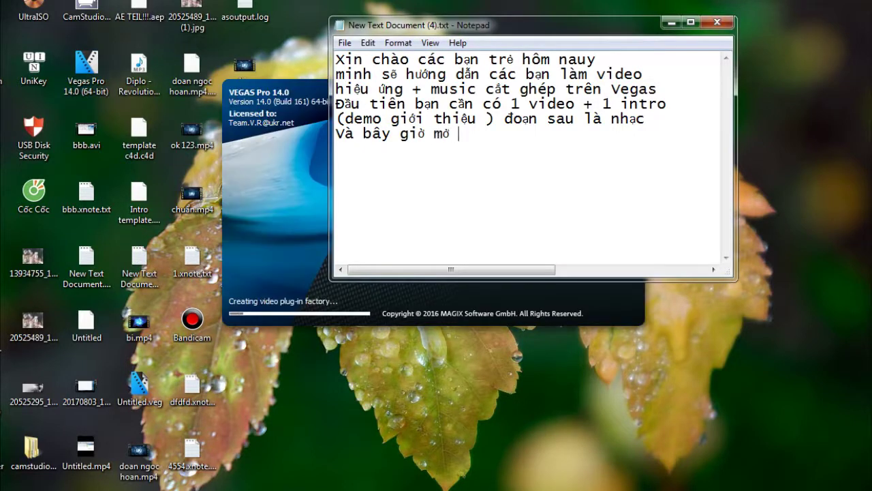
text(file )
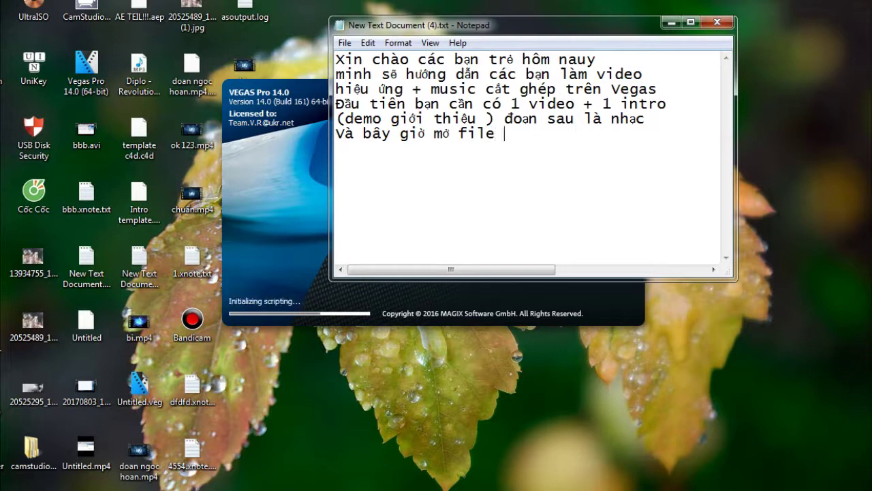
text(V)
key(BackSpace)
text(Veg)
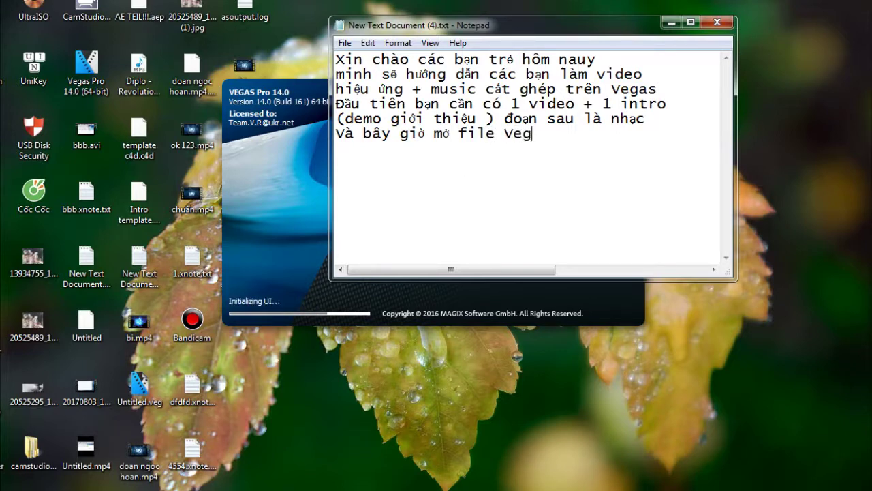
text(as lên)
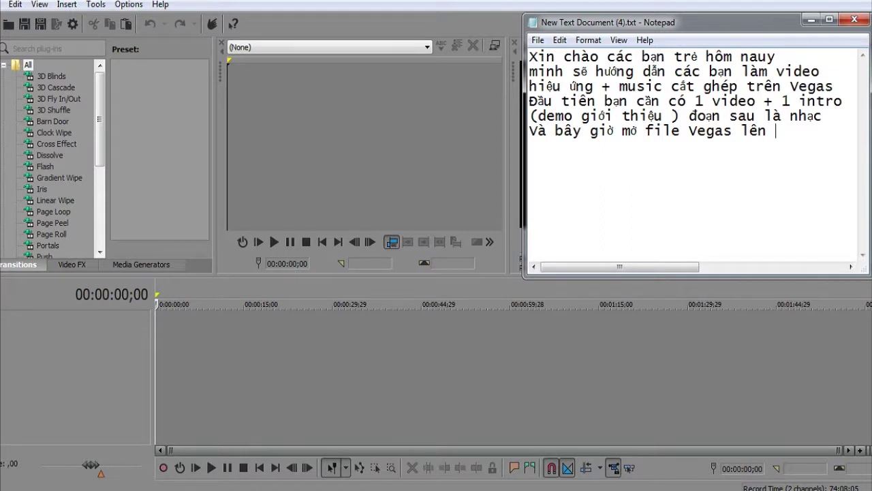
Type 'ok' and a new line 'ở đây mình có sẵn video' in the note
text(ok)
key(Return)
text(p)
key(BackSpace)
text(ở )
text(đây mình c)
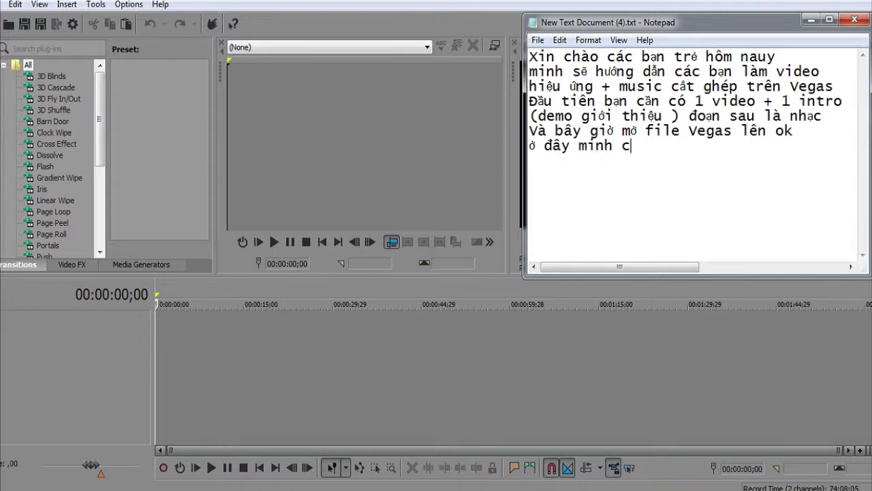
text(ó sẵn v)
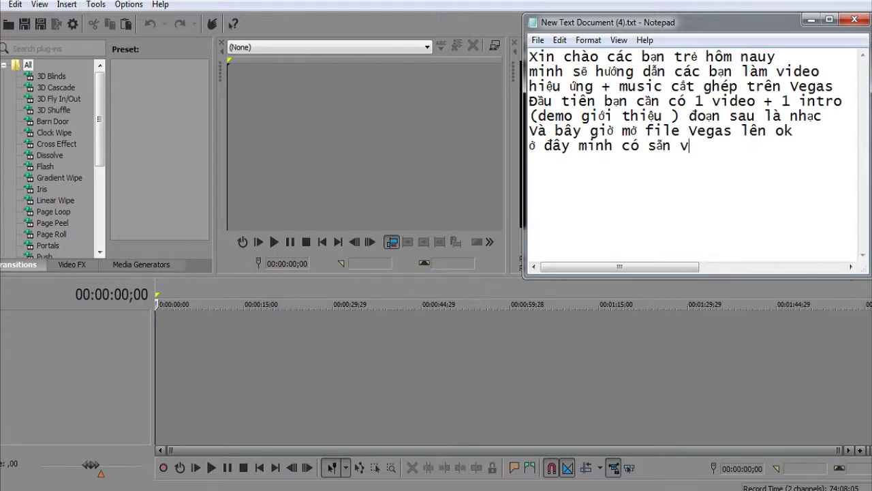
text(ideo)
key(Return)
Add a line telling viewers without a clip to download an Intro 3d or 4d from YouTube
text(các ba)
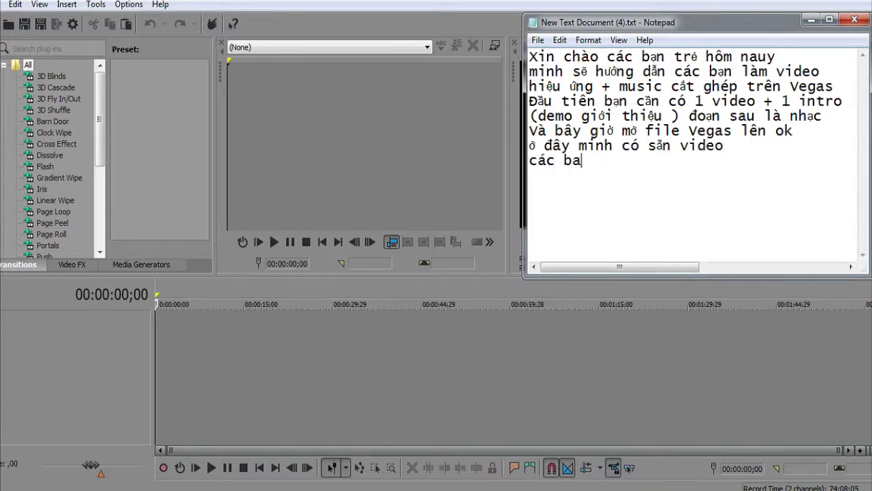
text(n nào chỉ)
key(BackSpace)
key(BackSpace)
key(BackSpace)
key(BackSpace)
key(BackSpace)
key(BackSpace)
key(BackSpace)
text(B nào chưa có)
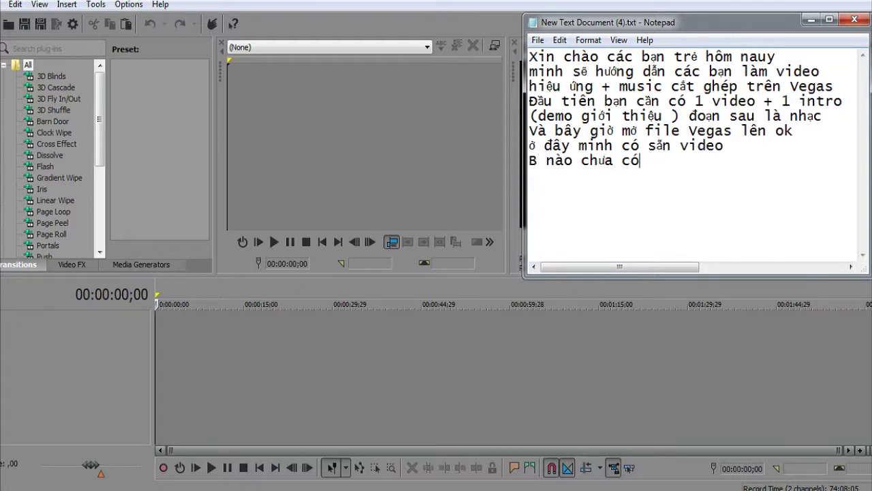
text( lên youtube t)
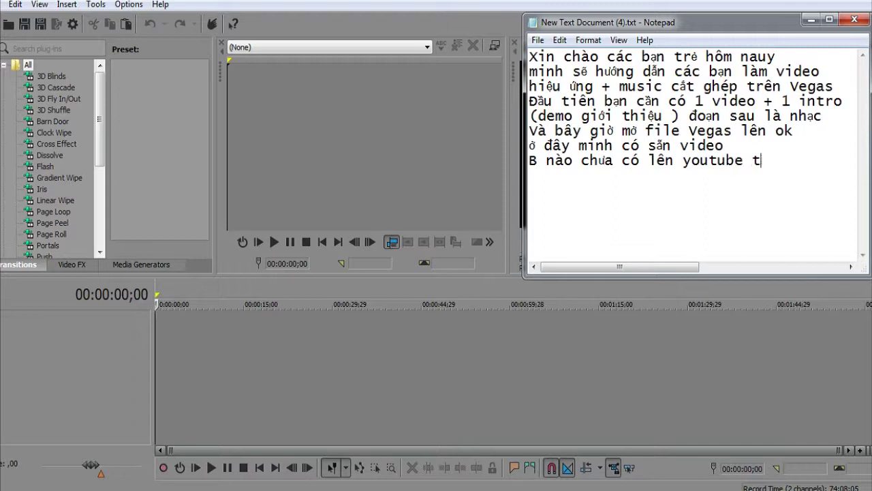
text(ải )
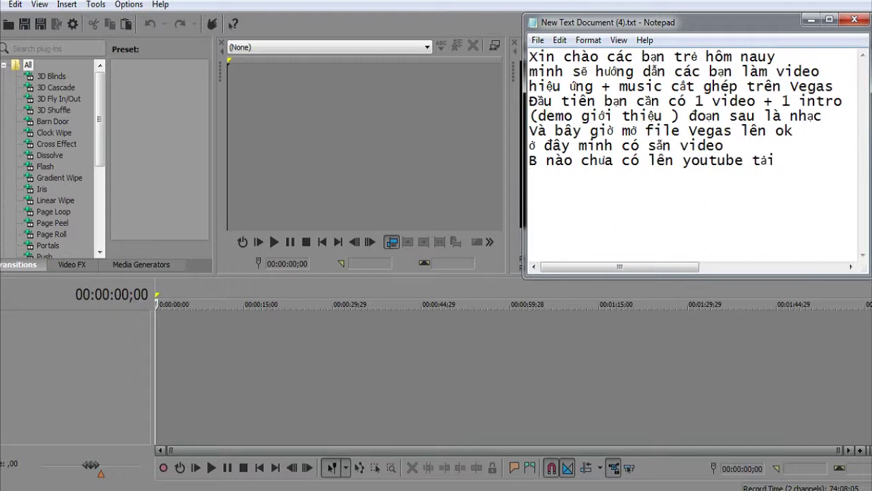
text(Â)
text(sn )
text(O)
key(BackSpace)
text(In)
text(tro 3d)
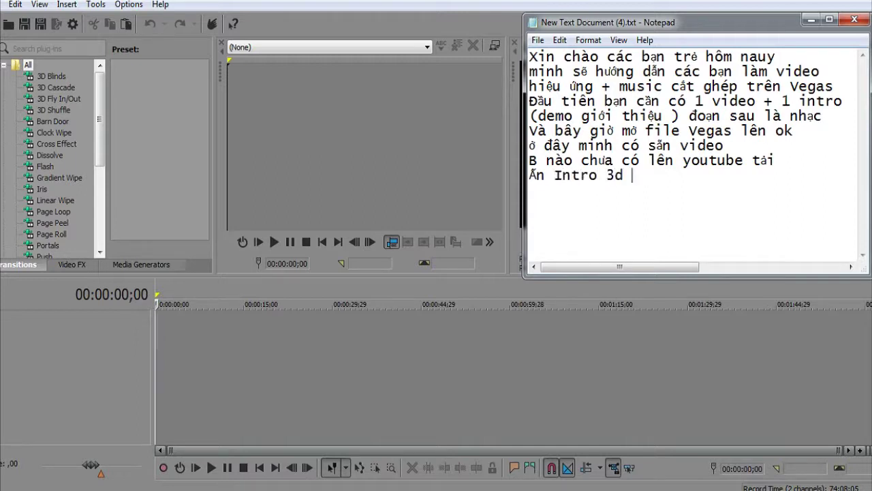
text( h)
click(793, 131)
text(y 3)
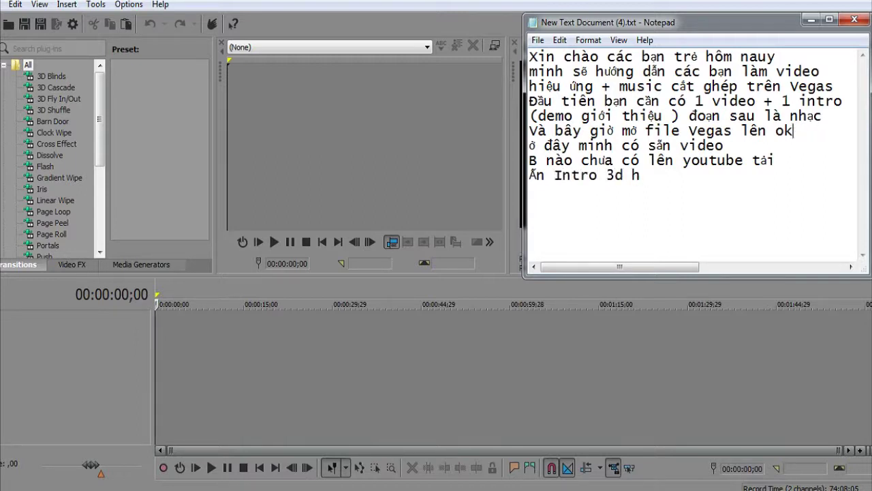
click(641, 175)
text(a)
text(y 4d thì t)
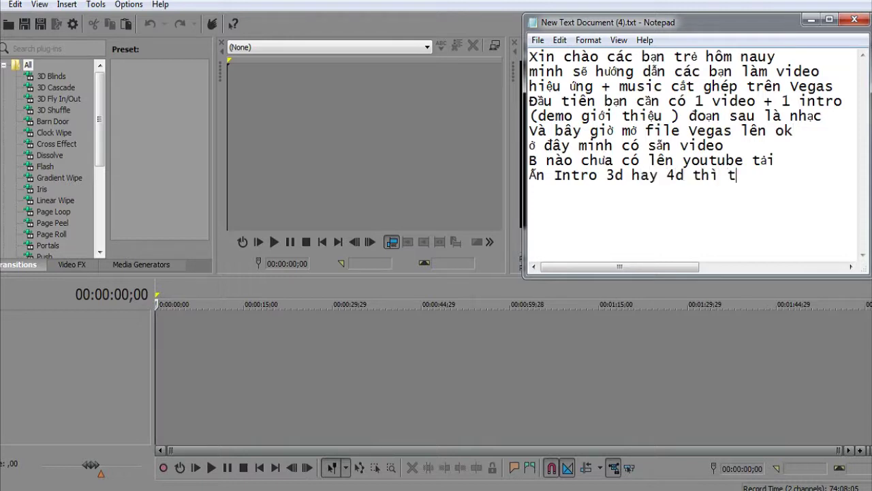
text(ùy....)
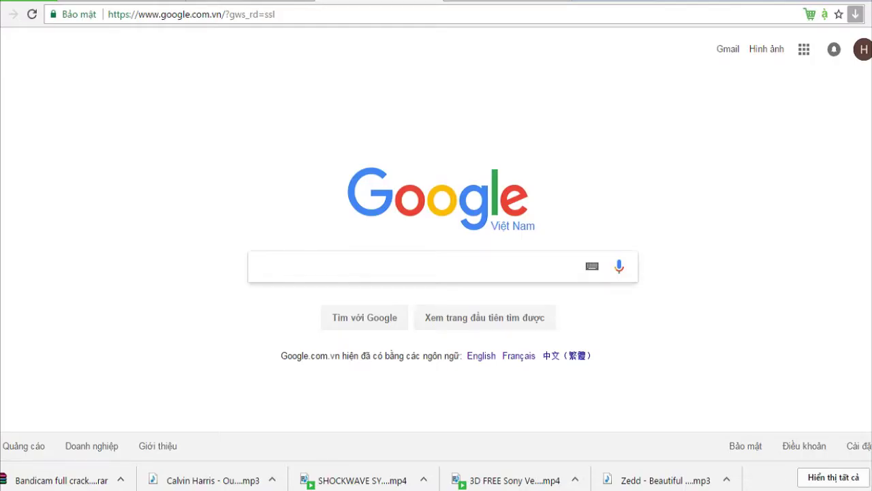
Load youtube.com in Chrome and put the cursor in the YouTube search box
click(191, 14)
text(youtube.com)
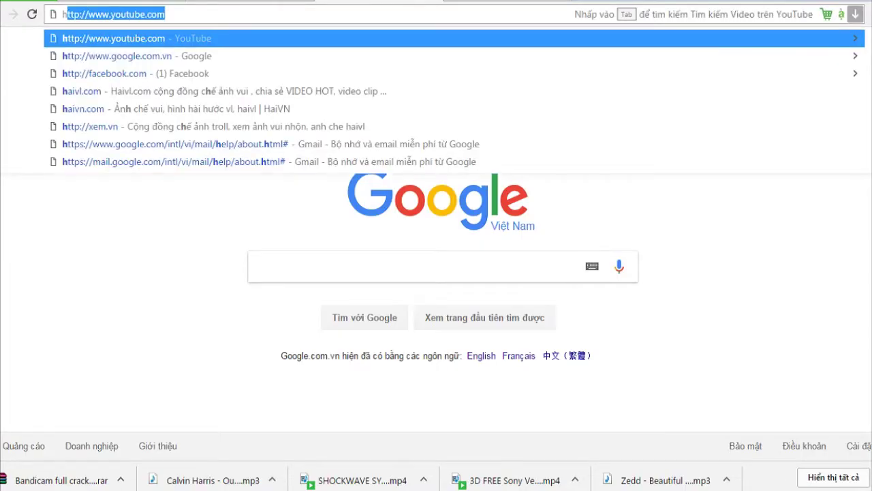
key(Return)
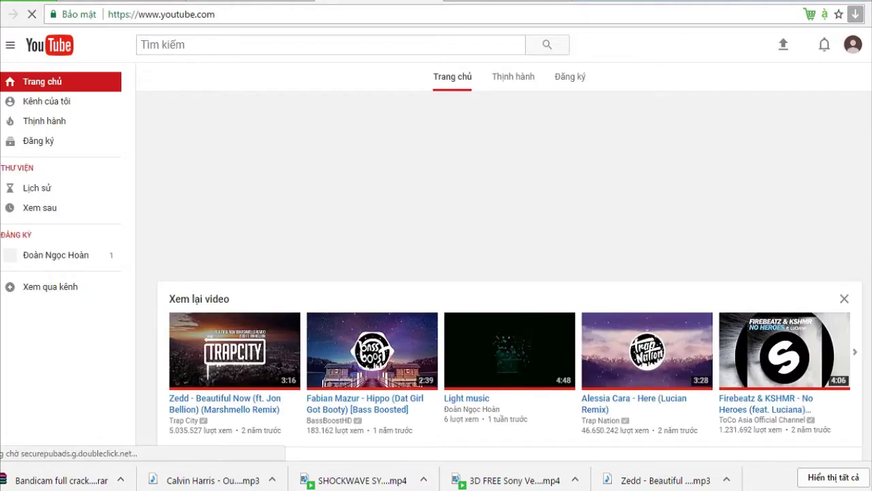
scroll(436, 272, down, 3)
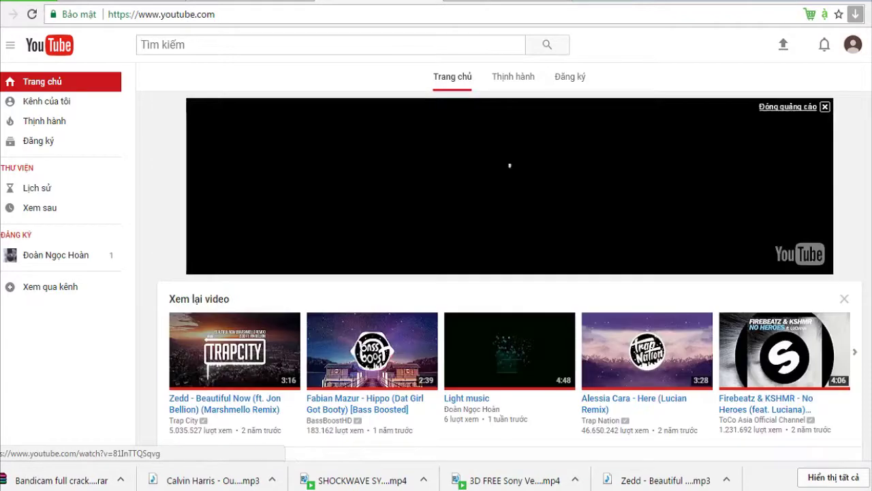
click(328, 44)
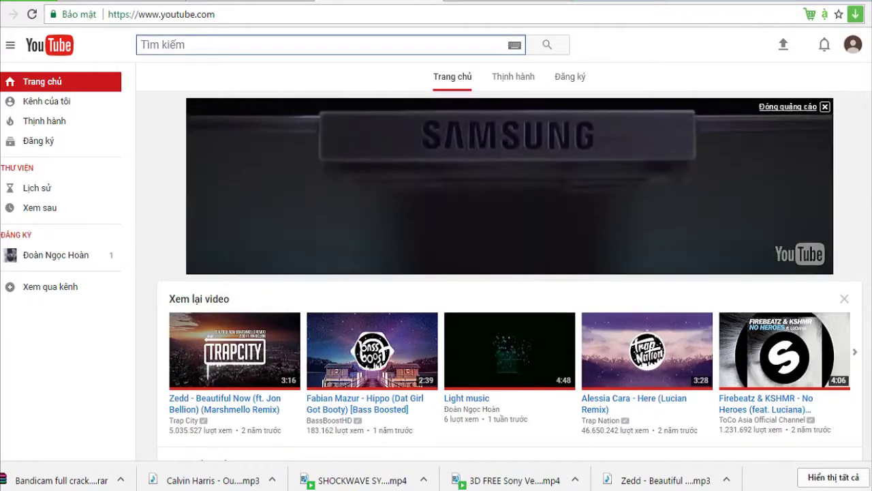
Search YouTube for 'Intro3d' and play 'Top 10 FREE 3D INTRO TEMPLATES - 2015'
text(Intro3)
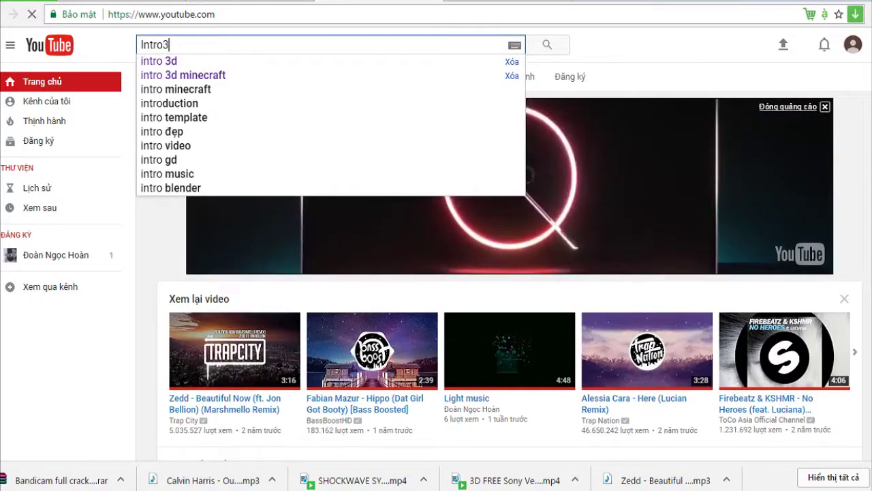
text(d)
key(Return)
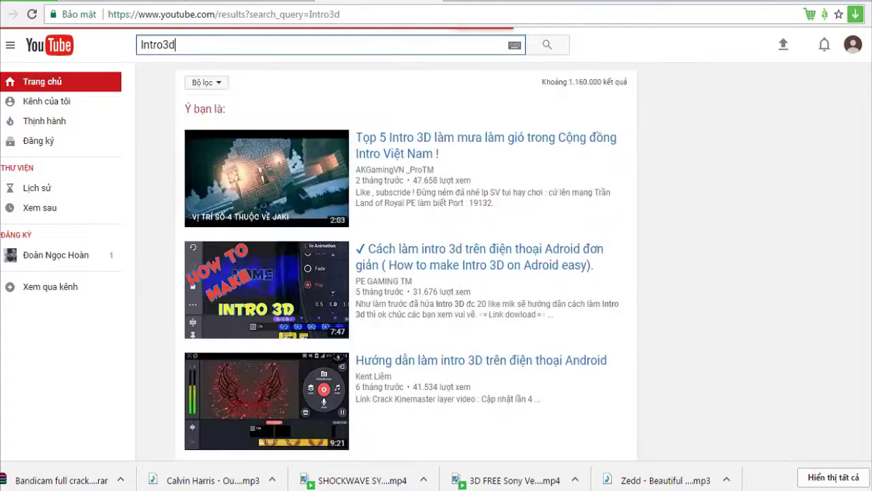
scroll(268, 273, down, 2)
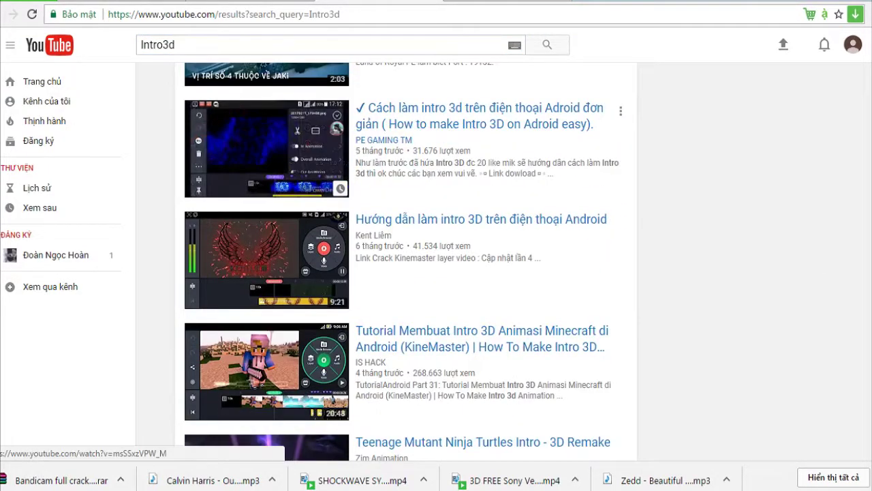
scroll(268, 273, down, 3)
scroll(267, 273, down, 1)
scroll(267, 272, down, 2)
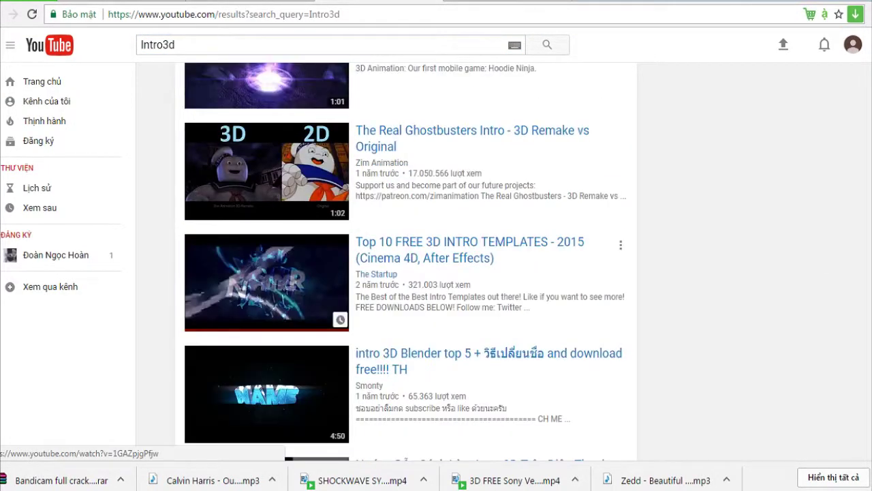
click(267, 286)
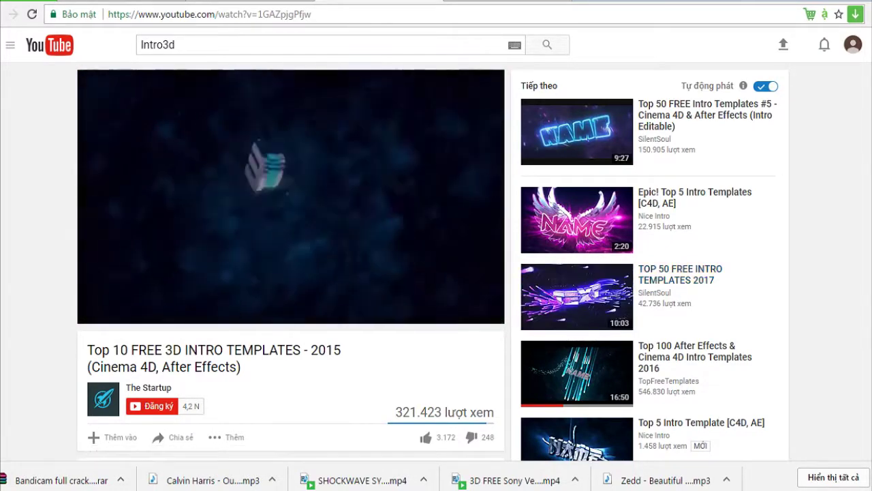
Add the note line 'đây là mấy đoạn bạn có thể tải xuống' followed by a row of dots
mouse_move(248, 488)
click(320, 436)
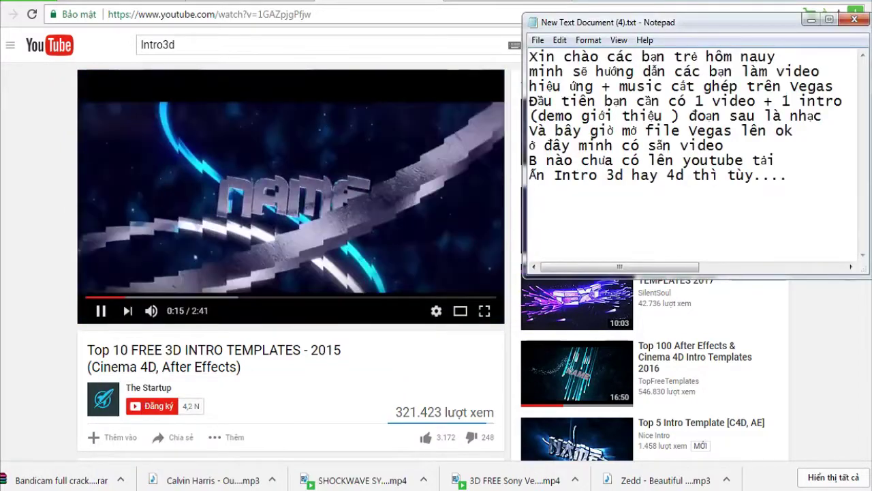
text(đây là)
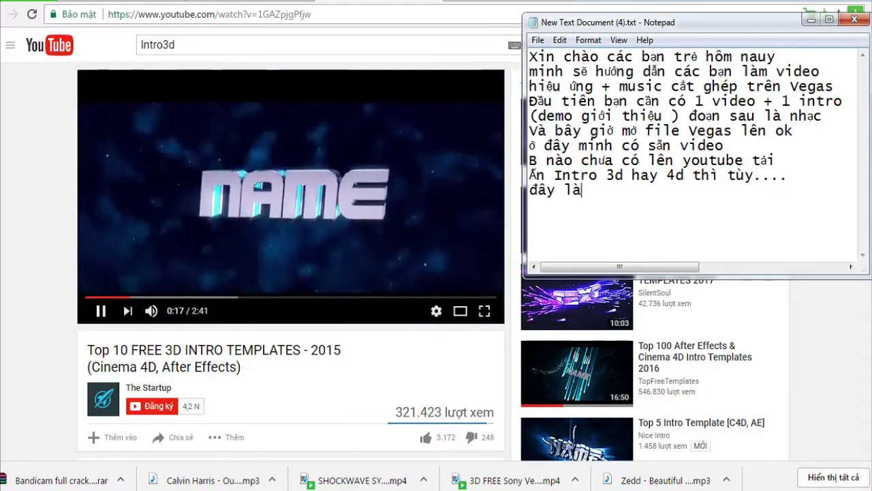
text( mấy dđoạn )
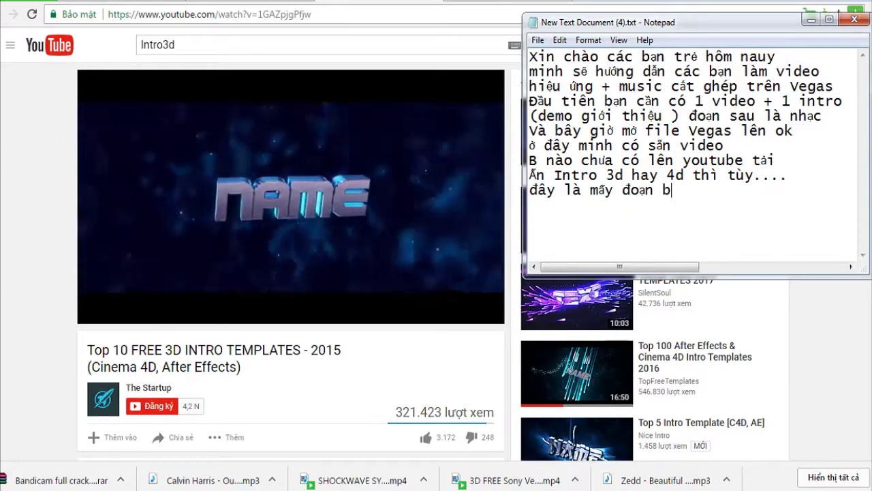
text(bạn có thể co)
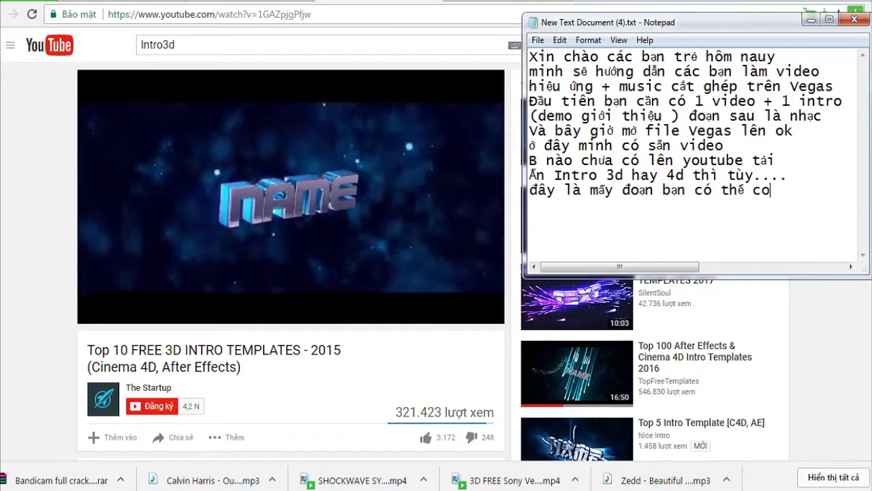
text(p)
key(BackSpace)
key(BackSpace)
key(BackSpace)
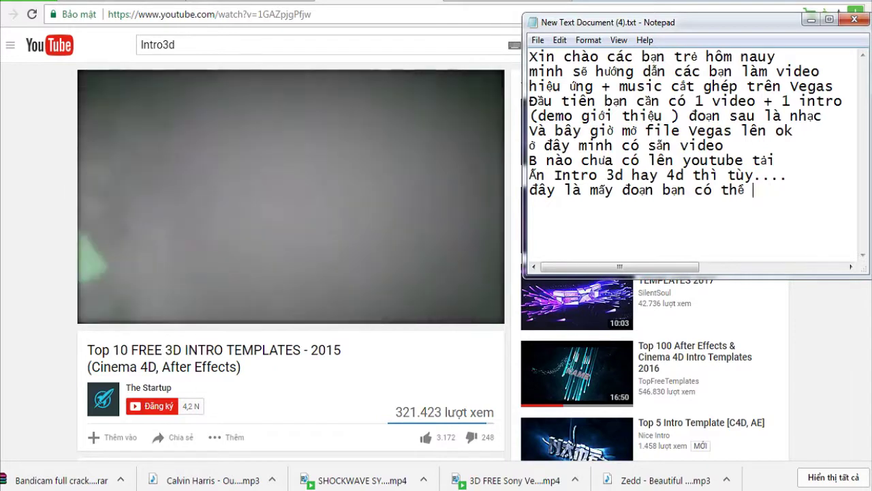
text(tải xuong)
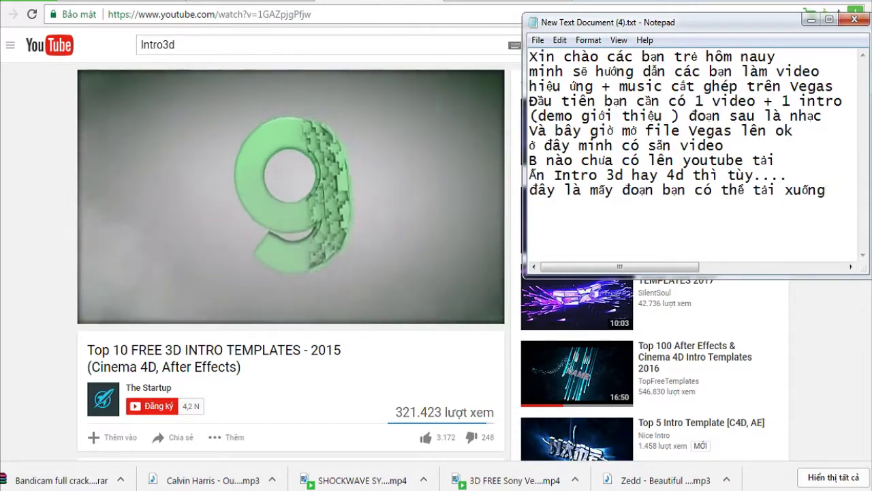
key(Return)
text(.............)
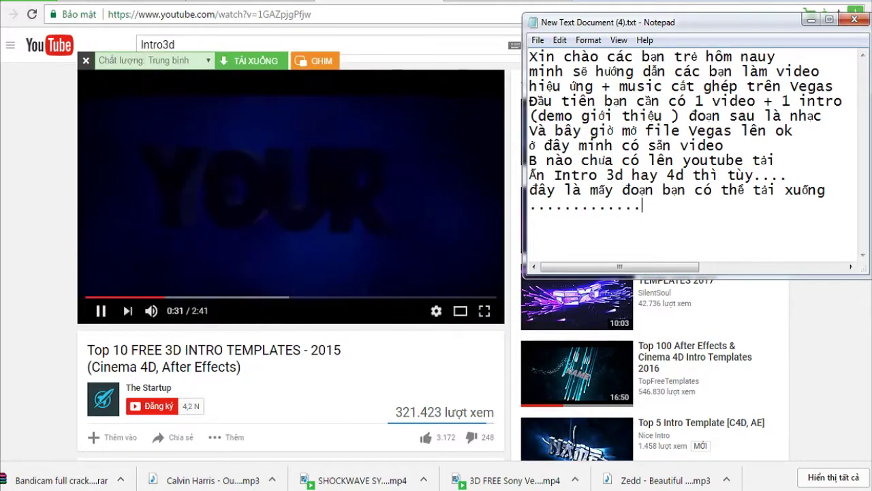
click(291, 197)
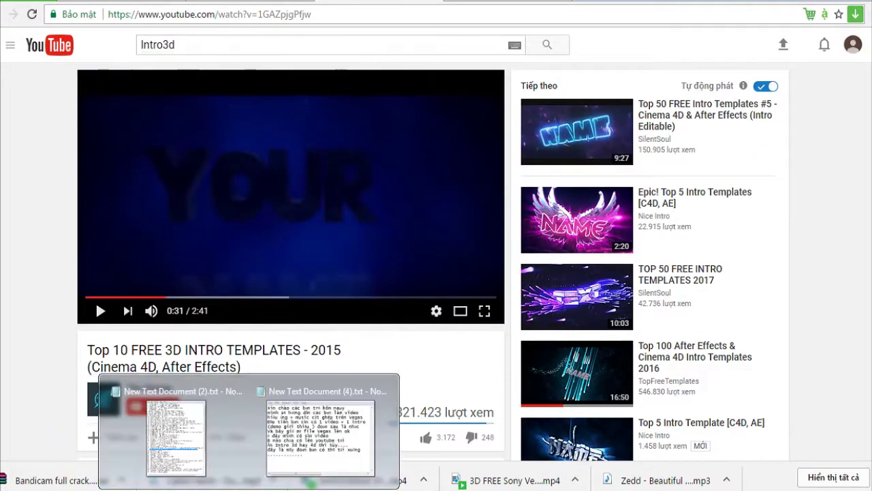
Switch to the empty Vegas project and browse the Downloads and Desktop folders for media
mouse_move(207, 490)
click(279, 437)
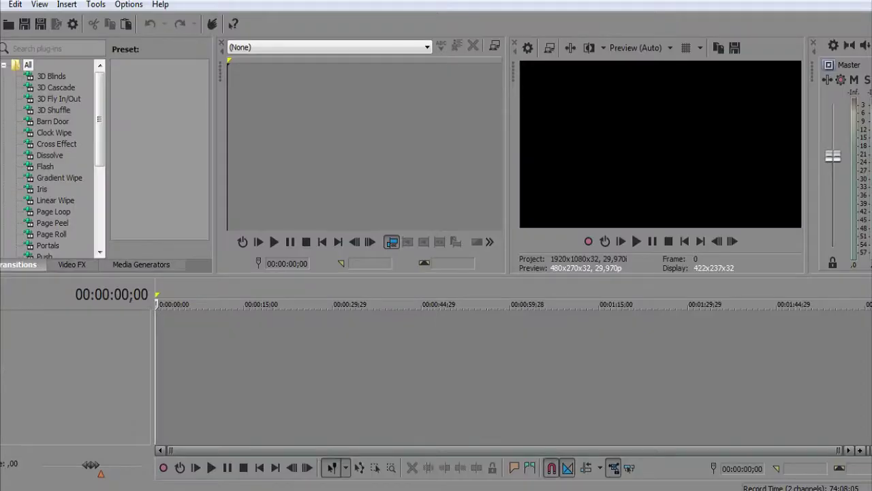
click(8, 24)
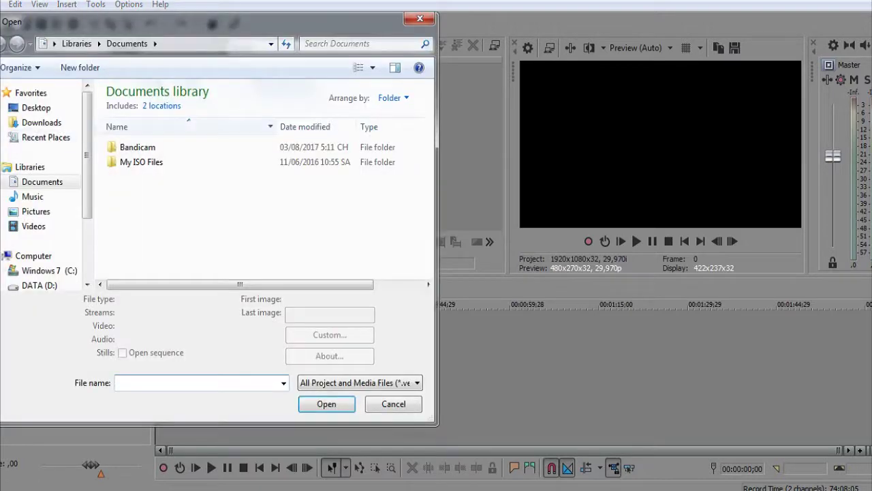
click(42, 122)
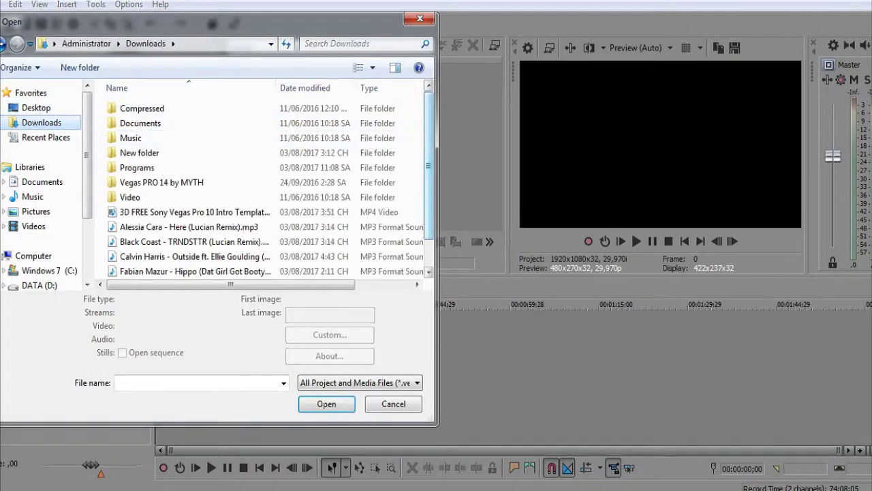
scroll(272, 185, down, 1)
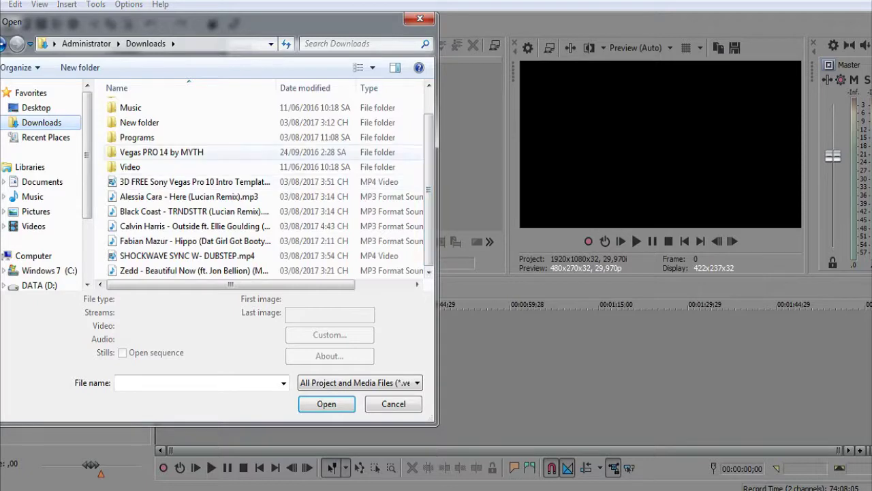
click(37, 107)
Open big bang.mp4, match the project to its 1280x720 settings, and play from the start
scroll(266, 184, down, 4)
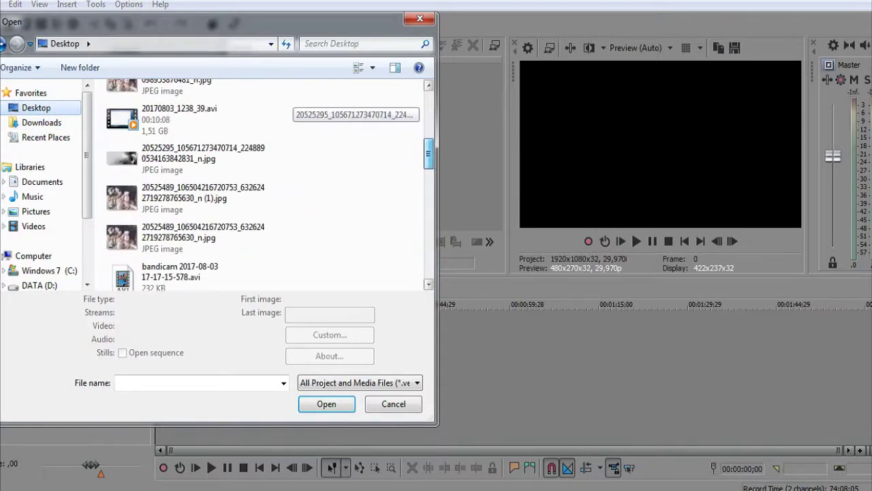
scroll(265, 184, up, 2)
scroll(266, 184, up, 1)
scroll(266, 184, down, 3)
scroll(188, 179, down, 3)
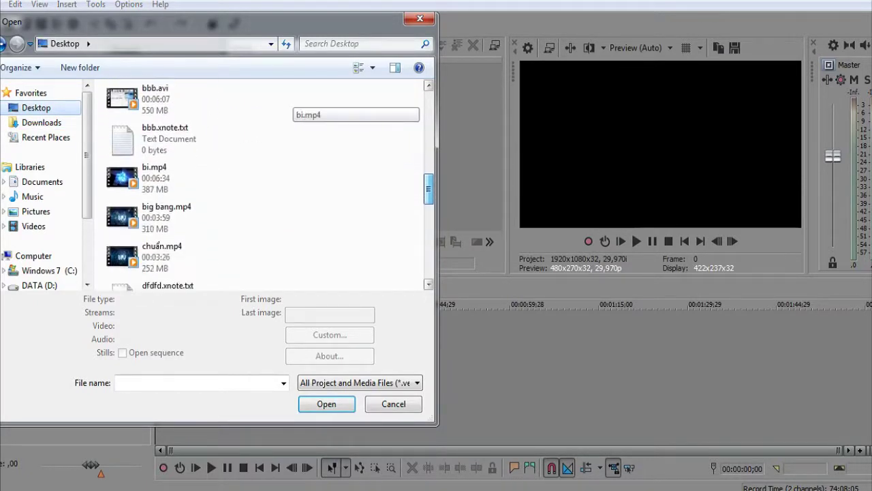
double_click(166, 163)
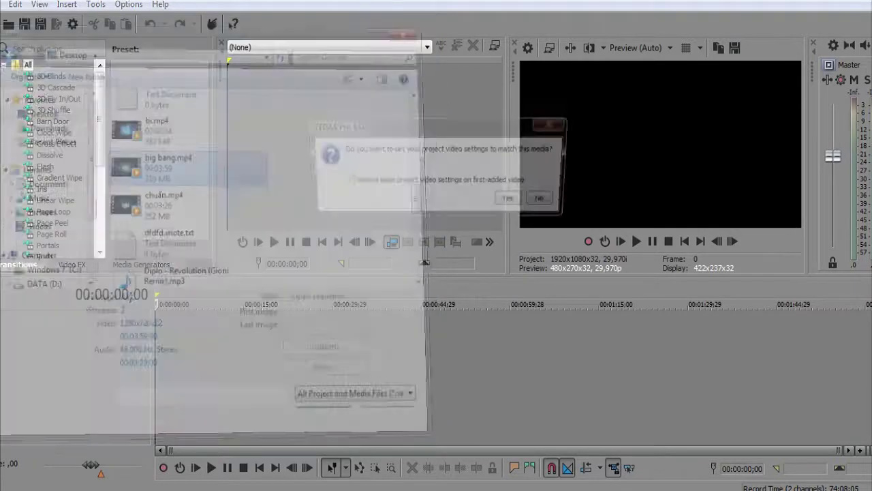
key(Return)
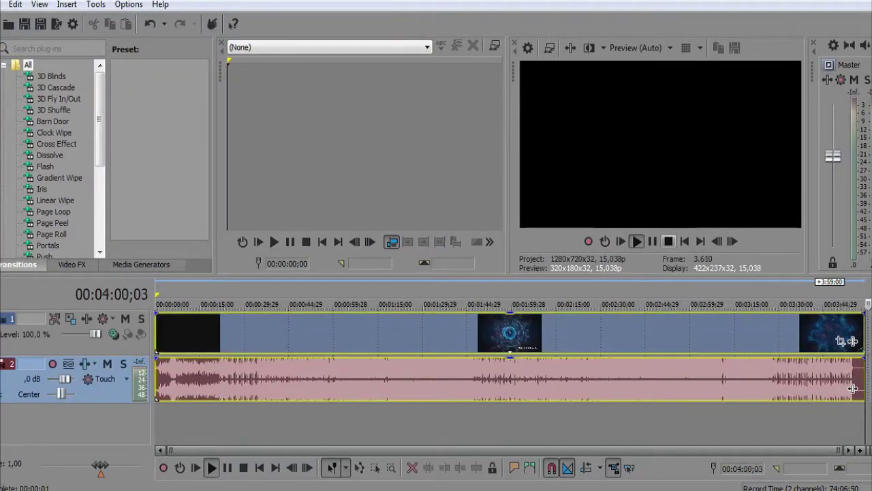
key(space)
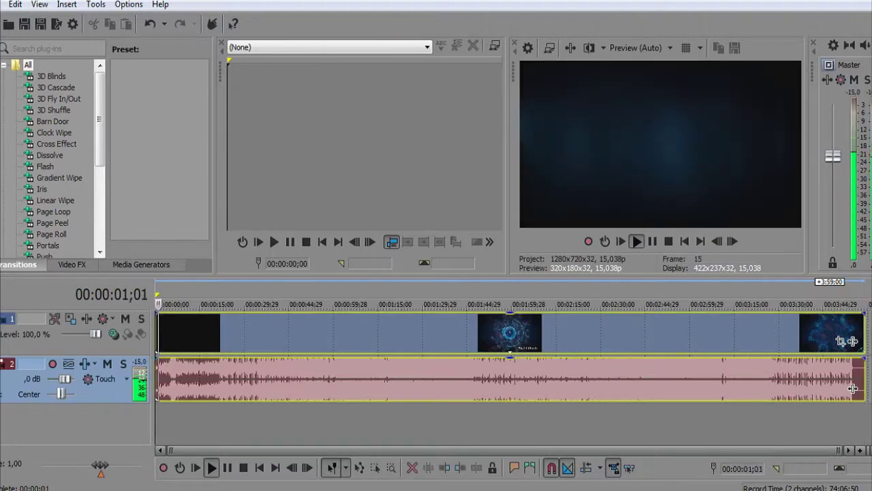
Move the notes left and add lines 'đây là đoạn của mình :)' and about cutting an intro to new music
mouse_move(249, 490)
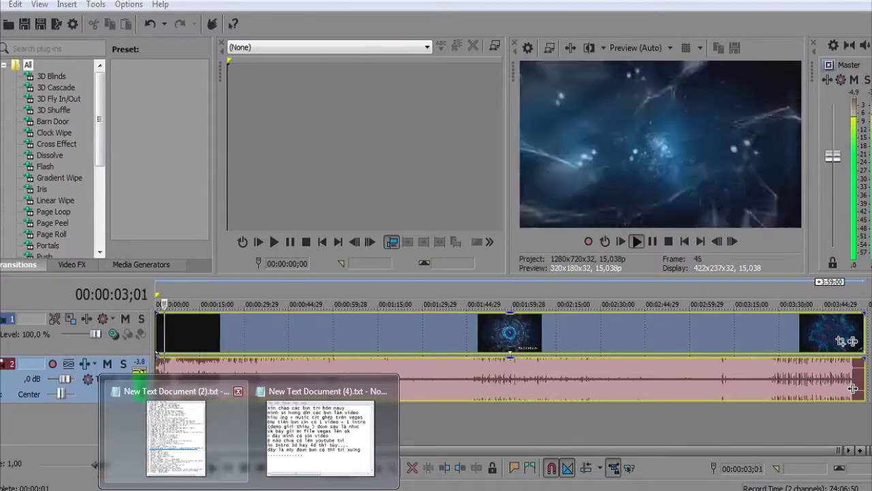
click(249, 436)
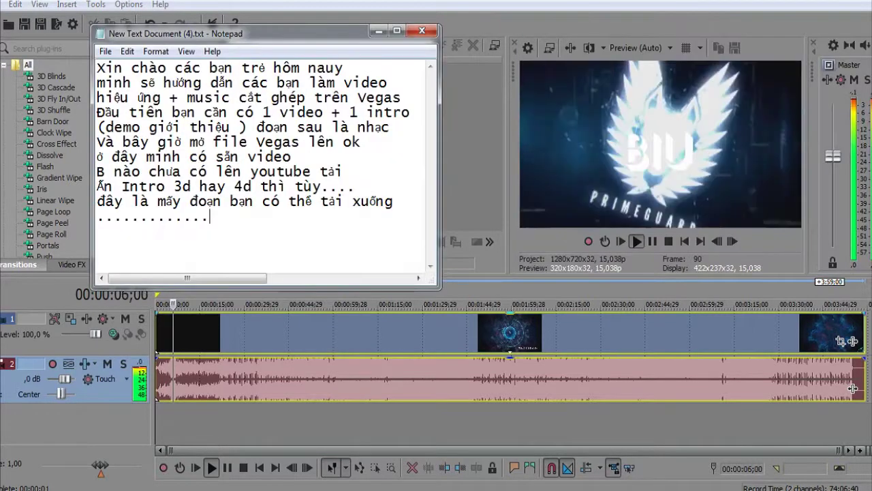
drag(600, 22, 169, 34)
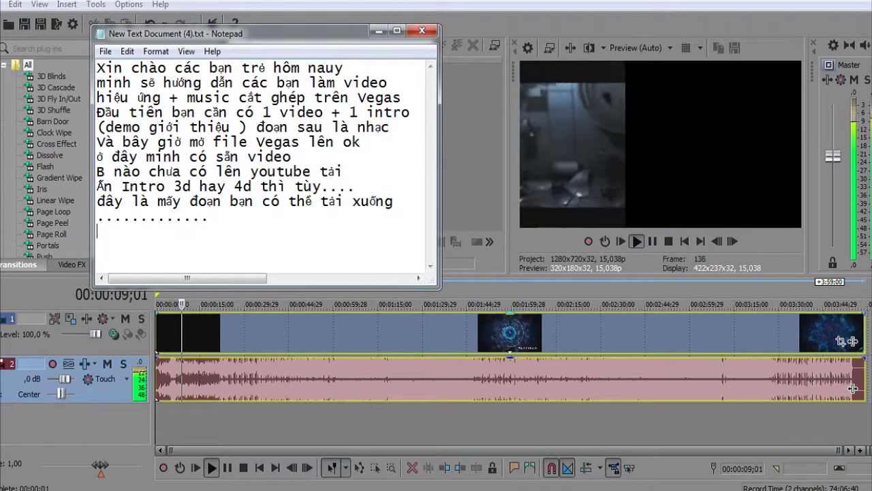
text(đây là đoạn c)
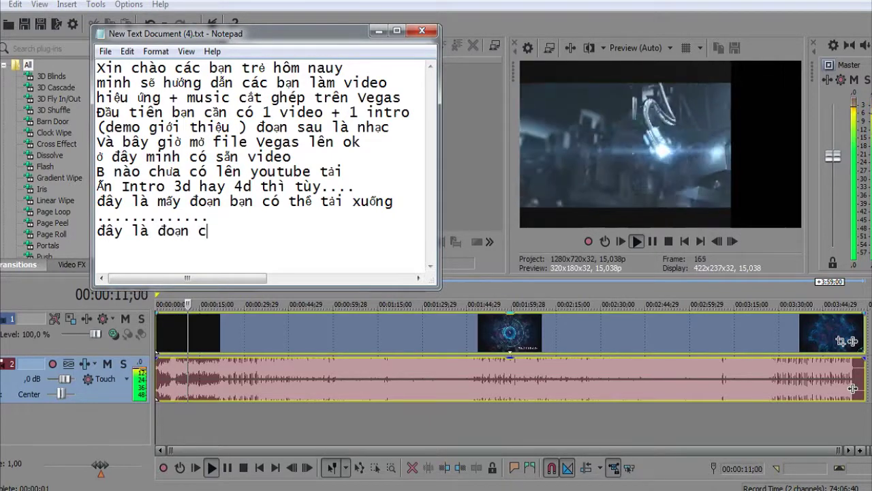
text(ủa minh :))
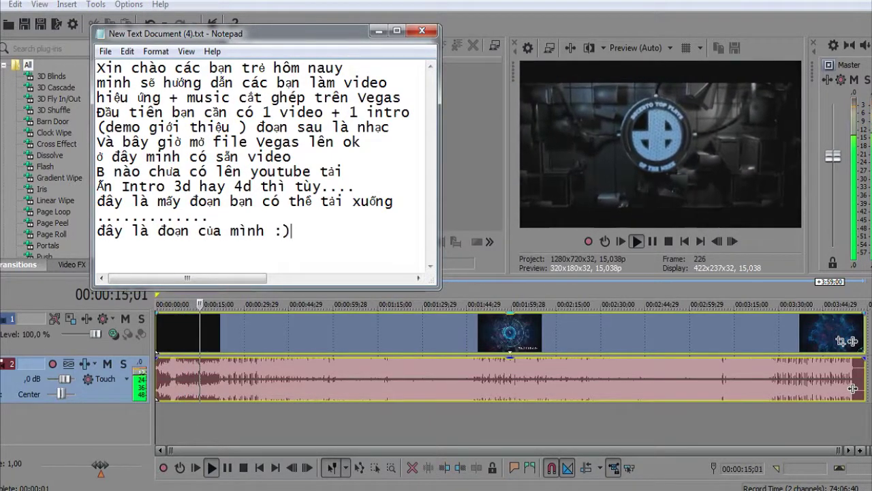
key(Return)
text(và giờ mình )
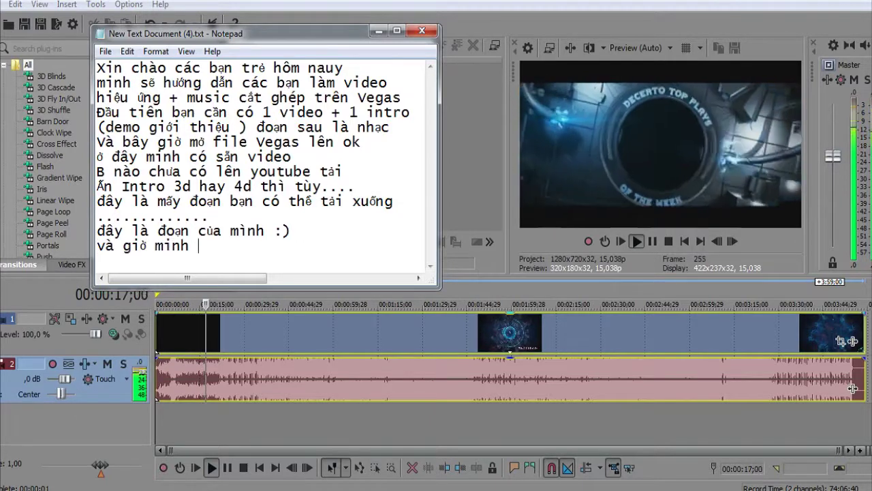
text(sex )
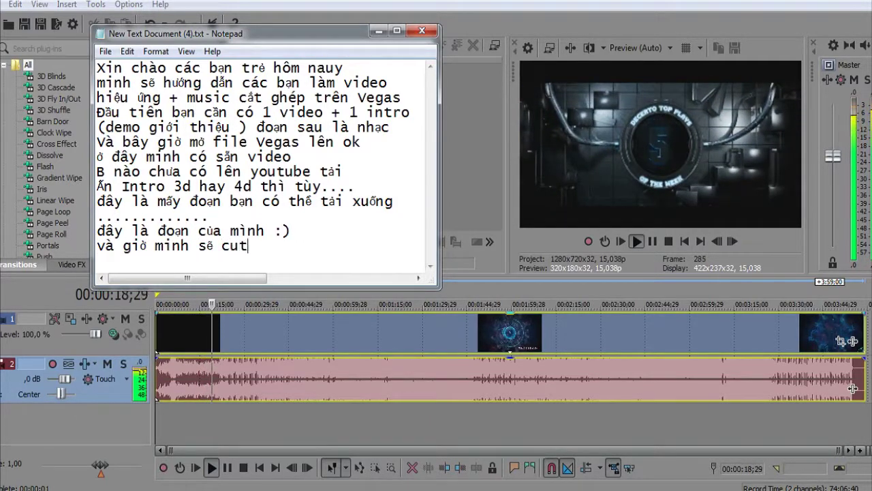
text(ntro dde)
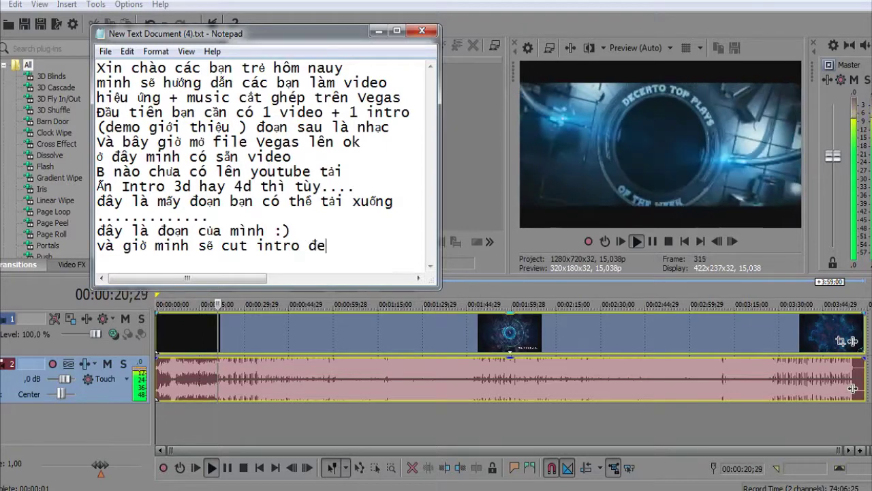
text(er g)
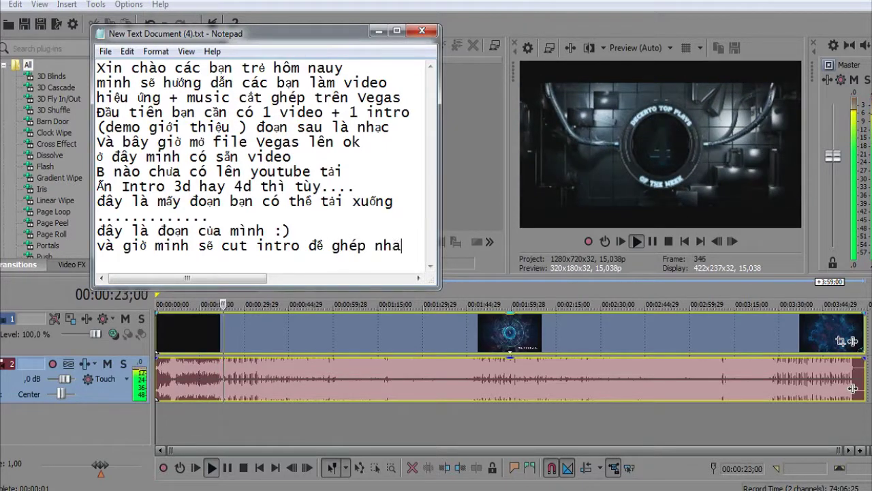
text(cwj)
key(BackSpace)
key(BackSpace)
key(BackSpace)
text(c)
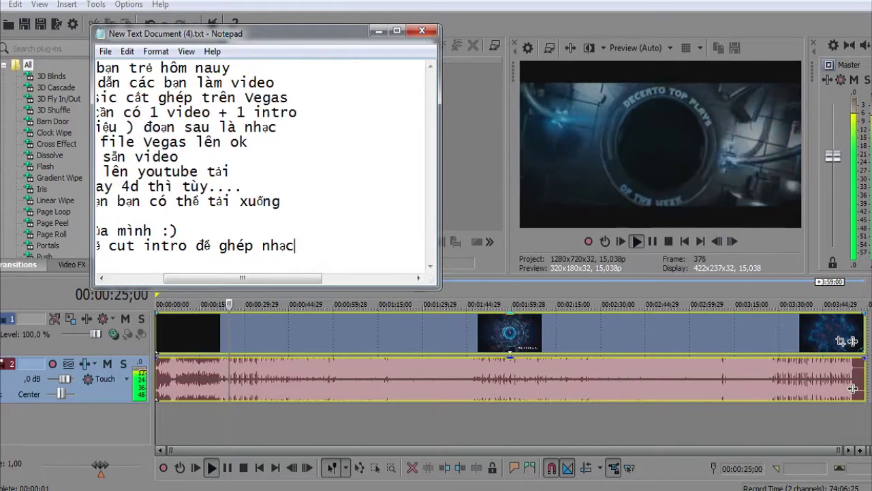
text(j mowis)
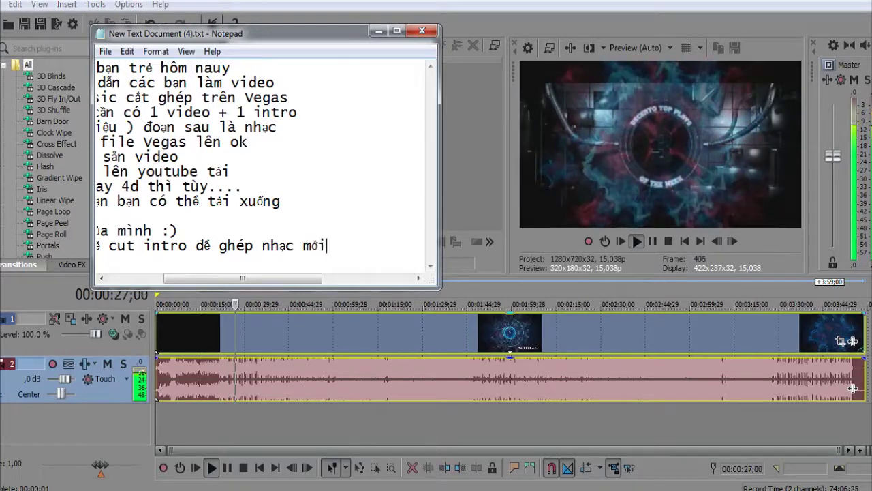
key(Return)
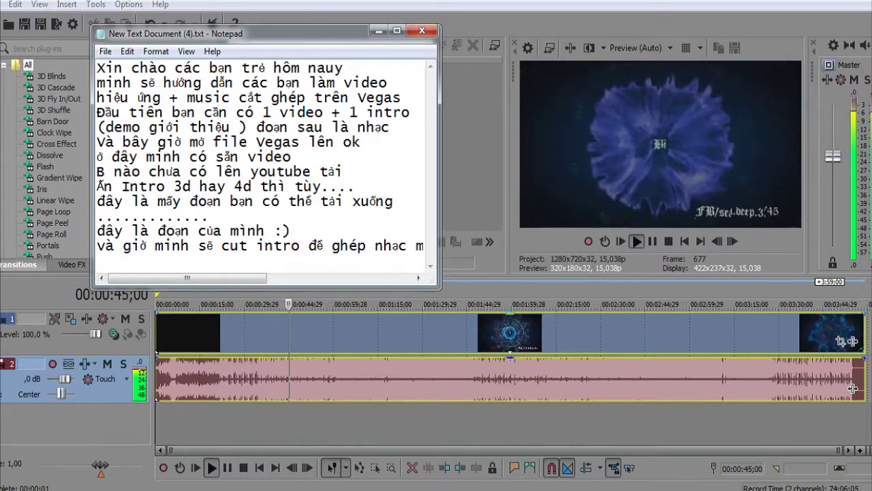
Note that this video already has effects so another clip will be used, then clear the Vegas timeline
text(tr)
text(uwoc)
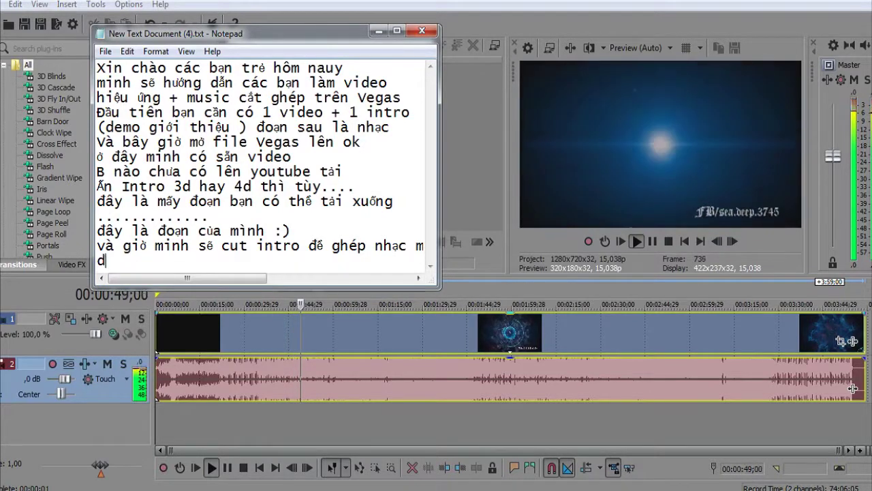
text(doan video n)
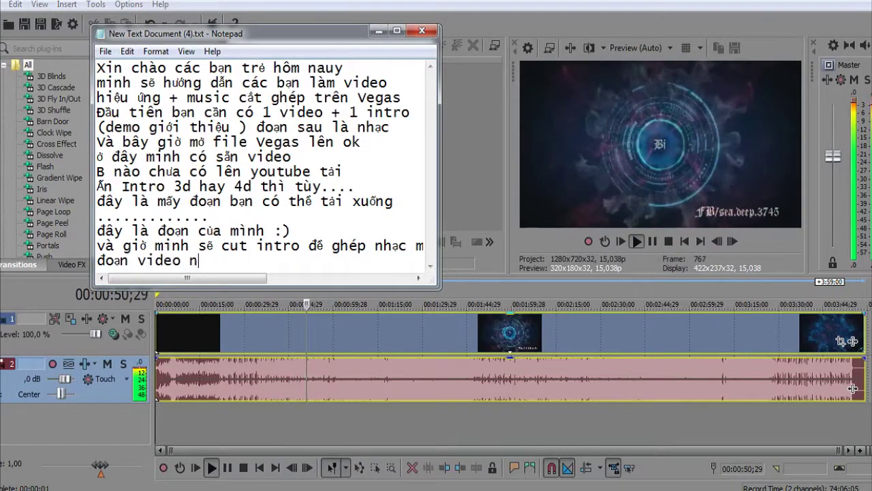
text(ày có hiệu ưng)
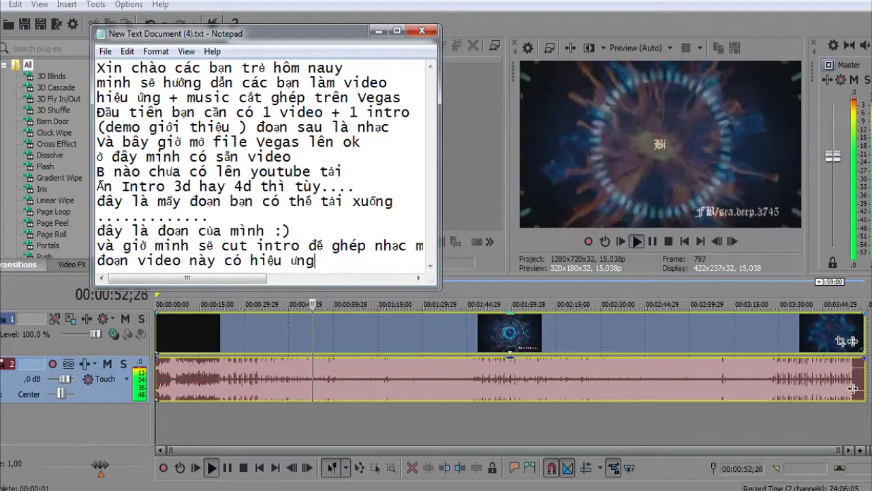
text(s r :))
key(Return)
text(đe)
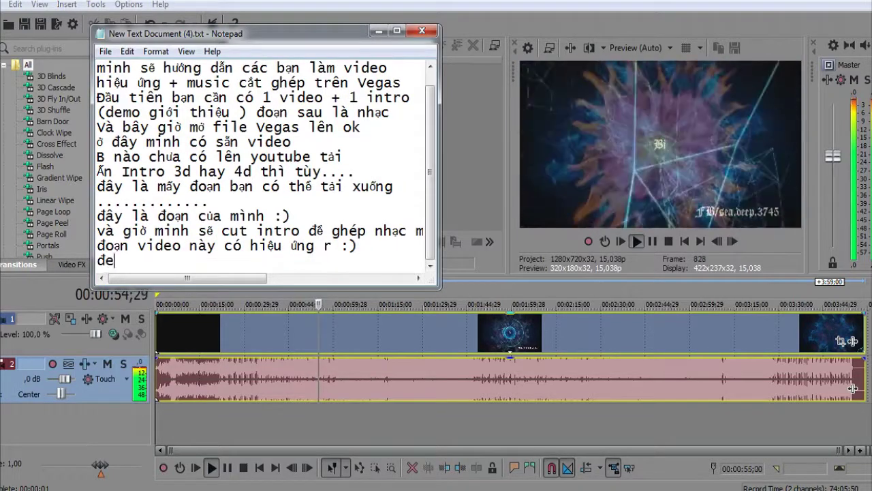
text(er minhf laays ddoanj k)
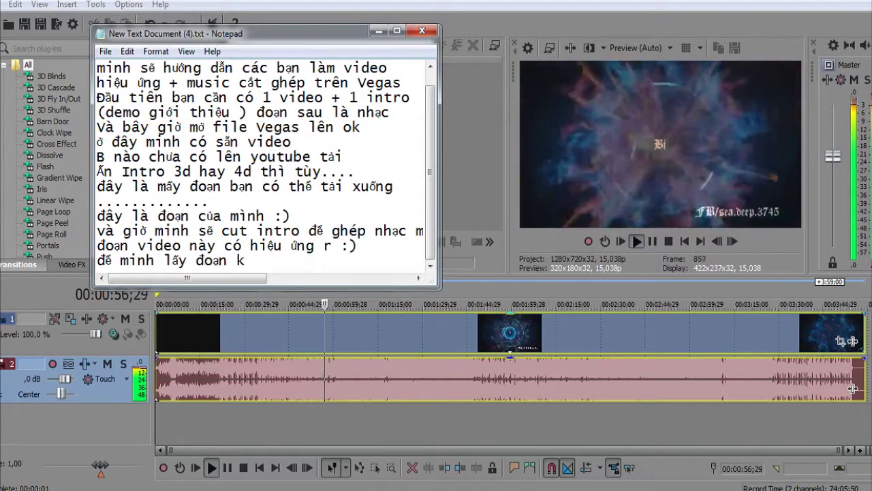
text(hác)
key(Return)
key(alt+Tab)
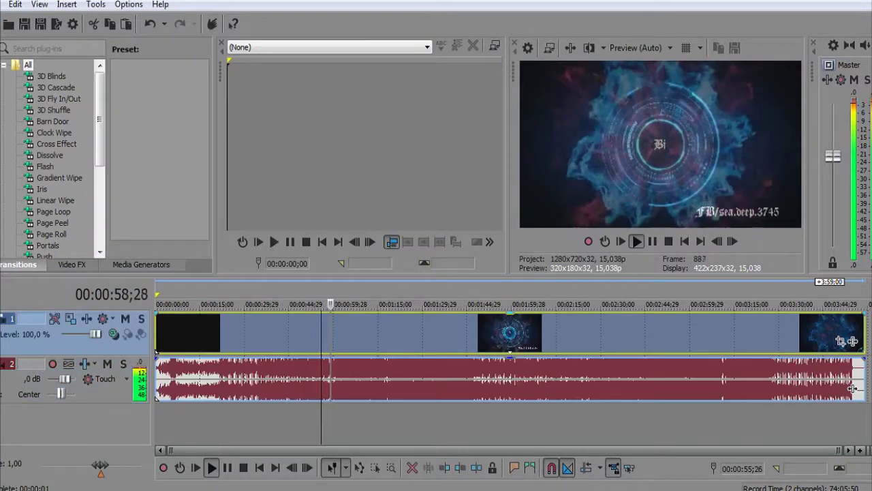
key(Delete)
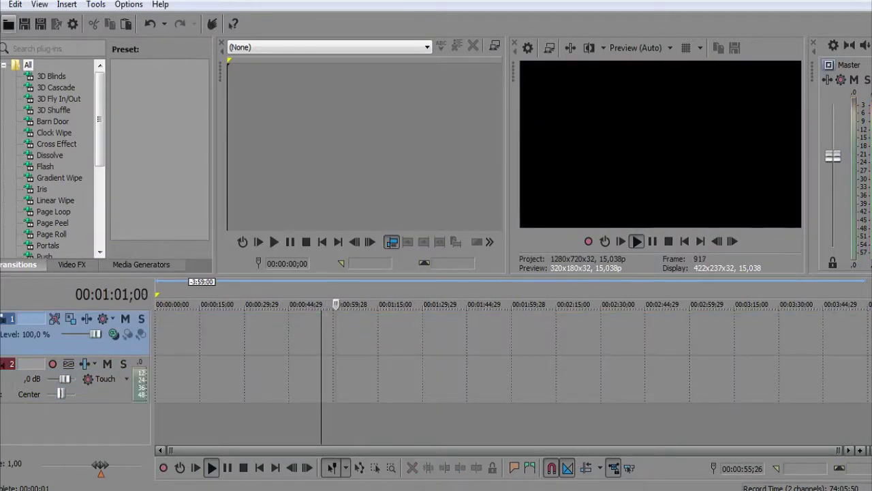
Import another video clip into the project with Ctrl+O
key(ctrl+o)
scroll(259, 184, down, 5)
scroll(259, 184, down, 1)
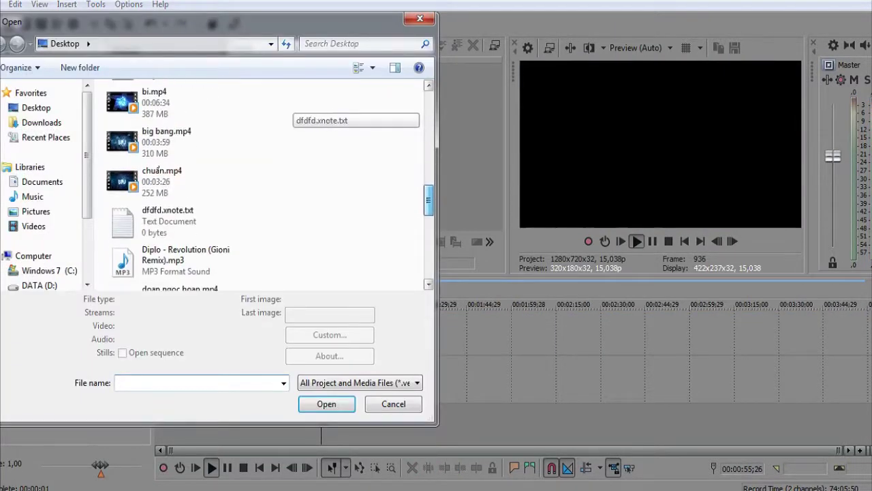
scroll(259, 184, down, 2)
double_click(205, 221)
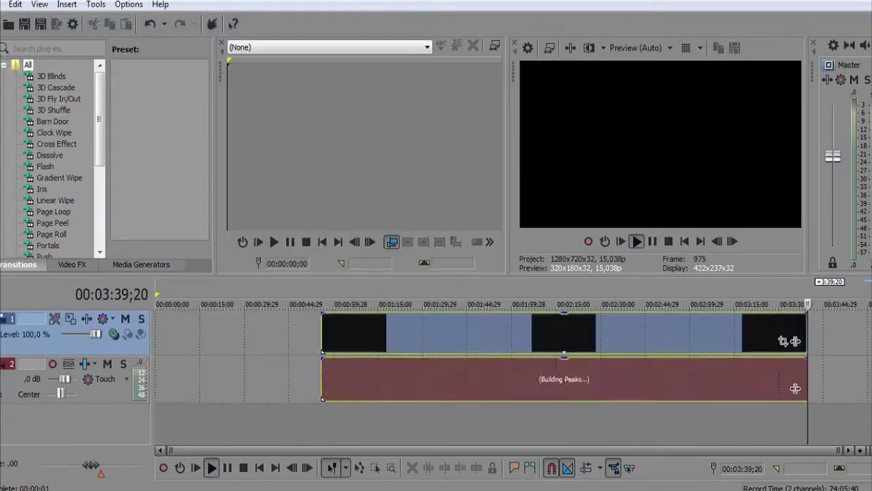
Move the new clip to 00:00:00, play it from the start, then return to the notes
drag(795, 389, 629, 388)
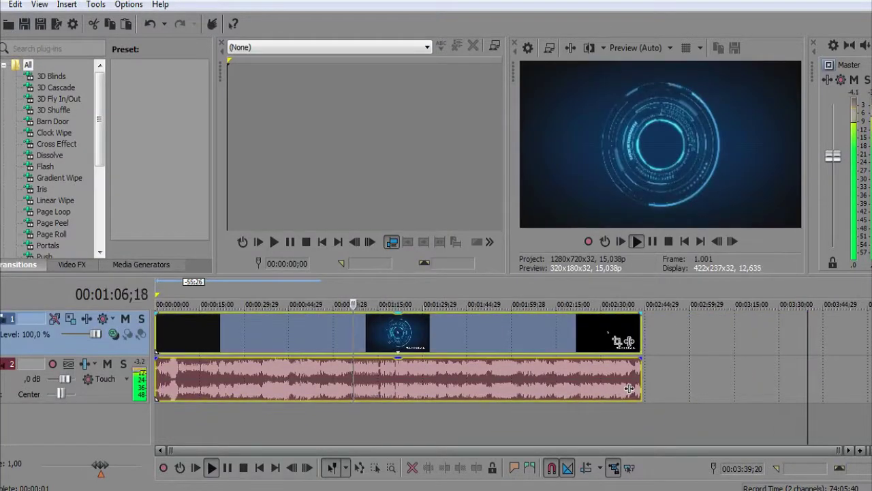
key(space)
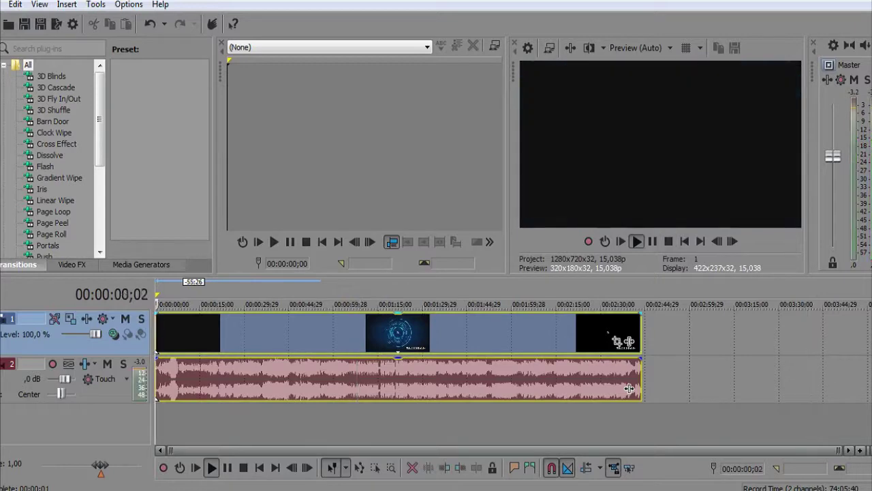
key(space)
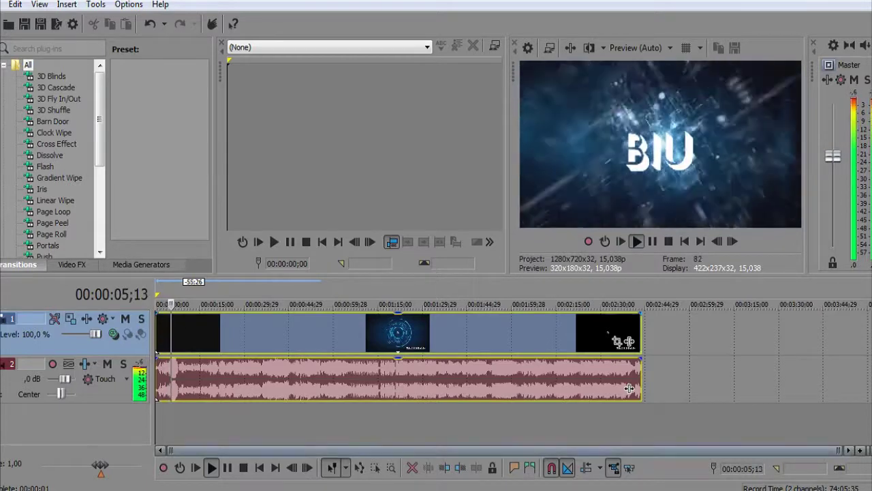
key(alt+Tab)
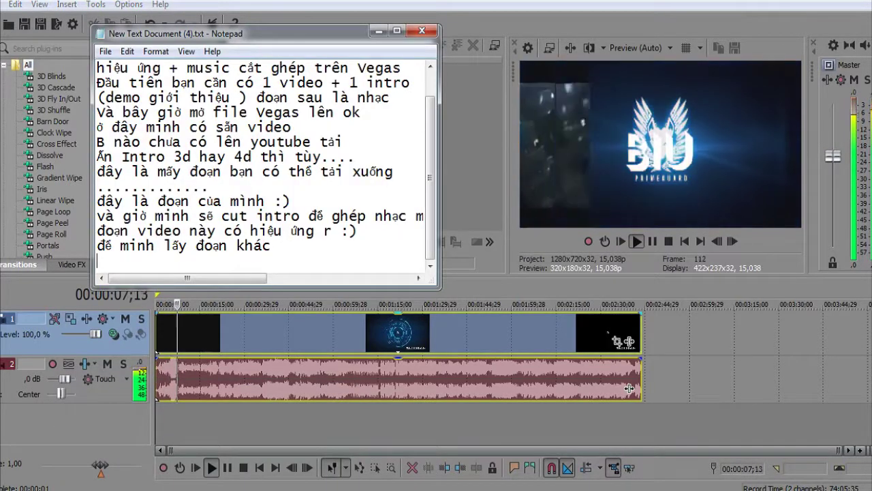
Replace the note with 'mình cút intro nè ấn phím S' and bring Vegas Pro forward
key(ctrl+a)
key(BackSpace)
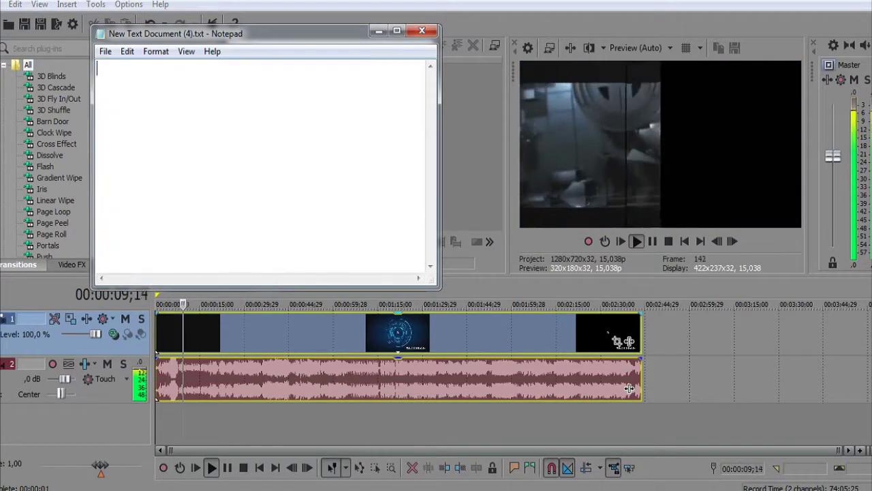
text(minh cút intr)
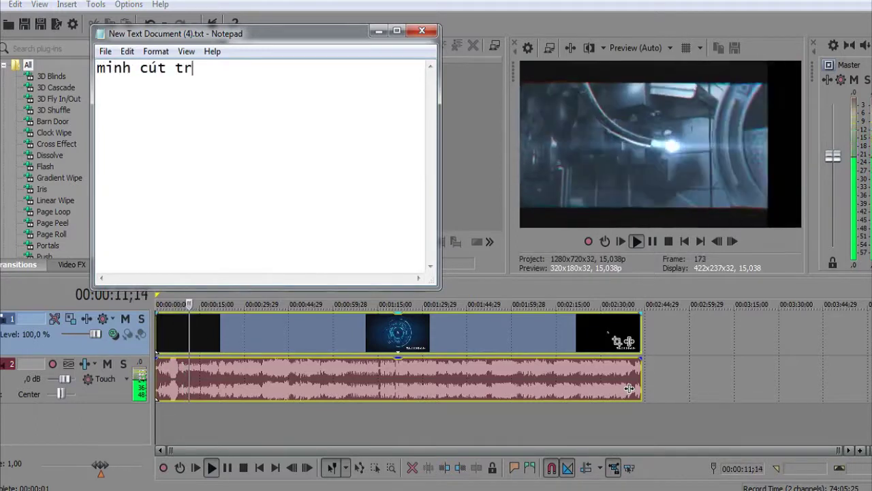
key(BackSpace)
key(BackSpace)
text(intro nè)
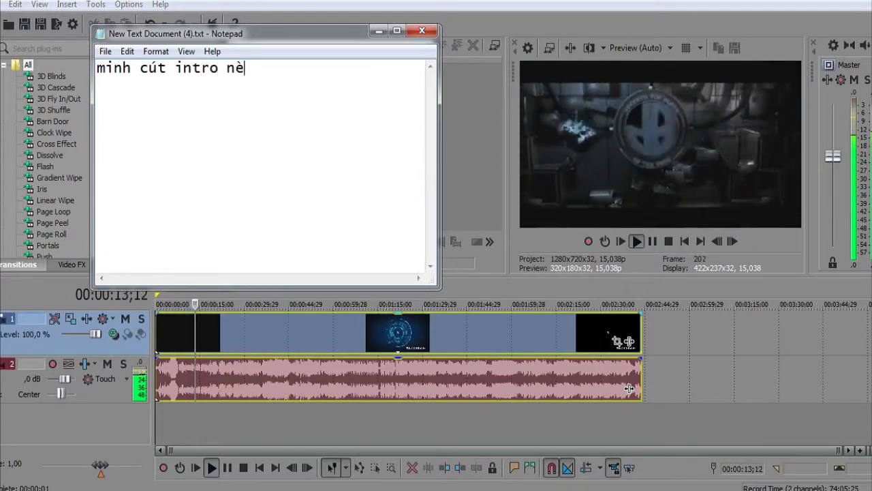
text( ấn p)
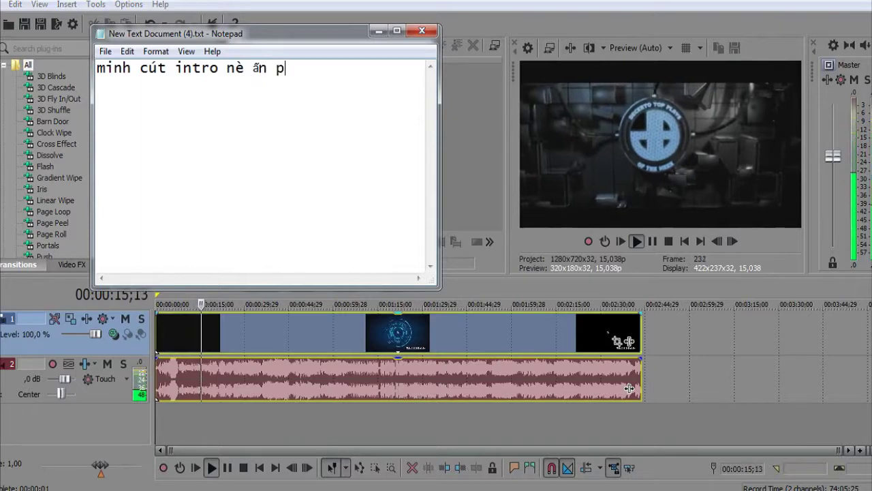
text(hím S)
key(Return)
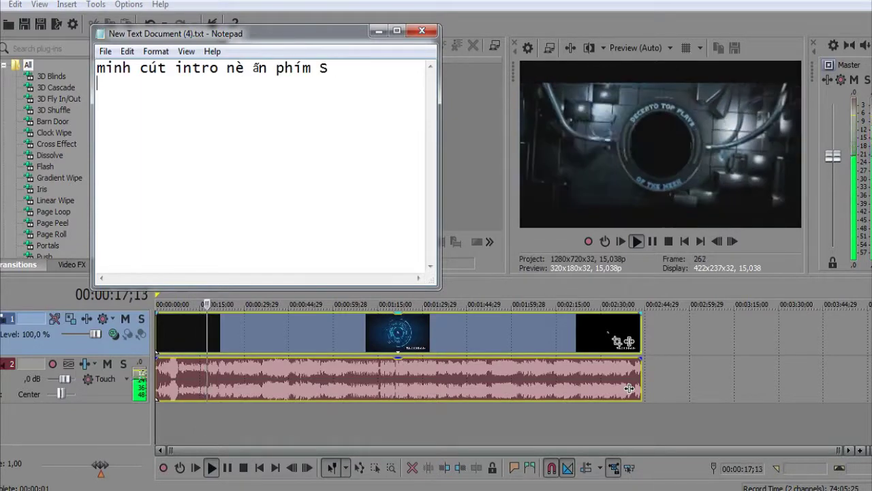
click(629, 388)
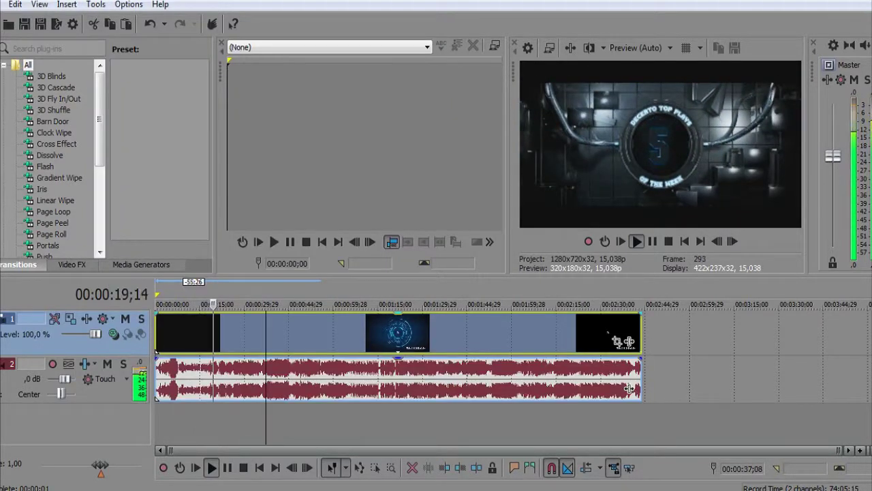
Play and scrub the clip around 09;26 to locate where the intro ends
key(Return)
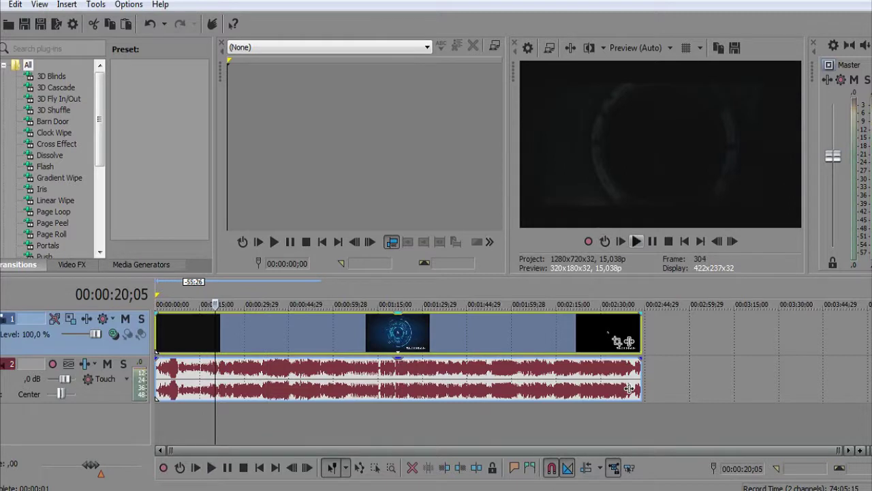
key(space)
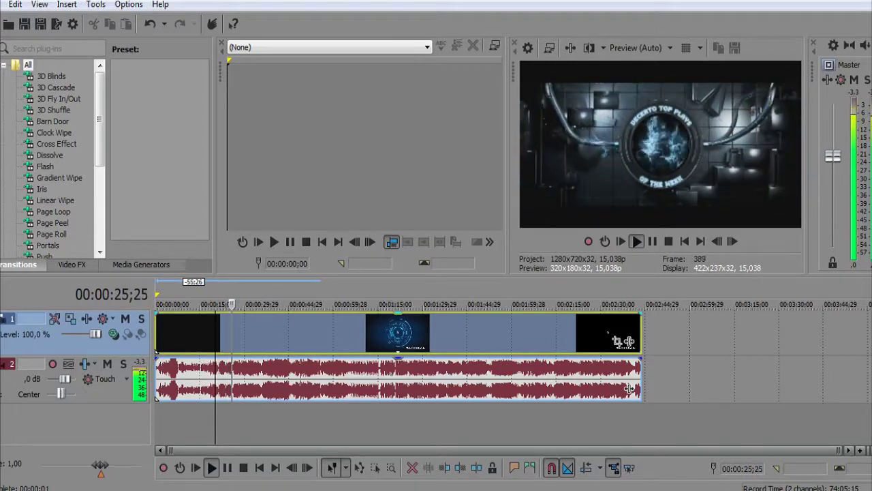
key(Return)
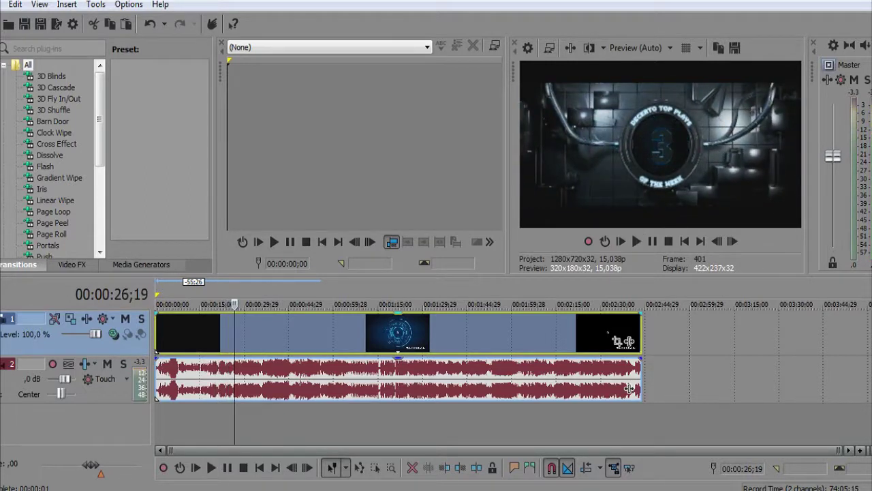
key(space)
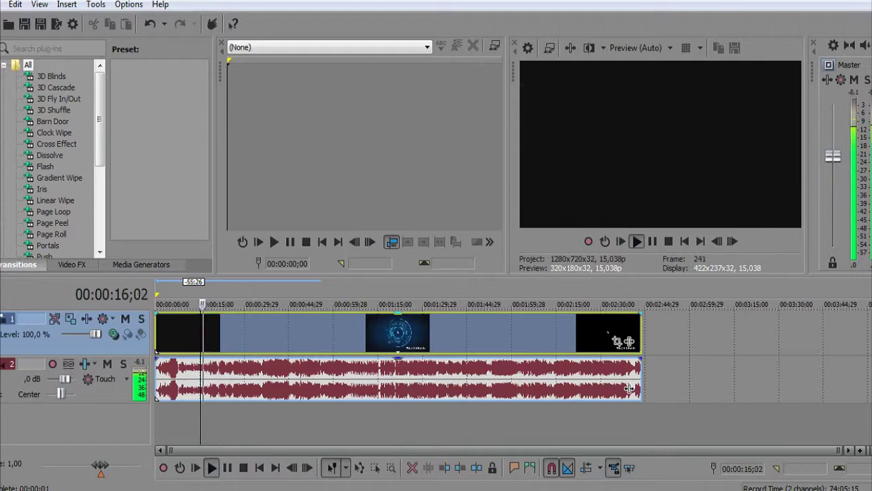
key(space)
click(184, 422)
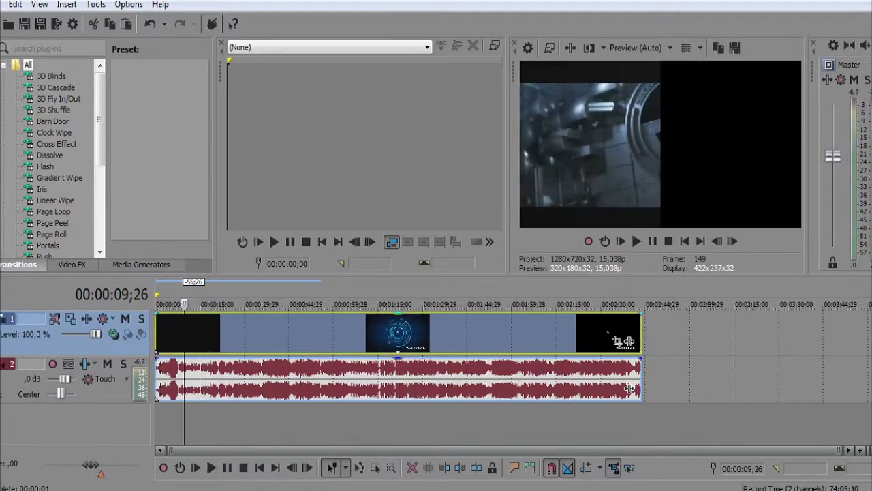
key(space)
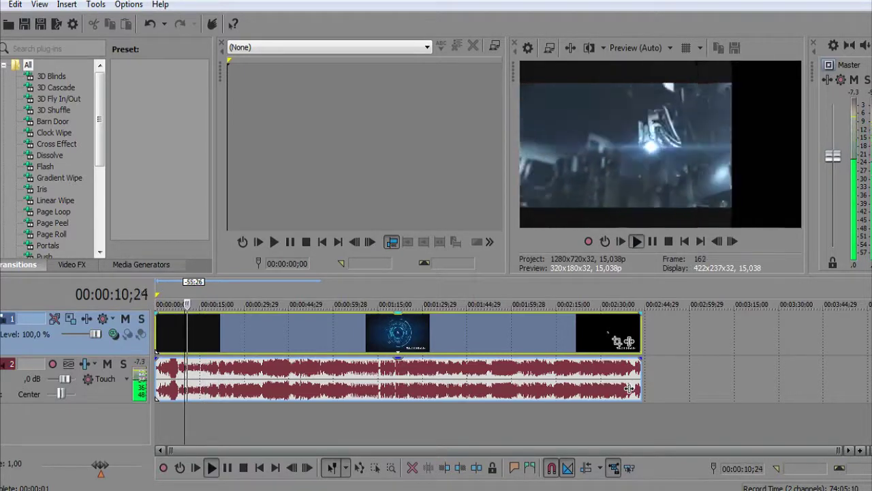
key(Return)
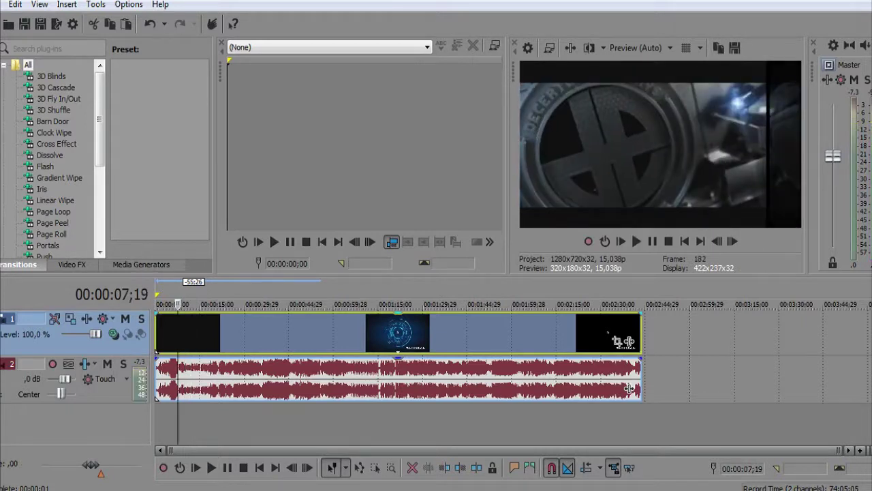
key(space)
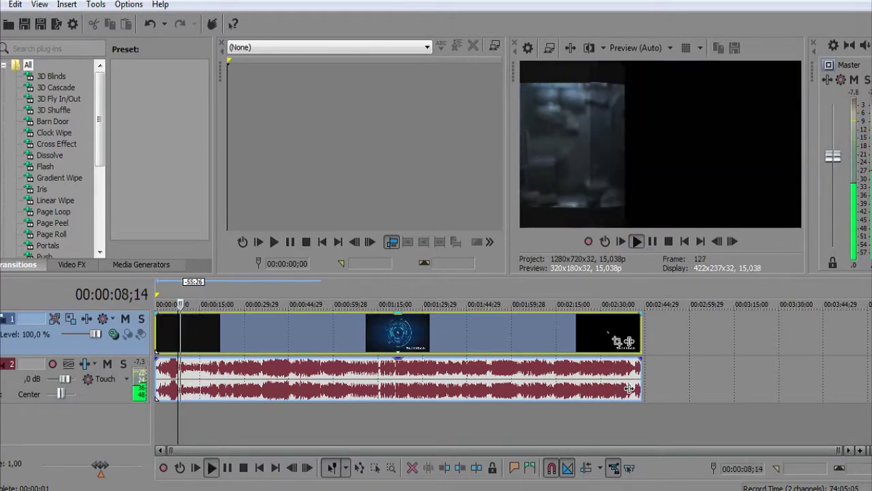
key(Return)
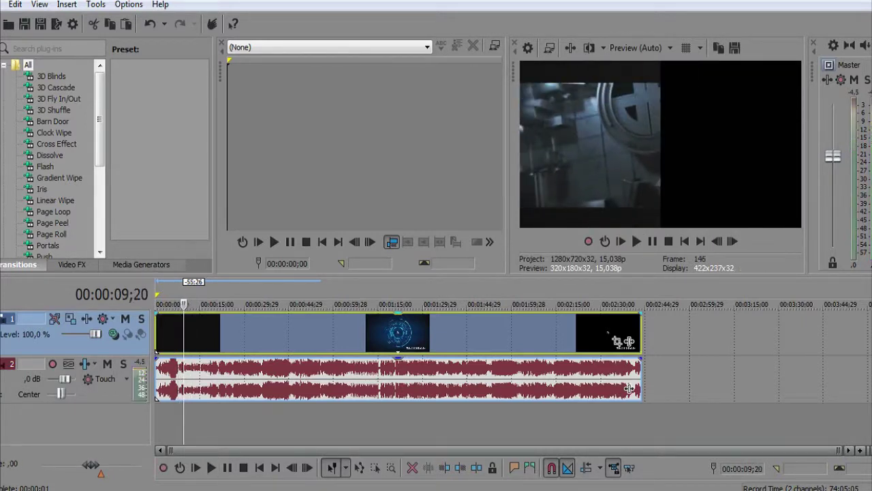
click(178, 423)
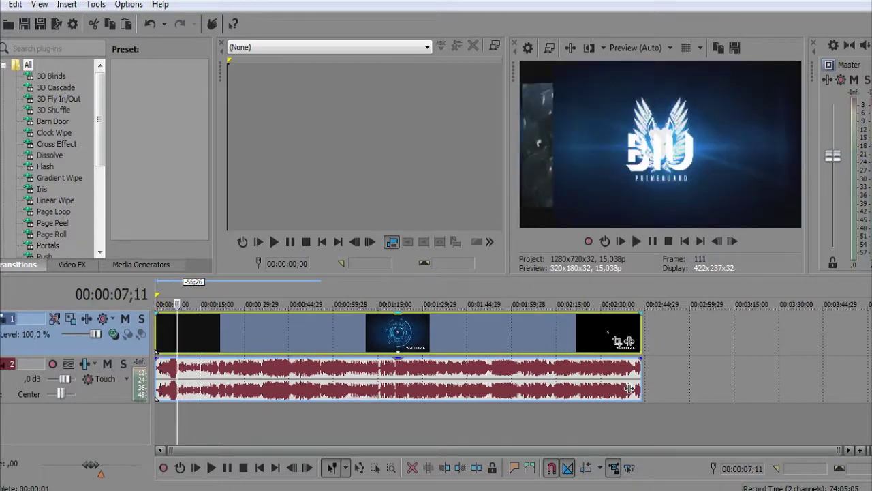
Try a split at 07;11, undo it, and replay from 05;17 to recheck the intro's end
key(s)
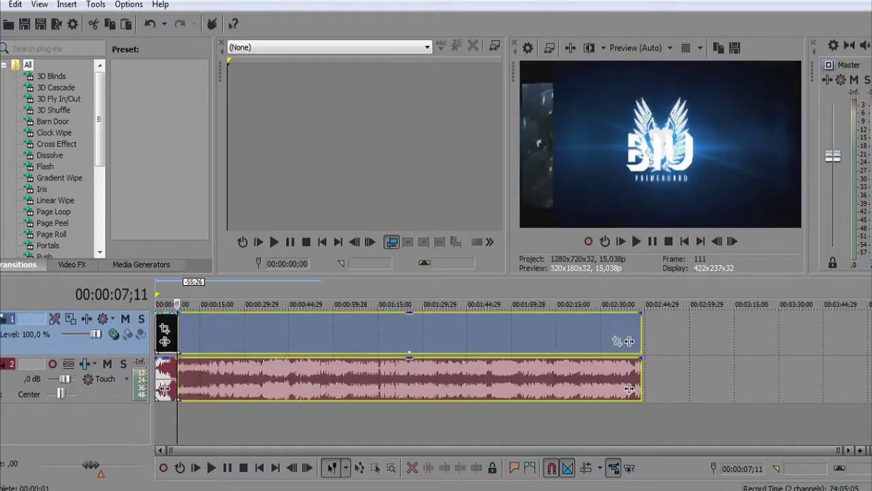
key(ctrl+z)
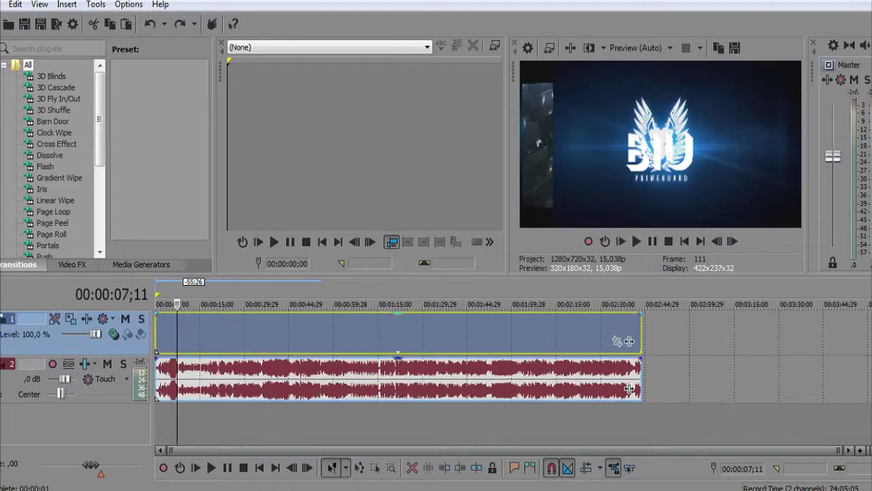
key(space)
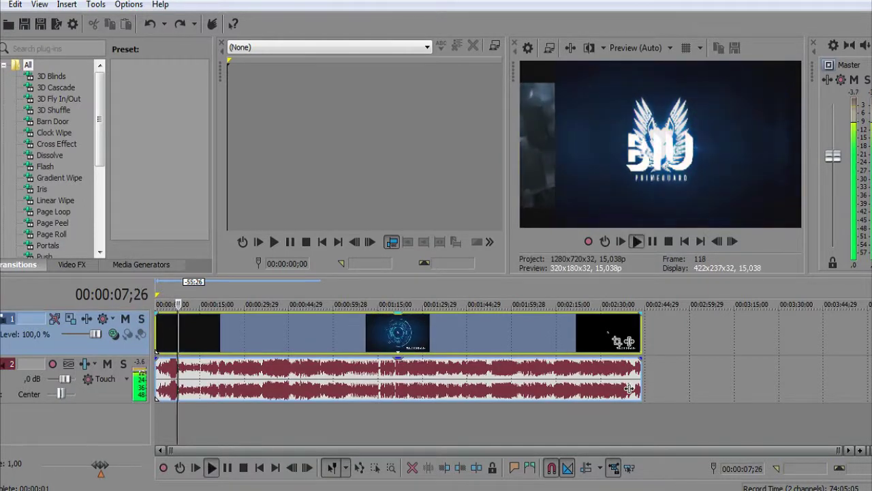
key(Return)
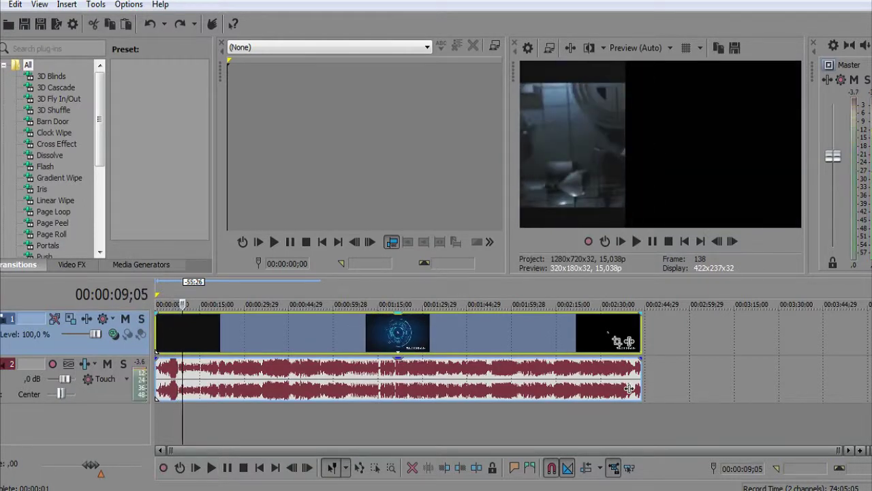
key(Page_Up)
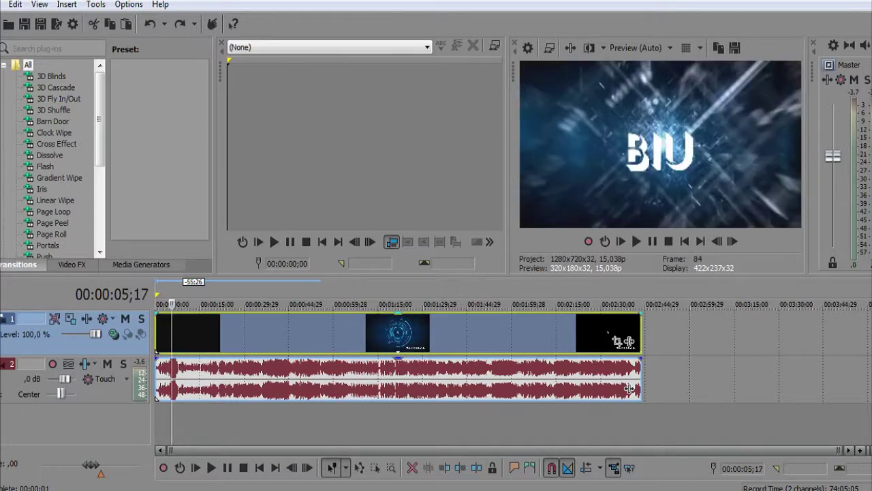
click(637, 241)
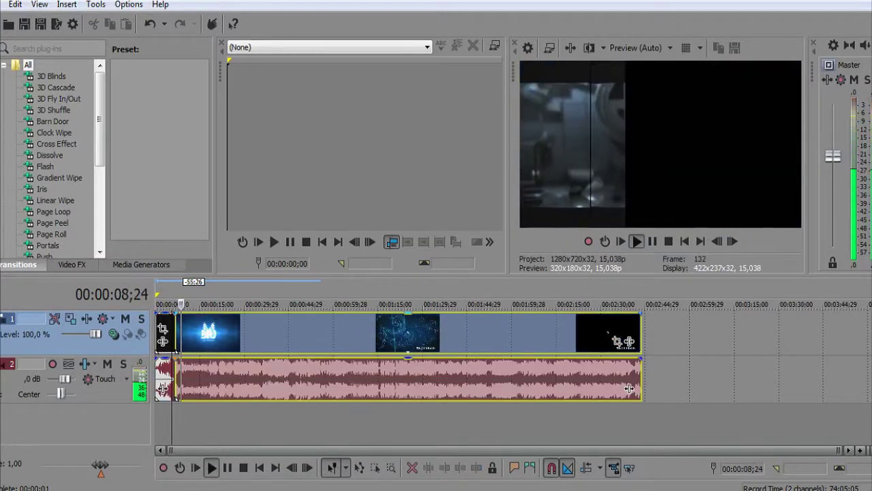
key(Return)
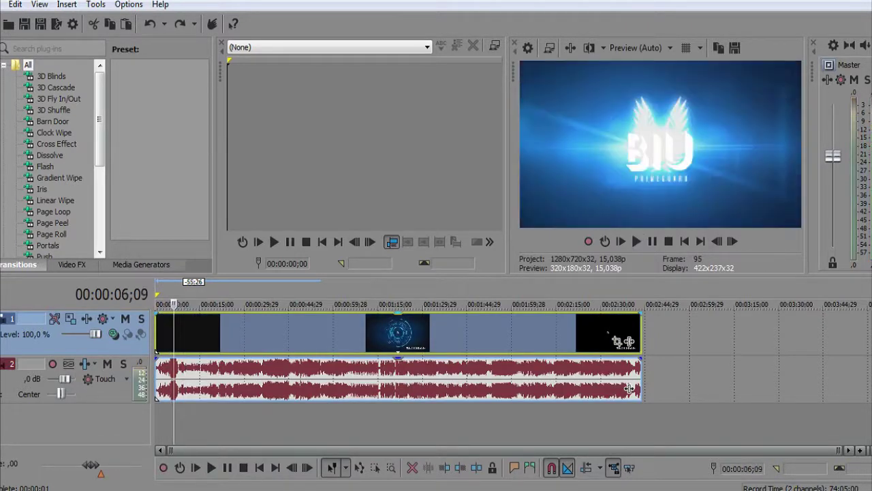
Shift the post-intro video and music +53:20 later, then replay the project from the start
click(628, 388)
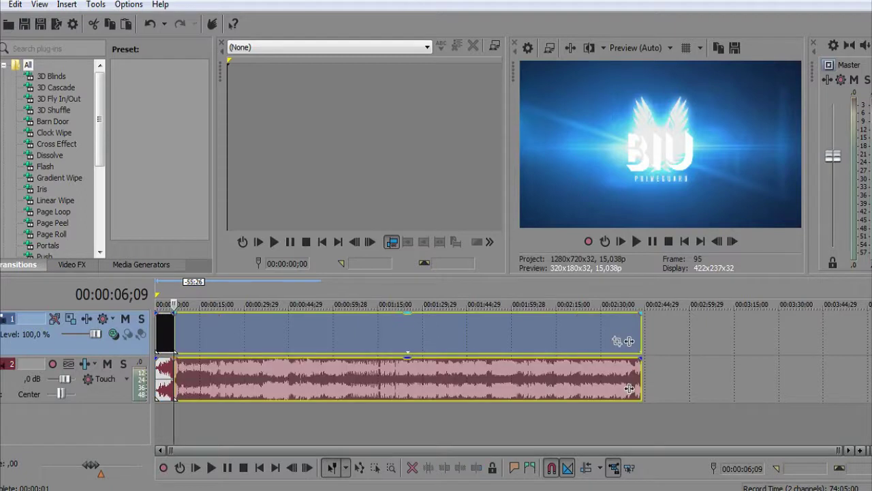
key(alt+Tab)
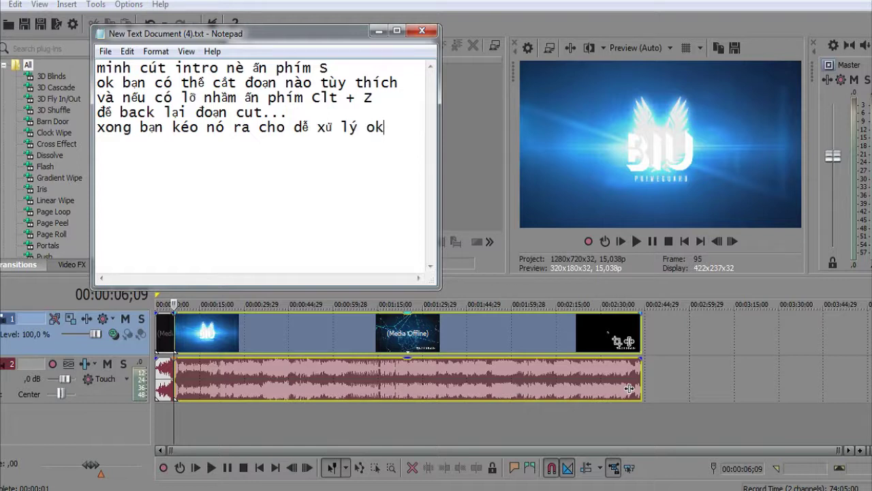
drag(628, 388, 788, 388)
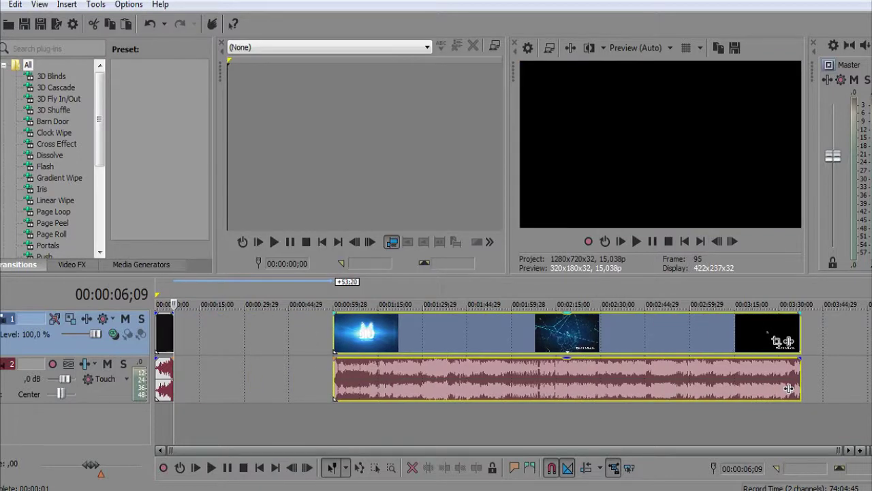
key(ctrl+Home)
key(space)
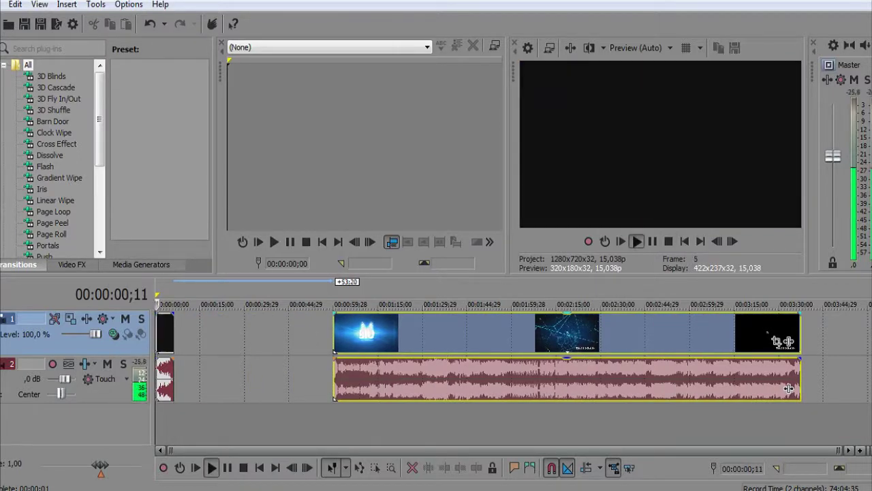
key(alt+Tab)
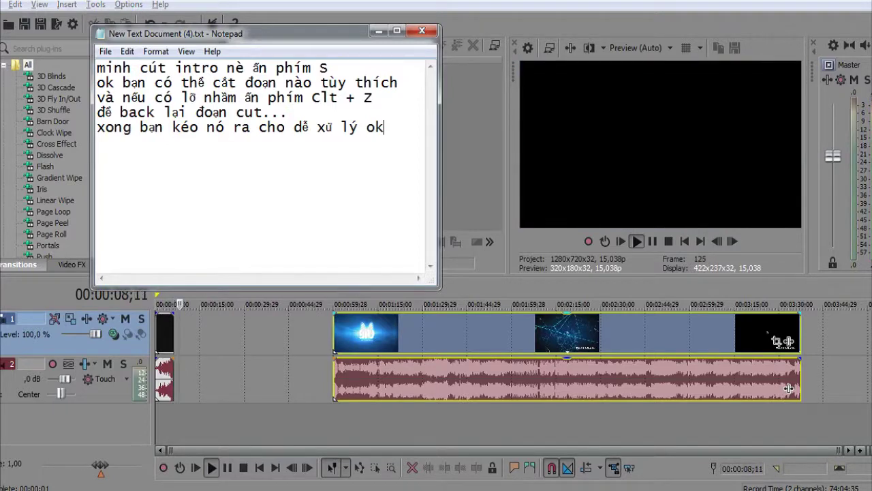
Clear the note and type 'n nhạc' on a new line
key(ctrl+a)
key(Delete)
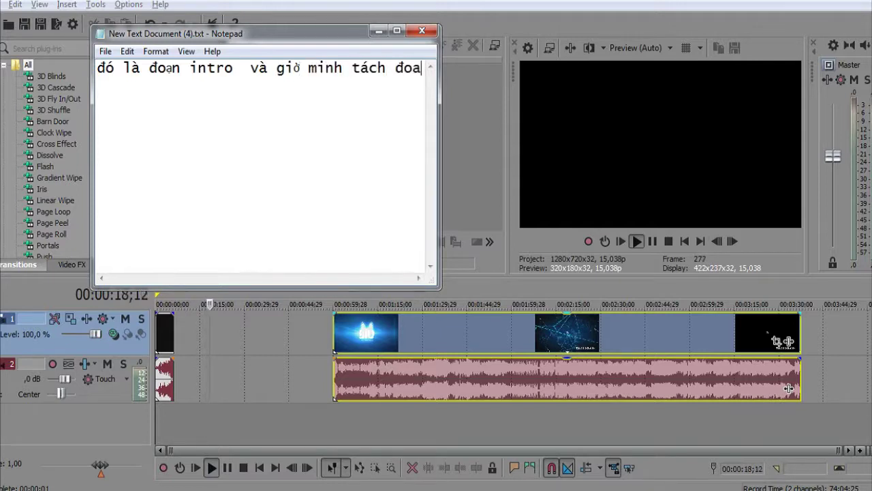
text(n nhạc)
key(Return)
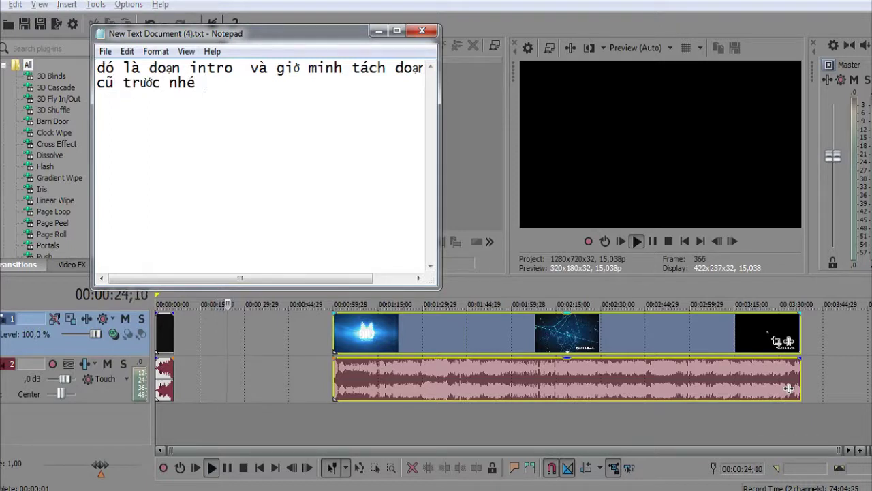
key(alt+Tab)
key(alt+Tab)
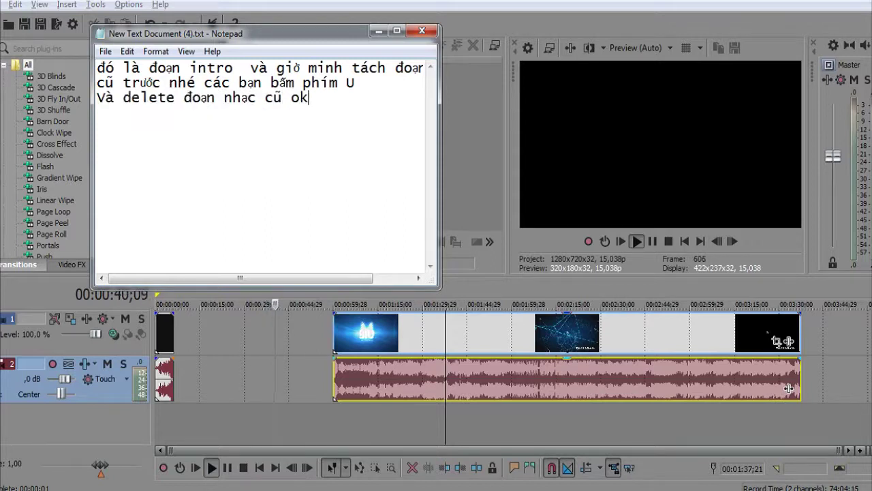
Delete the old music event and drag the later video back to follow the intro
click(180, 322)
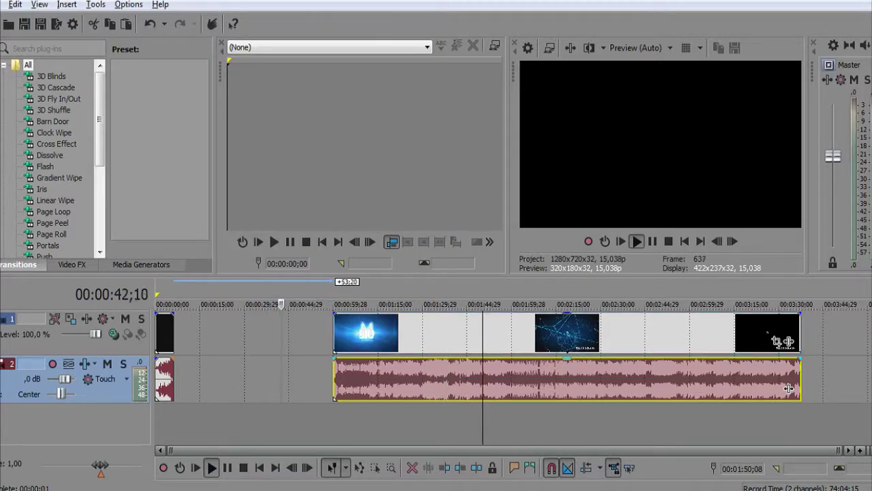
right_click(501, 379)
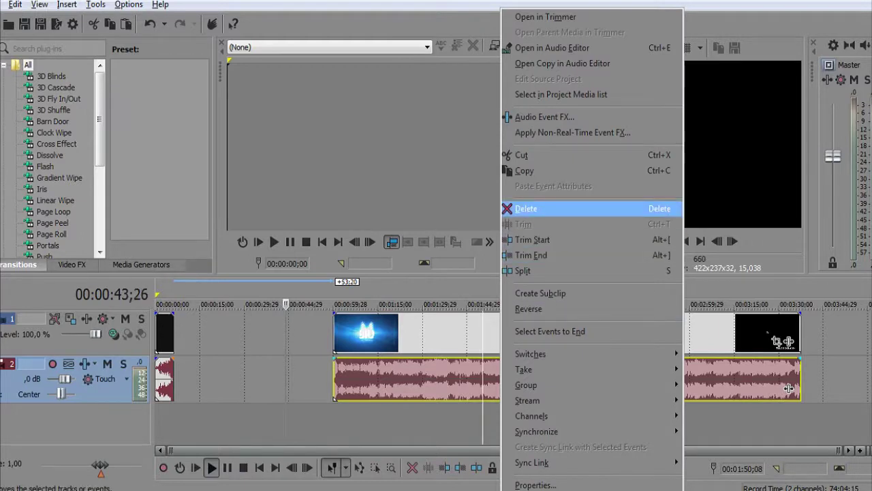
key(Return)
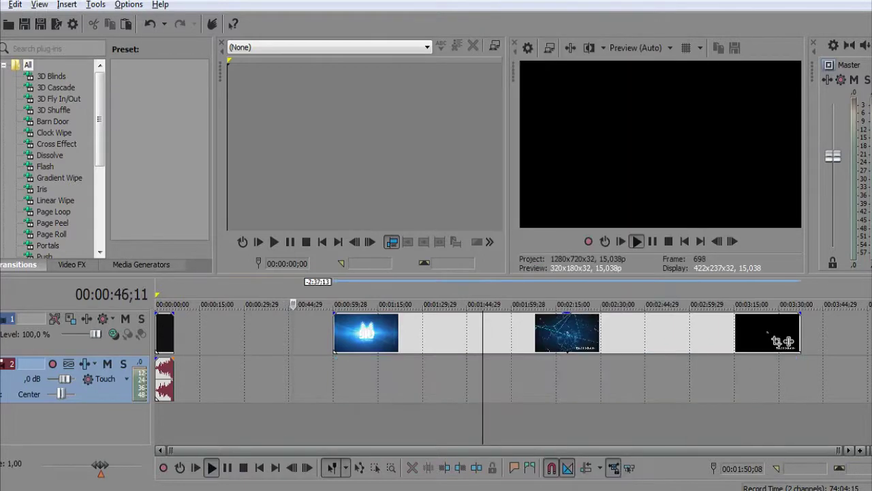
drag(784, 341, 623, 341)
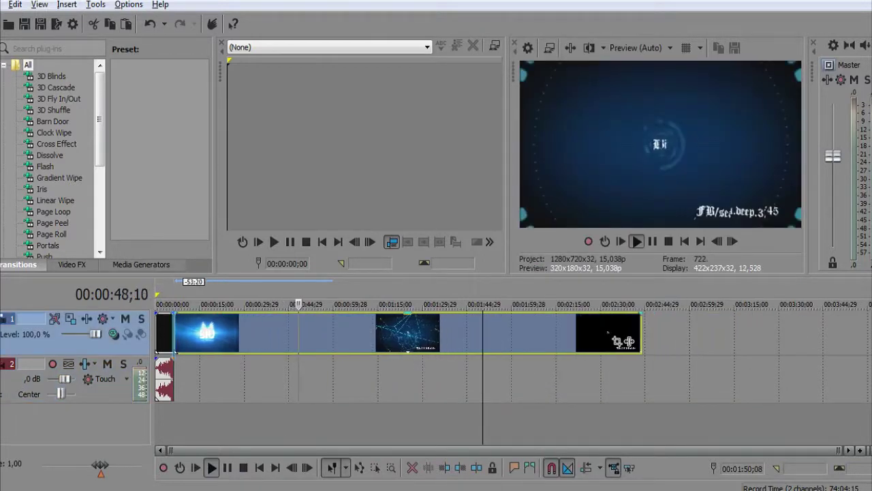
Finish the note on dragging the video and picking music, stop playback, and switch to YouTube
key(alt+Tab)
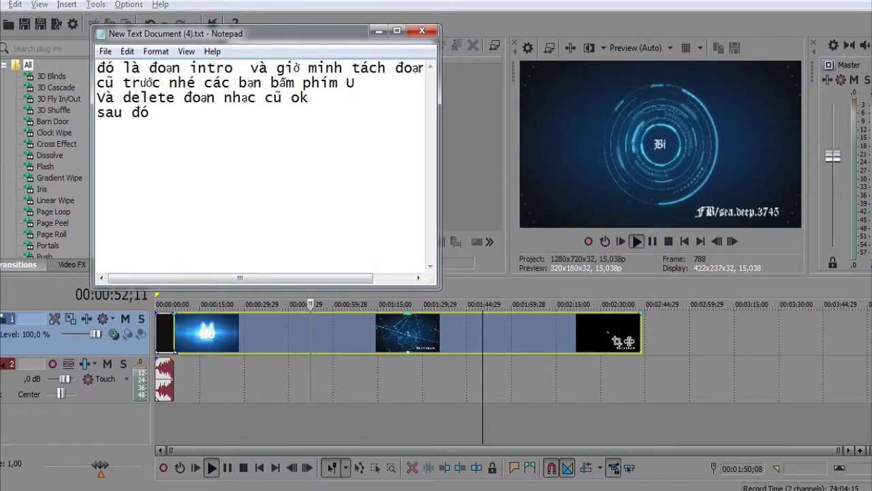
text(keo la)
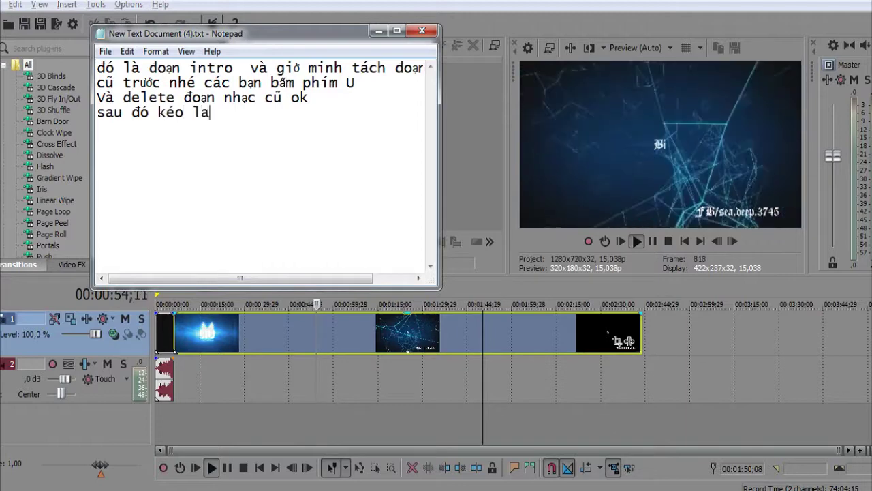
text(i video cho )
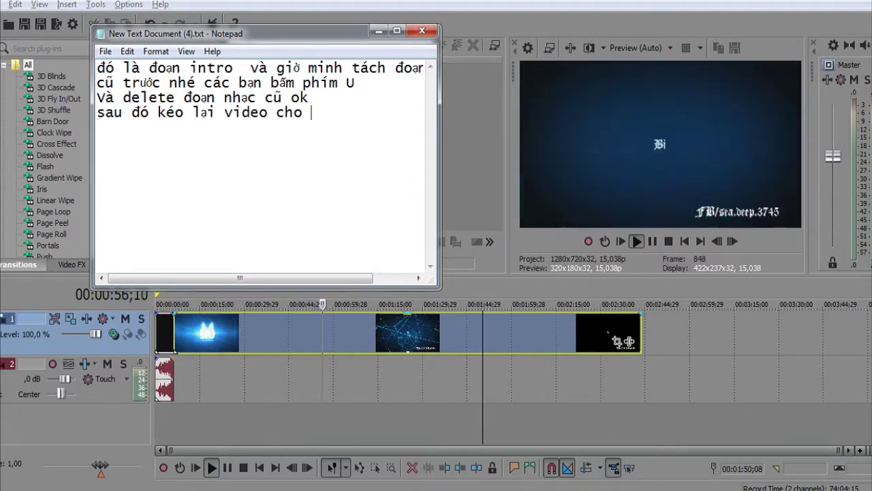
text(hoàn tất :)
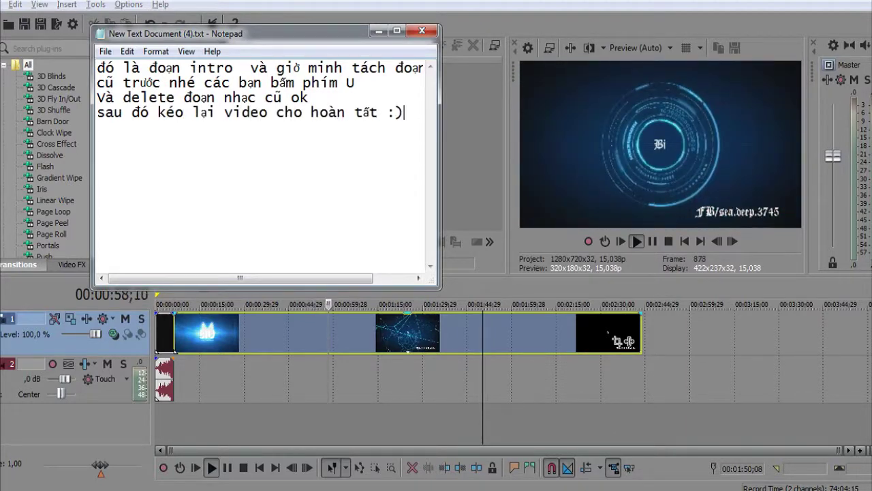
text(tiế)
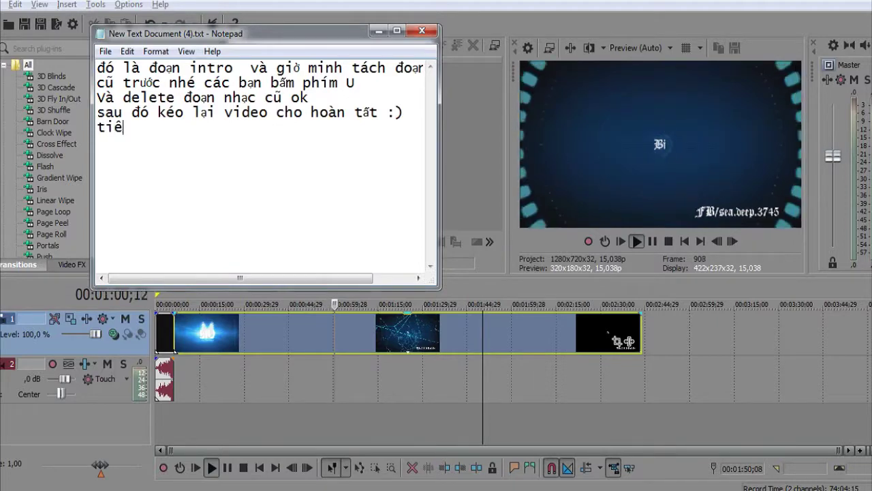
text(p đó lấy doạn )
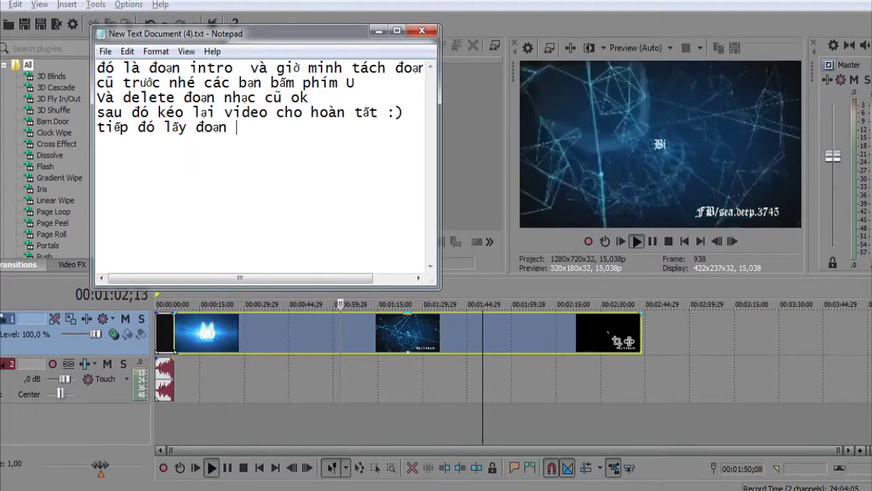
text(nhac tù)
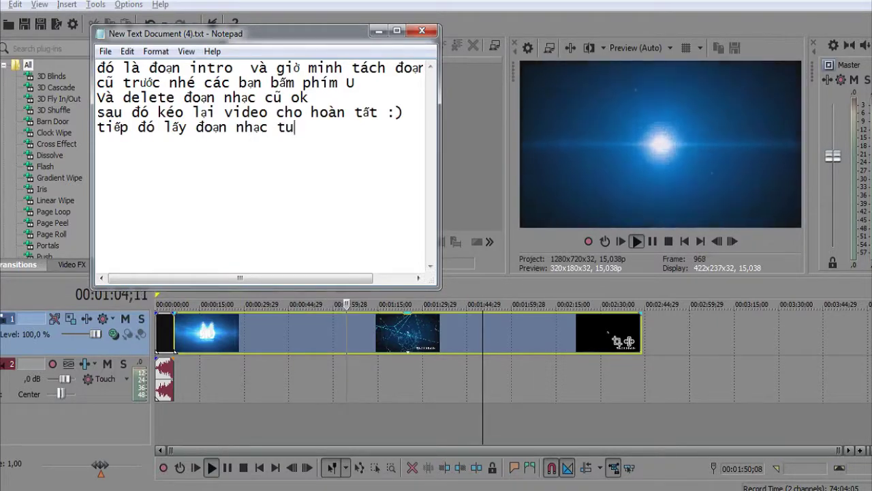
text(y thích)
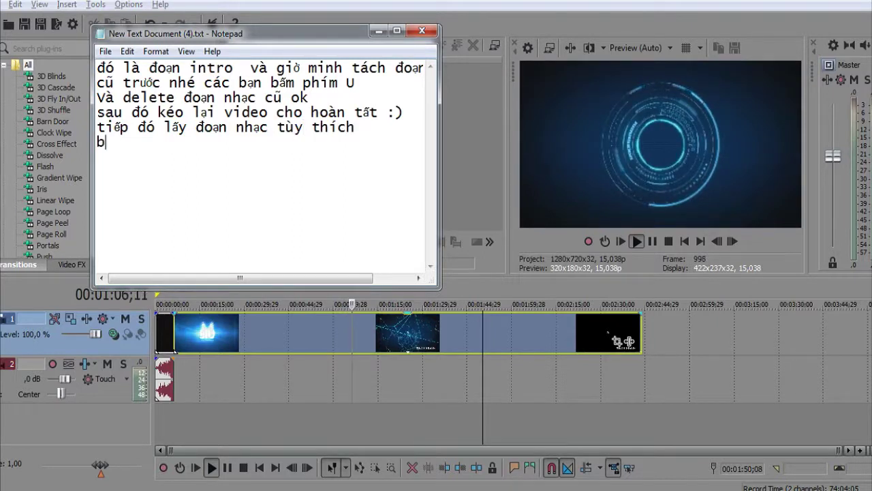
text(ow)
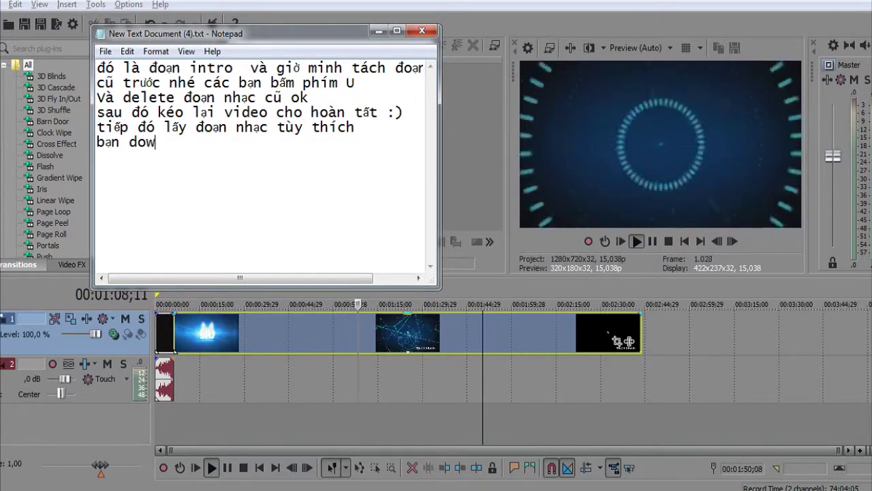
text( o)
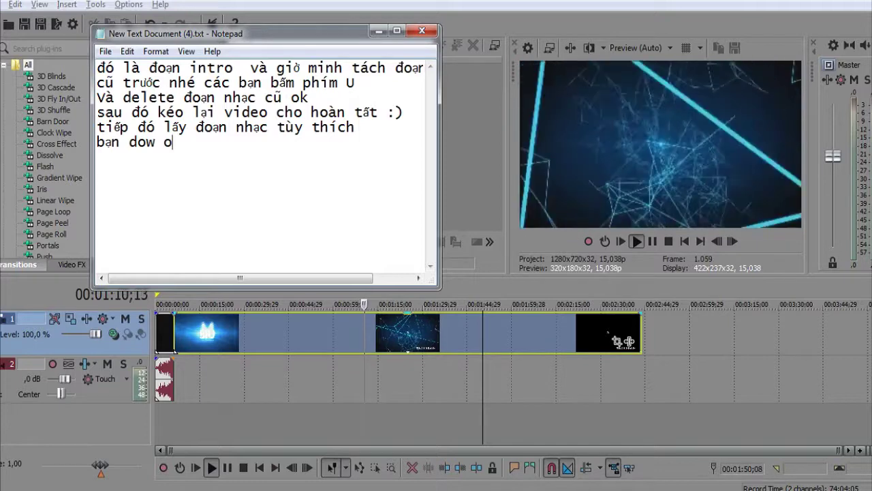
text(wr đâu cũ)
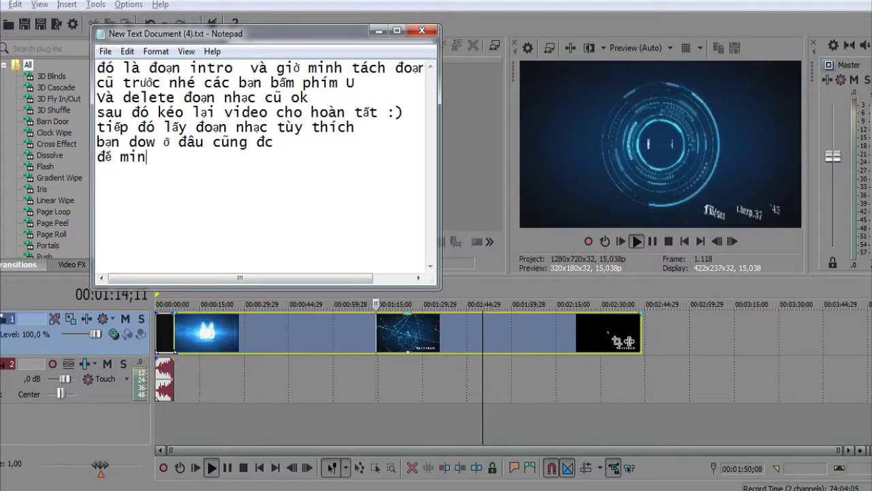
text(ài mihn thi)
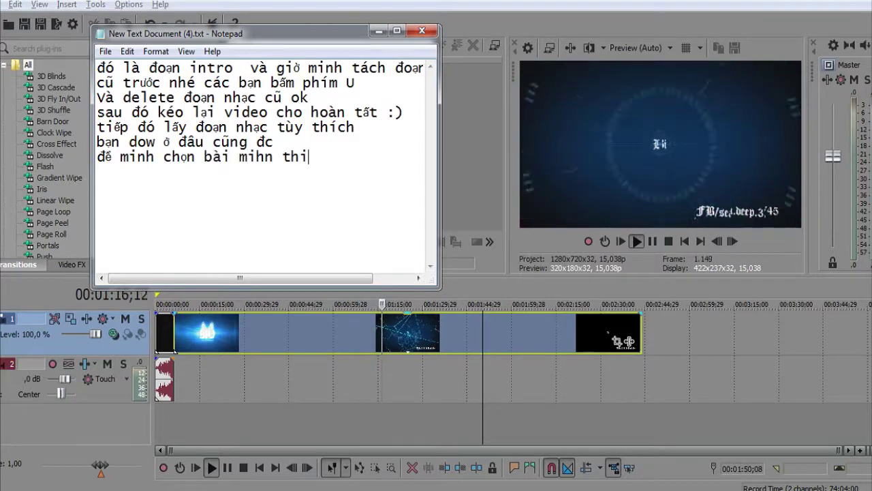
text(dax :))
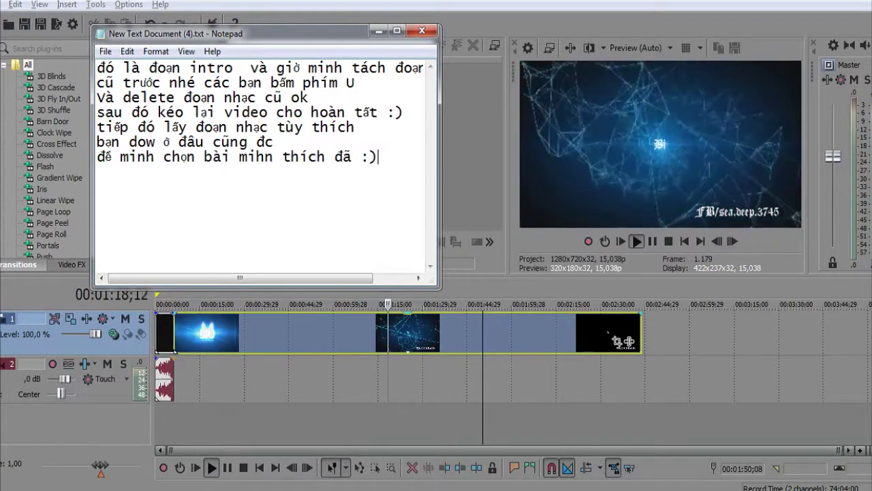
key(Return)
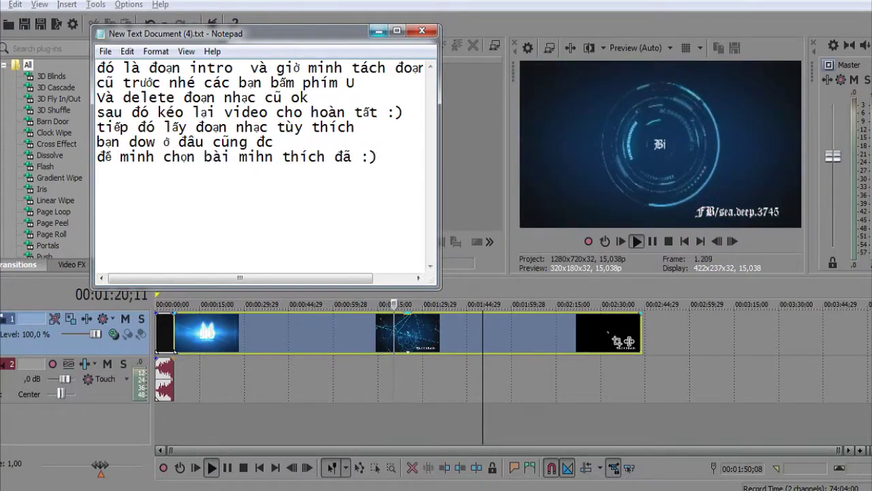
key(super+Down)
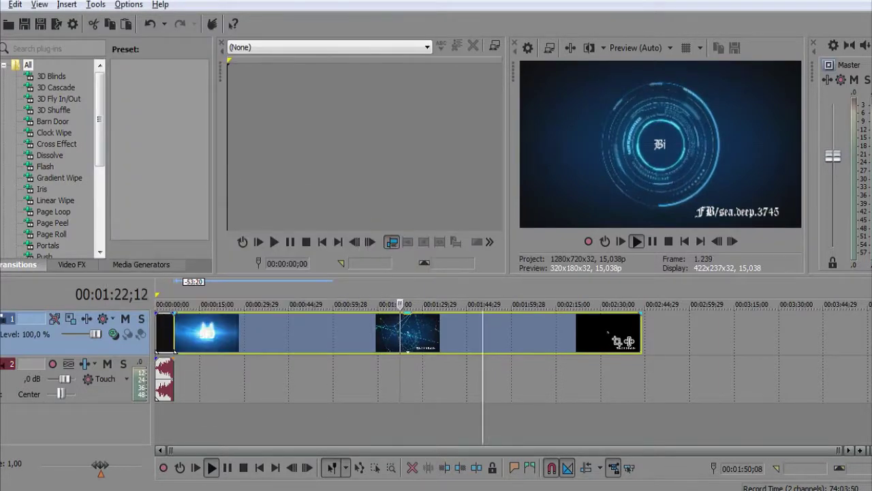
key(space)
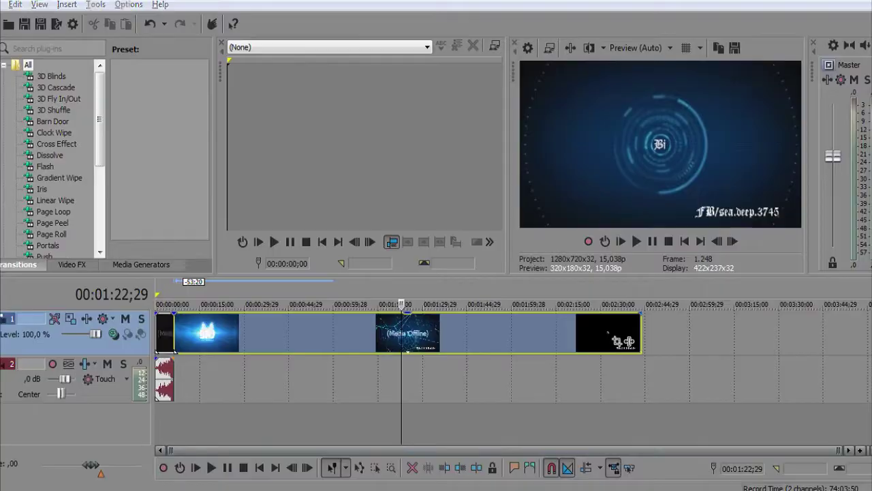
click(166, 481)
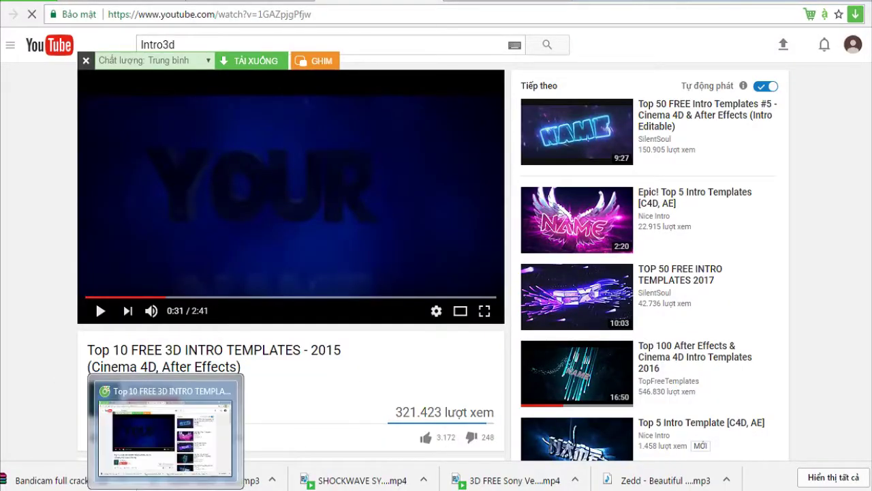
Show the desktop and open the song list New Text Document (2).txt in Notepad
right_click(372, 488)
click(425, 454)
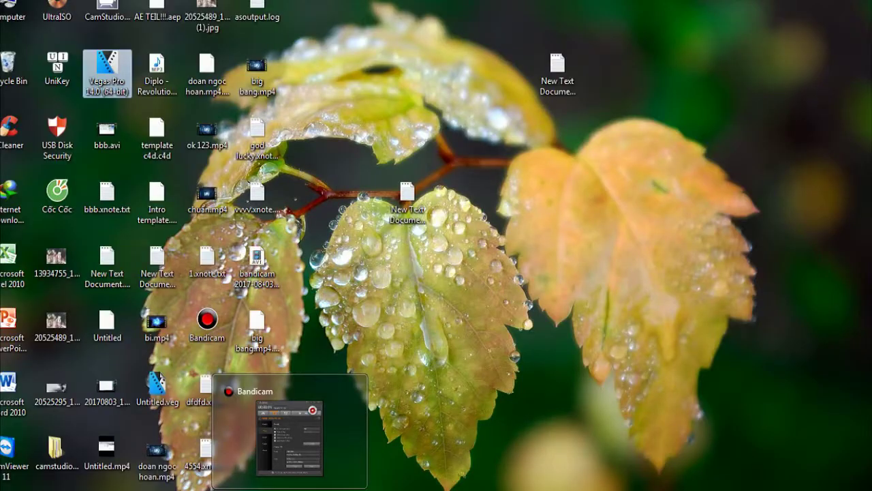
key(Return)
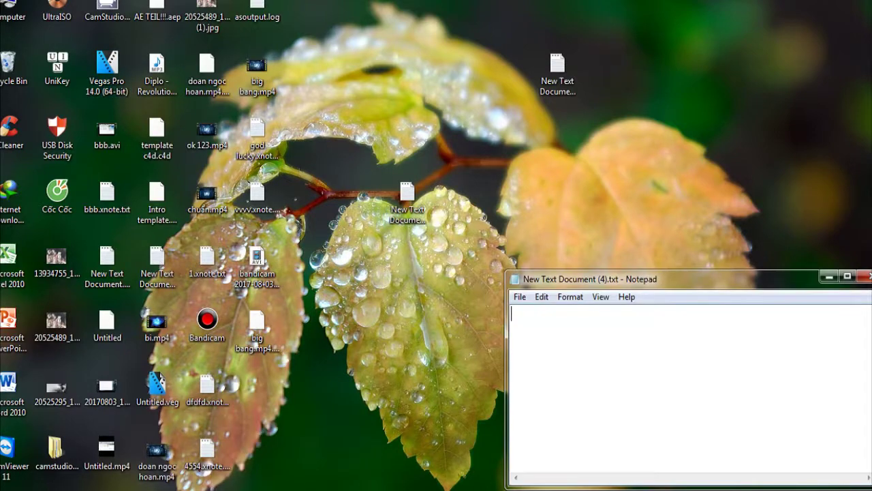
key(alt+F4)
click(558, 68)
key(Return)
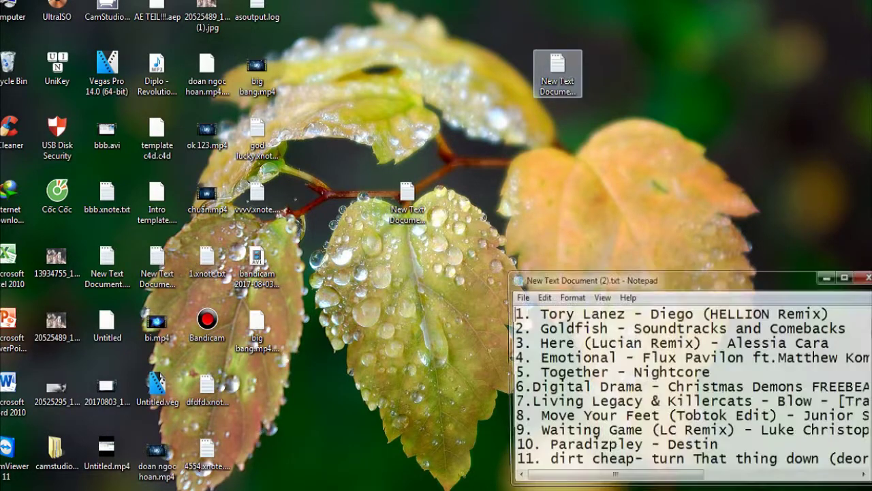
Scroll to line 50 and select 'Wizard - Martin Garrix'
scroll(692, 387, down, 2)
scroll(692, 387, down, 1)
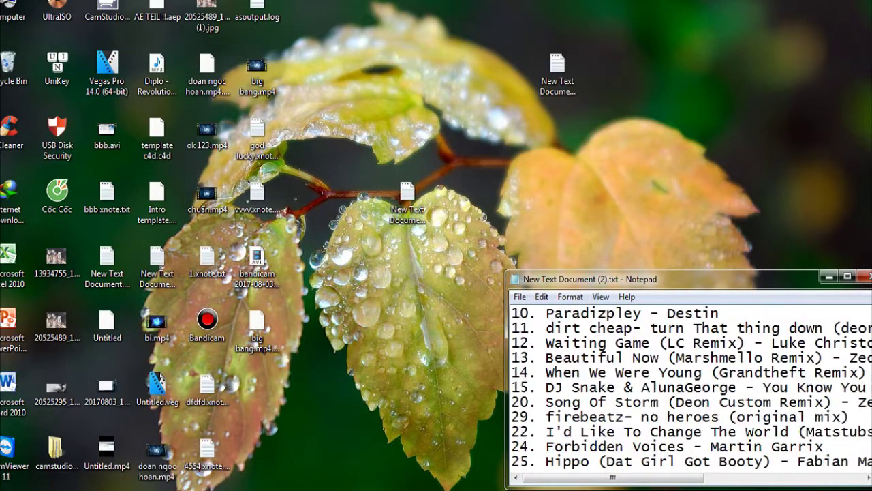
scroll(691, 387, down, 1)
scroll(692, 387, down, 1)
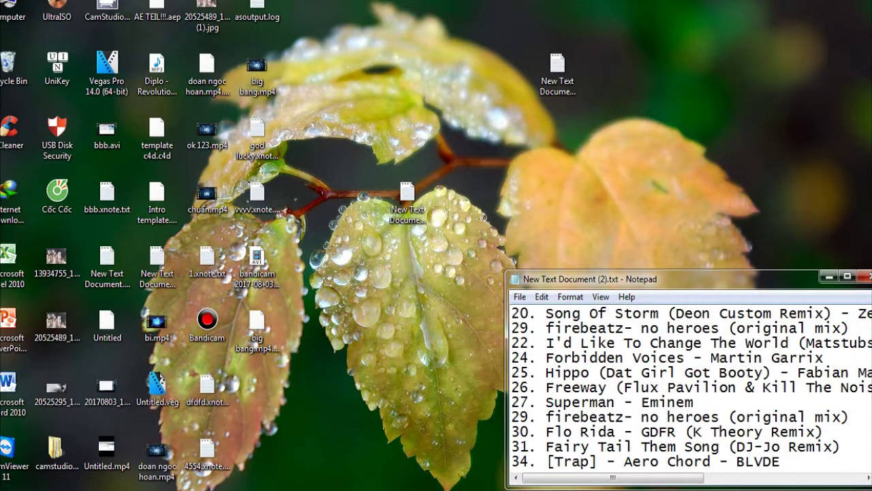
scroll(692, 388, down, 1)
scroll(691, 387, down, 1)
scroll(692, 387, down, 1)
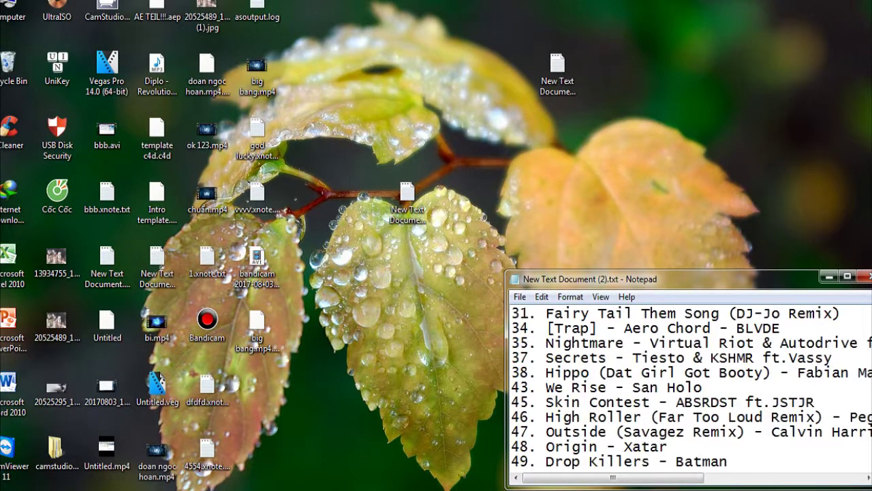
scroll(692, 387, down, 1)
scroll(692, 387, down, 1)
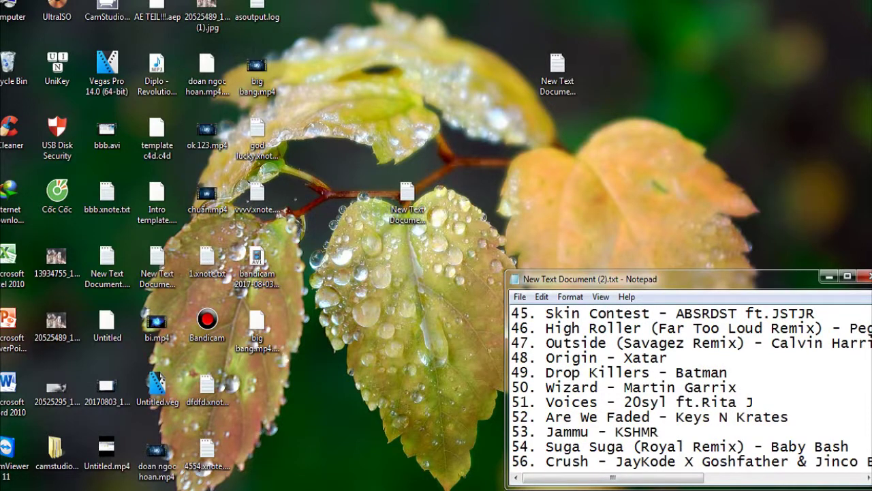
drag(546, 387, 737, 388)
Search YouTube for Wizard - Martin Garrix and preview the video up to 1:30
click(166, 430)
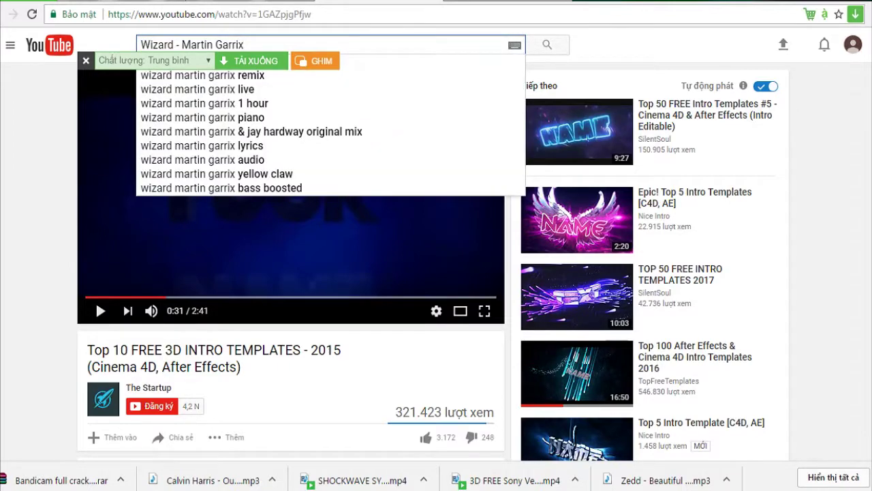
key(Return)
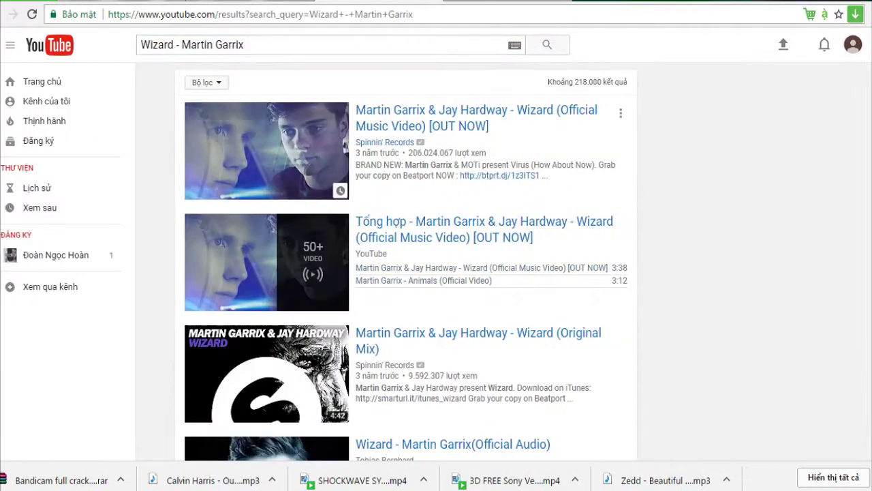
click(266, 151)
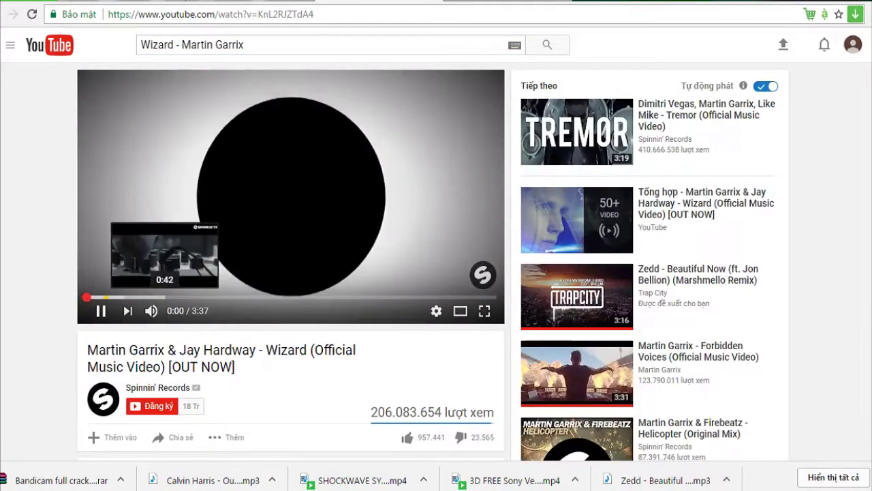
click(157, 297)
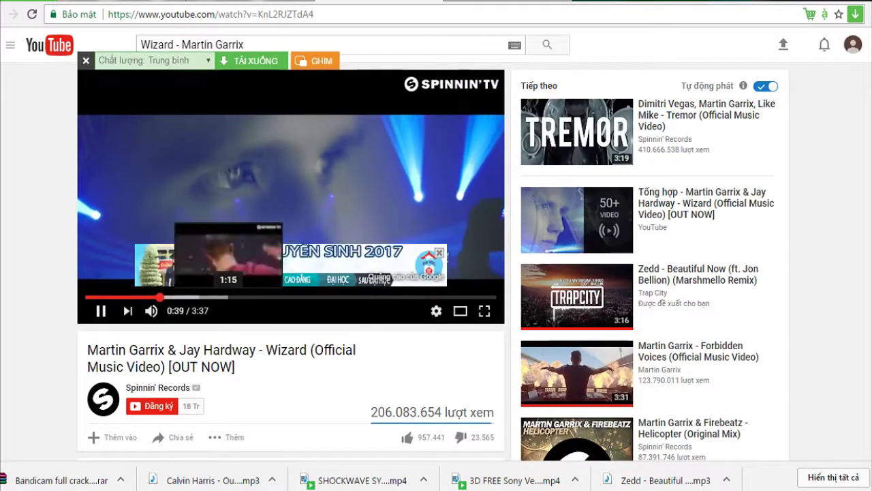
click(255, 297)
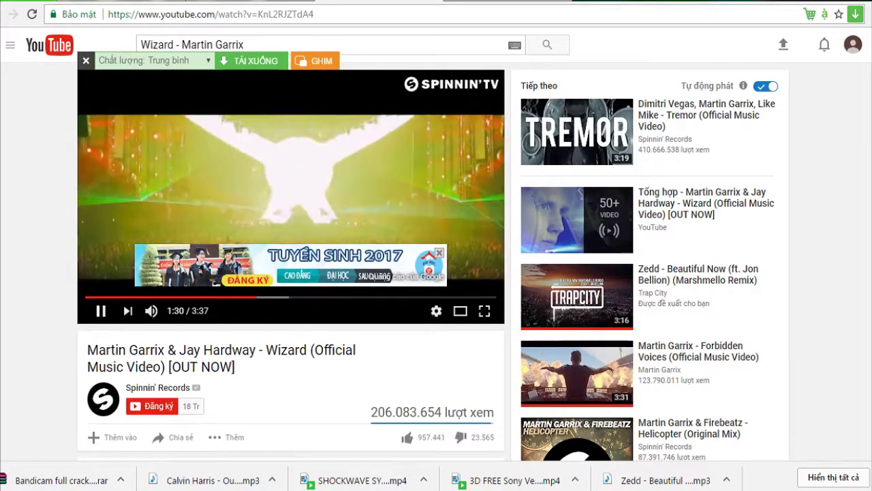
Copy 'Voices - 20syl ft.Rita J' into the search and preview the video at 1:16
key(alt+Tab)
drag(546, 402, 753, 402)
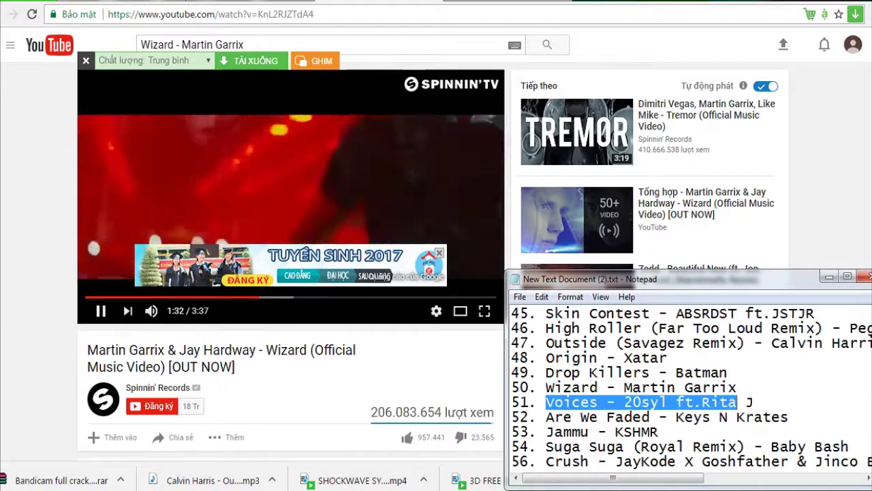
key(ctrl+c)
key(alt+Tab)
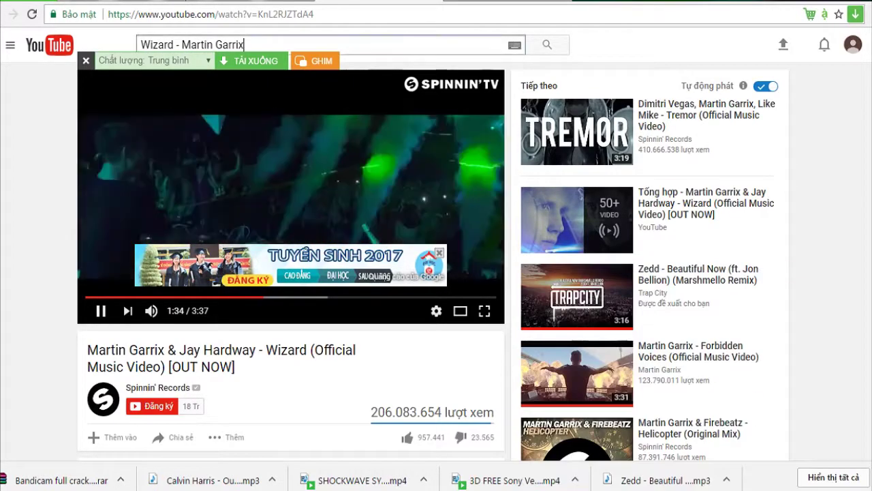
triple_click(191, 44)
key(ctrl+v)
key(Return)
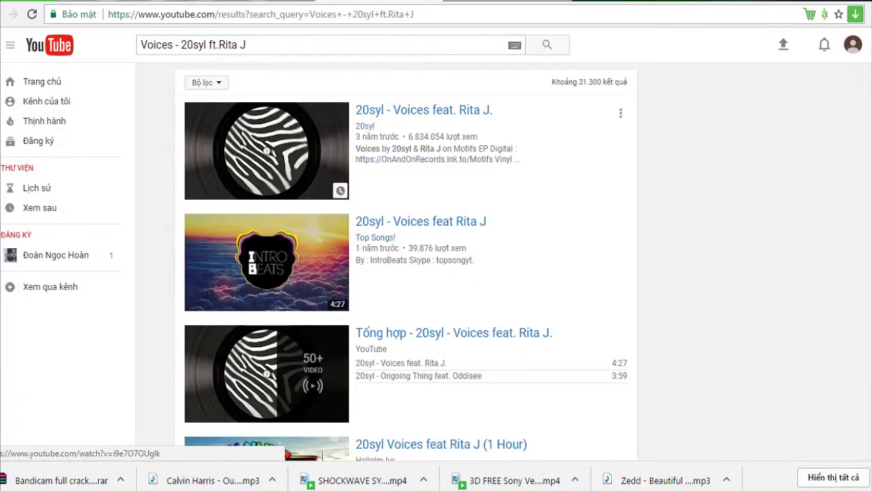
click(266, 154)
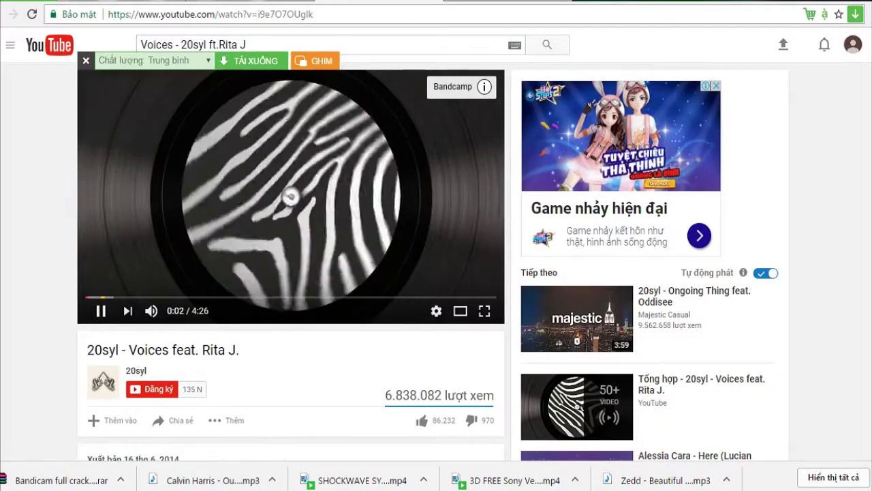
click(203, 298)
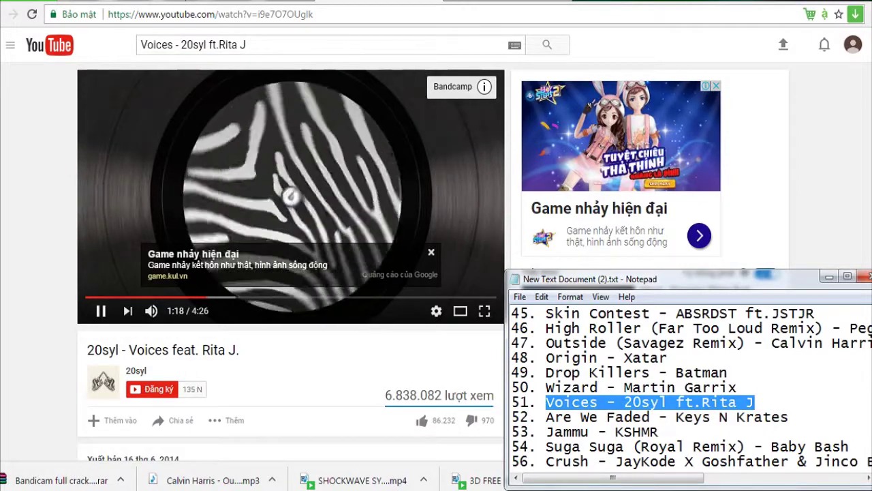
Search the Are We Faded line and preview Keys N Krates - Are We Faded from 0:15 to 0:53
mouse_move(556, 417)
mouse_down()
mouse_move(764, 417)
mouse_move(546, 416)
mouse_up()
key(ctrl+c)
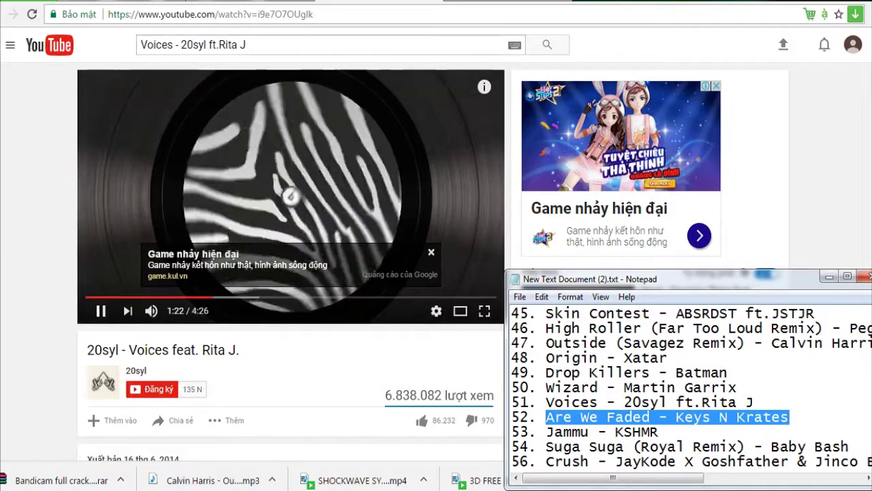
click(327, 44)
key(ctrl+a)
key(ctrl+v)
key(Return)
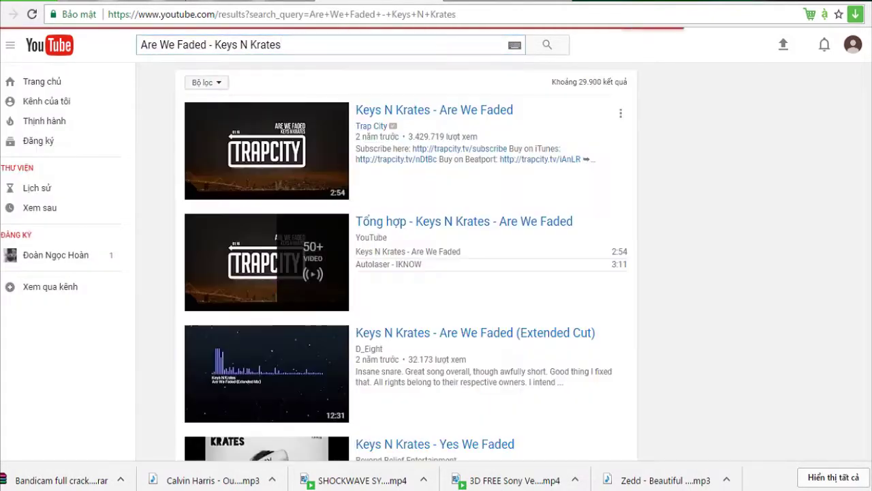
click(267, 150)
key(alt+Tab)
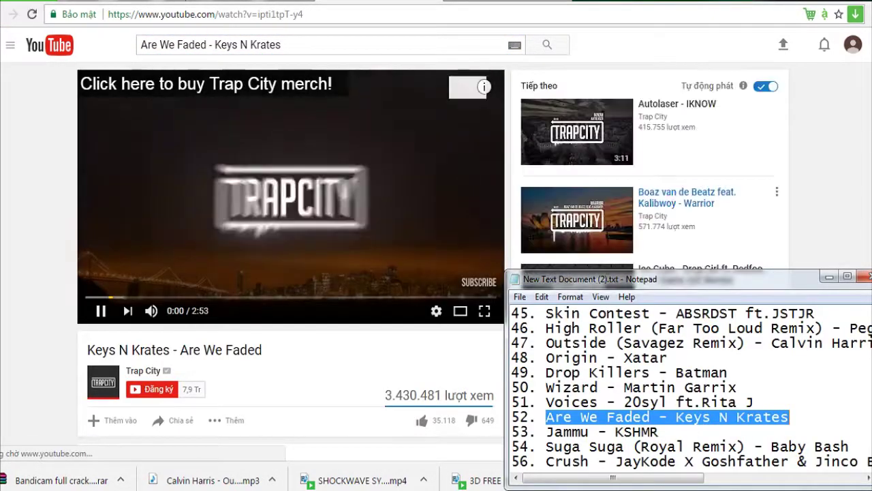
click(122, 297)
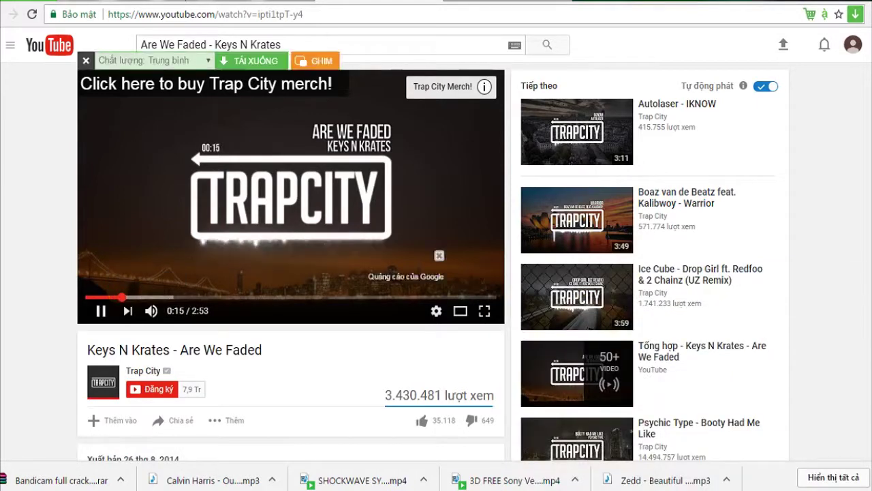
drag(121, 297, 213, 297)
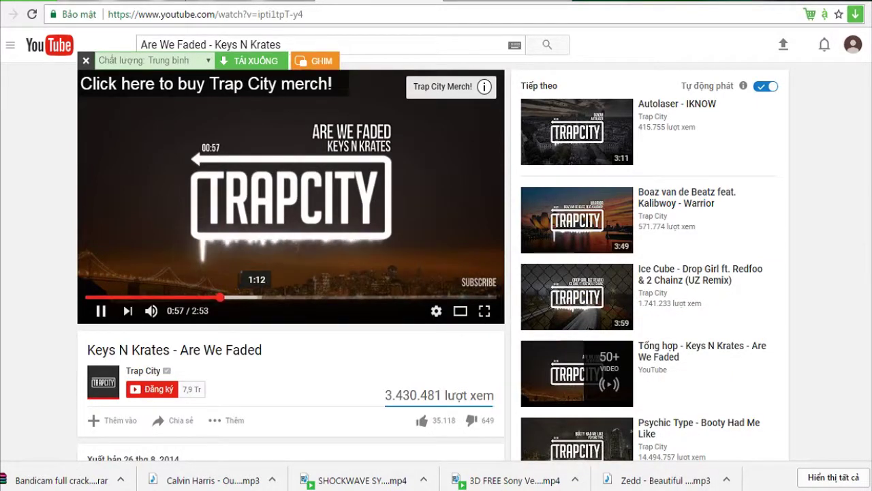
Search 'Jammu - KSHMR' and preview the BL3R Festival Trap Remix at 0:52
key(alt+Tab)
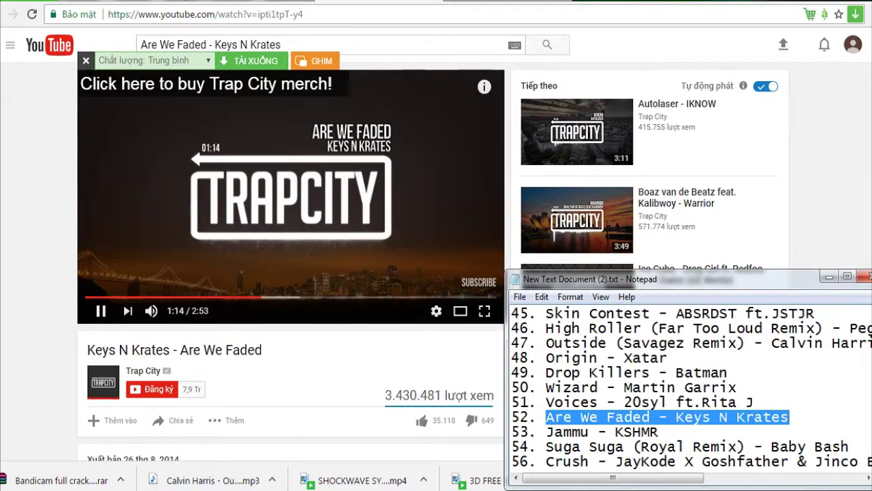
drag(546, 431, 625, 432)
key(ctrl+c)
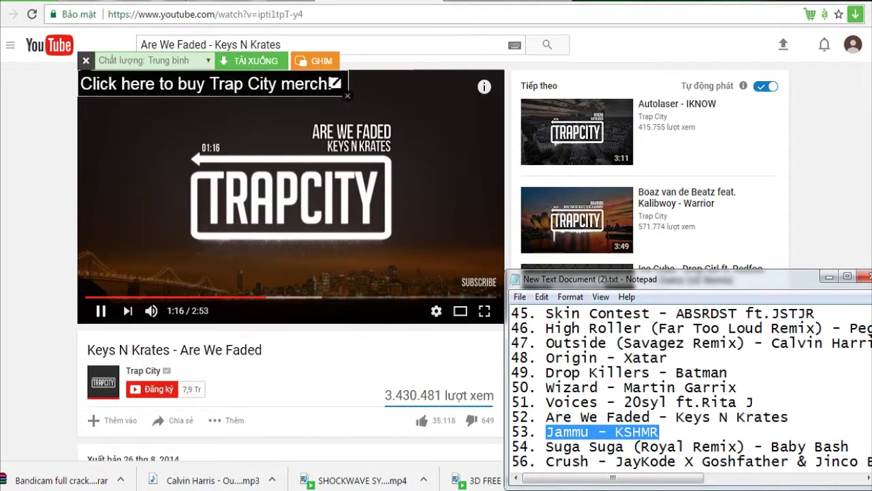
key(alt+Tab)
key(ctrl+v)
key(Return)
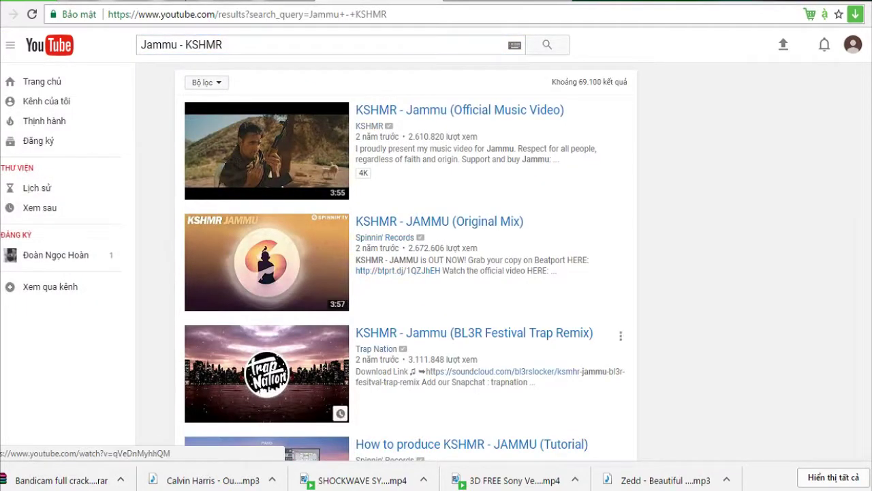
click(198, 368)
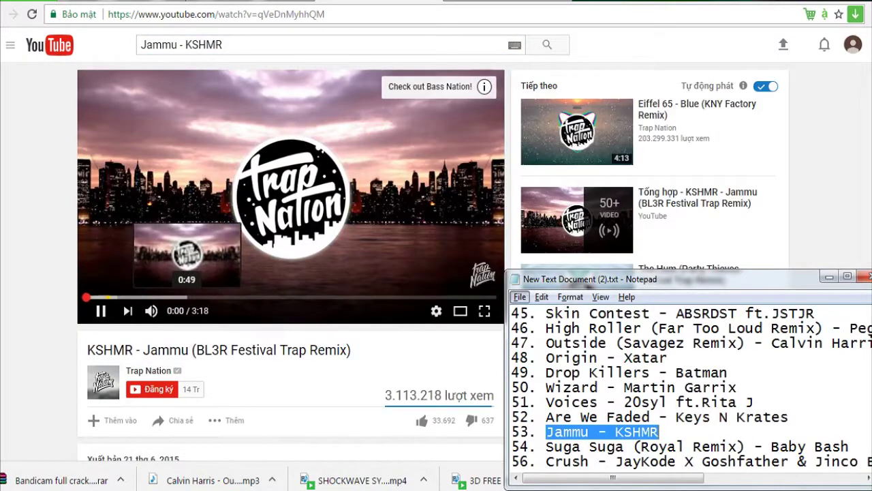
click(188, 298)
Search the Suga Suga (Royal Remix) line and preview the Royal Refix video up to about 1:52
key(alt+Tab)
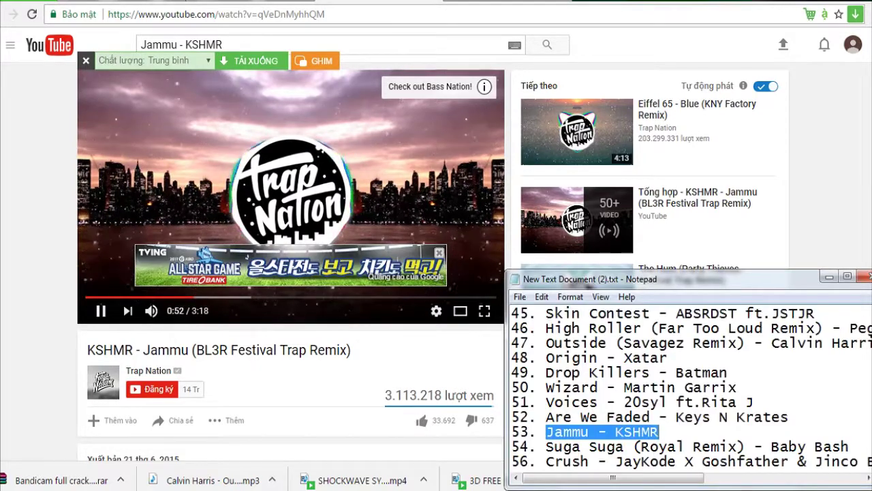
scroll(689, 385, down, 2)
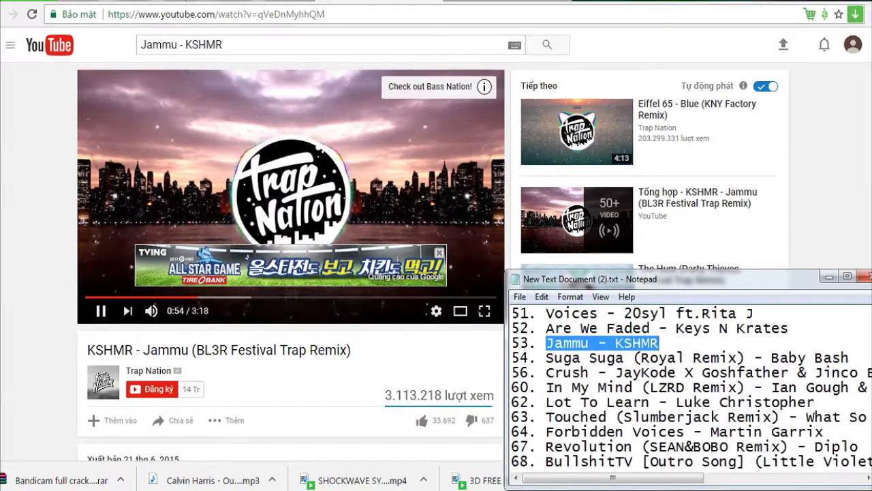
drag(546, 358, 849, 358)
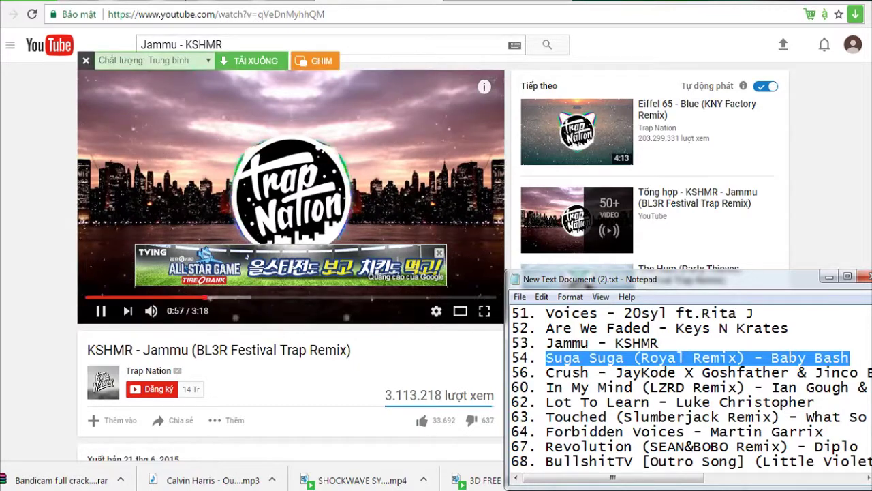
click(231, 298)
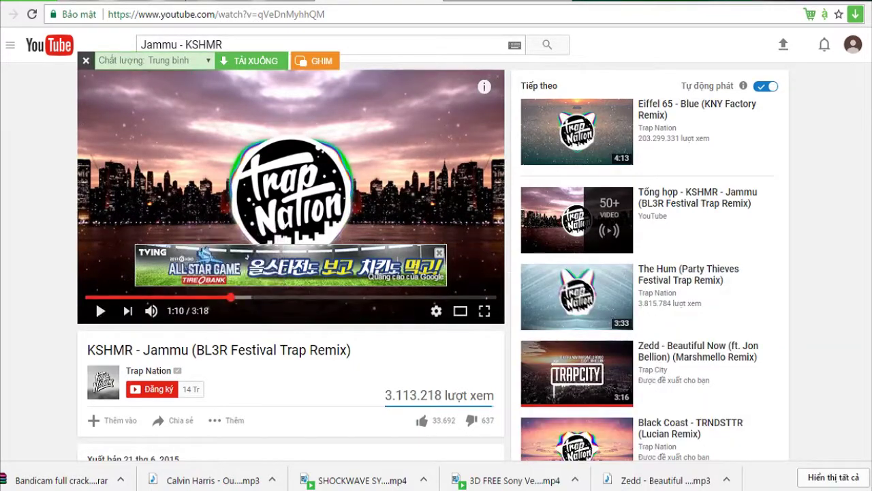
triple_click(180, 44)
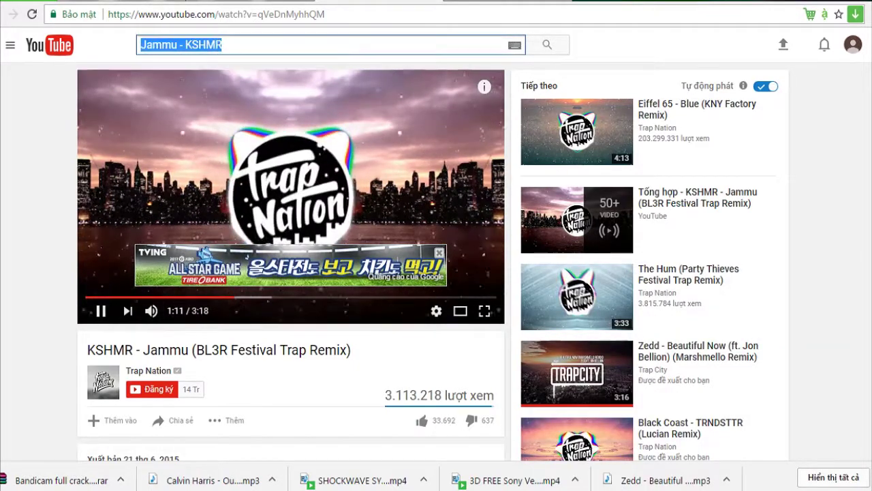
key(ctrl+v)
key(Return)
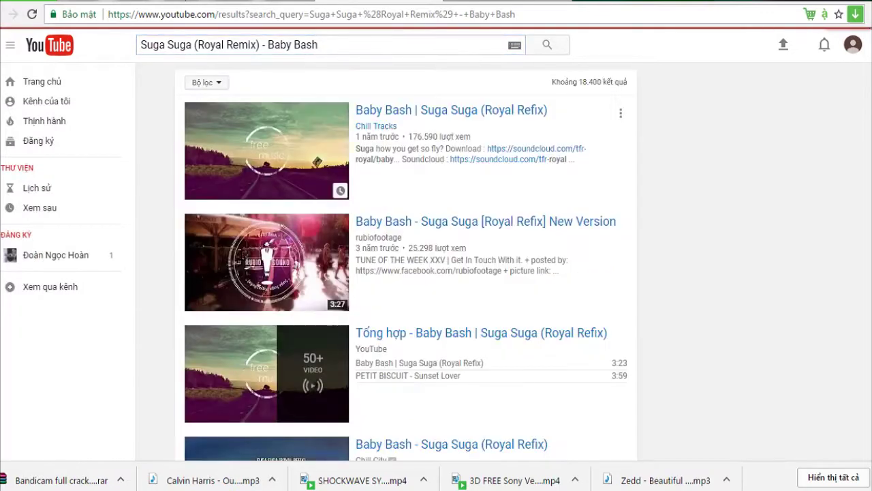
click(267, 261)
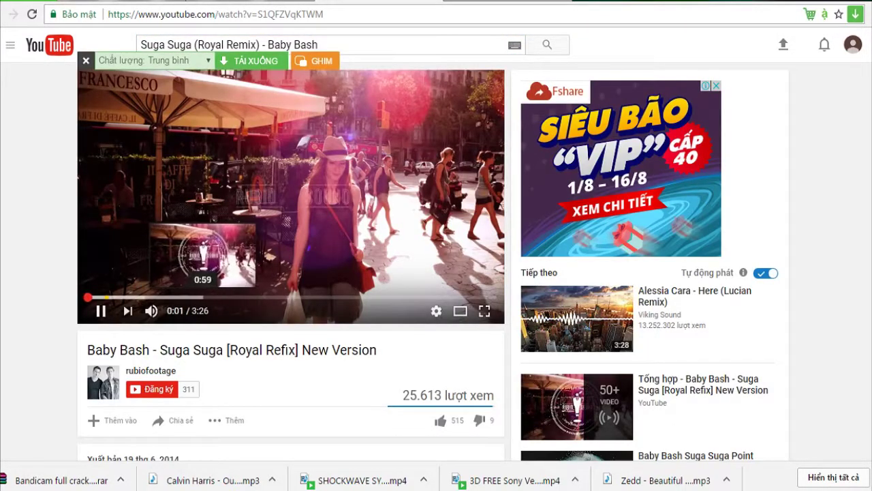
click(208, 297)
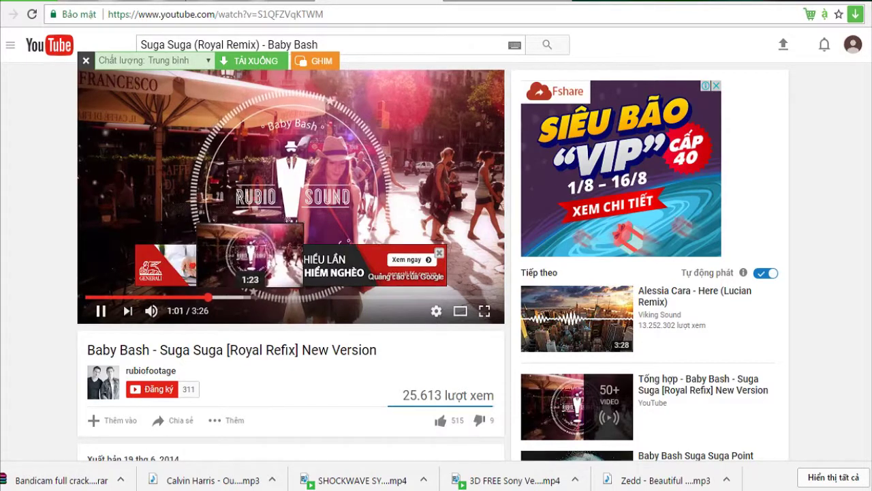
click(267, 297)
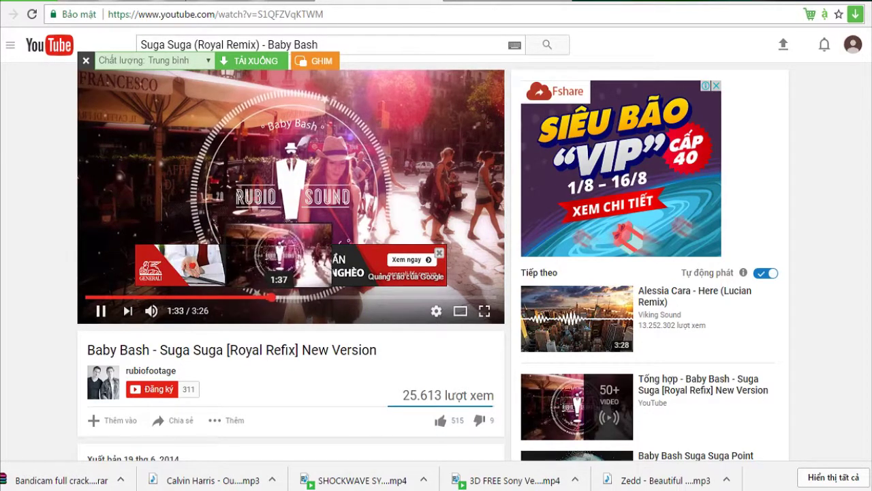
click(305, 297)
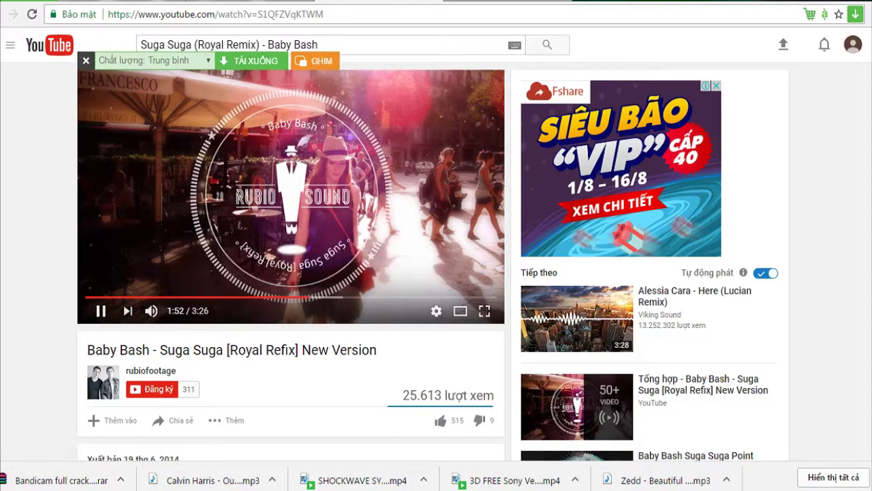
key(slash)
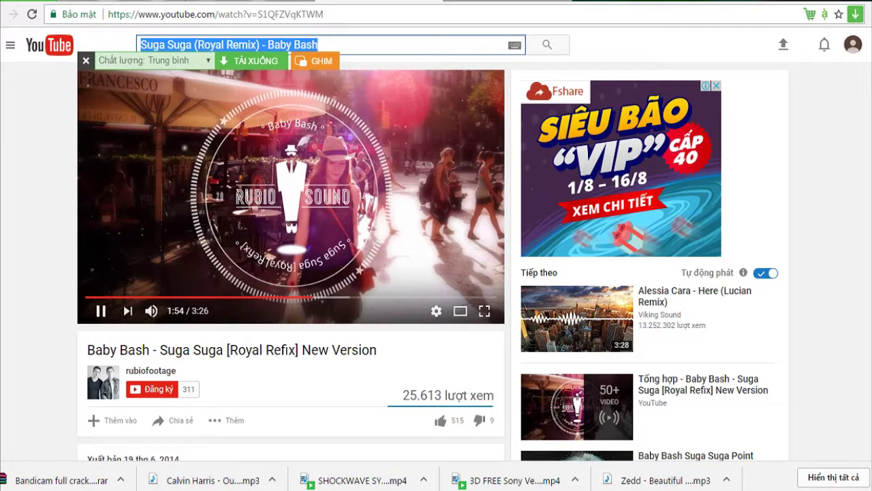
Search YouTube for 'soap' and open Melanie Martinez - Soap
text(soap)
key(Return)
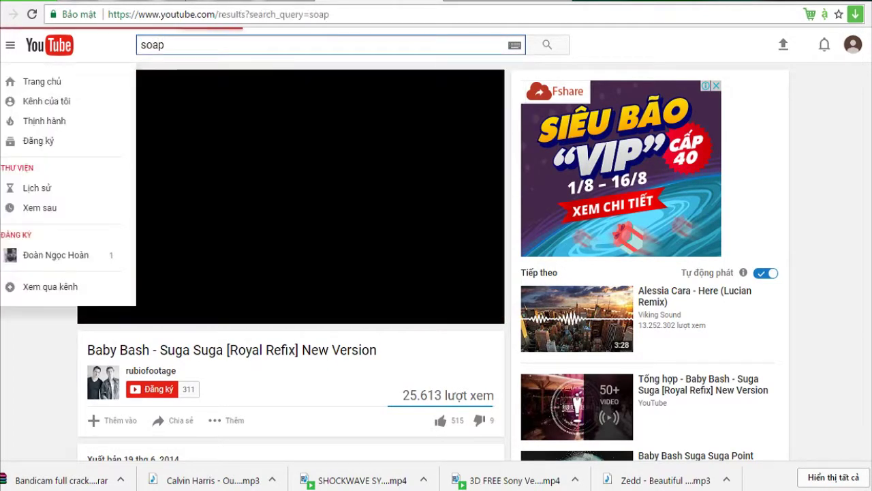
click(267, 284)
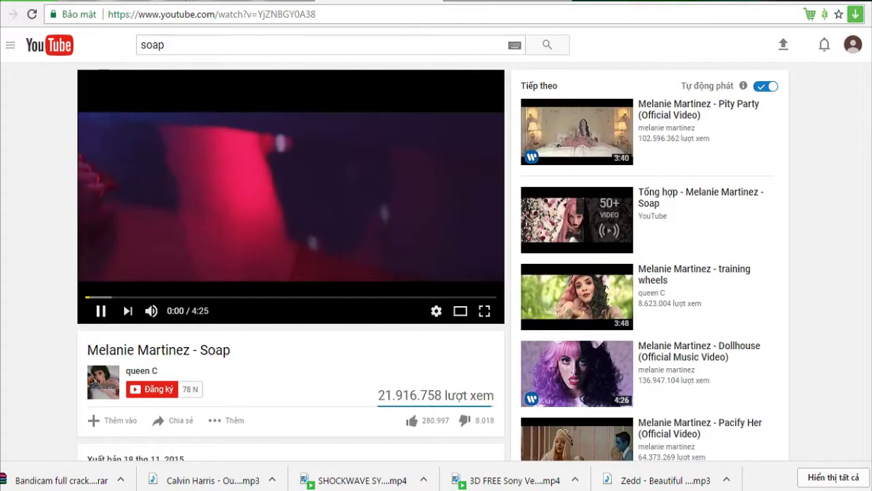
click(122, 297)
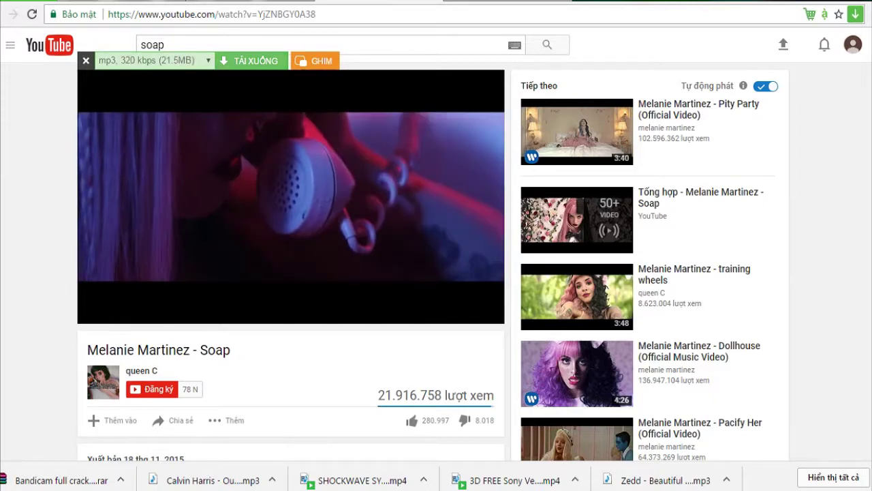
Download the song as a 320 kbps mp3 while previewing it to about 1:57
click(250, 60)
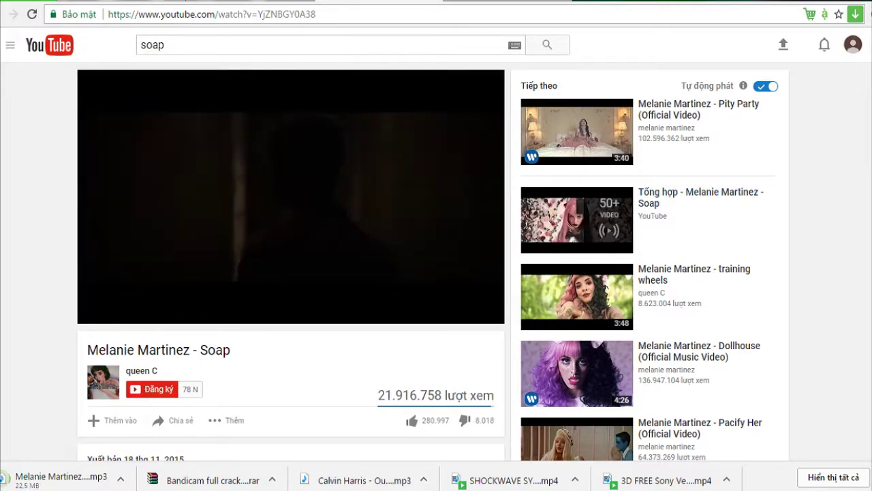
scroll(292, 205, down, 4)
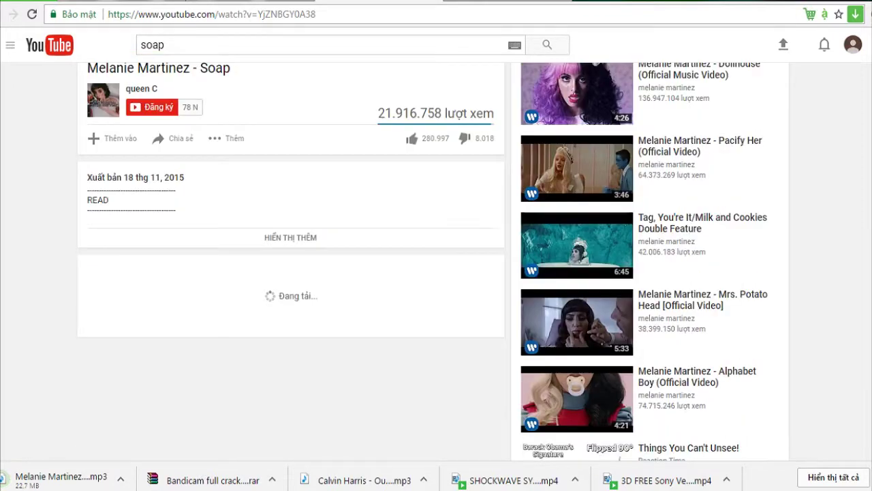
scroll(437, 273, down, 2)
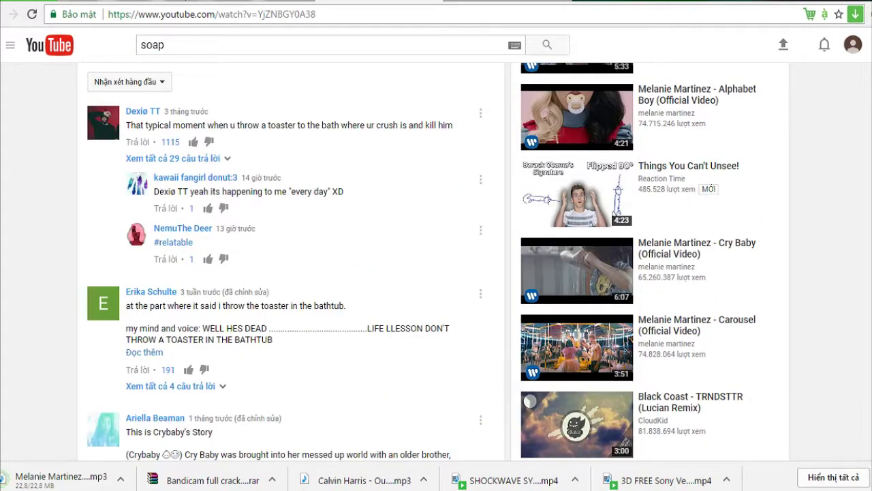
scroll(293, 205, up, 8)
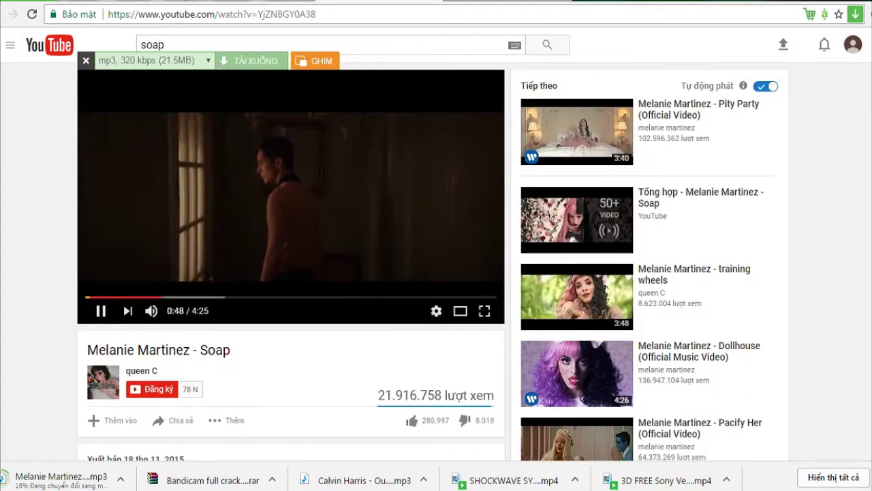
click(205, 297)
click(267, 297)
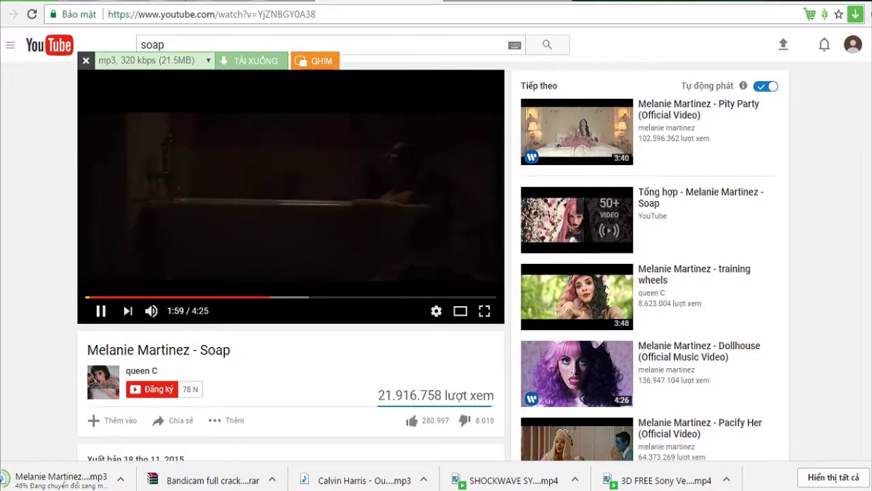
click(212, 14)
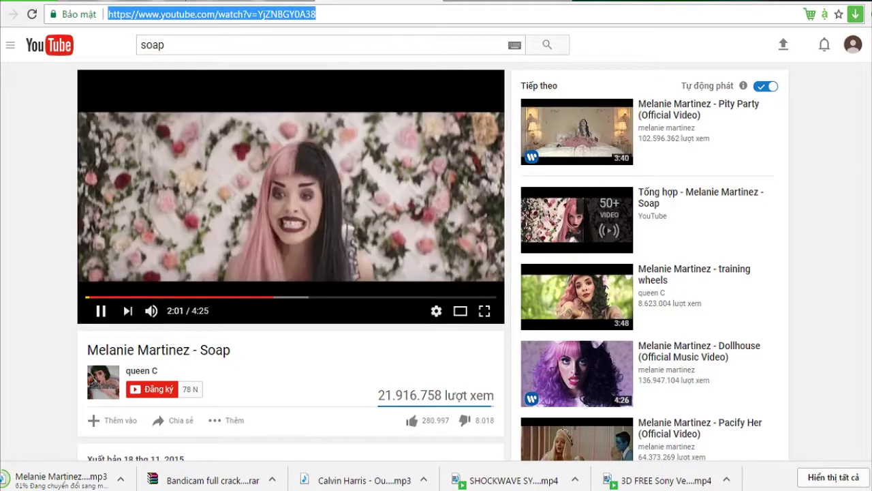
Go to google.com.vn and search 'wed cut mp3' for an online audio cutter
text(go)
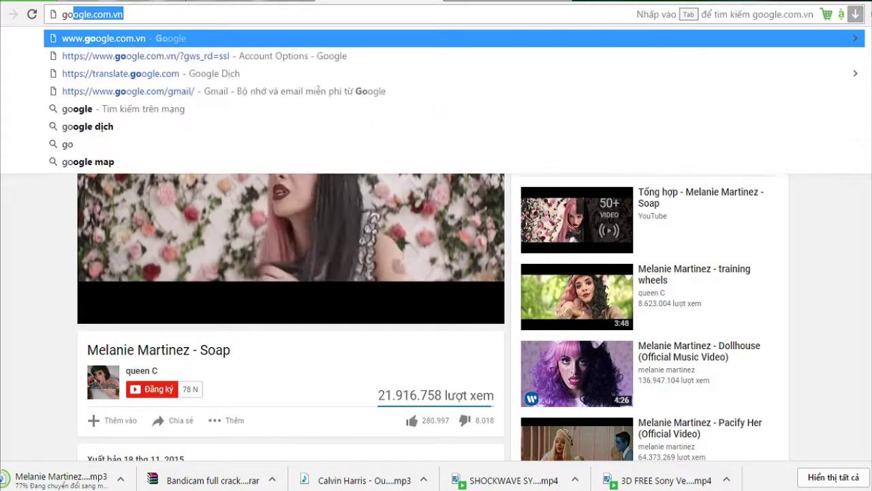
key(Return)
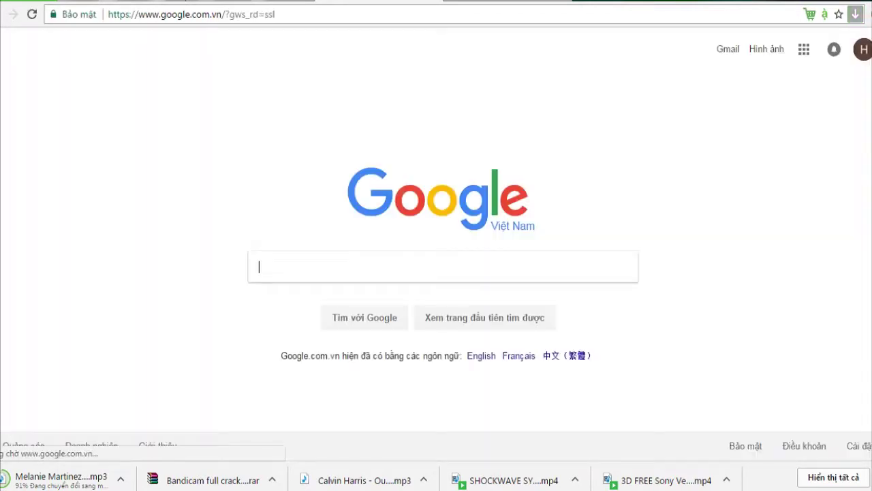
text(wed cut mp3)
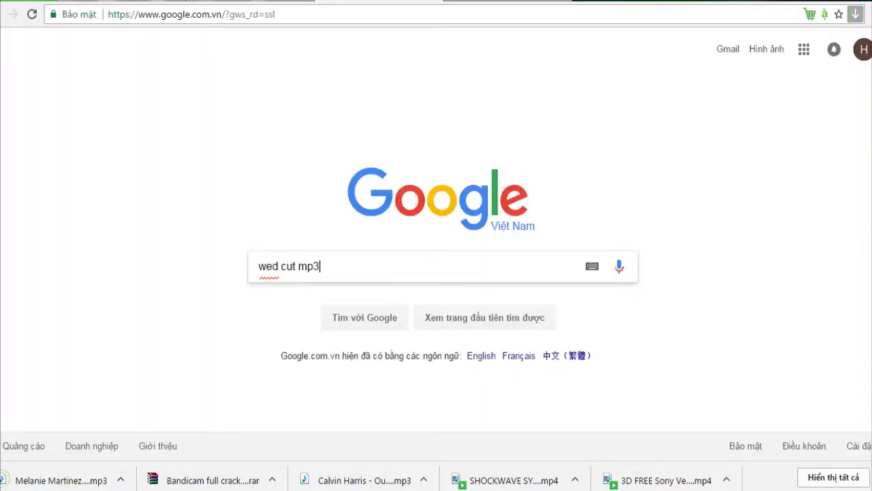
key(Return)
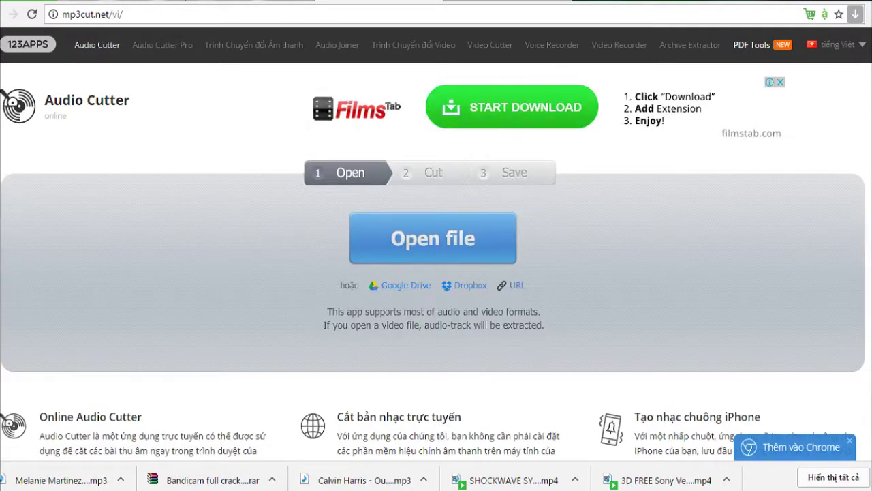
Add 'ehehe' to the Notepad note, then minimize it to reveal the mp3cut.net Audio Cutter page
mouse_move(248, 485)
click(177, 423)
text(mihn sẽ cút đoạn mp3 minh thích hh)
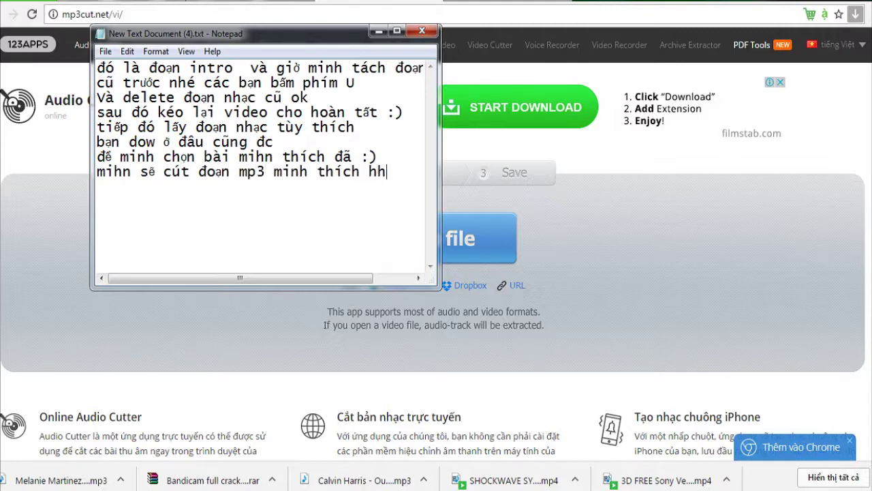
text(ehehe)
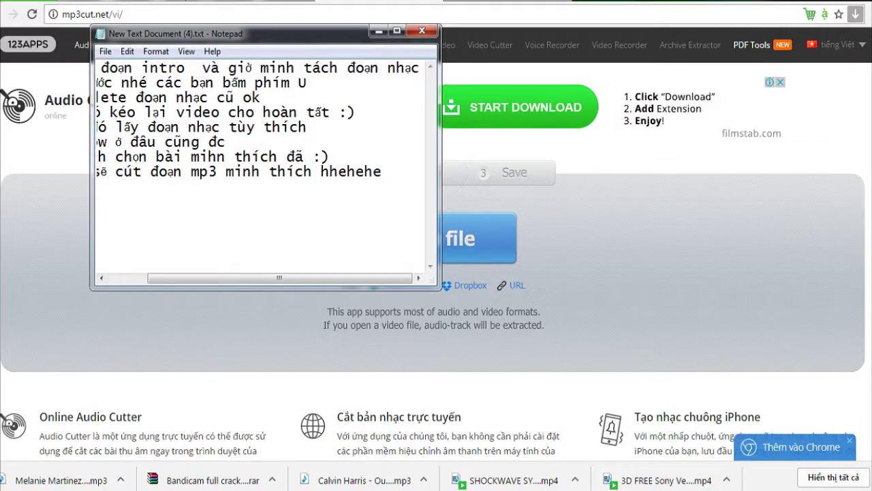
click(379, 32)
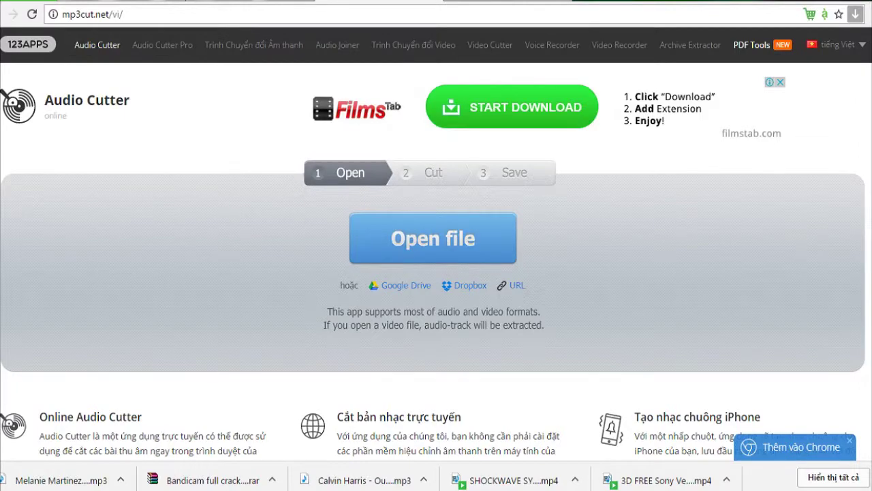
Load Melanie Martinez - Soap.mp3 from the Downloads folder into the Audio Cutter
click(433, 238)
click(41, 92)
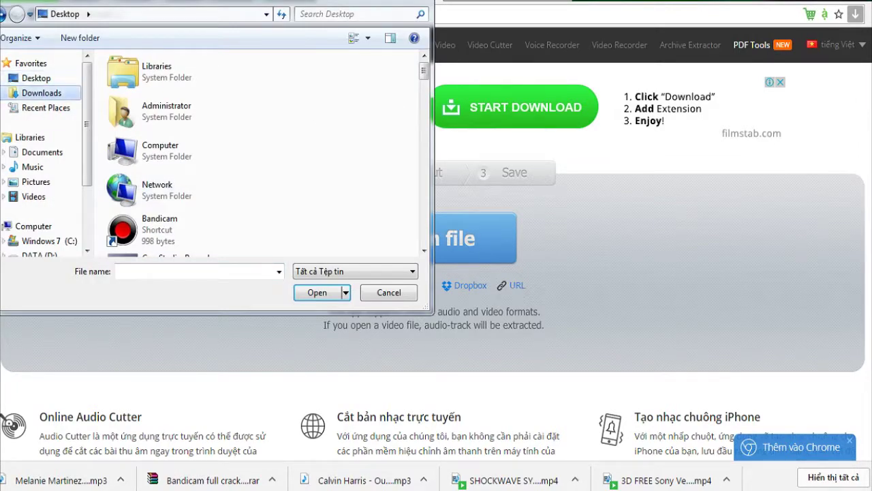
scroll(280, 103, down, 3)
scroll(272, 116, down, 1)
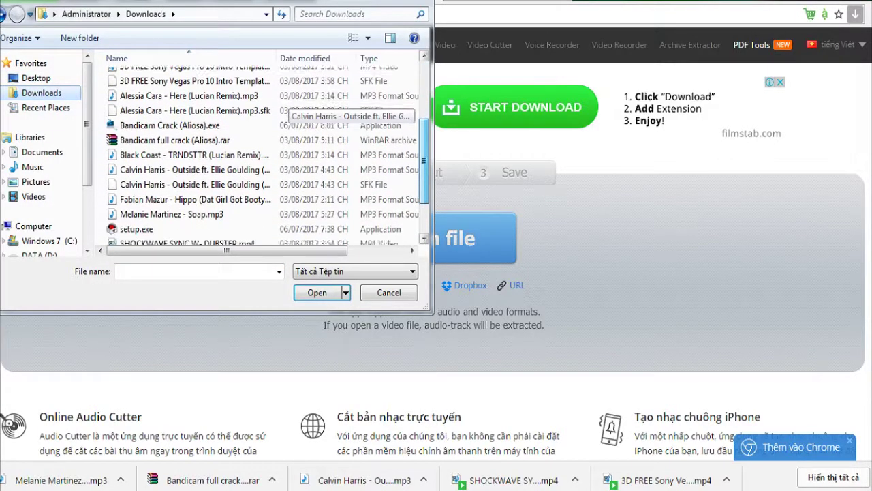
scroll(272, 116, down, 2)
scroll(272, 116, down, 1)
scroll(272, 116, up, 2)
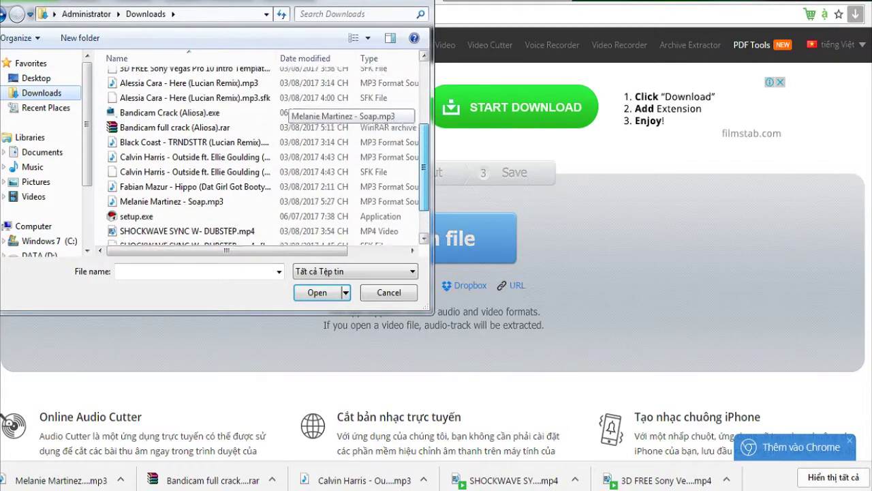
scroll(273, 116, up, 3)
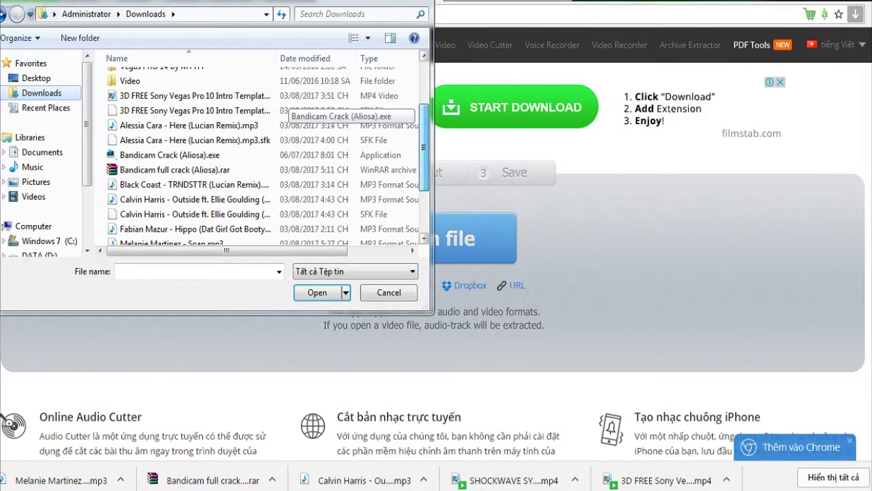
scroll(272, 116, down, 1)
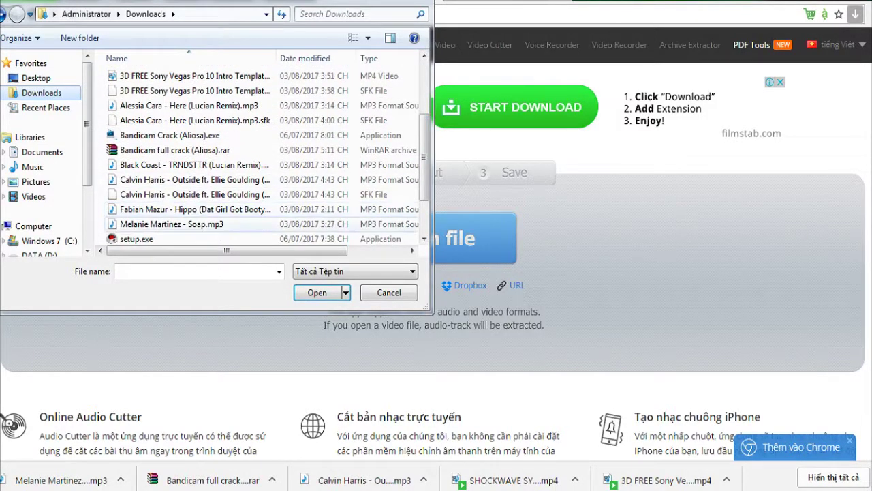
double_click(170, 225)
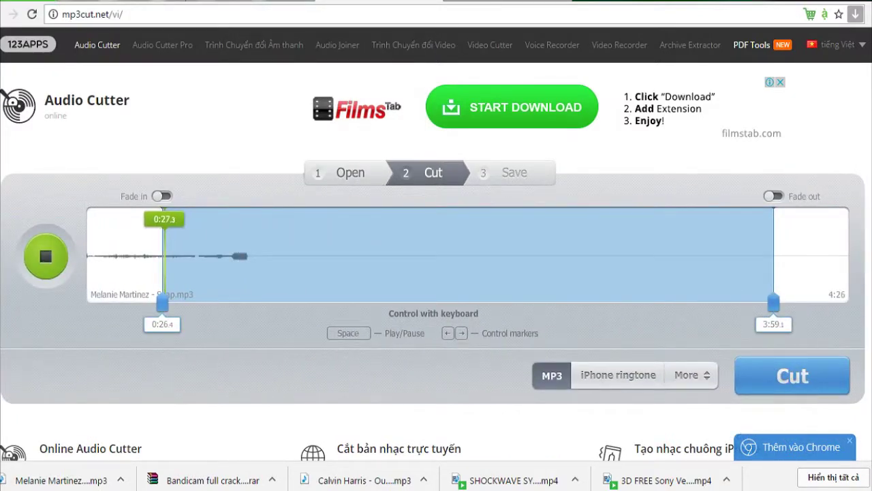
Set the cut's start point to 1:01.0 and stop the preview
mouse_move(162, 302)
mouse_down()
mouse_move(473, 302)
mouse_move(253, 302)
mouse_move(268, 302)
mouse_up()
key(Left)
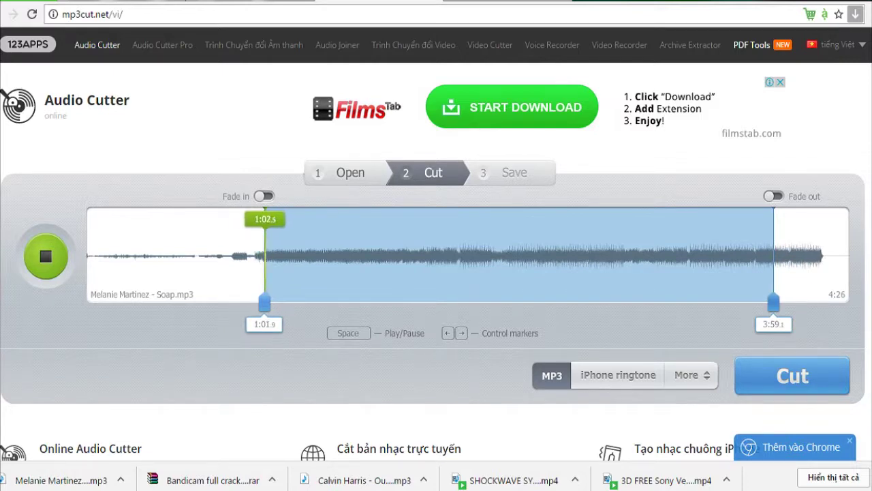
key(Left)
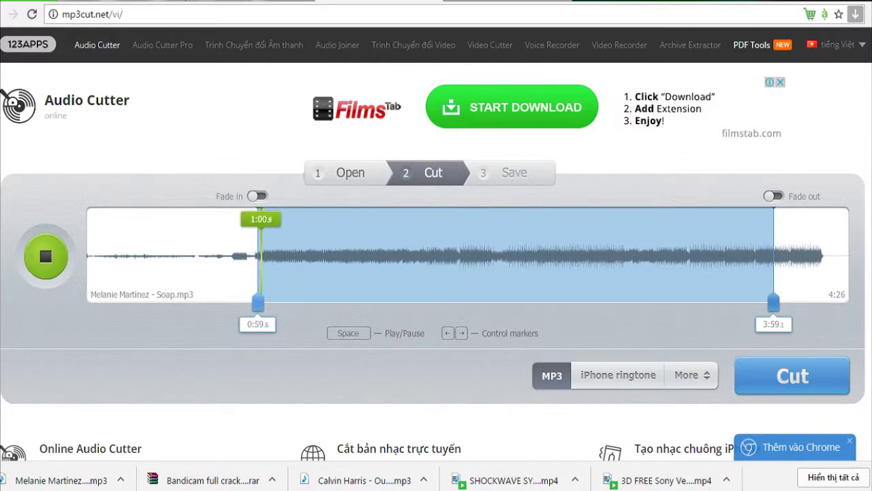
key(Right)
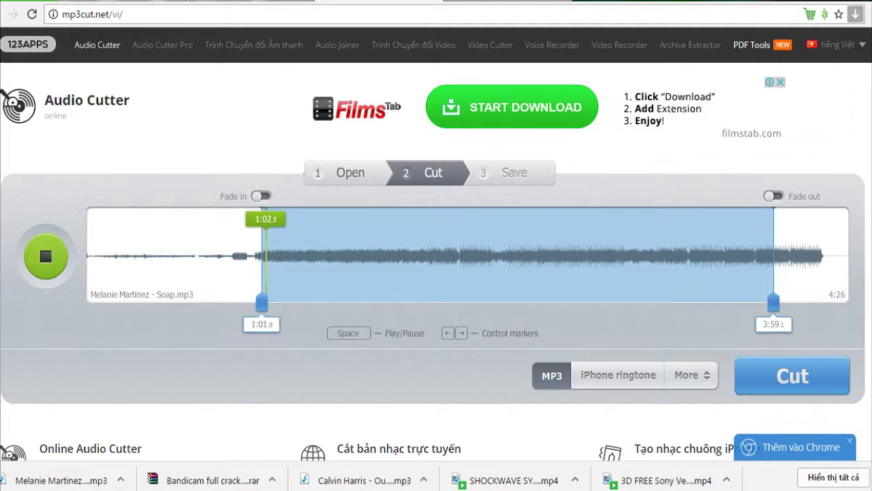
key(space)
Set the cut's end point to 4:17.7 and cut the selected section
click(349, 256)
click(459, 255)
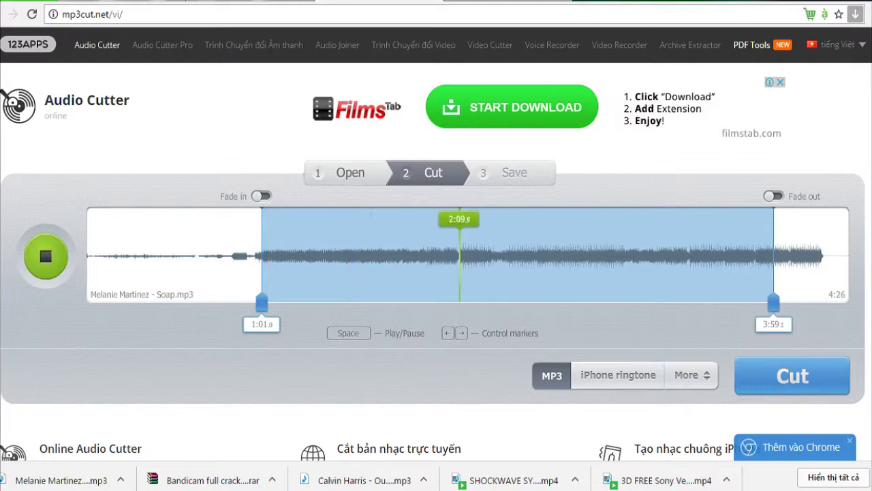
click(555, 256)
click(638, 256)
click(712, 255)
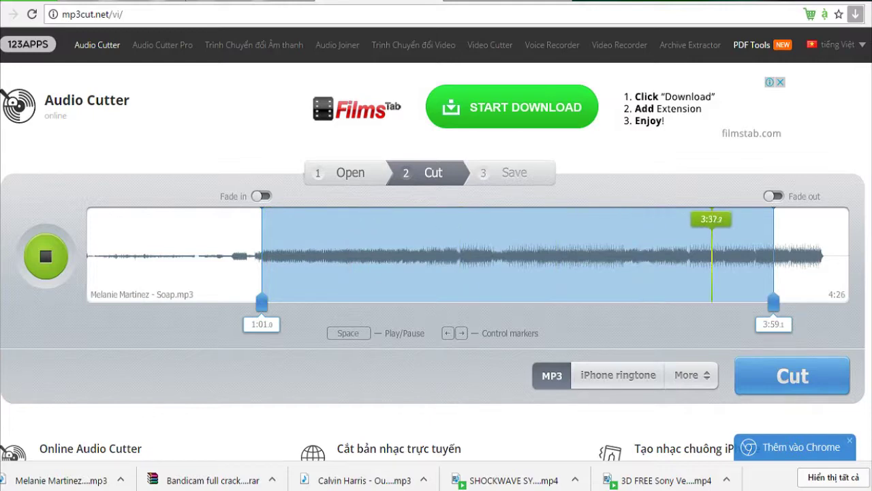
click(741, 256)
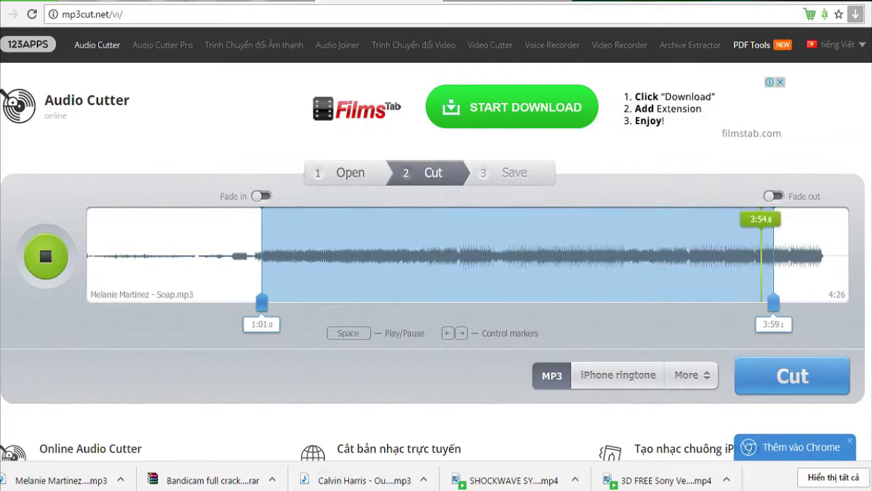
drag(773, 302, 827, 301)
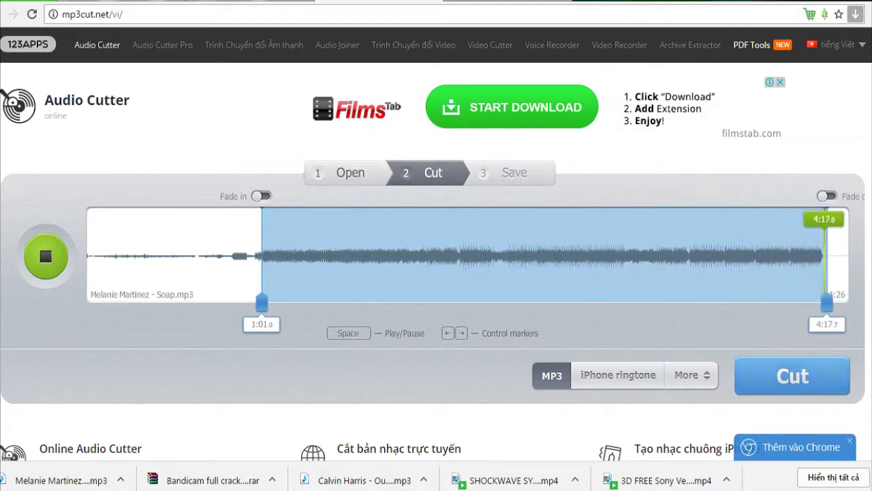
click(792, 376)
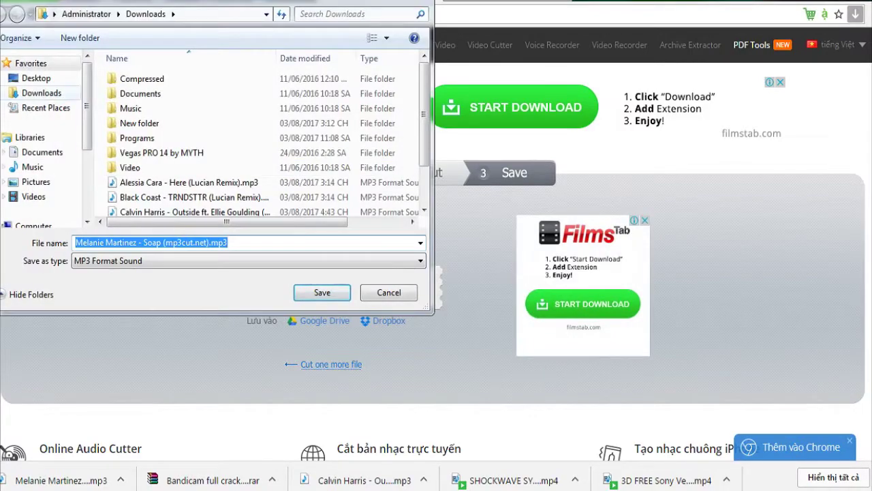
Save the trimmed MP3 to the Desktop, then minimize all windows to show the desktop
click(36, 77)
click(323, 292)
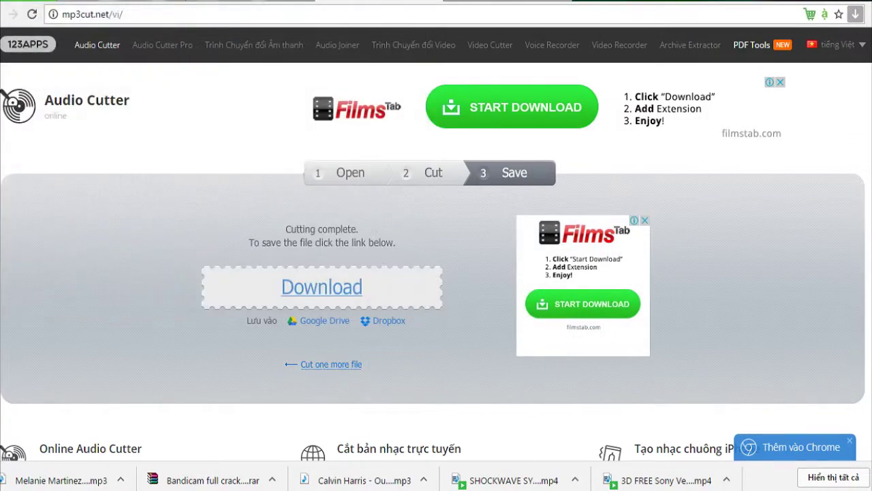
mouse_move(290, 490)
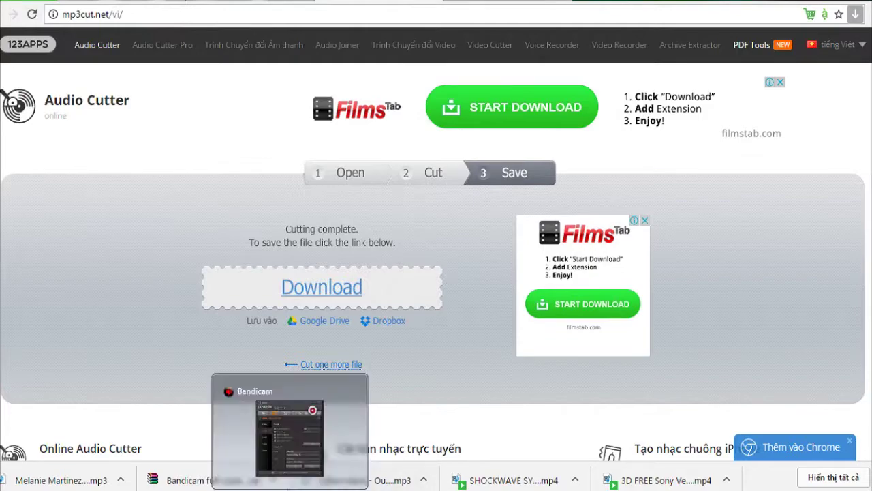
right_click(416, 481)
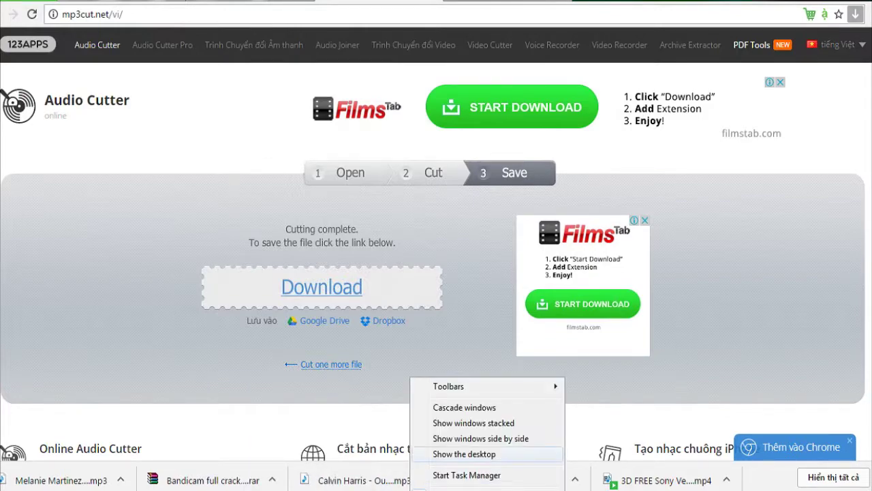
click(450, 453)
mouse_move(249, 490)
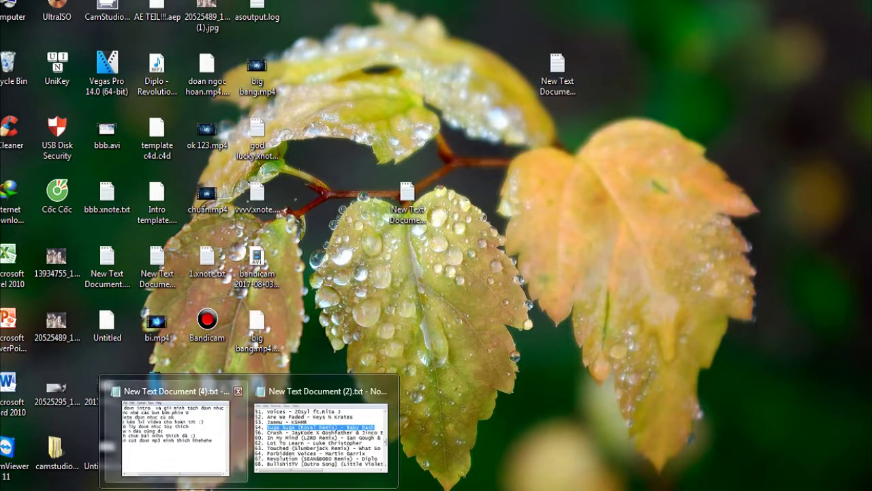
Add a note that the MP3 is cut and will go into Vegas, then return to Vegas Pro
click(176, 436)
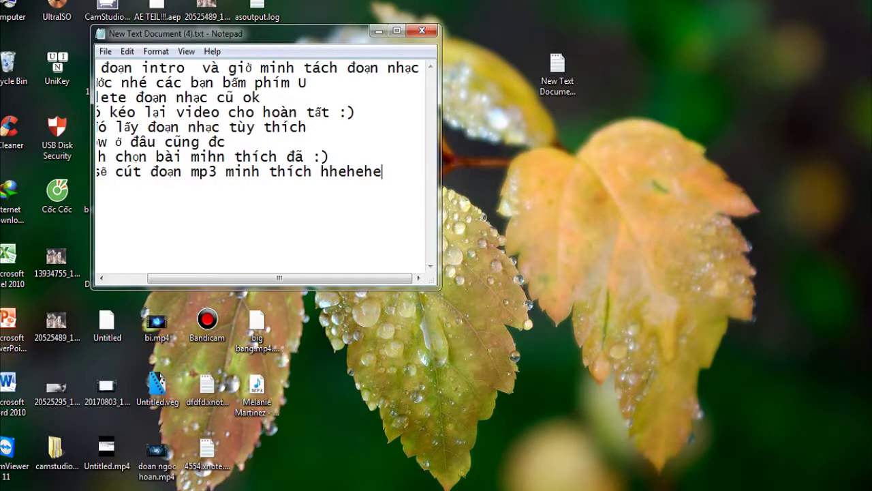
key(Return)
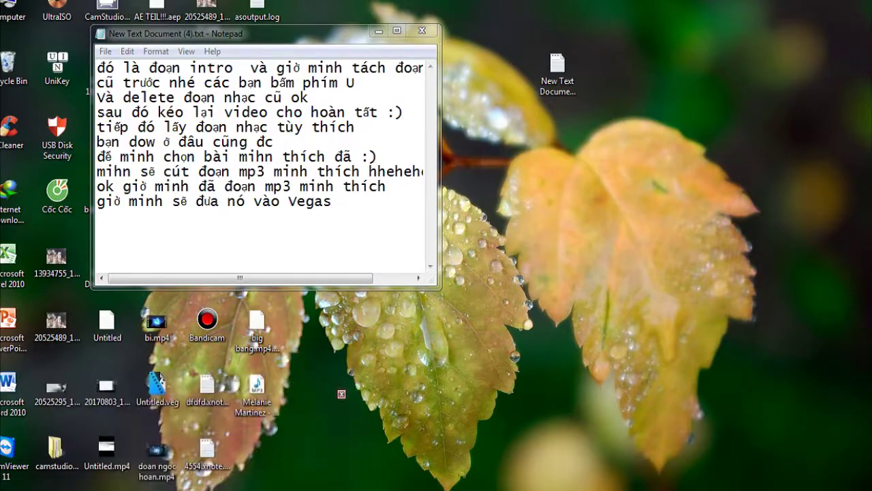
key(alt+Tab)
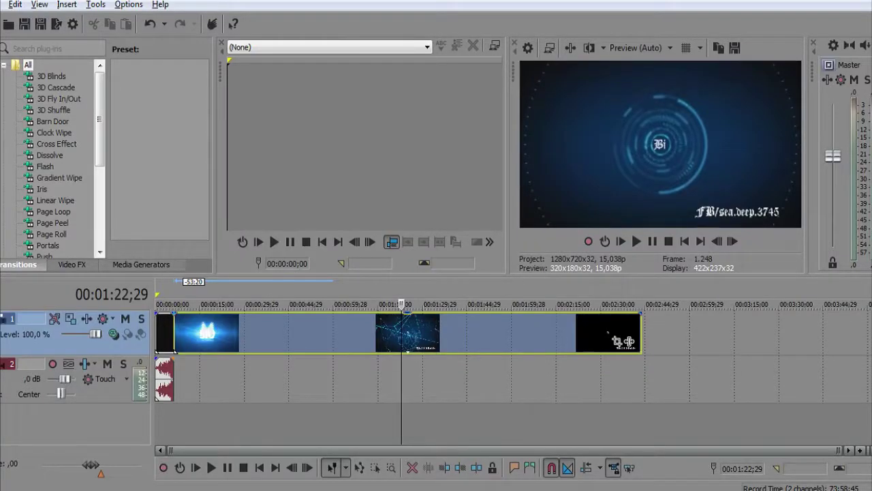
Import Melanie Martinez - Soap (mp3cut.net).mp3 into the project
key(ctrl+o)
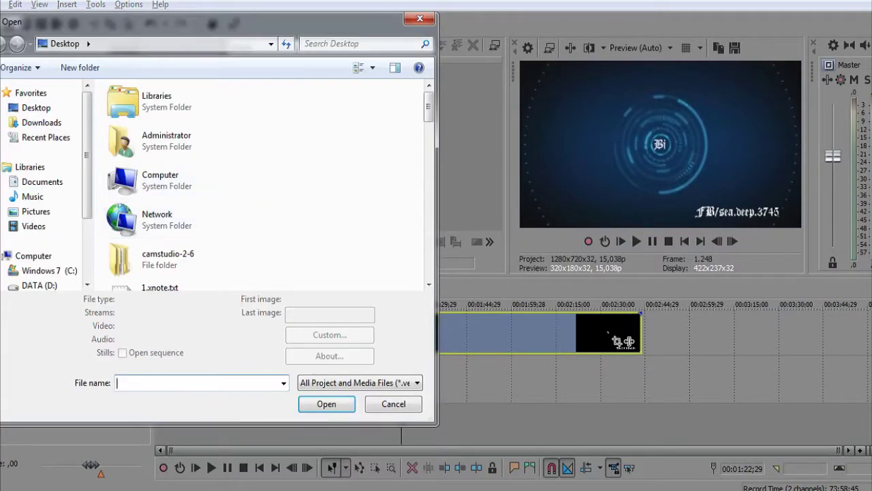
key(Escape)
click(270, 409)
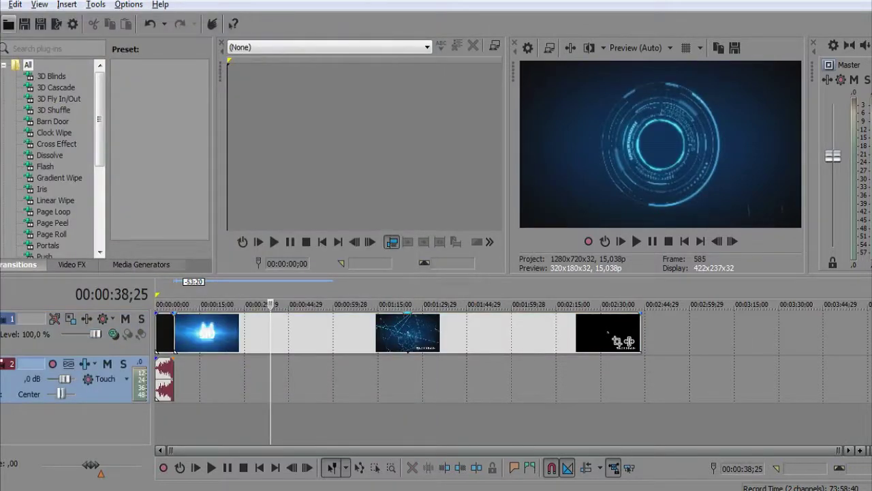
key(ctrl+o)
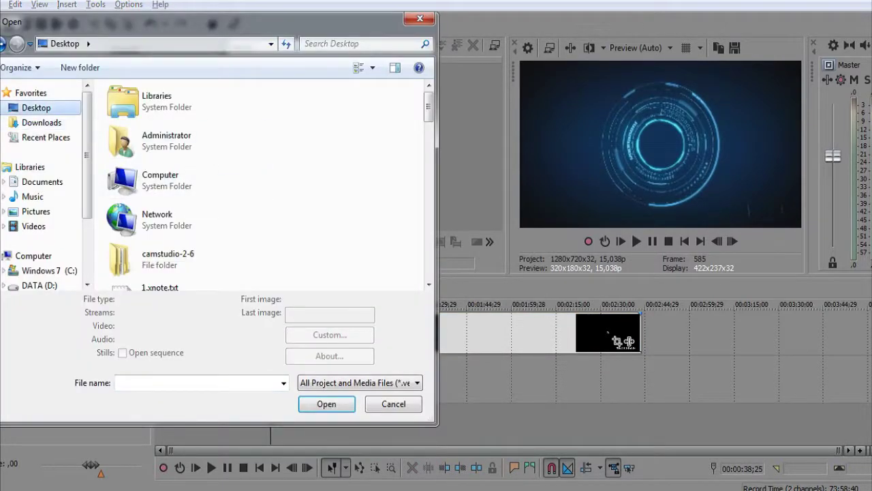
scroll(293, 109, down, 5)
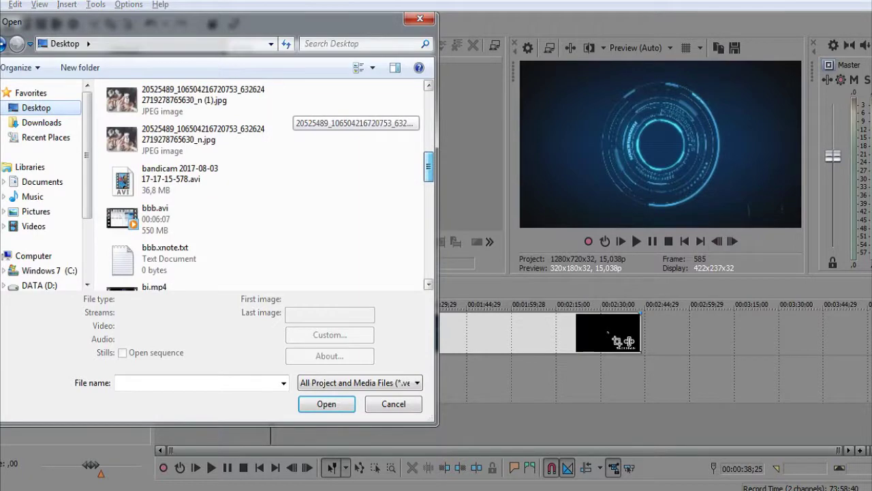
scroll(293, 116, down, 5)
scroll(293, 116, down, 1)
scroll(293, 115, down, 3)
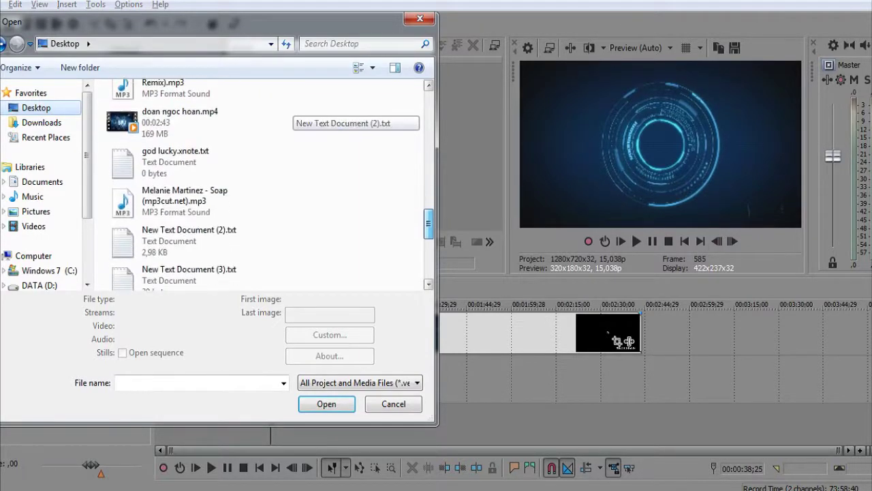
double_click(184, 197)
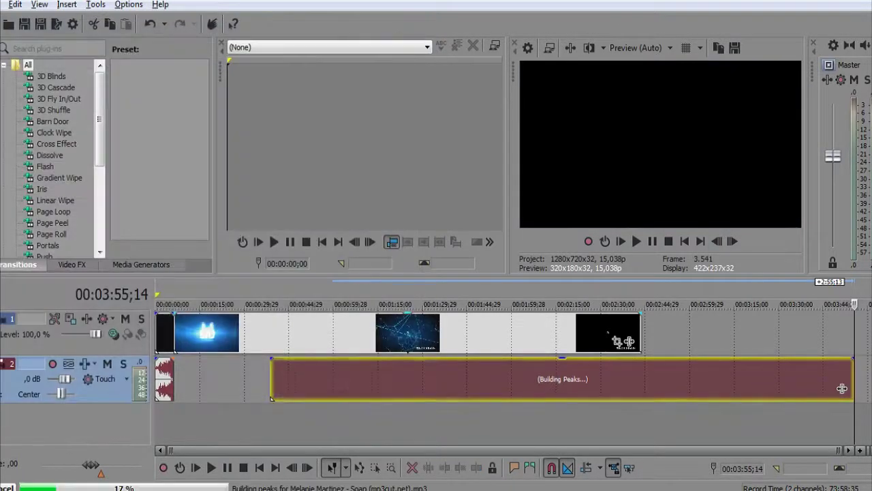
Align the Soap music clip with the track's start and preview it from the beginning
drag(842, 389, 746, 388)
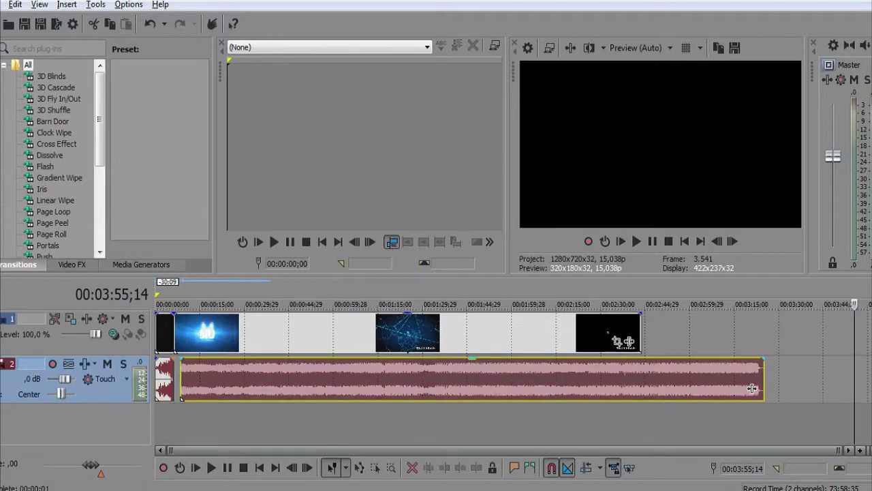
key(space)
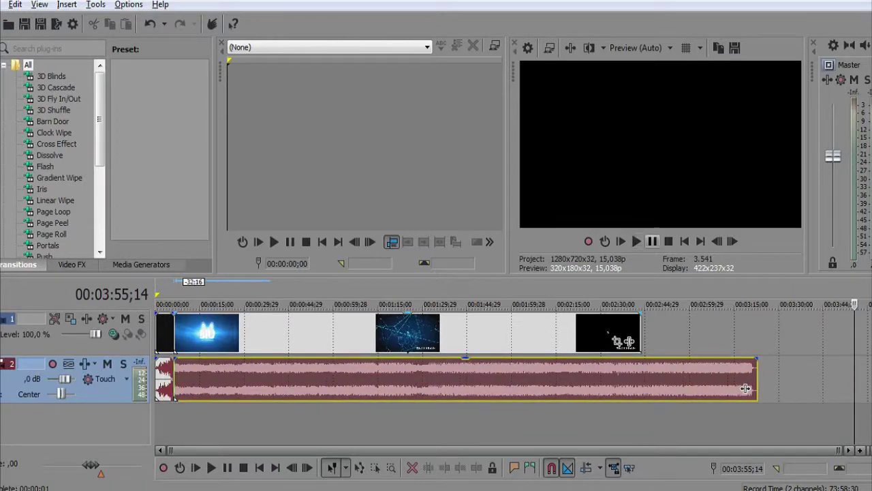
click(685, 241)
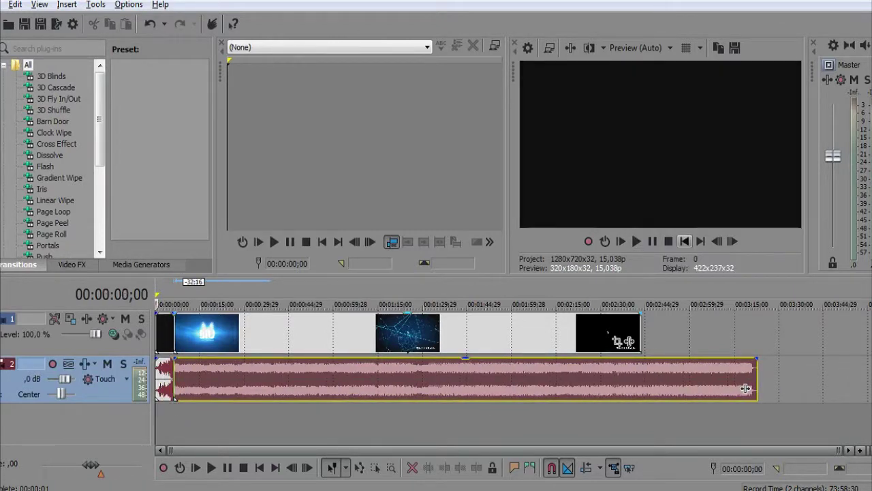
key(space)
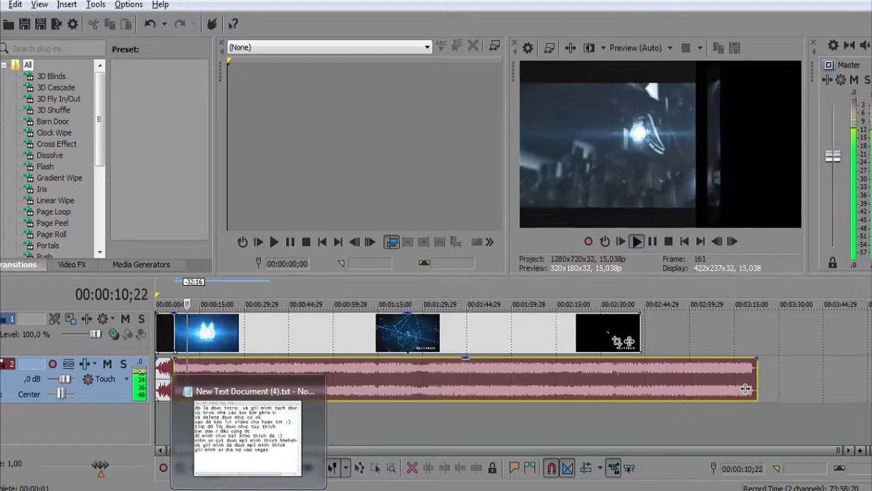
Replace the old notes with 'tiếp theo mình sẽ coppy đoạn hình ảnh'
click(249, 436)
key(ctrl+a)
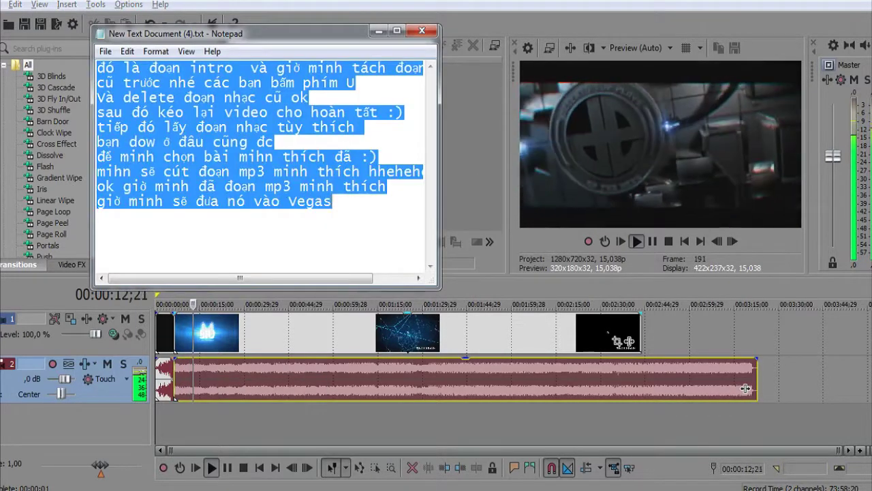
text(tiếp theo minh sẽ  c)
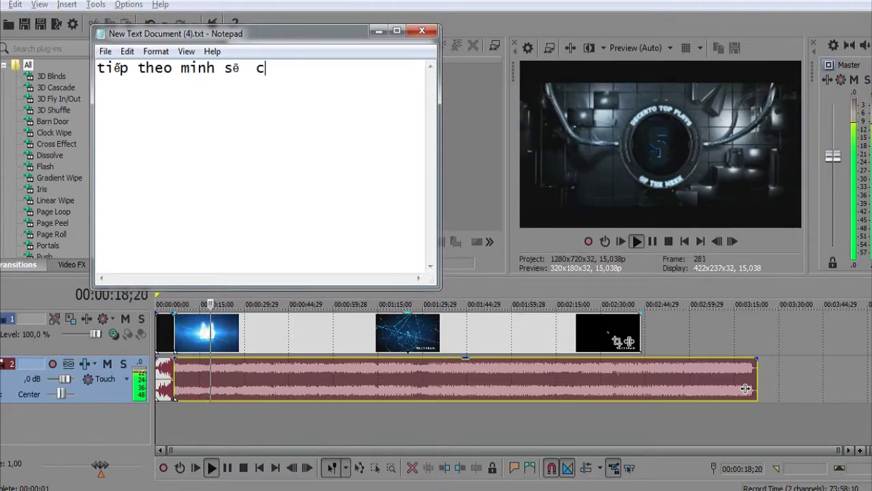
text(  oppy)
text(oạn nh)
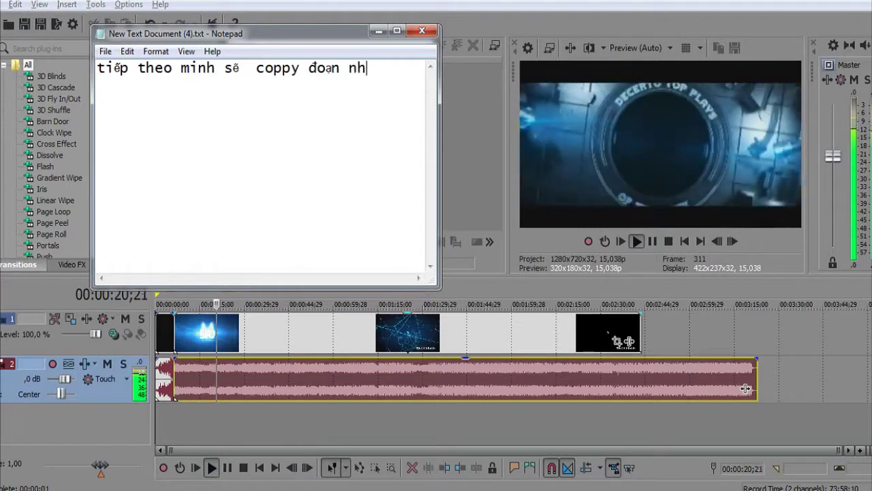
key(BackSpace)
key(BackSpace)
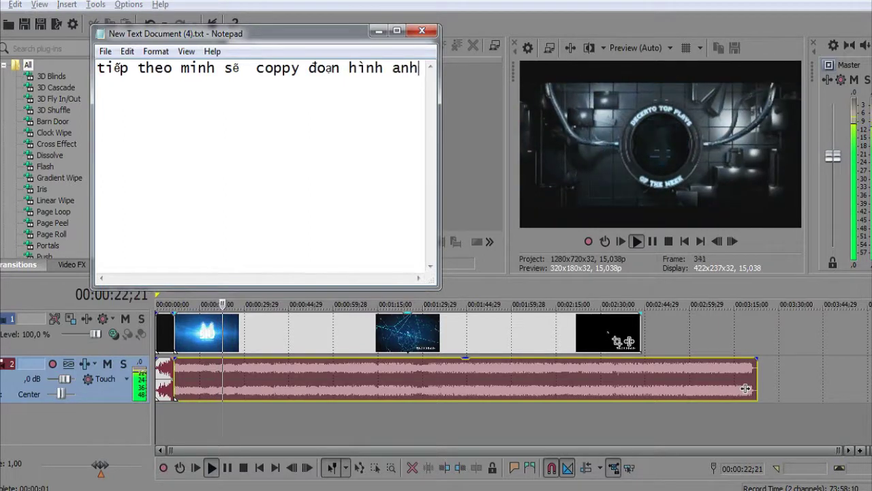
text(kia)
key(BackSpace)
key(BackSpace)
key(BackSpace)
Add a second line 'và delete đoạn thừa' to the note
key(Return)
text(và )
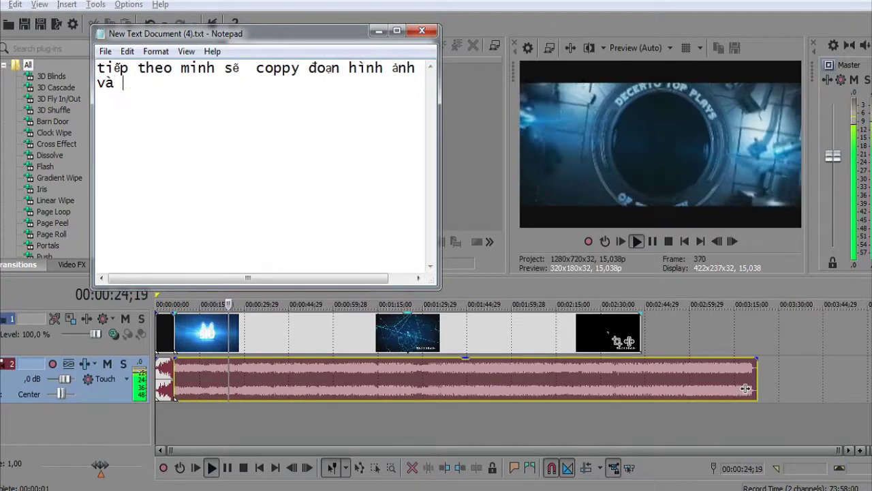
text(keo ngăn)
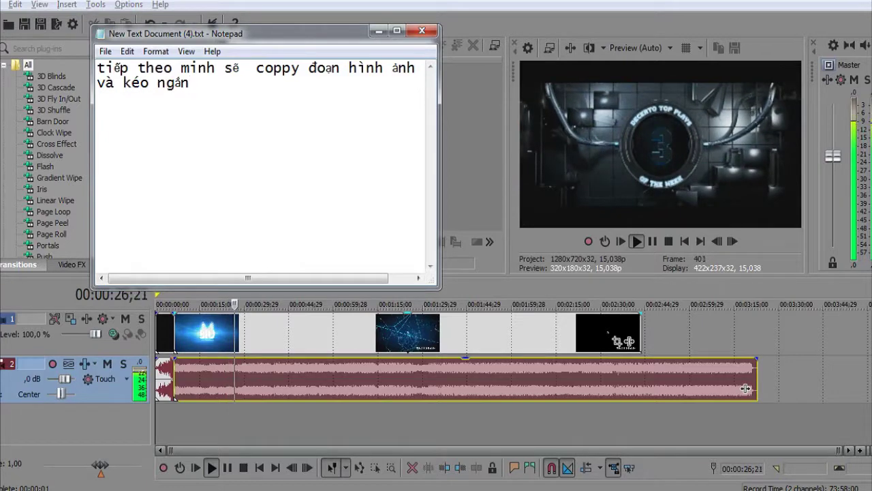
key(BackSpace)
key(BackSpace)
key(BackSpace)
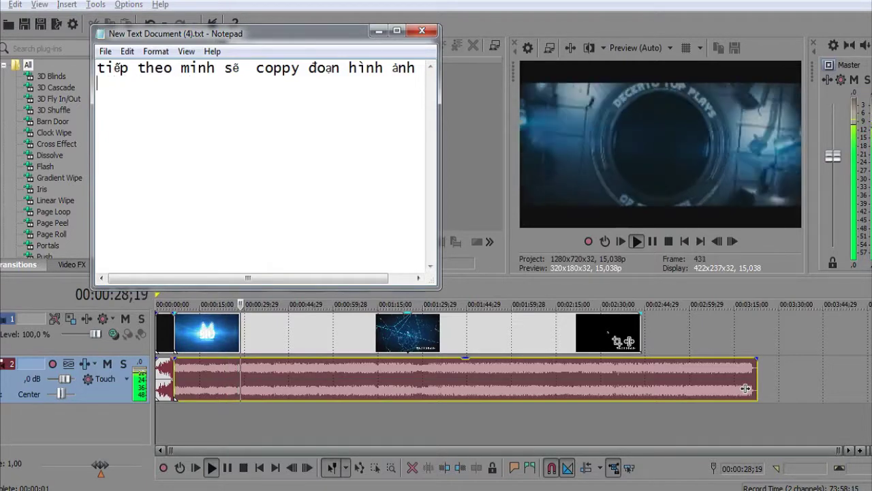
text(và d)
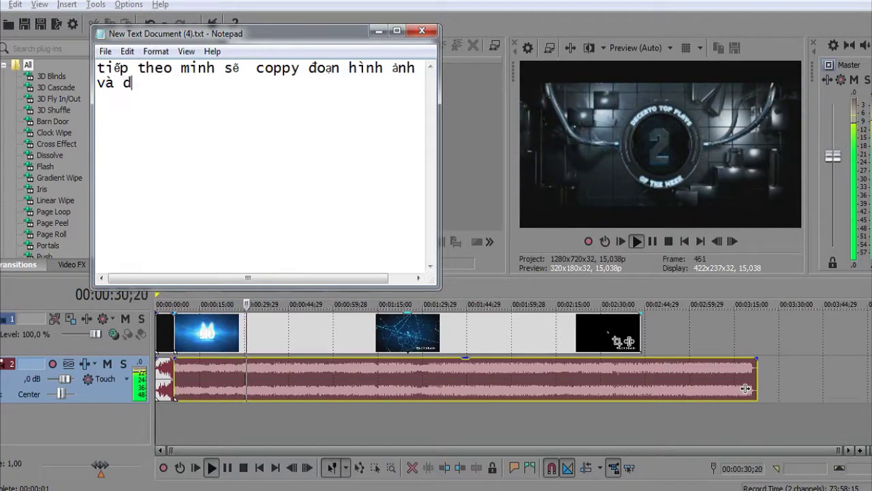
text(elete)
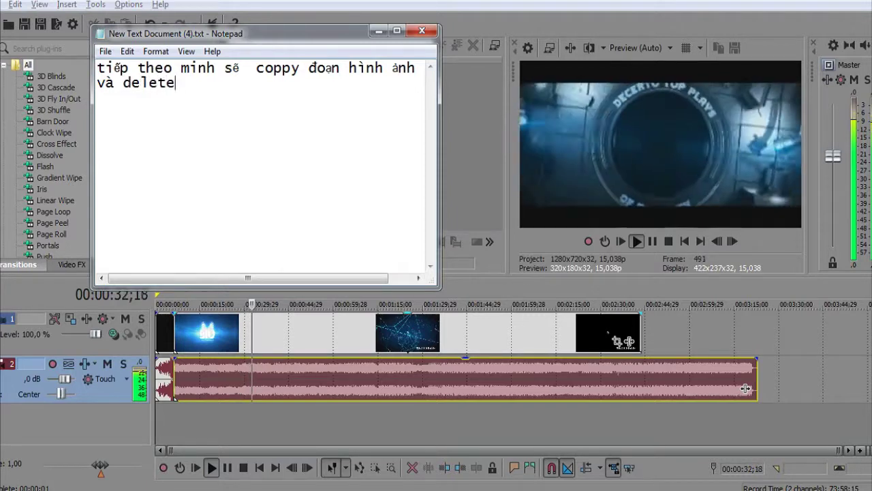
text( đoa)
key(BackSpace)
text(ạn thừa ,,,,,)
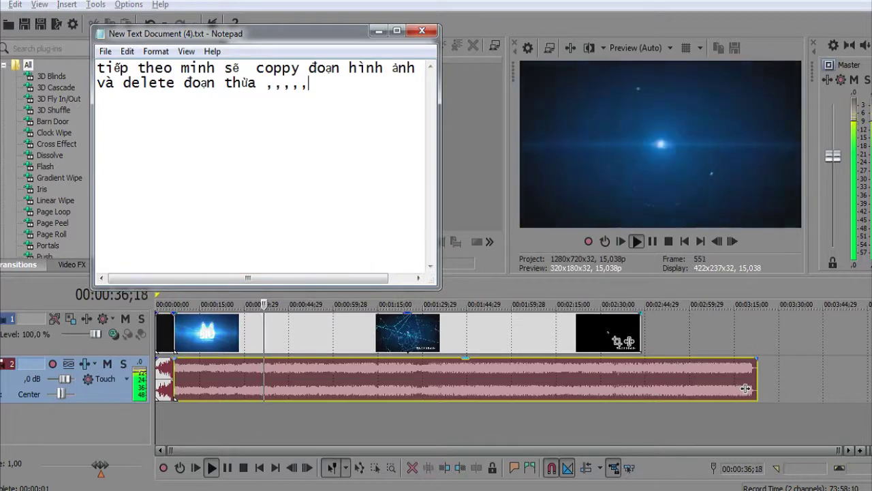
right_click(745, 388)
Copy the three video clips and paste the copy right after the originals
click(533, 193)
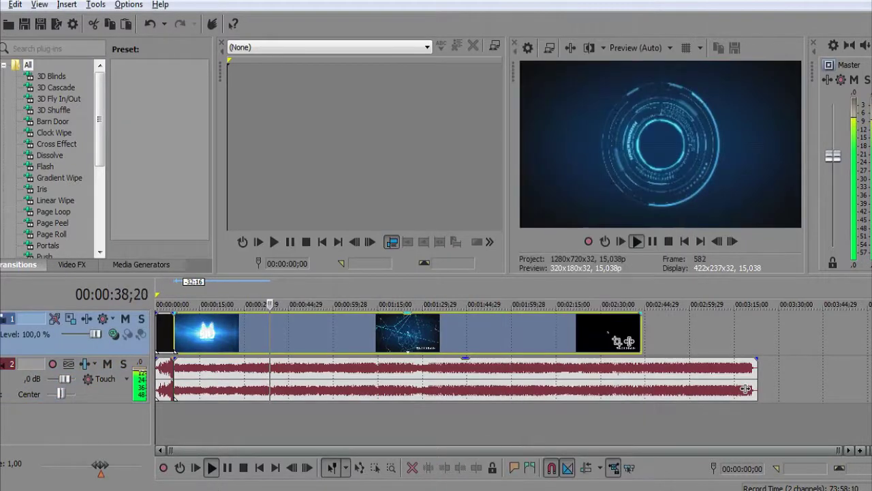
right_click(672, 338)
click(696, 90)
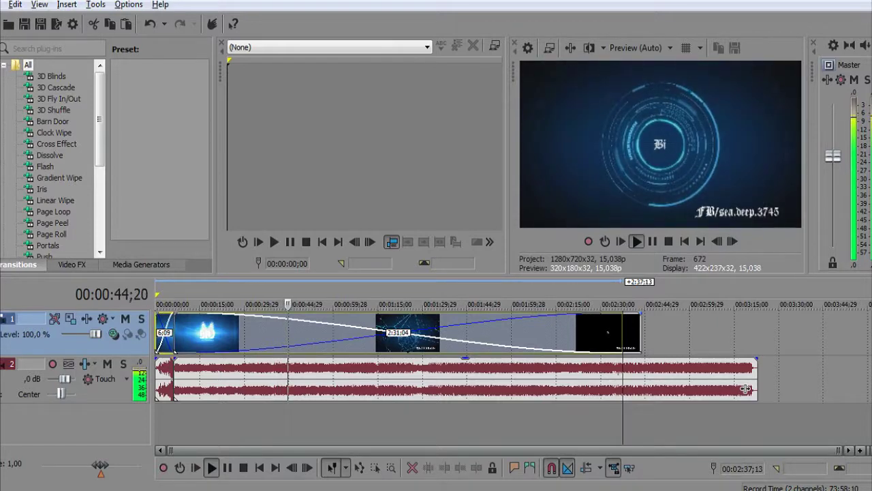
key(ctrl+z)
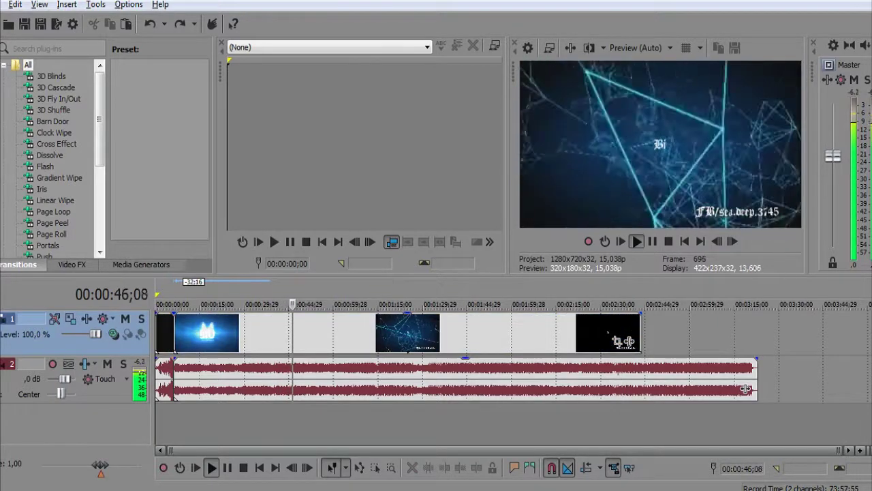
click(656, 337)
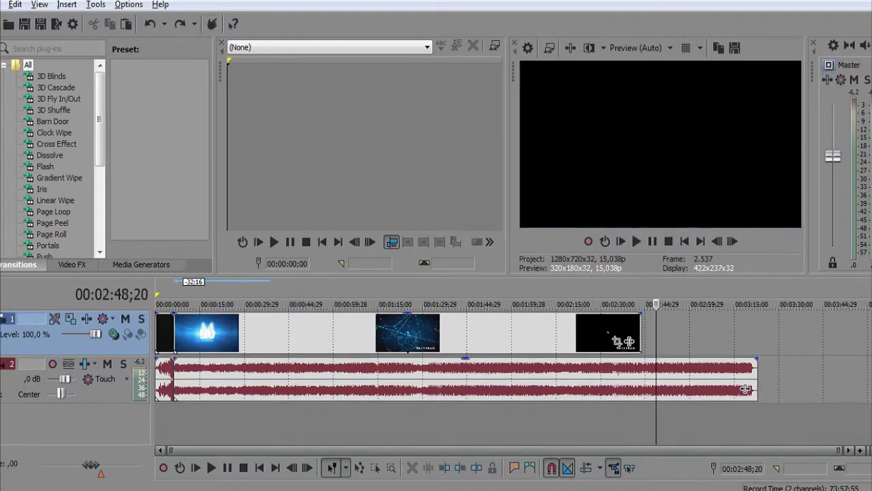
right_click(692, 341)
click(746, 390)
right_click(747, 389)
click(722, 85)
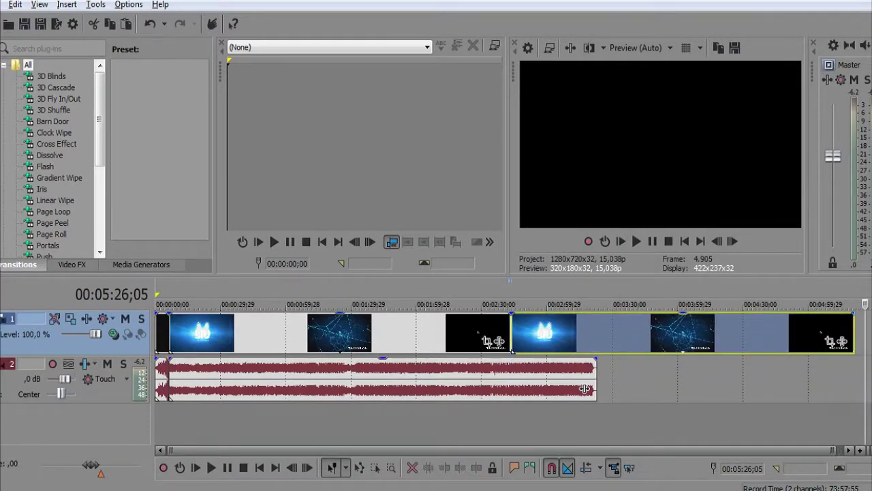
Split the video copy at the music's end, delete the trailing piece, and replay the project
key(space)
click(584, 389)
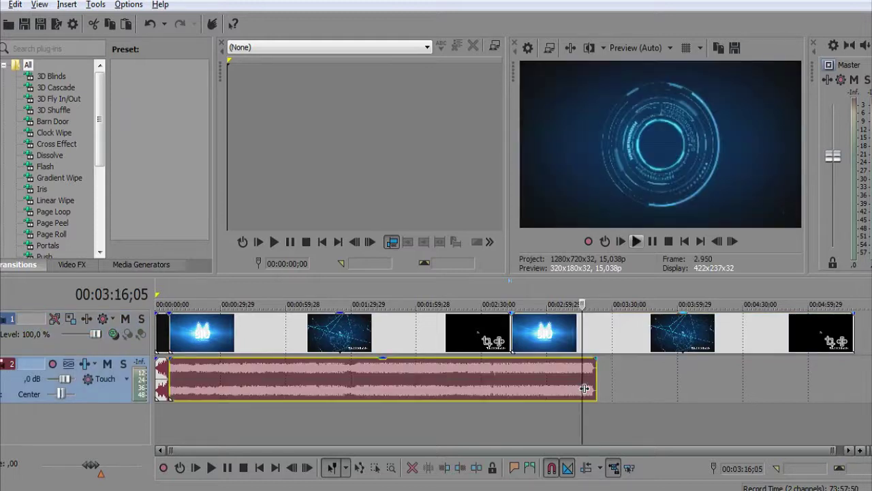
key(space)
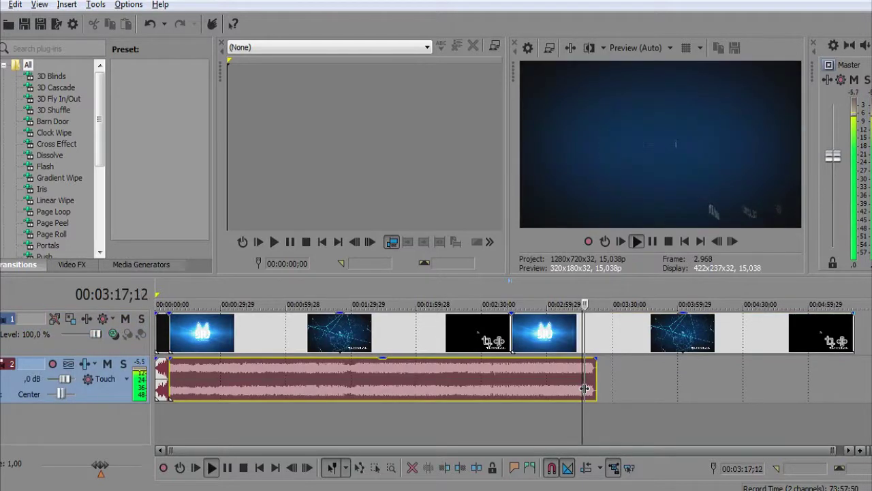
key(Return)
key(Up)
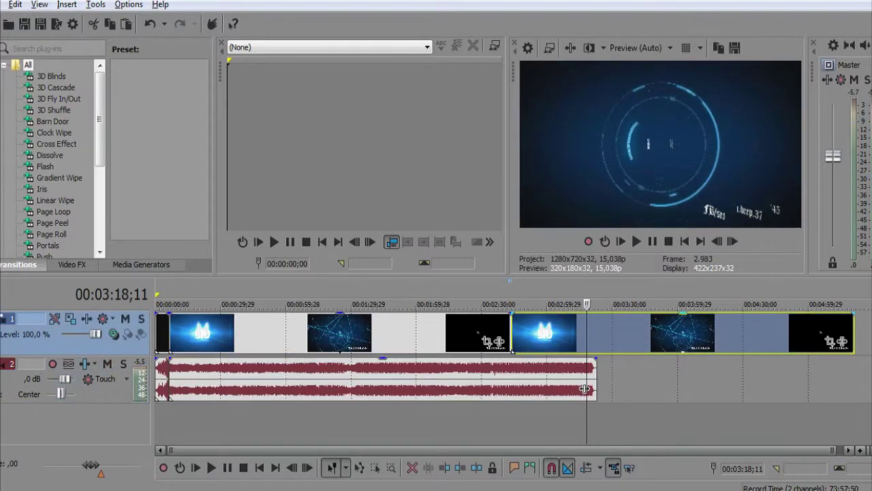
key(ctrl+Right)
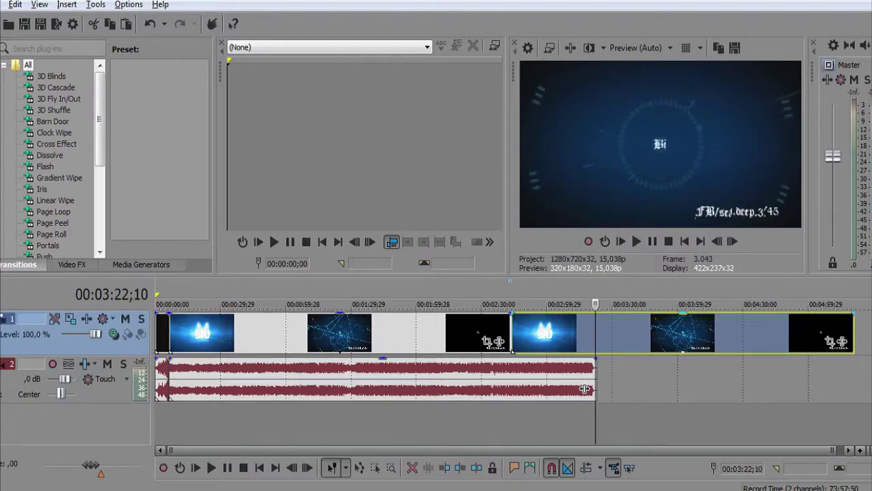
key(s)
right_click(662, 331)
click(709, 194)
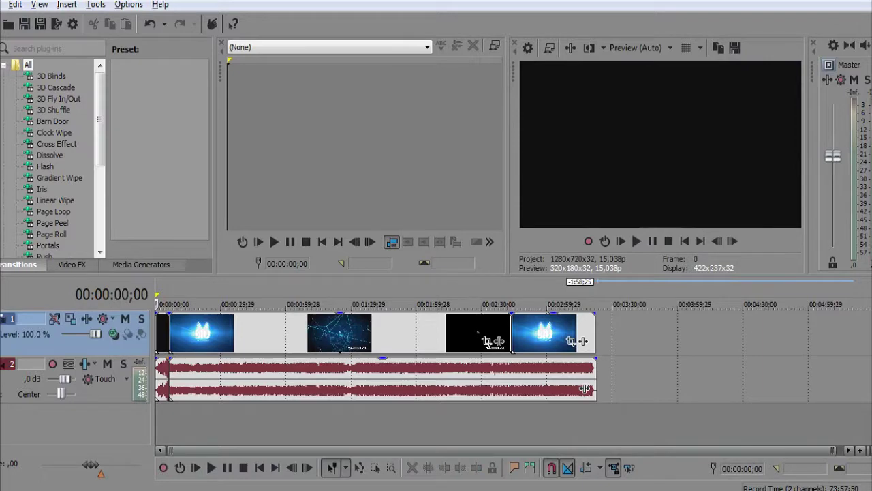
key(space)
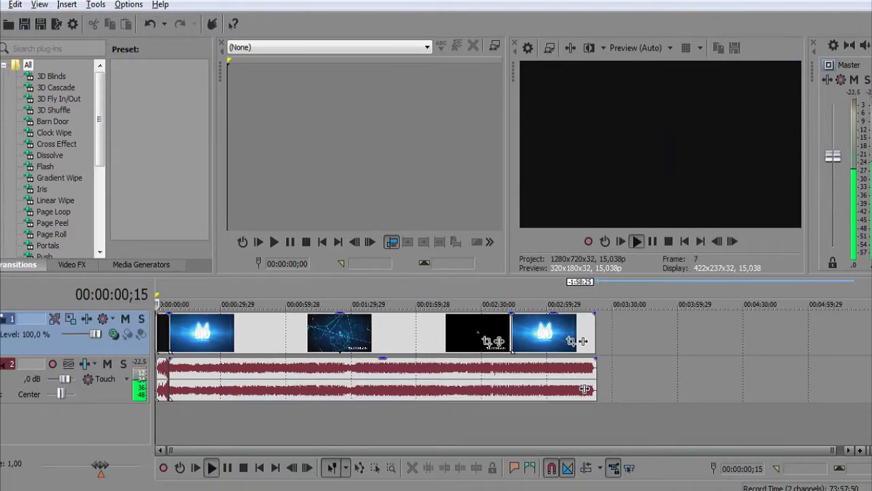
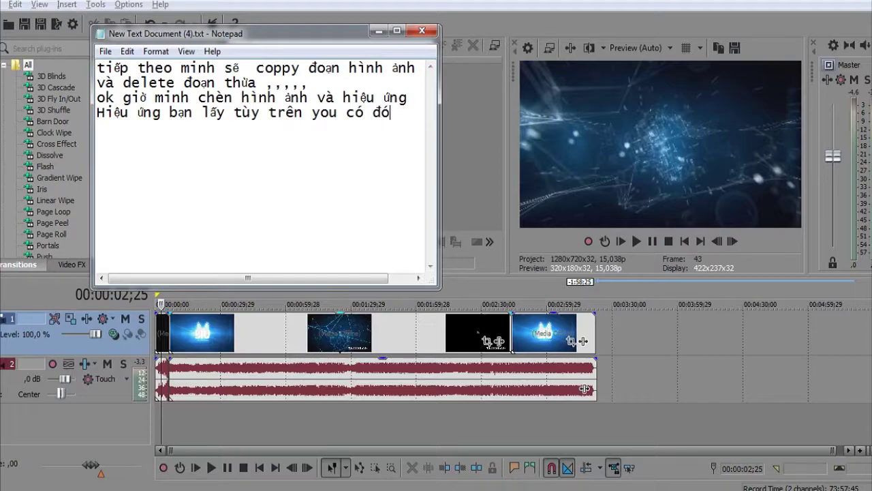
Switch to Chrome and go to the YouTube home page
click(123, 429)
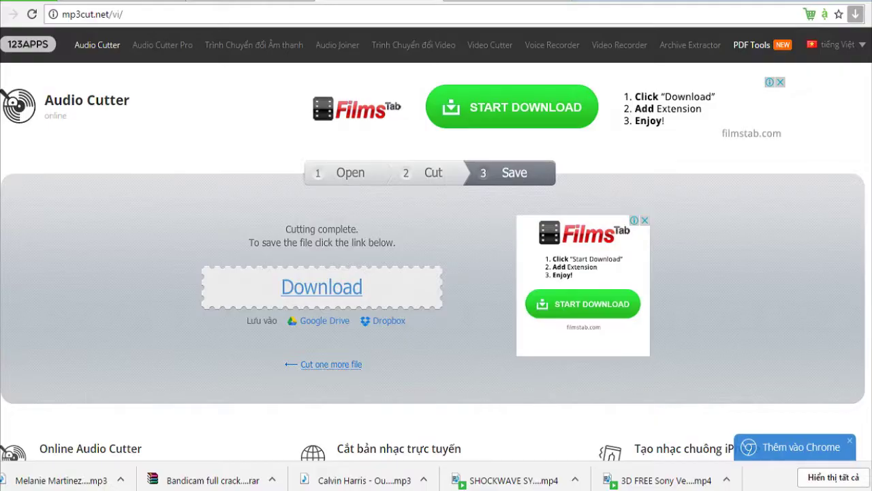
click(123, 13)
text(you)
key(Return)
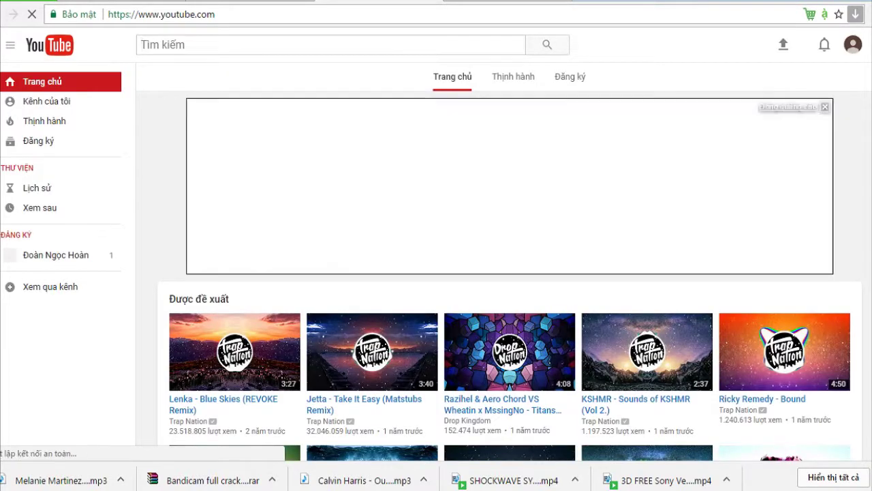
Search YouTube for 'Vegas intro' and open the 3D FREE Sony Vegas Pro 10 Intro Template video
text(Va)
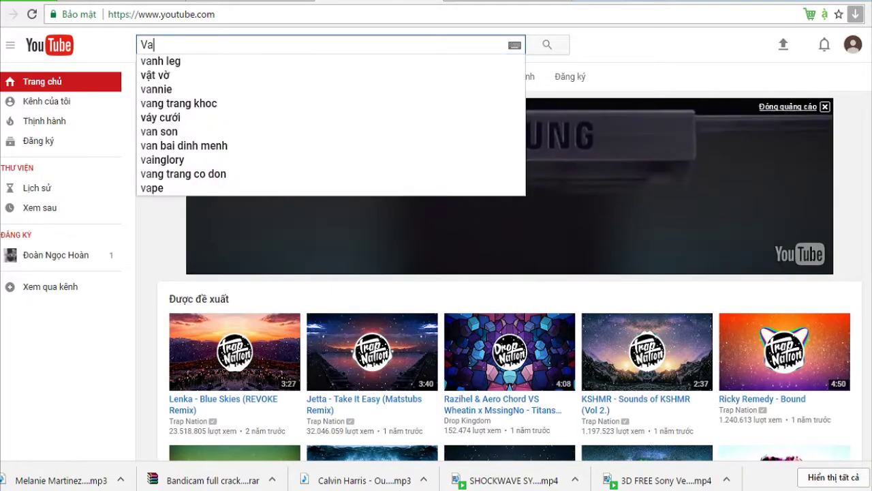
key(BackSpace)
text(ess)
key(BackSpace)
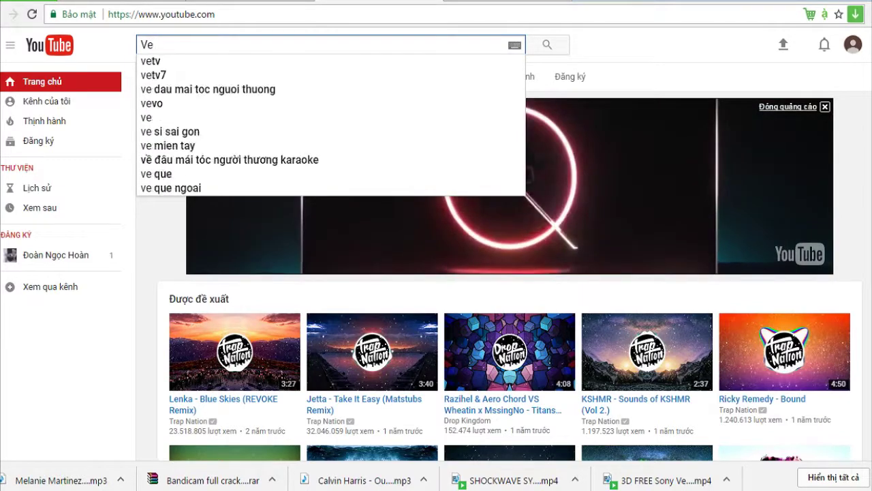
text(gas intro)
key(Return)
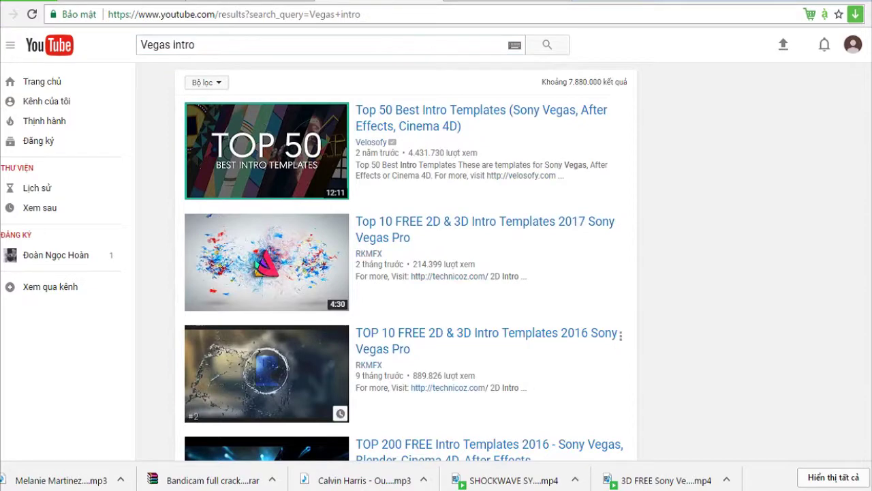
scroll(620, 336, down, 3)
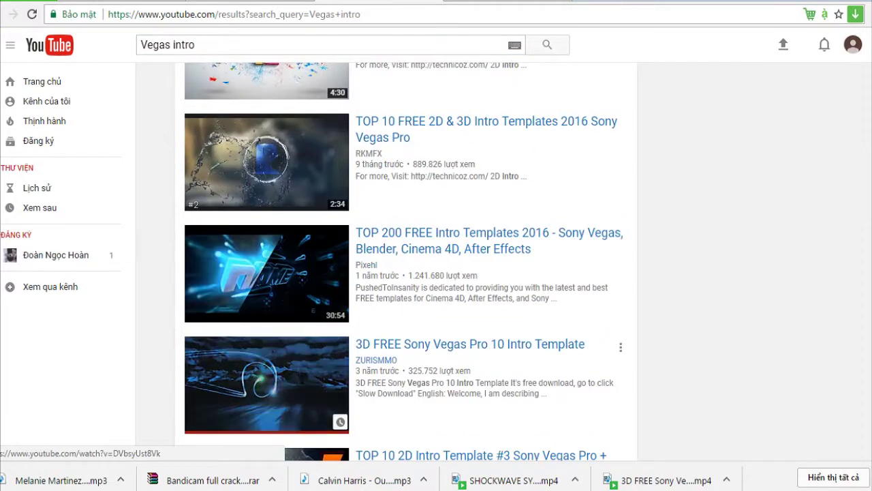
click(271, 415)
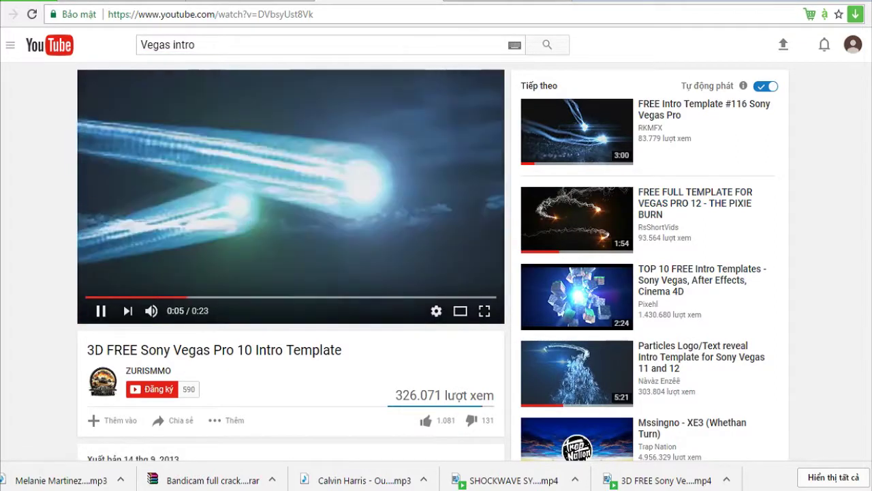
Move the note beside the video and add a line about the 'Vegas intro' keyword giving many results
key(alt+Tab)
drag(238, 34, 726, 102)
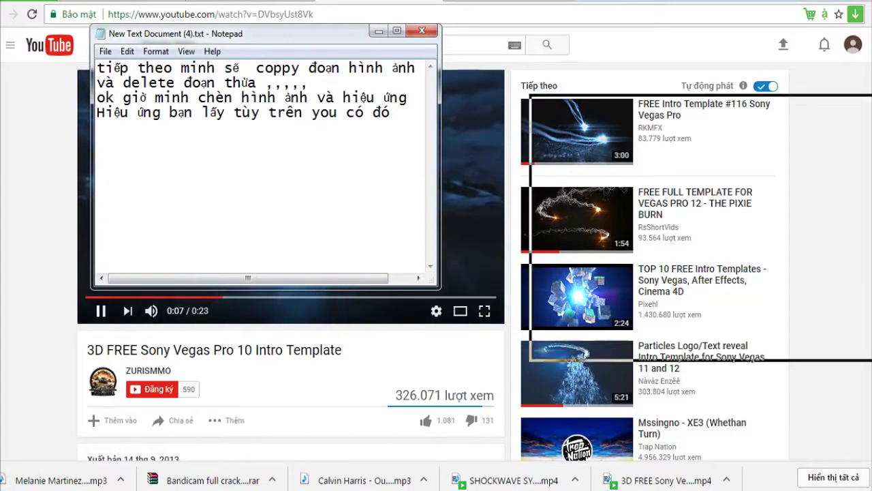
key(BackSpace)
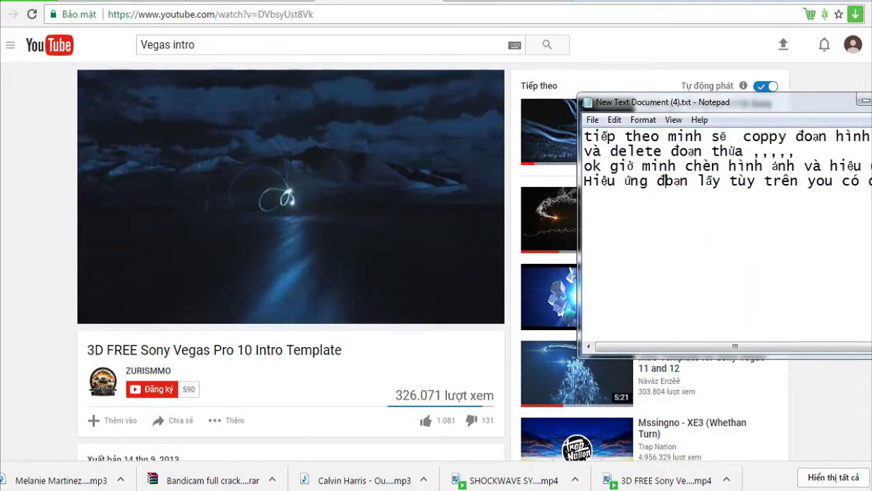
key(Return)
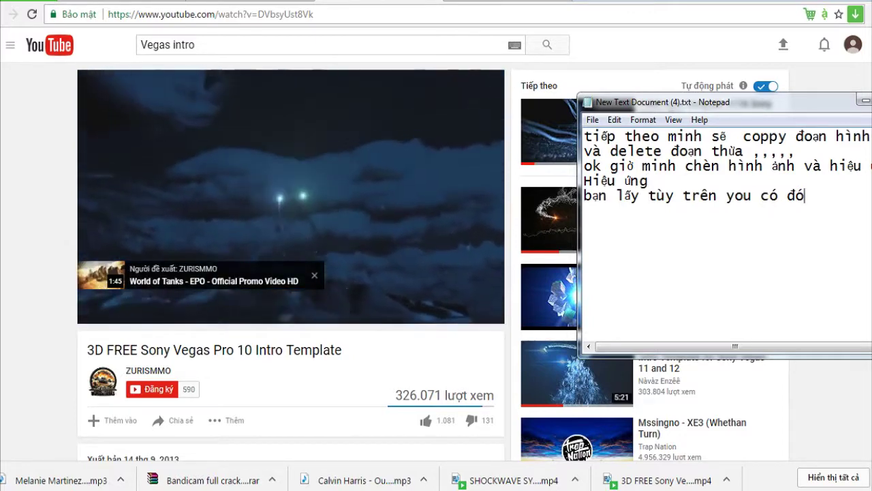
key(Return)
text(ddos )
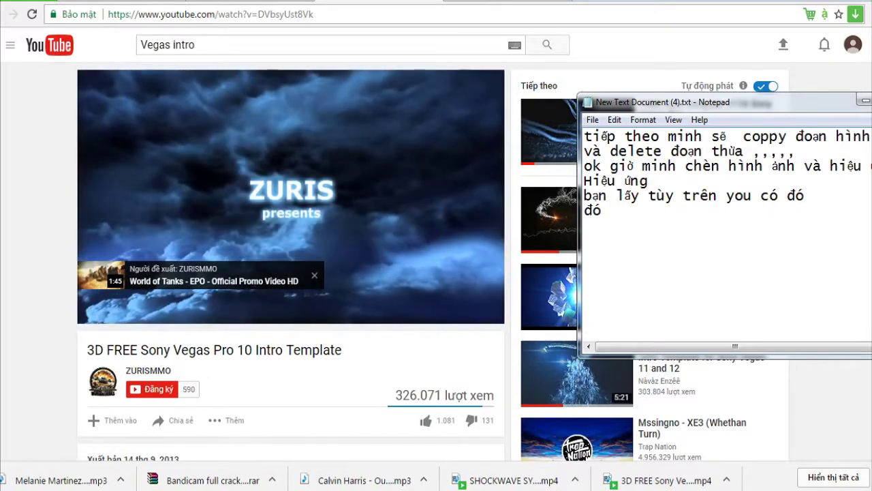
text(Vegas in)
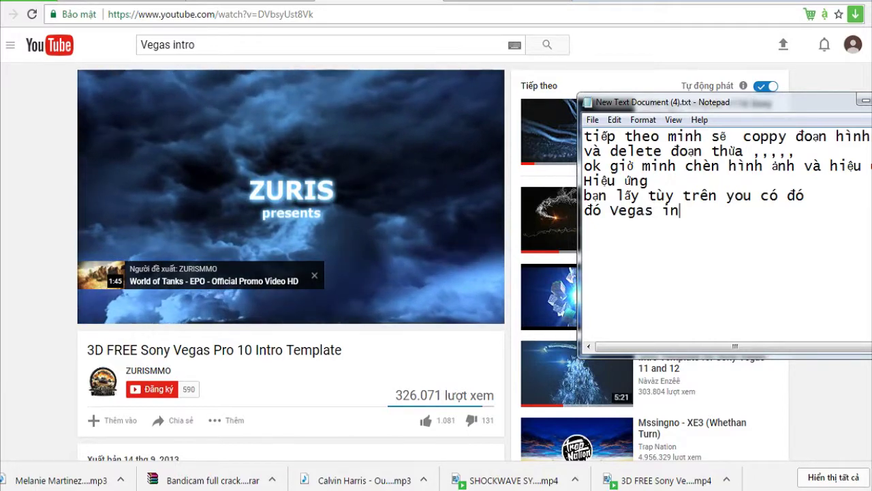
text(tro từ khó)
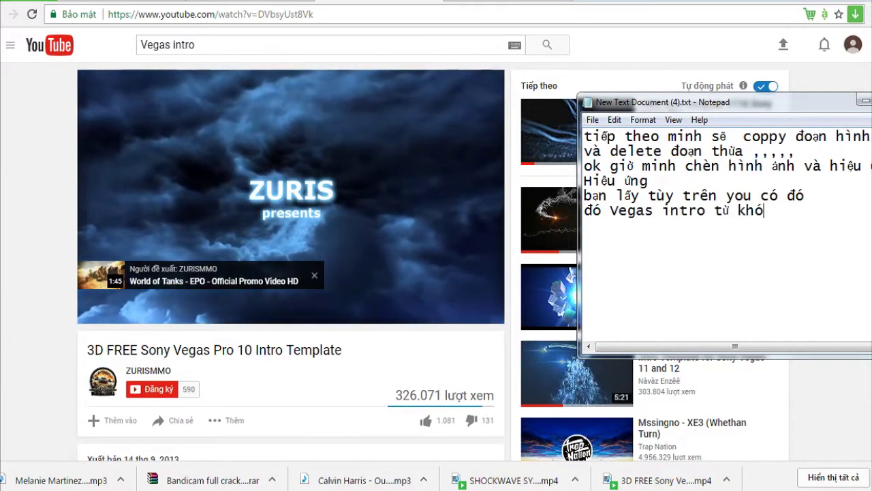
text(a raats nh)
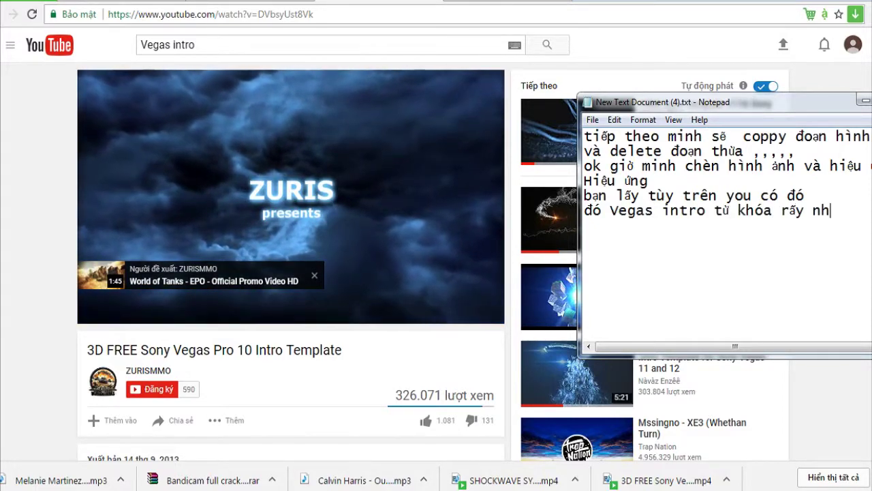
key(BackSpace)
key(BackSpace)
key(BackSpace)
text(nhiều)
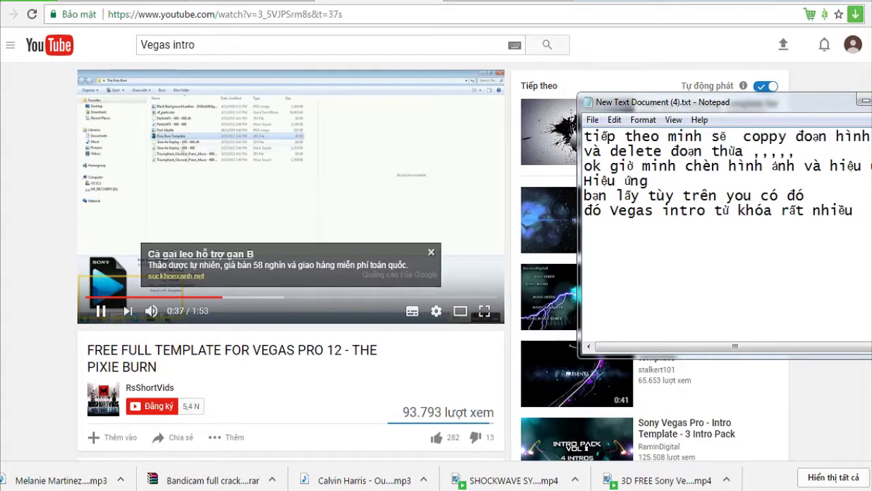
Skip ahead in the video, go back, and open the Particles Intro Template video from the sidebar
click(262, 297)
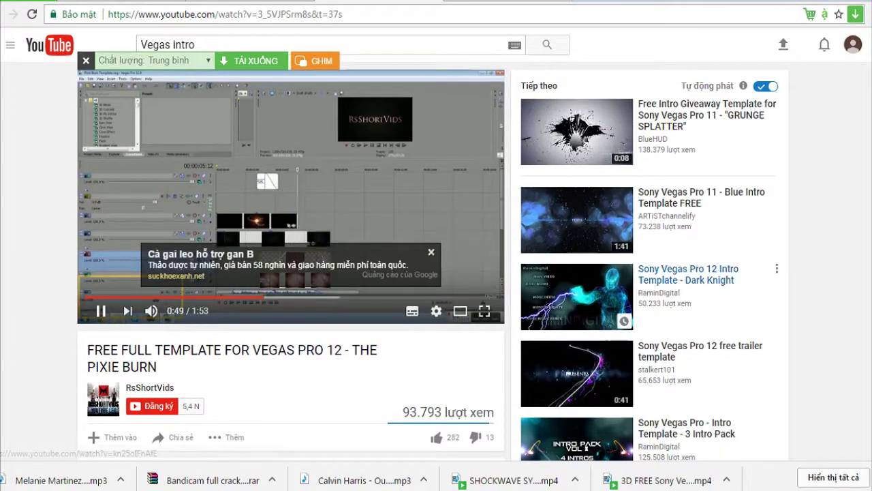
key(alt+Left)
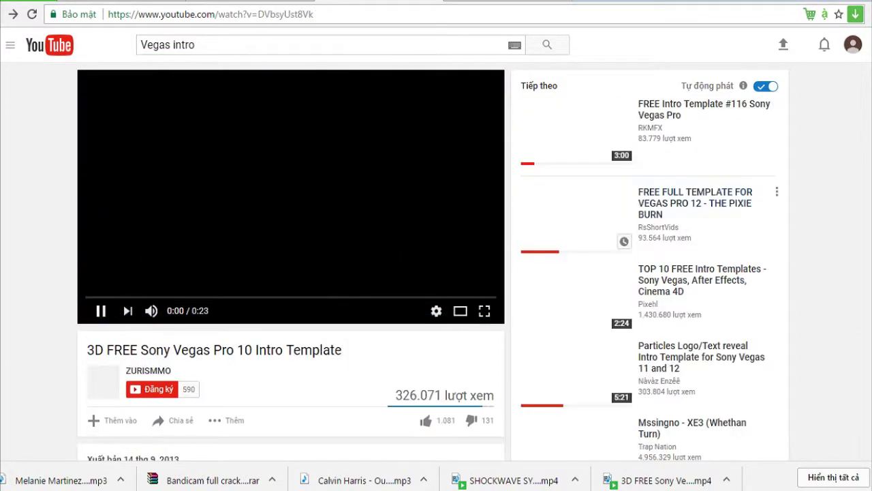
scroll(682, 381, down, 2)
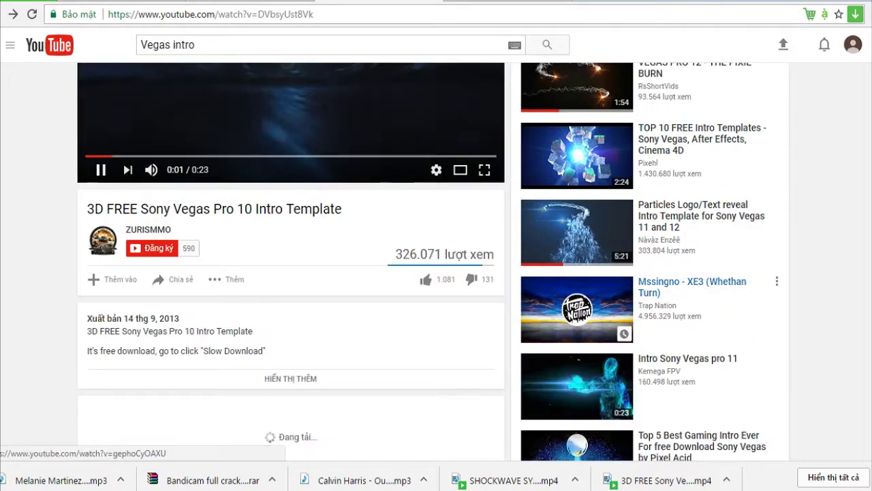
scroll(681, 368, down, 2)
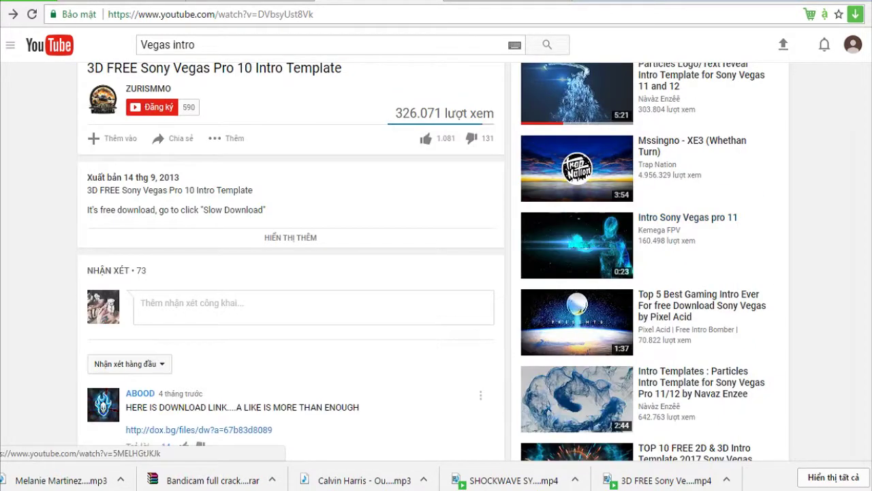
click(576, 398)
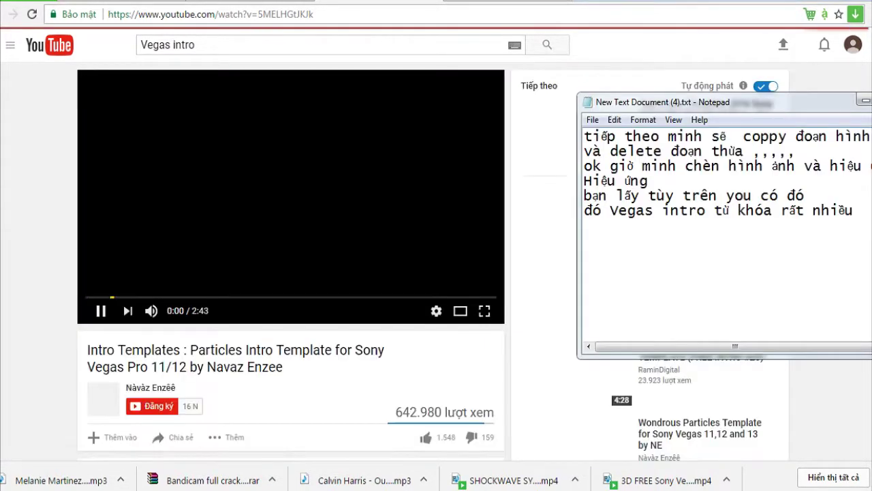
Add note lines saying some intros were already downloaded and viewers can pick ones they like
key(Return)
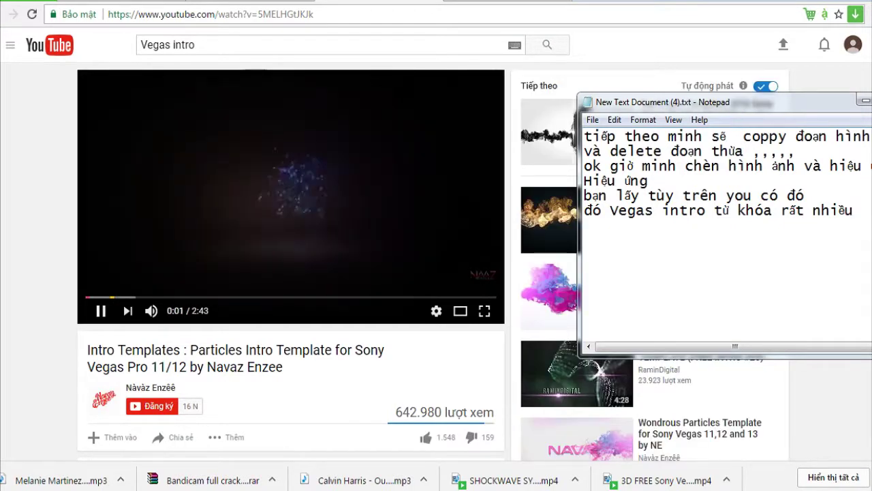
text(rồi mình )
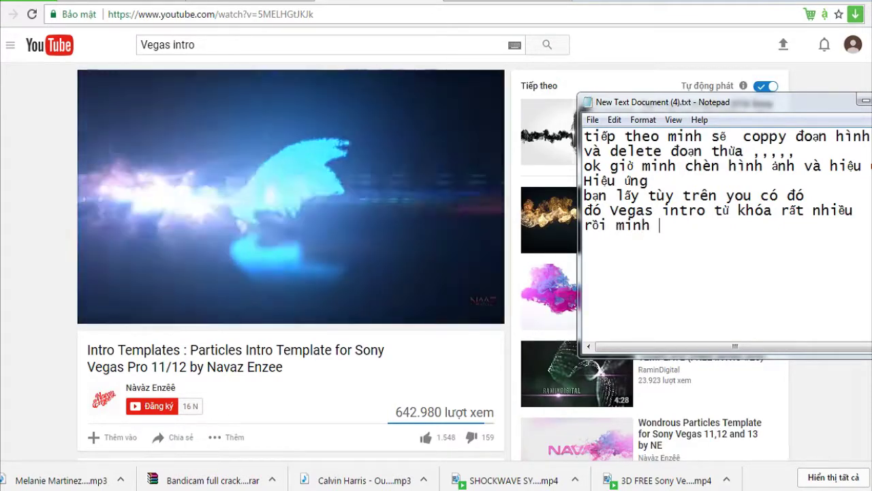
text(lâys)
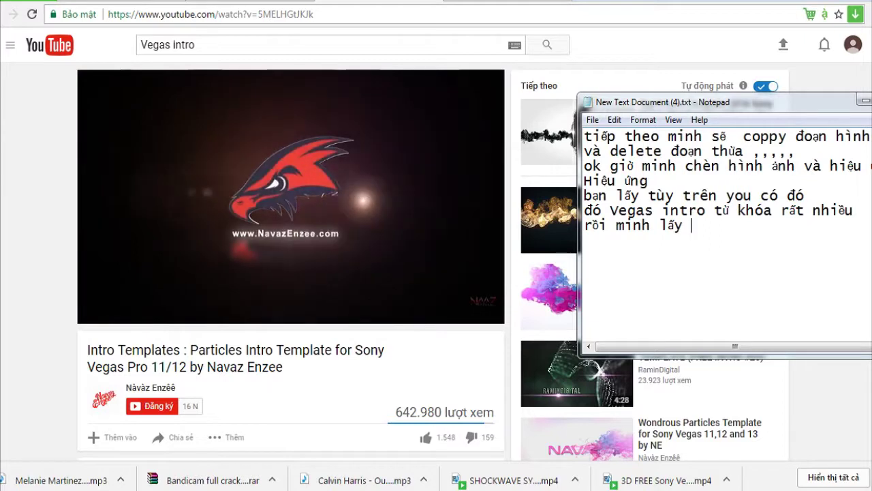
text( đã)
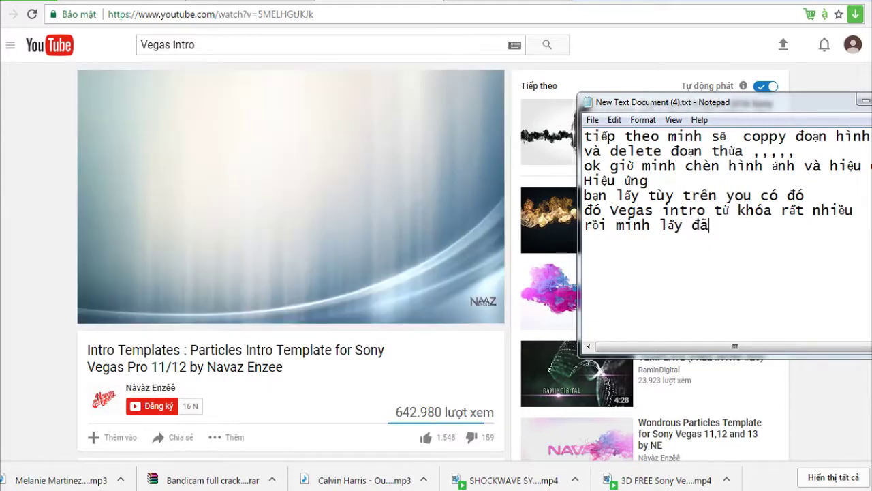
text( tải)
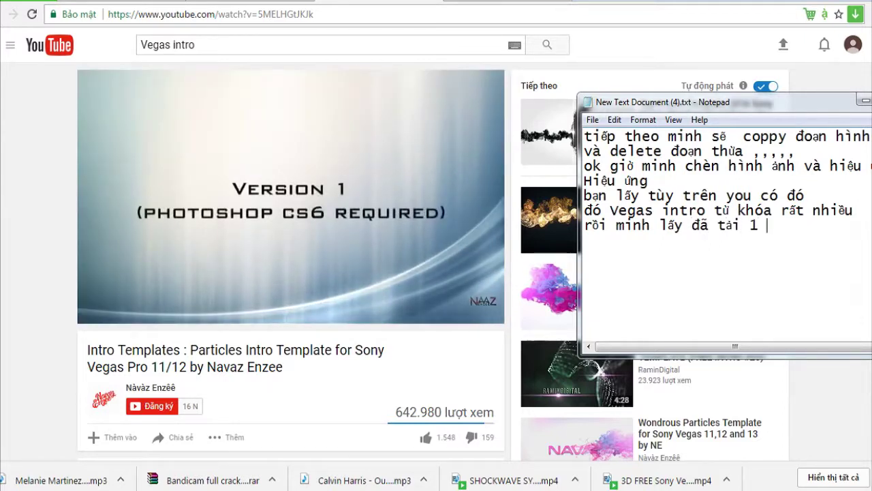
text( 1 ist veef rooif )
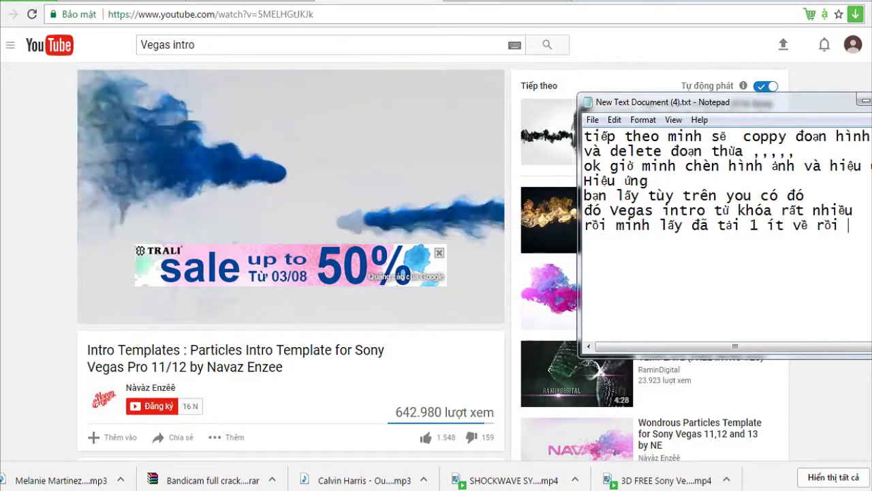
text(cacs)
key(Return)
text(banj tai)
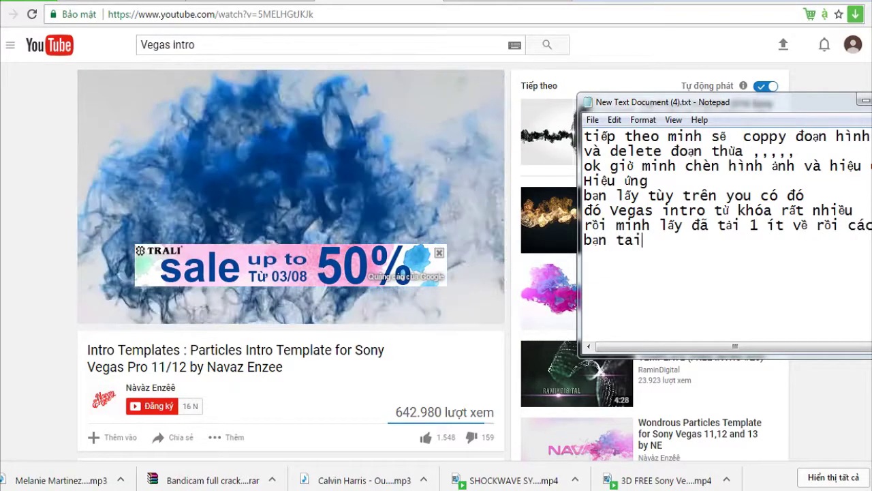
text(r veef roo)
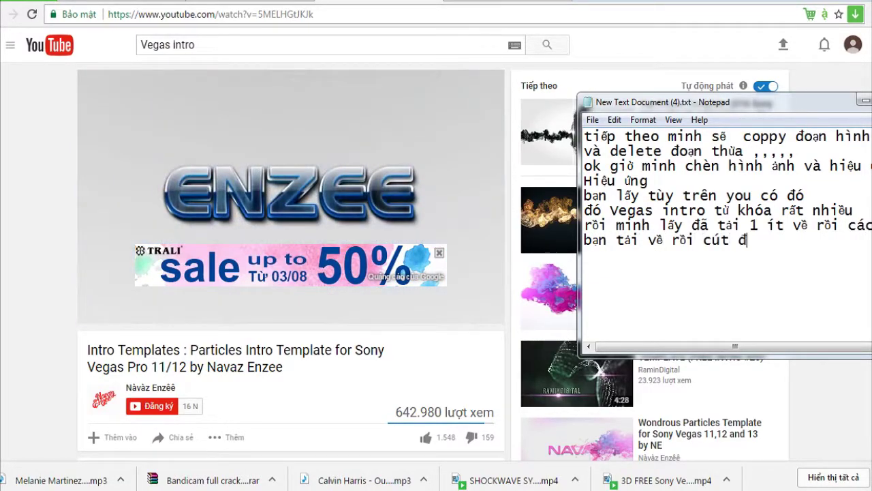
text(oạn mà thic)
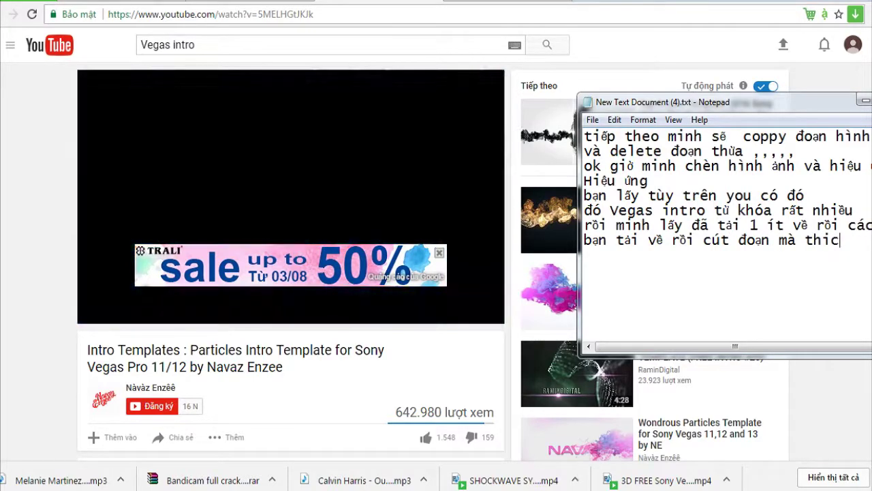
text(hs nh)
key(Return)
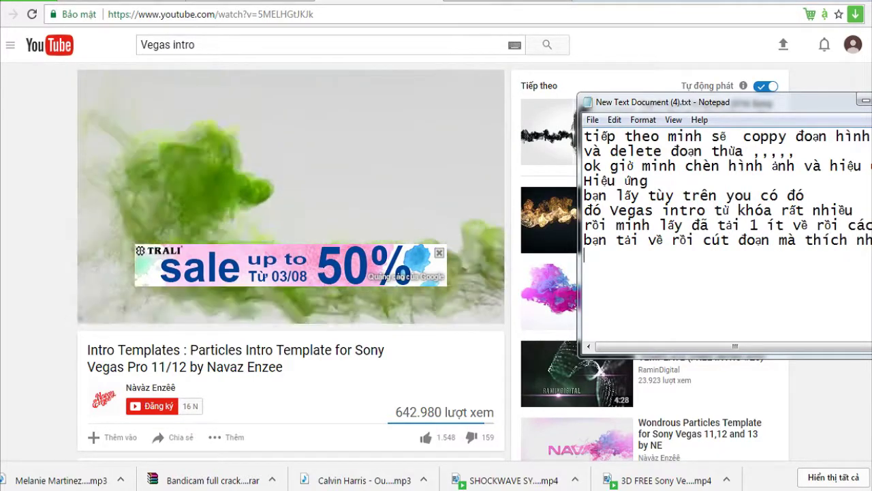
Close the ad and pause the Particles intro template at 0:23
click(438, 252)
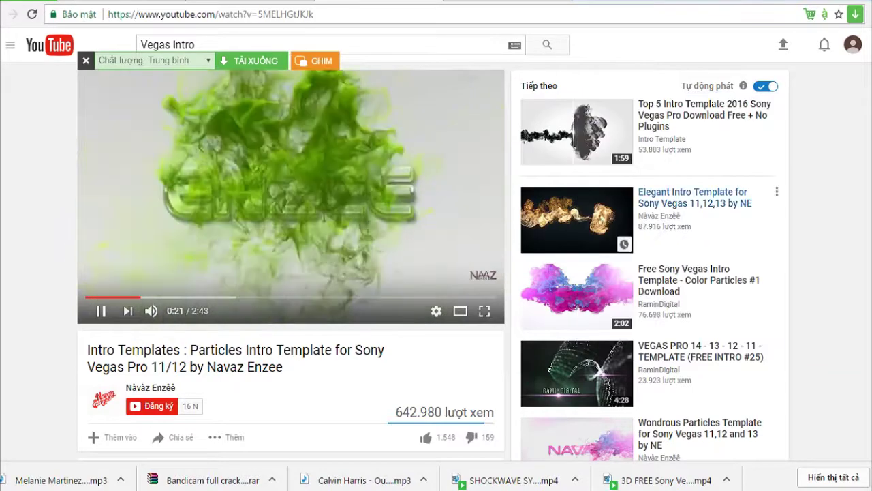
click(100, 310)
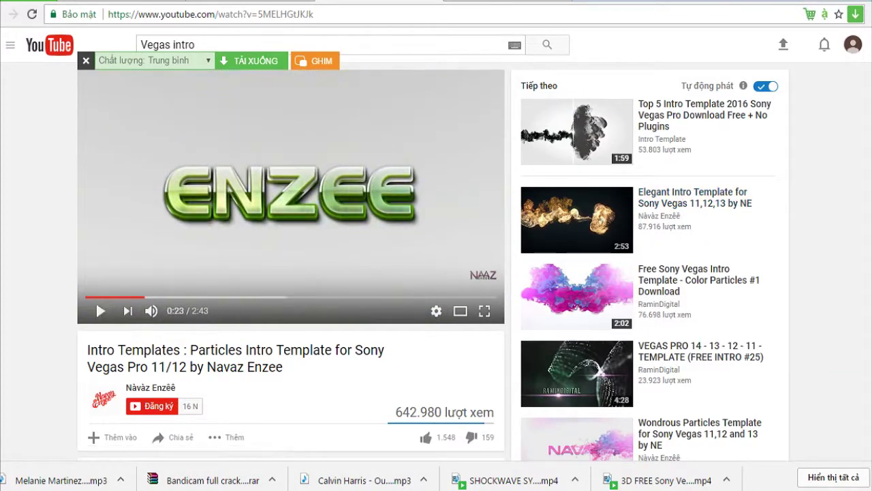
right_click(439, 487)
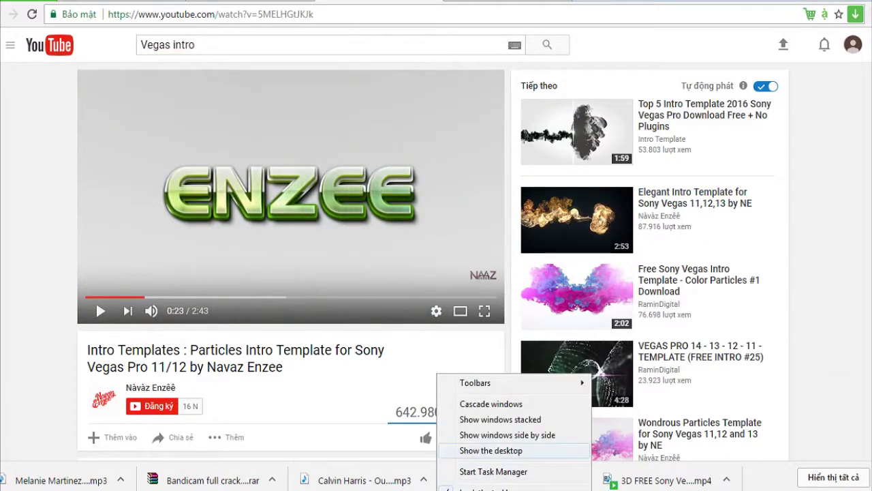
Show the desktop and bring the second VEGAS Pro project window to the front
click(490, 451)
mouse_move(205, 487)
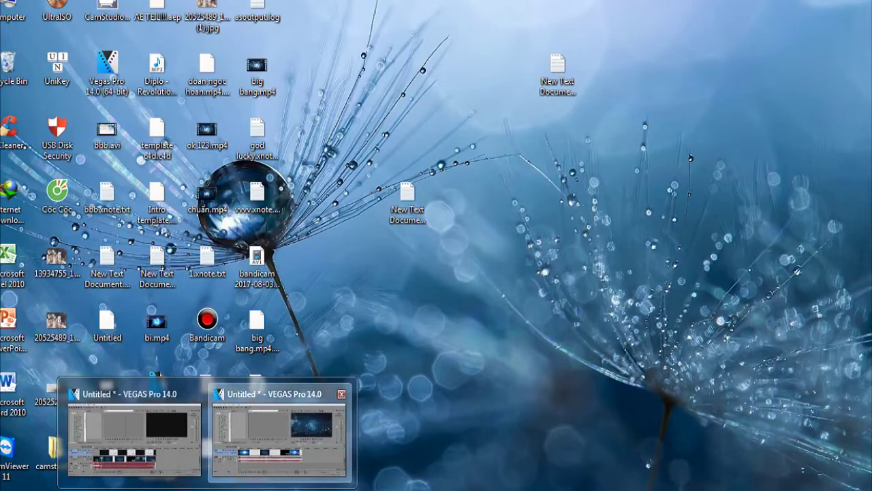
click(282, 428)
Glance at the Downloads folder in the Open dialog, cancel it, and return to the Notepad notes
key(ctrl+o)
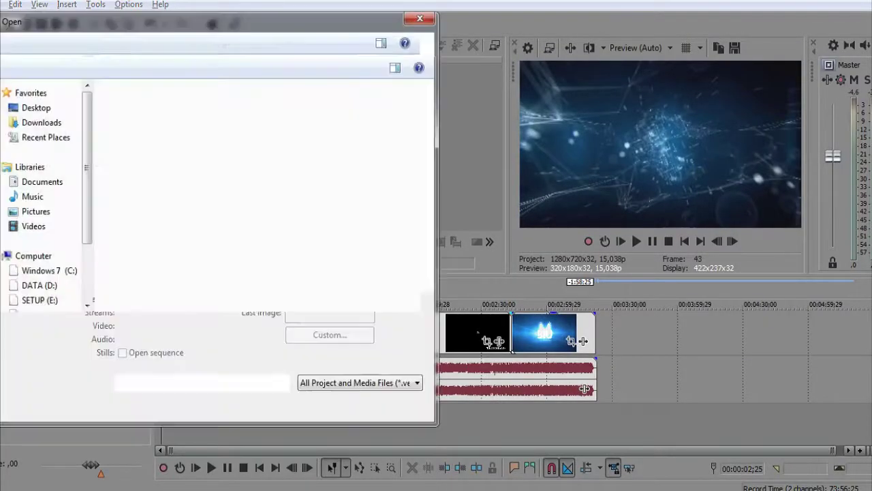
click(41, 122)
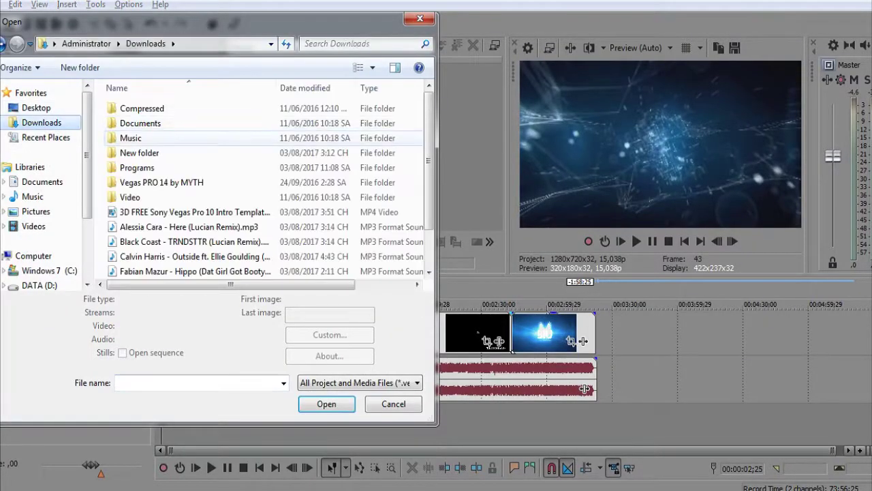
key(Escape)
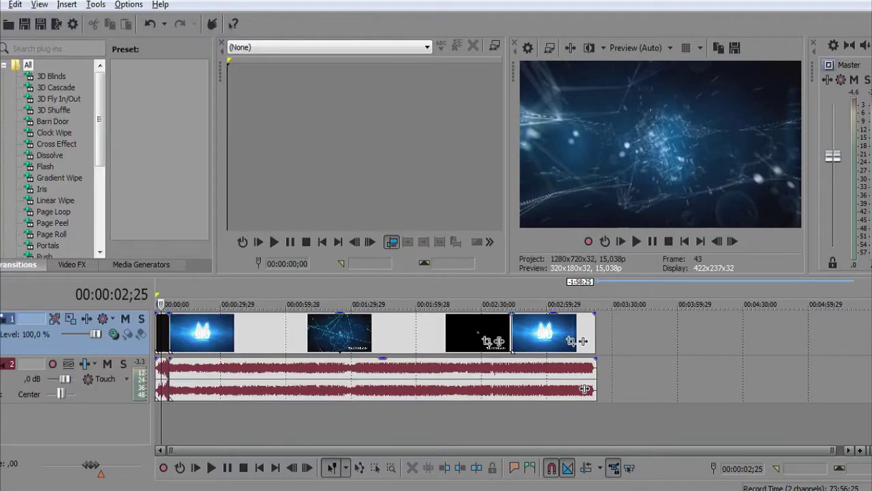
key(alt+Tab)
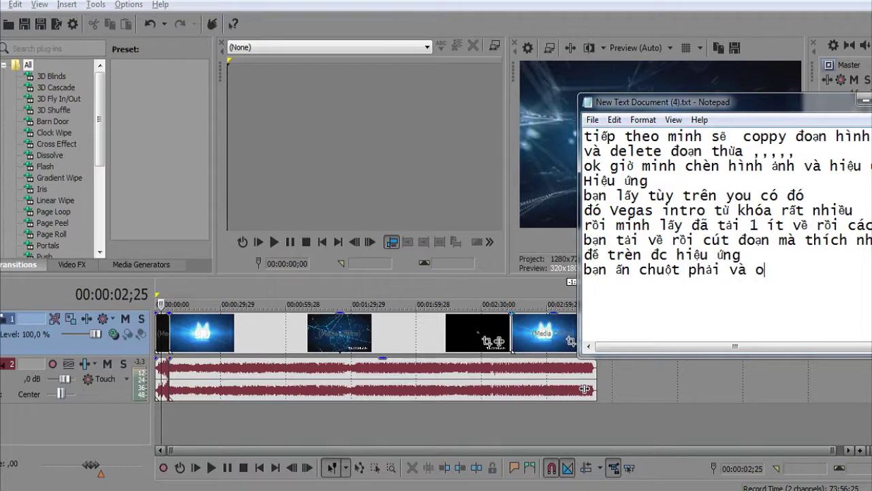
Insert a new empty video track from the track list's context menu
click(123, 355)
right_click(122, 355)
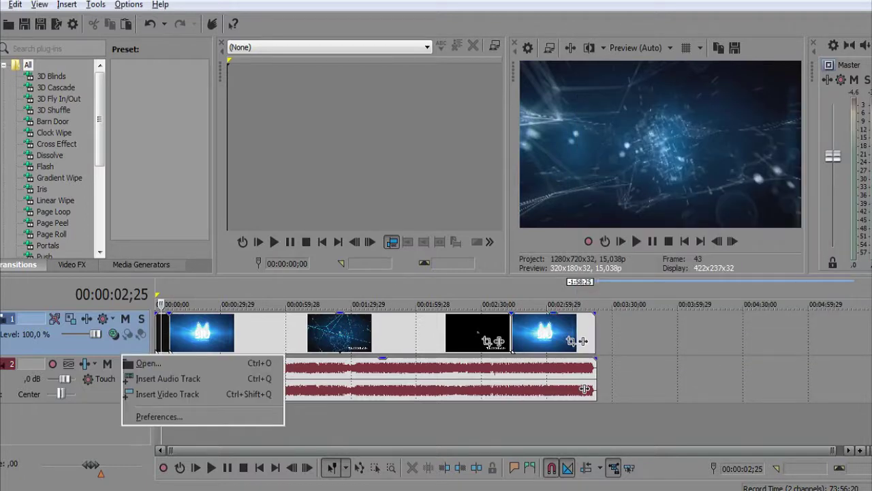
click(123, 355)
right_click(123, 355)
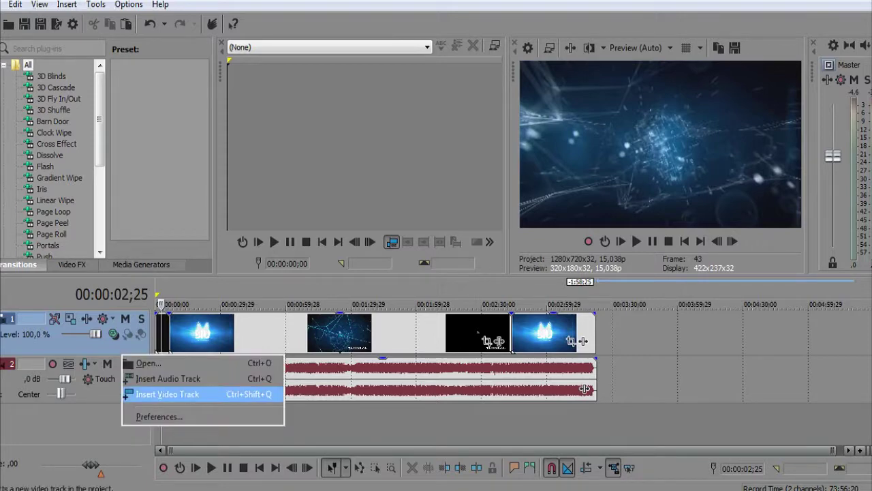
key(Return)
Put the 'Insert Video track' instruction on its own line in the note
key(alt+Tab)
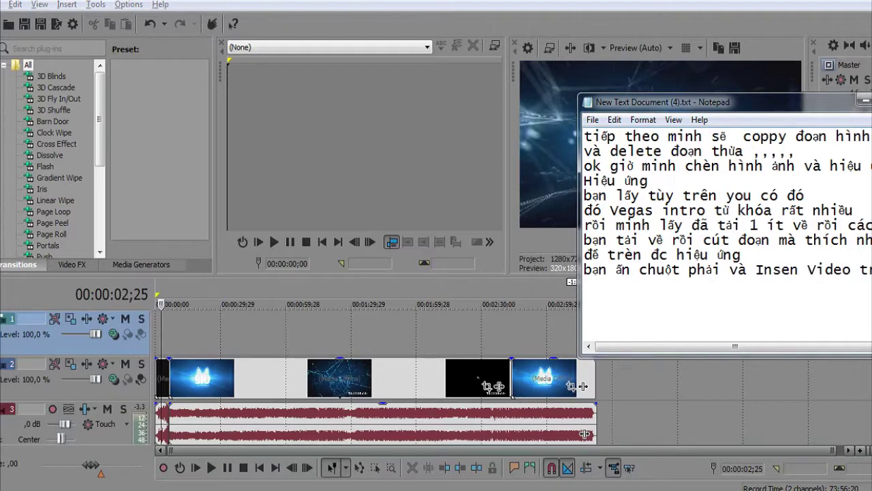
text(o)
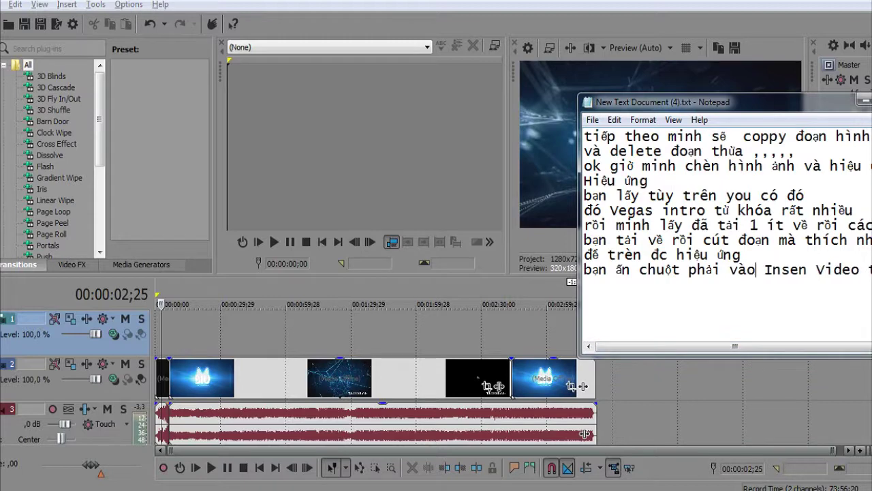
key(Return)
key(shift+End)
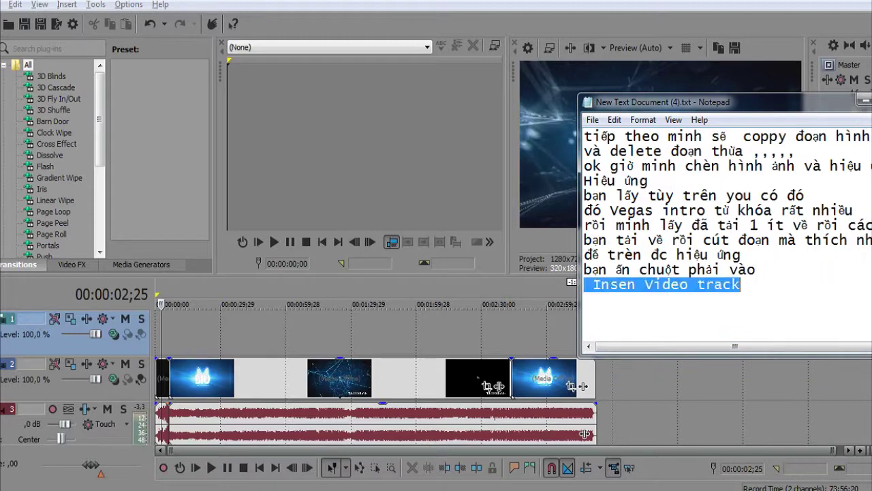
key(shift+Left)
key(shift+Left)
key(shift+Left)
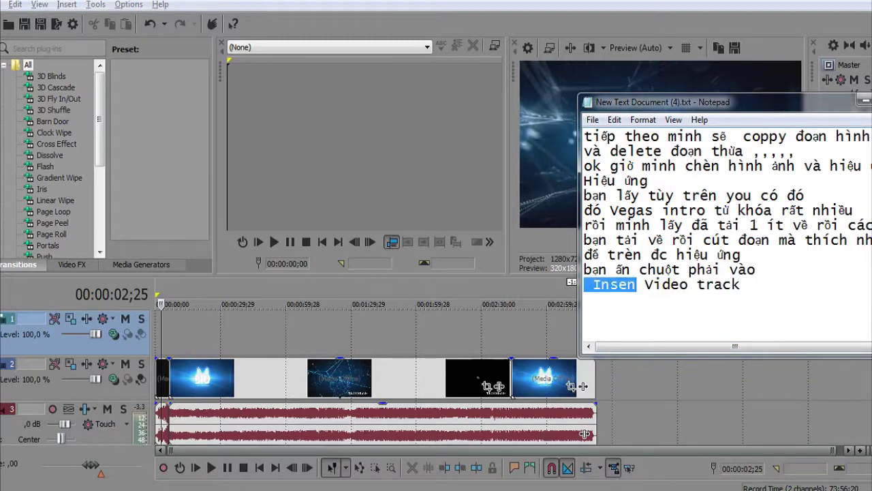
key(End)
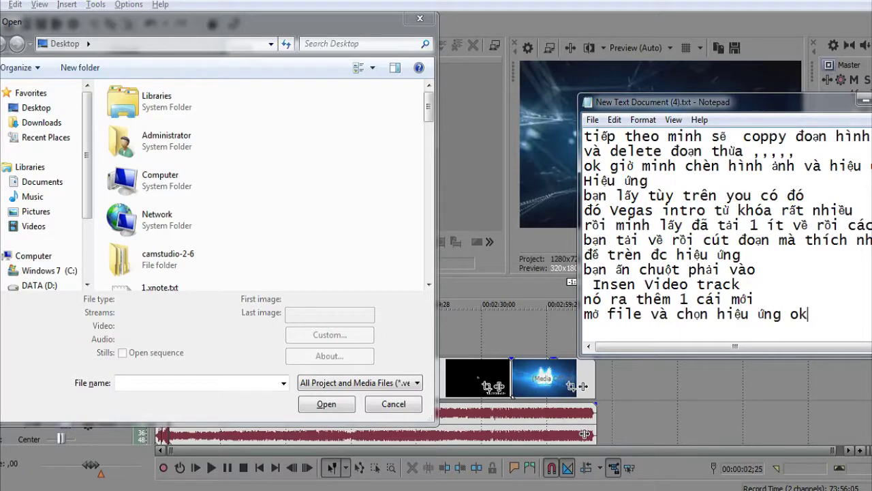
Import the 3D intro template MP4 from Downloads, preview it from the start, then delete it
click(42, 123)
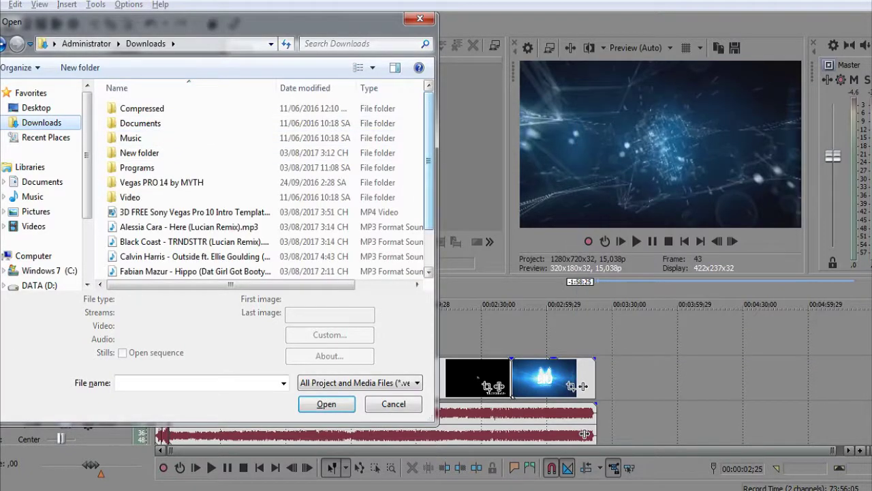
scroll(266, 184, down, 1)
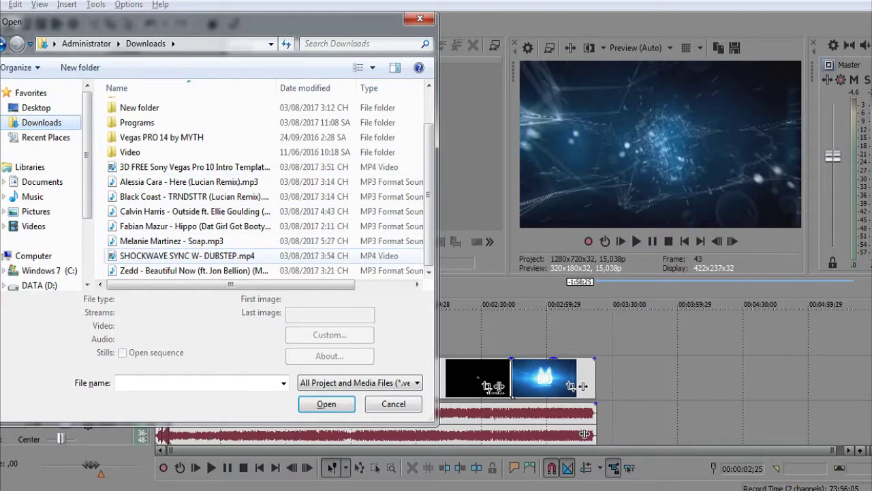
double_click(191, 167)
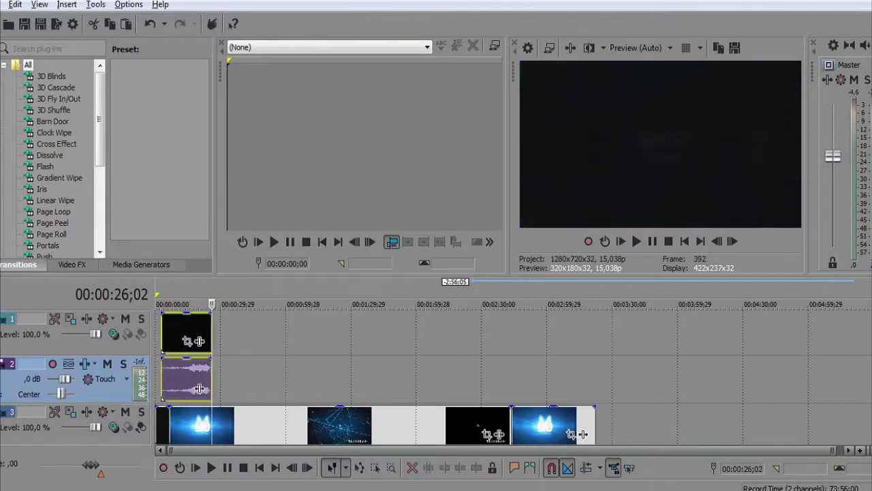
click(685, 241)
click(636, 242)
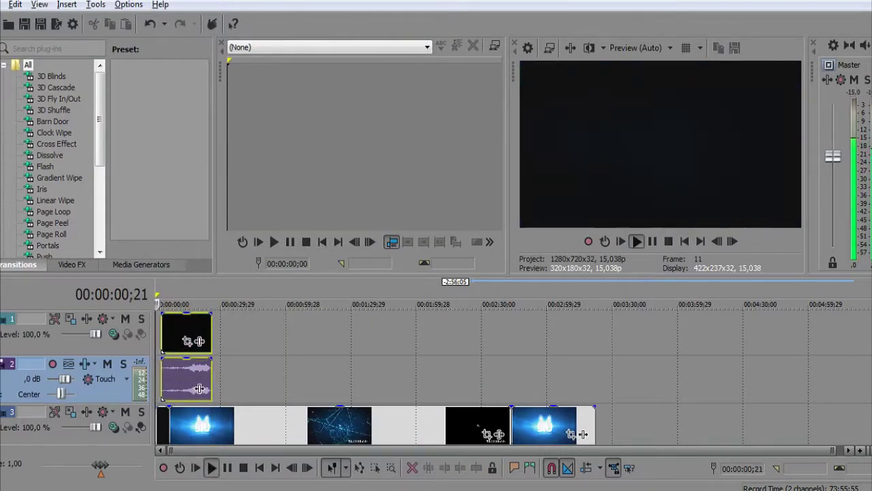
drag(199, 388, 194, 388)
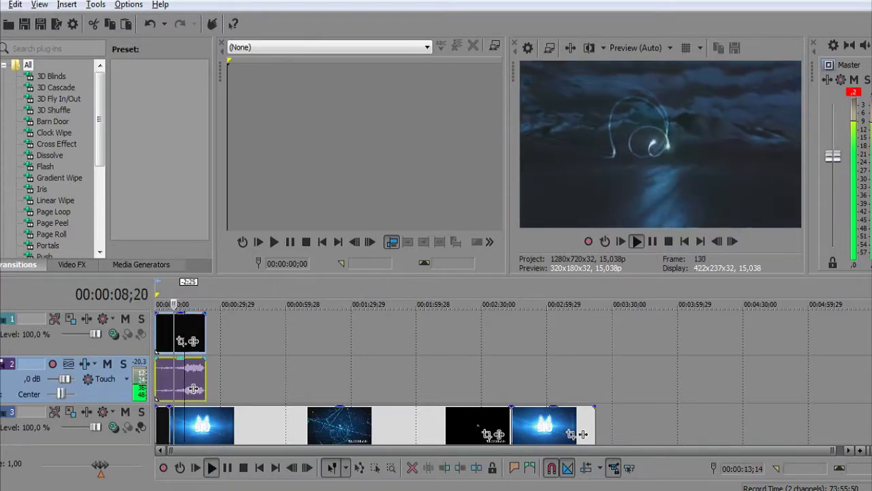
key(Delete)
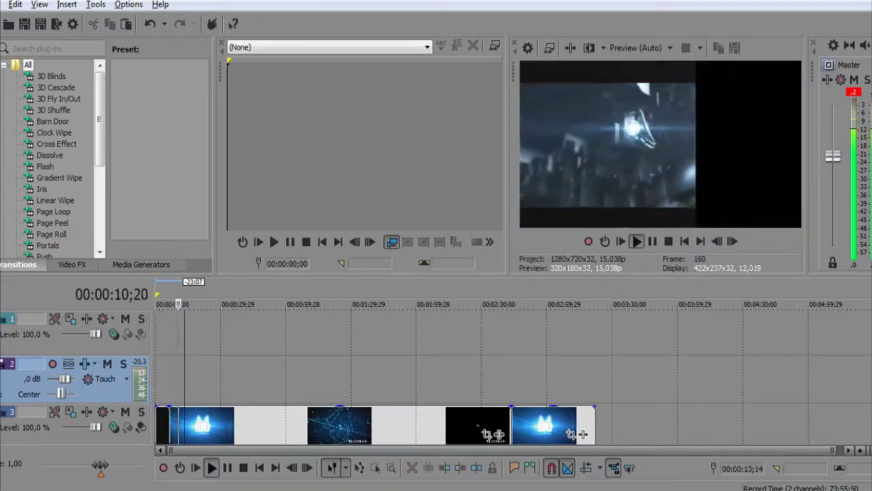
Import SHOCKWAVE SYNC W- DUBSTEP.mp4 and align its clips to the timeline start at 00:00
key(ctrl+o)
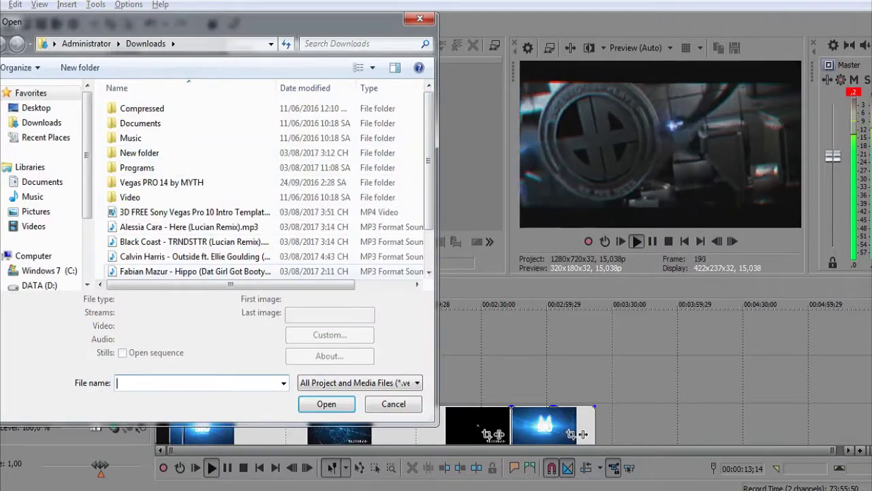
scroll(266, 184, down, 1)
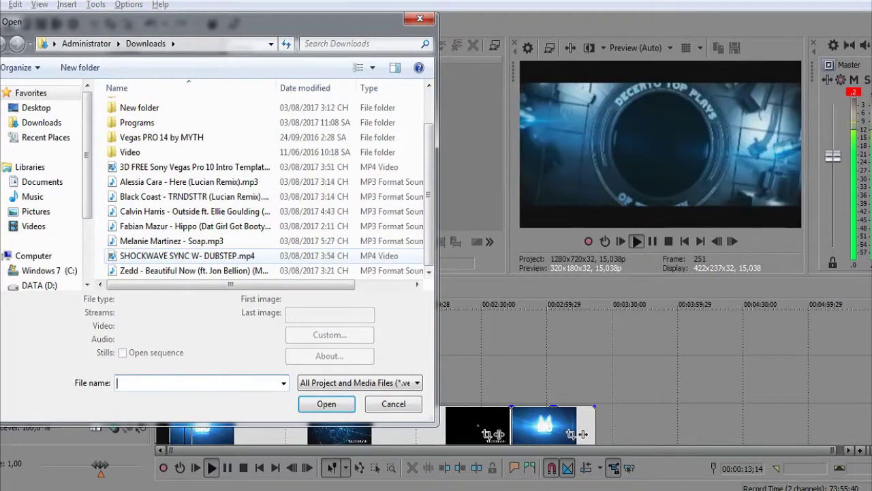
double_click(187, 256)
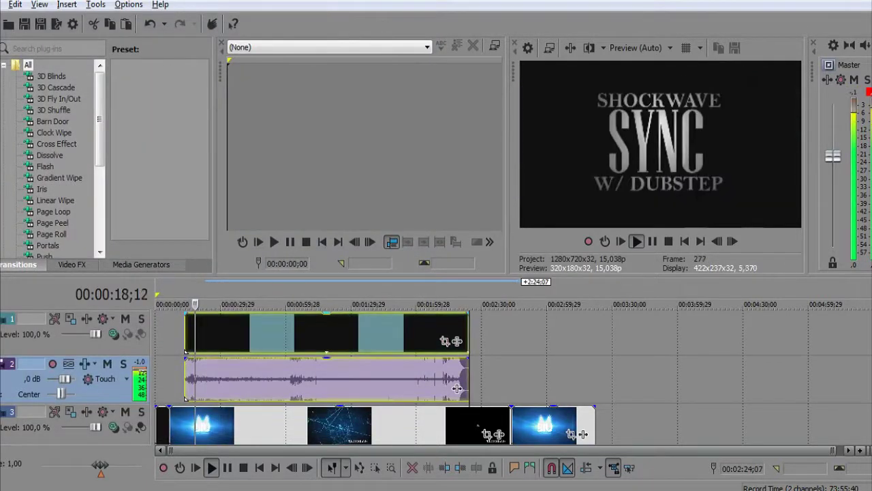
drag(456, 388, 428, 388)
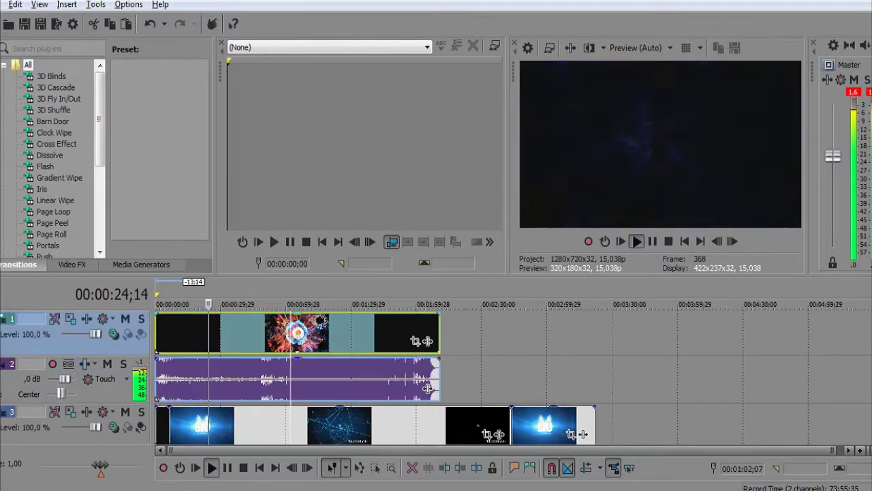
key(alt+Tab)
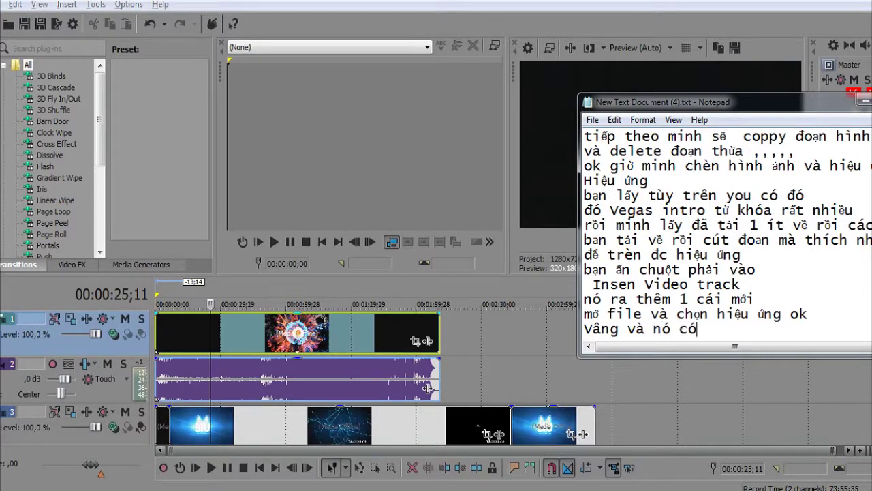
text(nhạc)
Rewrite the note with lines on the U and S shortcuts for separating music and splitting footage
key(Return)
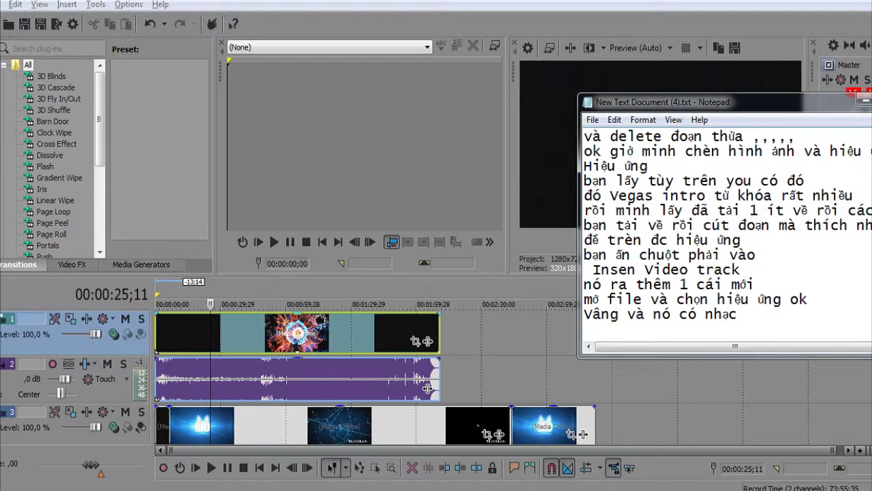
key(ctrl+a)
key(Delete)
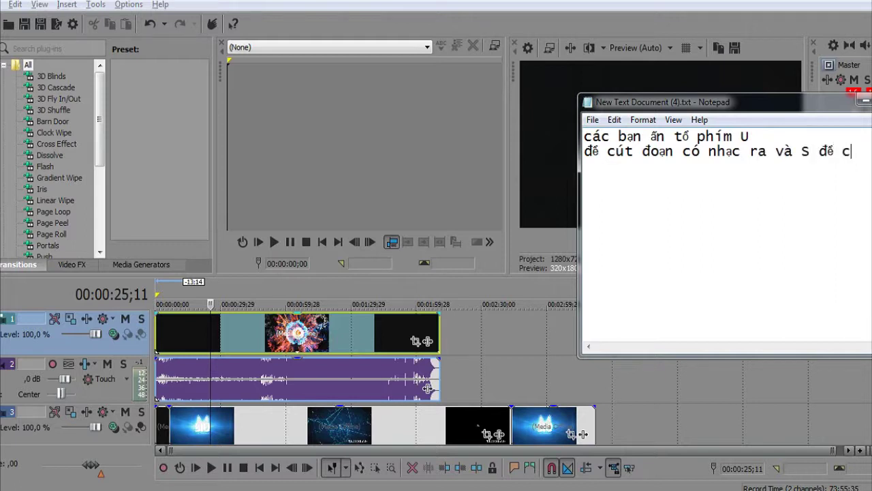
text(đ)
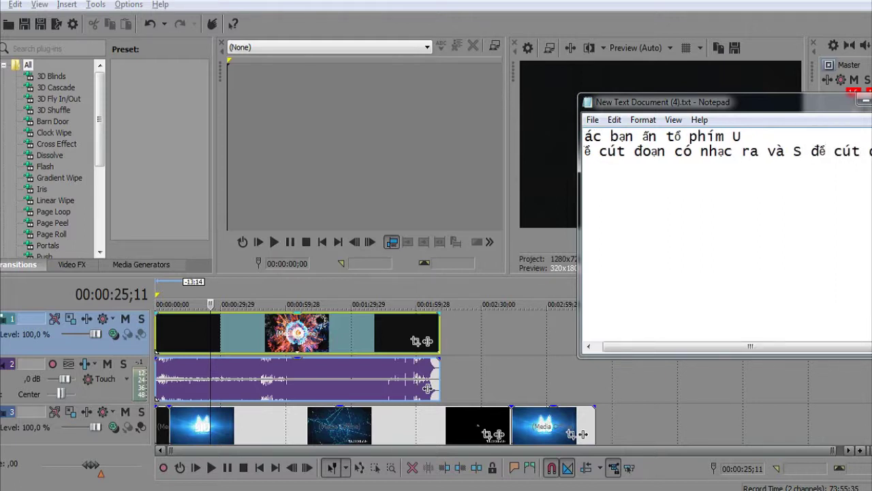
key(Return)
text(d)
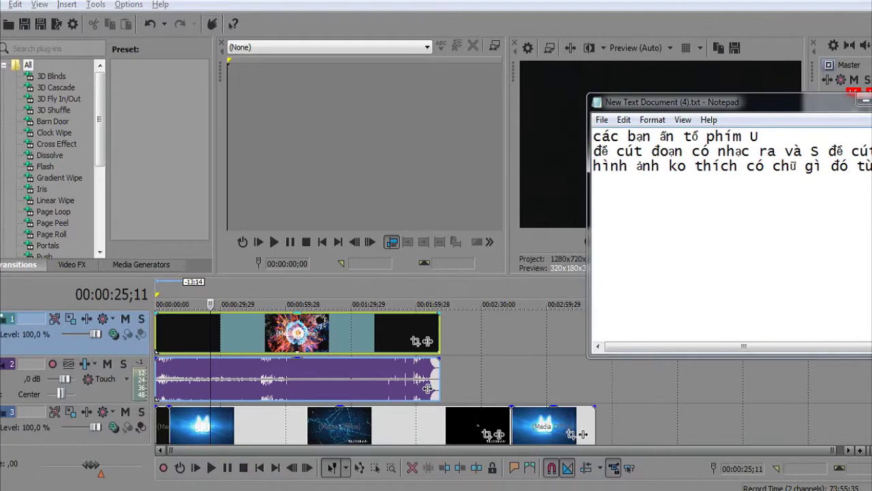
key(shift+Right)
key(shift+Right)
key(shift+Right)
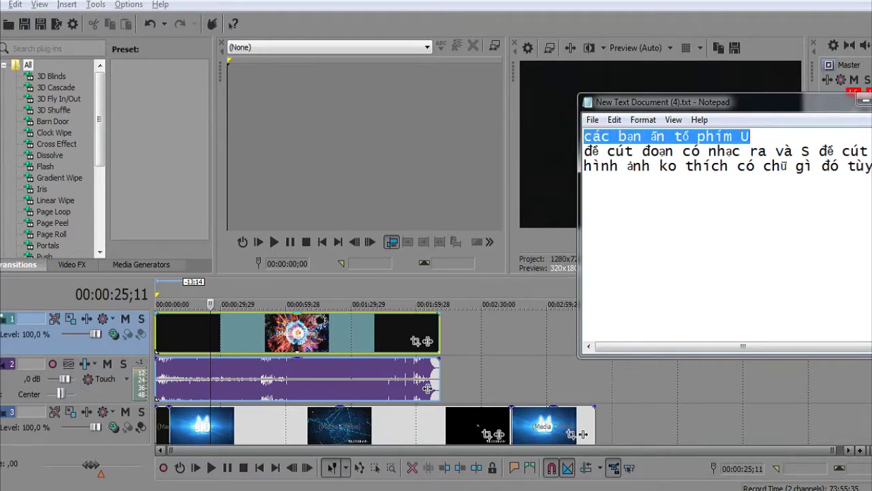
key(ctrl+shift+End)
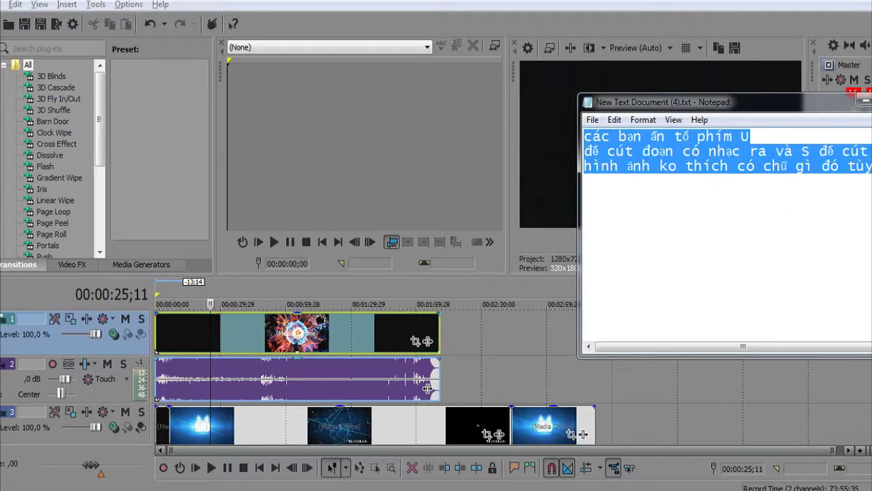
click(316, 378)
Delete the original music event and remove its empty audio track, then play the timeline
right_click(290, 378)
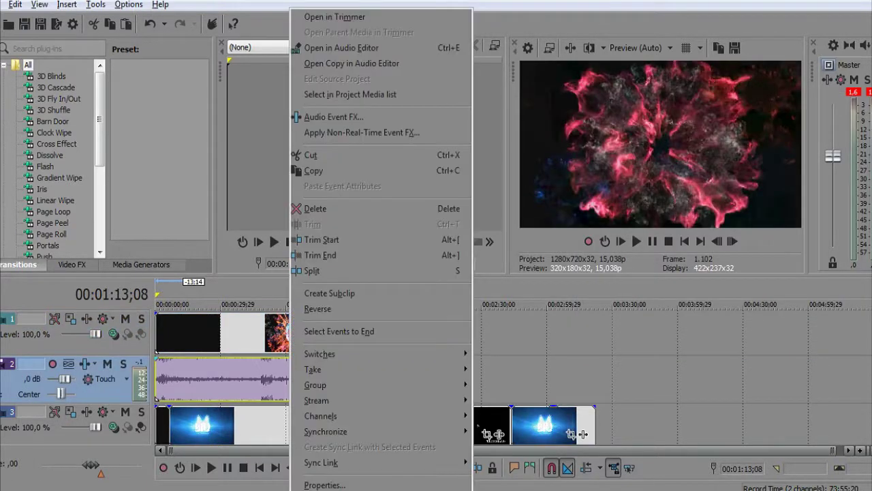
key(Down)
key(Down)
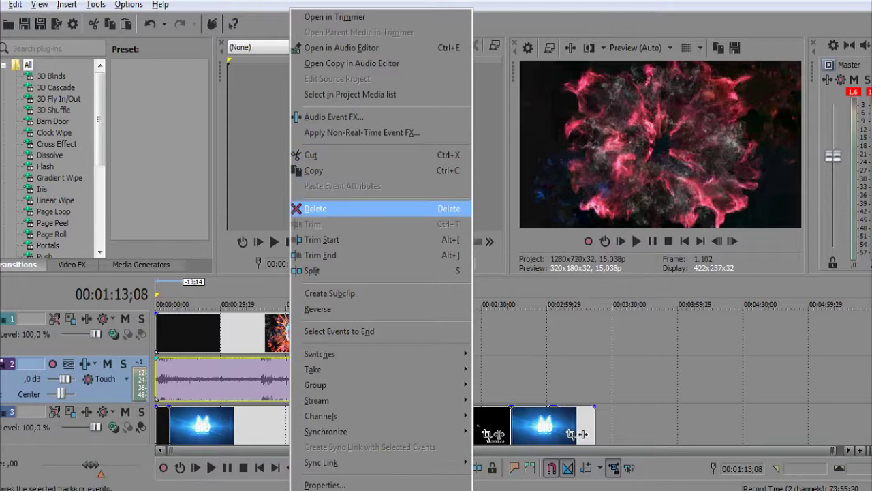
key(Return)
click(205, 334)
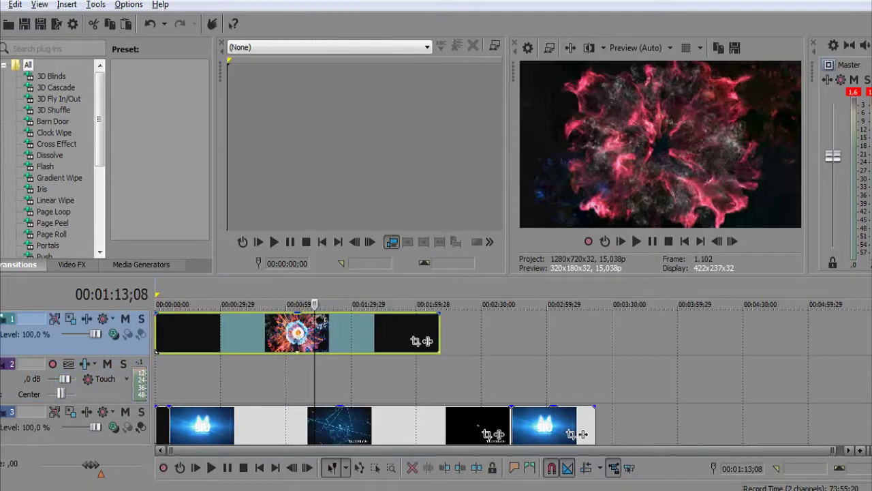
right_click(124, 399)
click(175, 136)
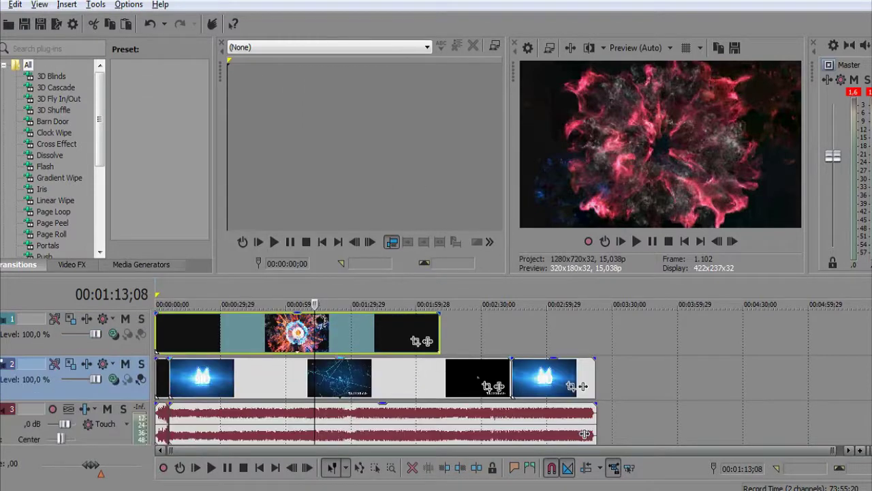
key(space)
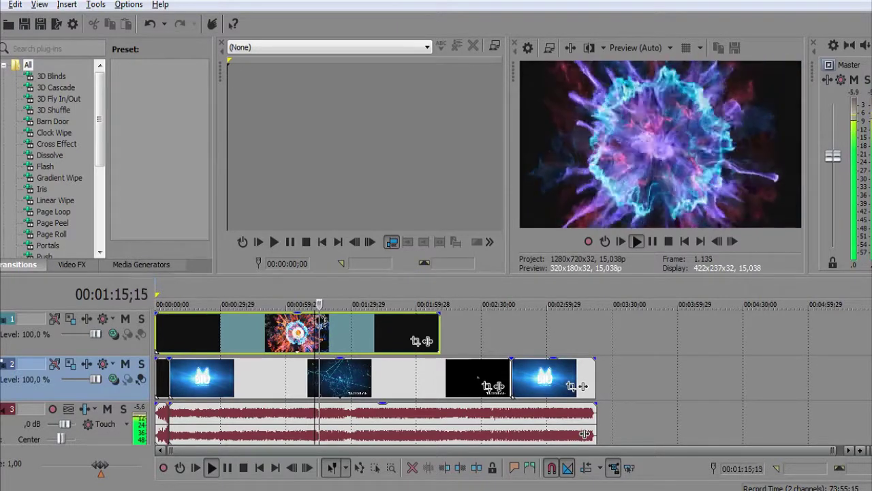
Add a note line explaining that Opacity 100% must be dragged down to fade the video
key(alt+Tab)
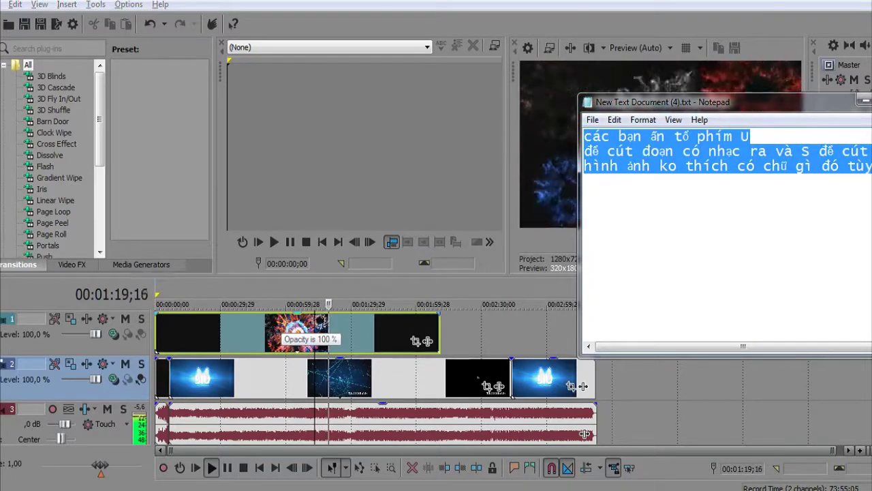
click(660, 166)
text(.)
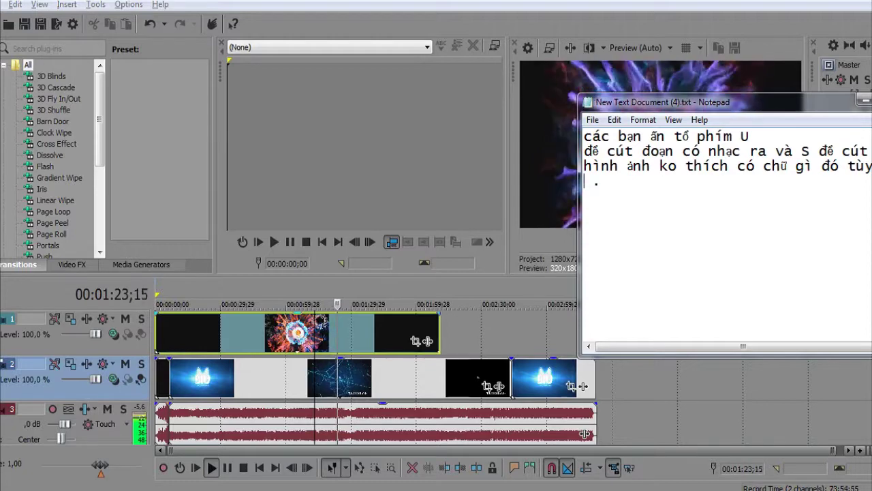
text(Op)
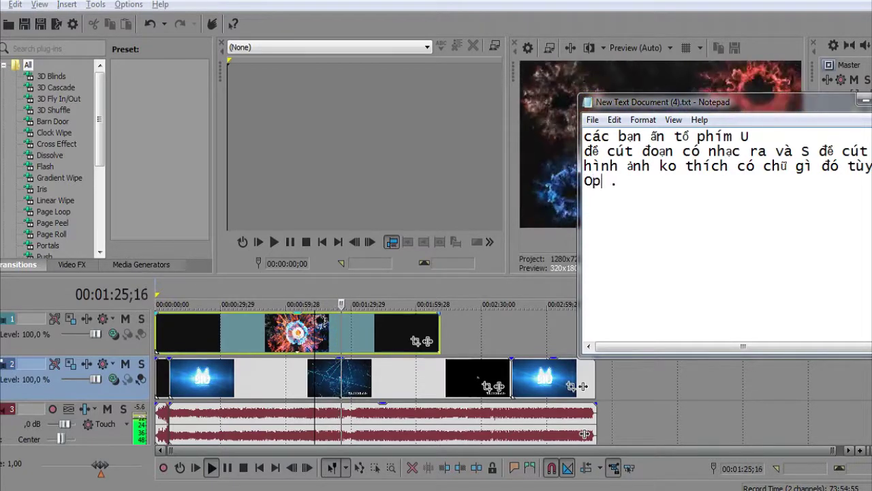
text(acity )
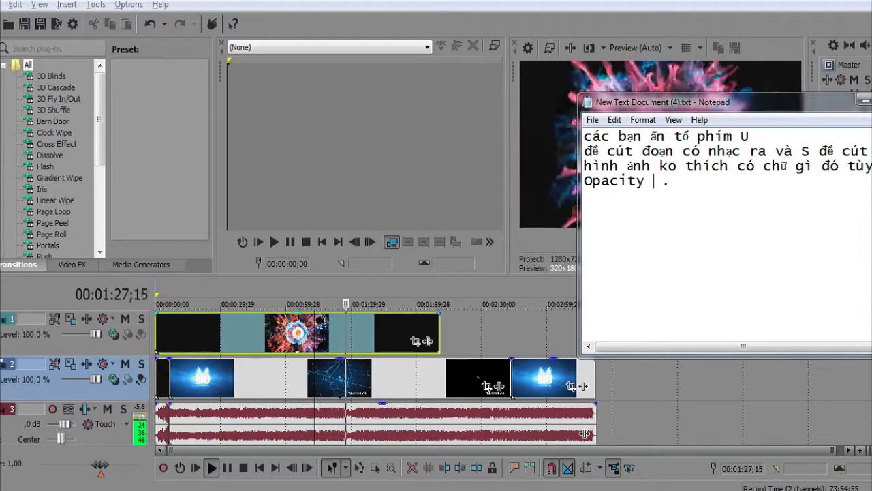
text(100% đó là )
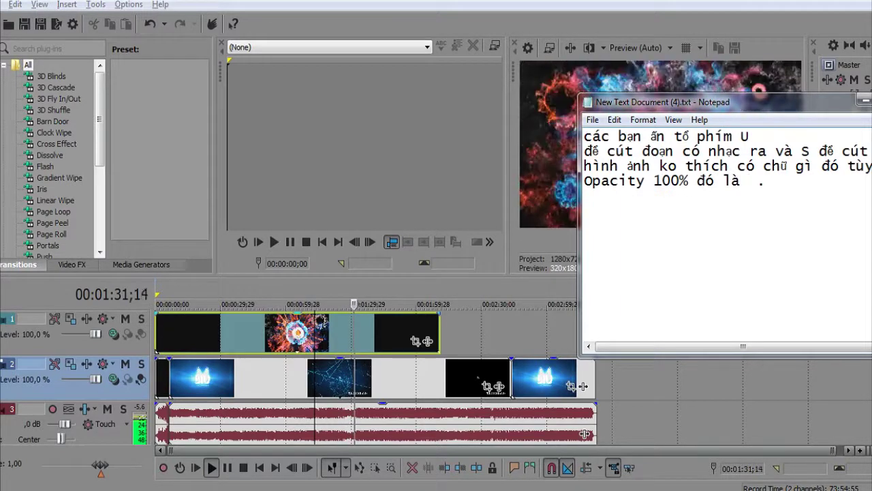
text(bạn làm)
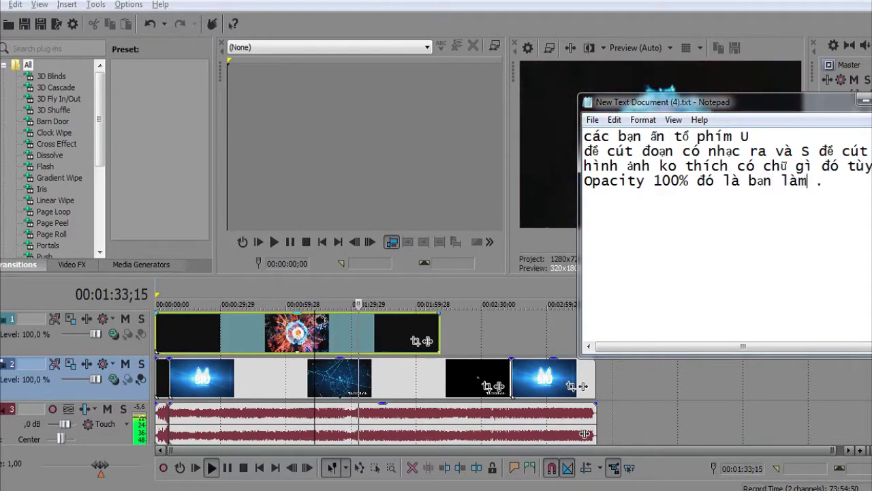
text( mờ nó đ )
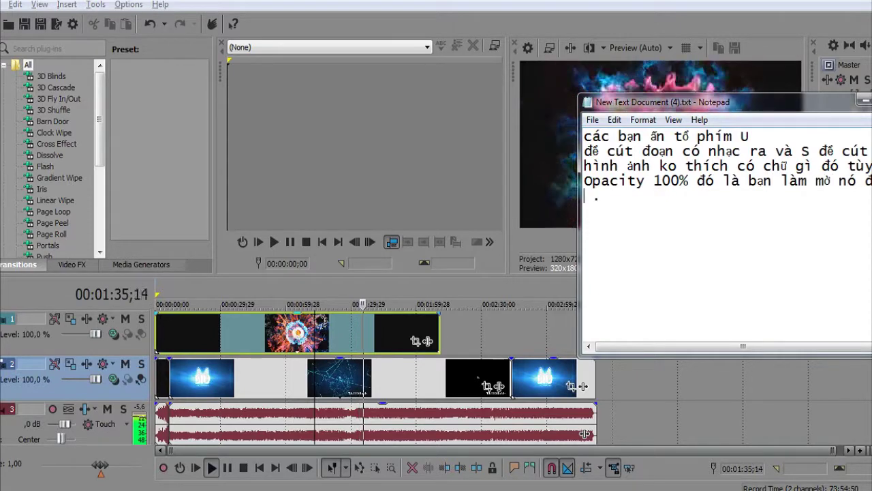
text(cá)
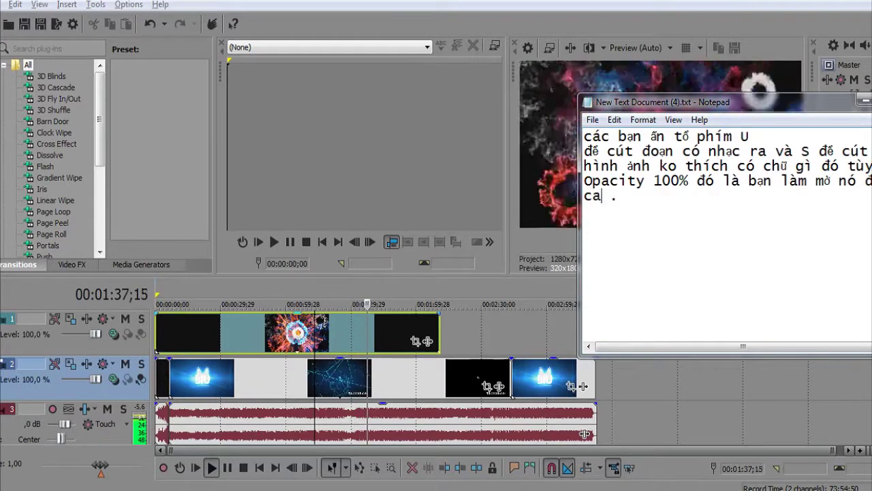
text(i này quan trọng nhé bạn)
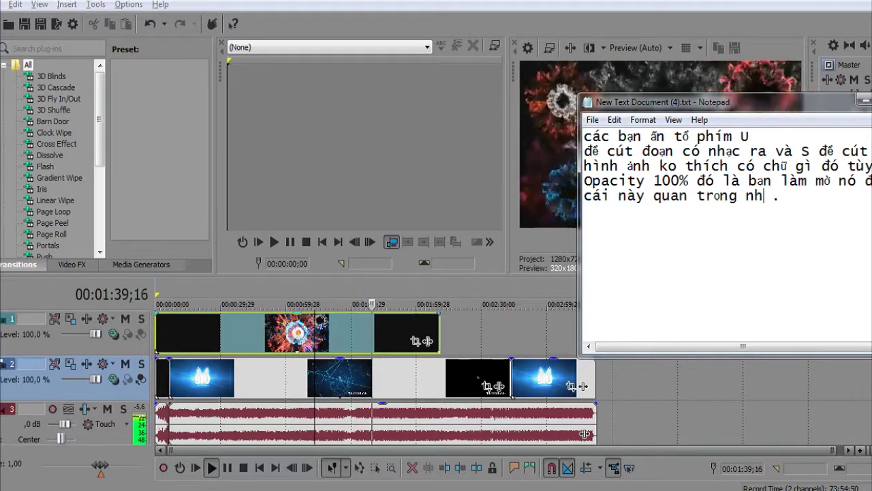
text( kéo nó )
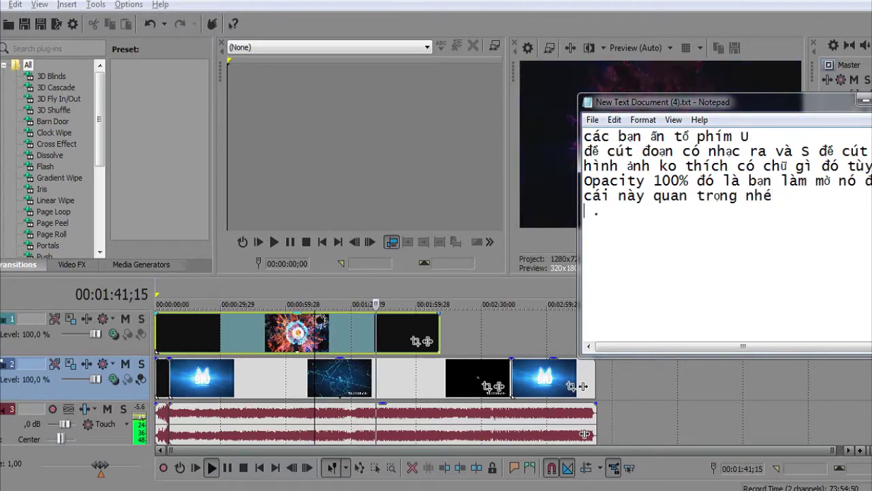
text(xuống )
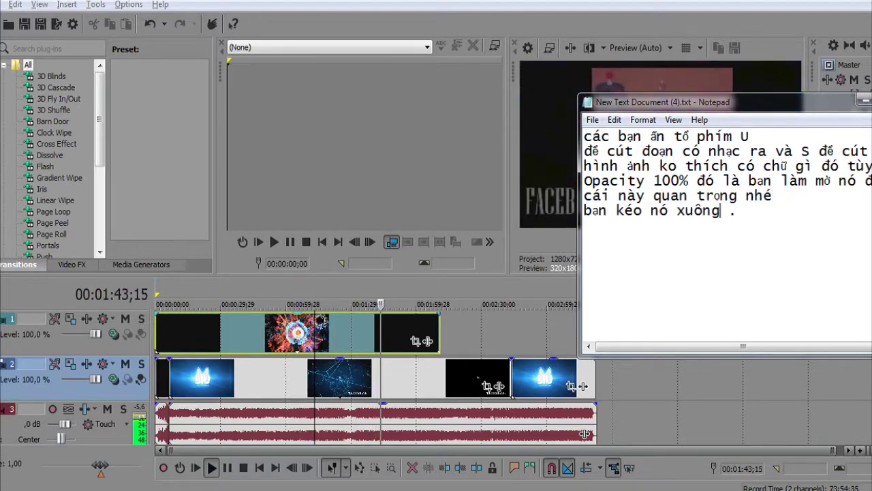
text(ok)
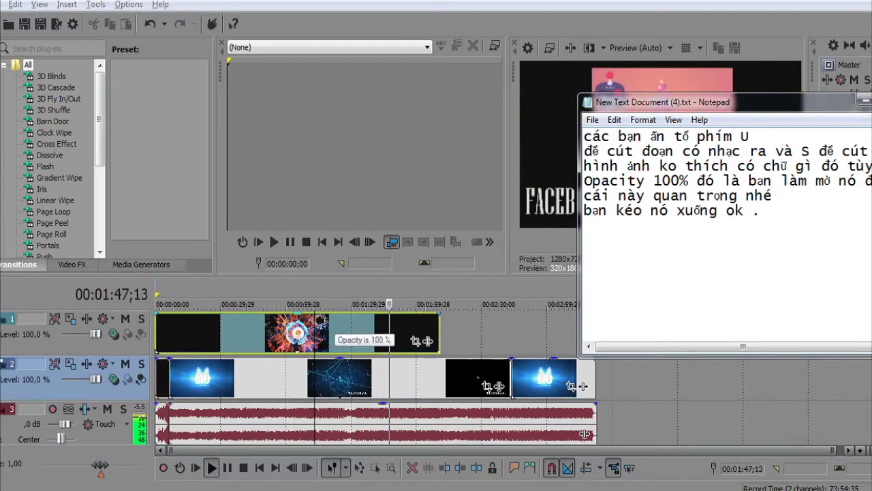
Lower the top video track's opacity to 50% and move the note off the preview
drag(364, 315, 360, 332)
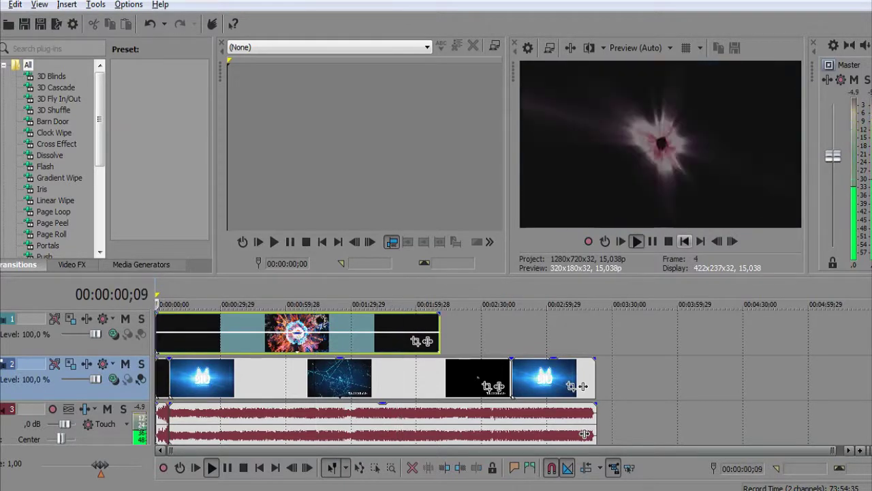
key(alt+Tab)
click(752, 210)
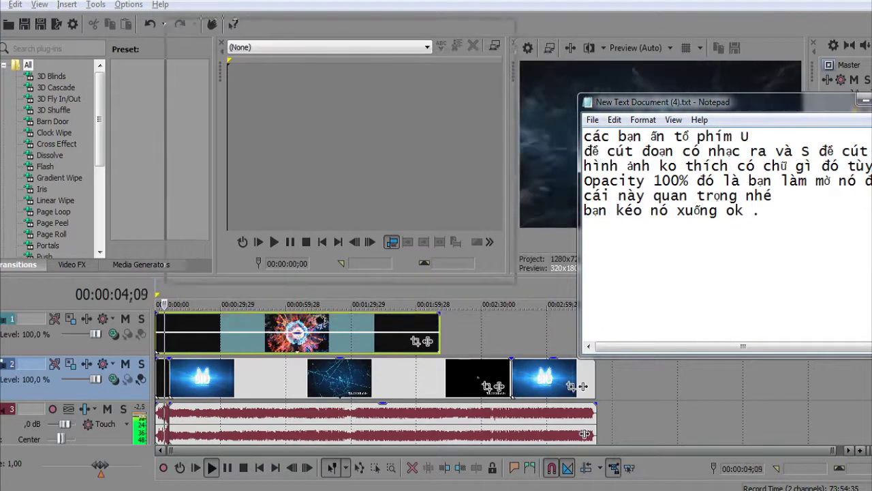
drag(682, 102, 265, 21)
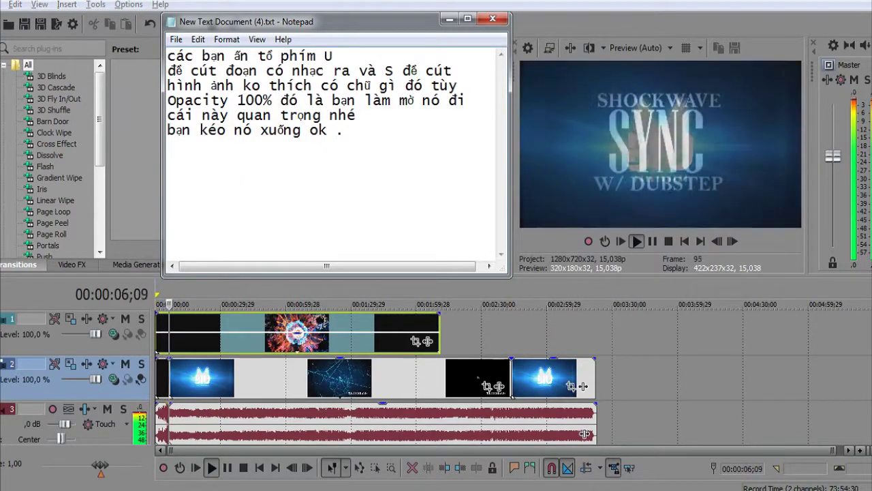
Add a note line about deleting the text, then replay the project from the start
key(Return)
text(và có)
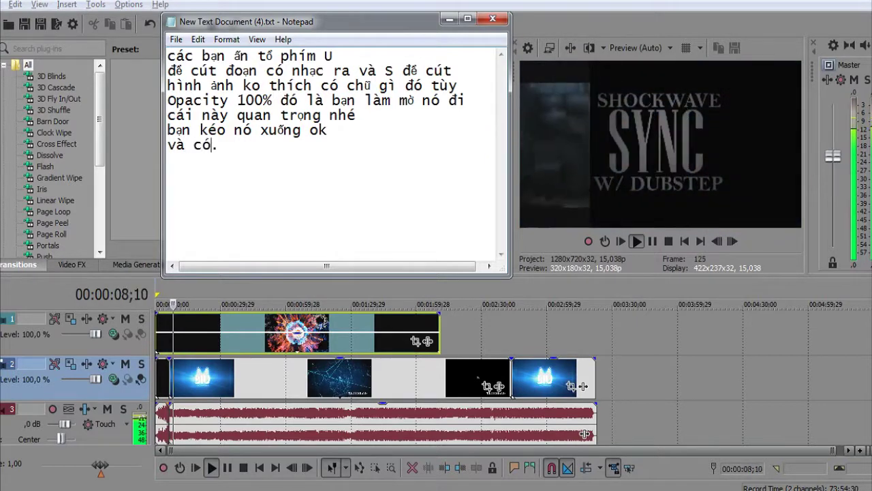
text( chữ :) t)
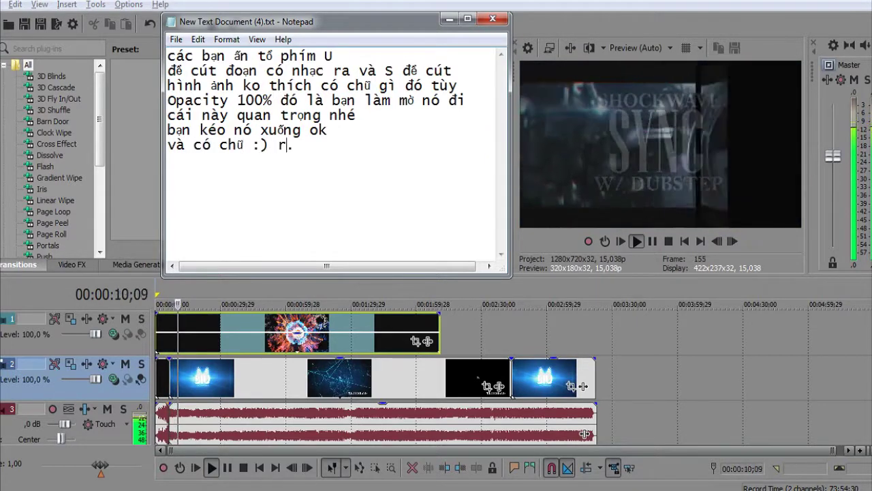
text(ôi xóa chữ )
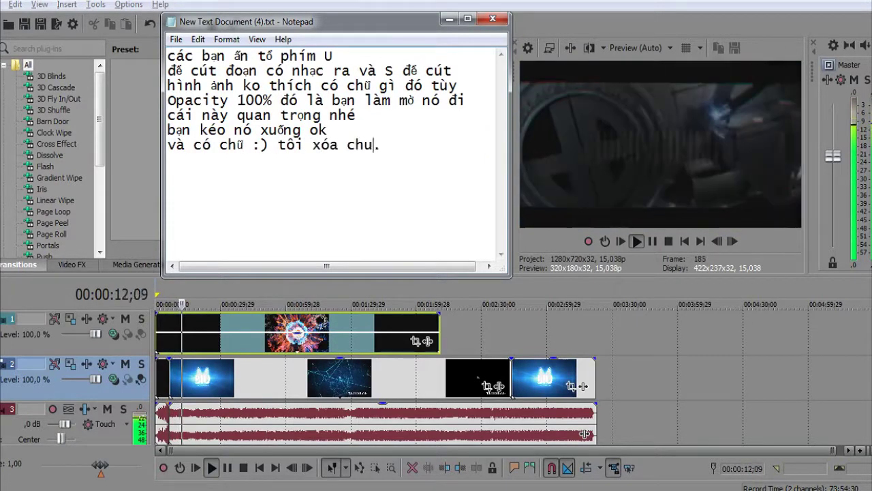
text(= S)
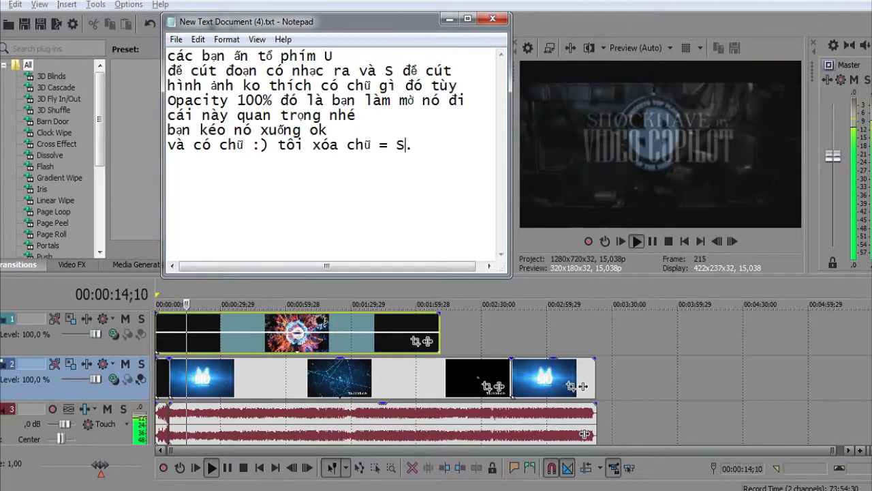
click(450, 19)
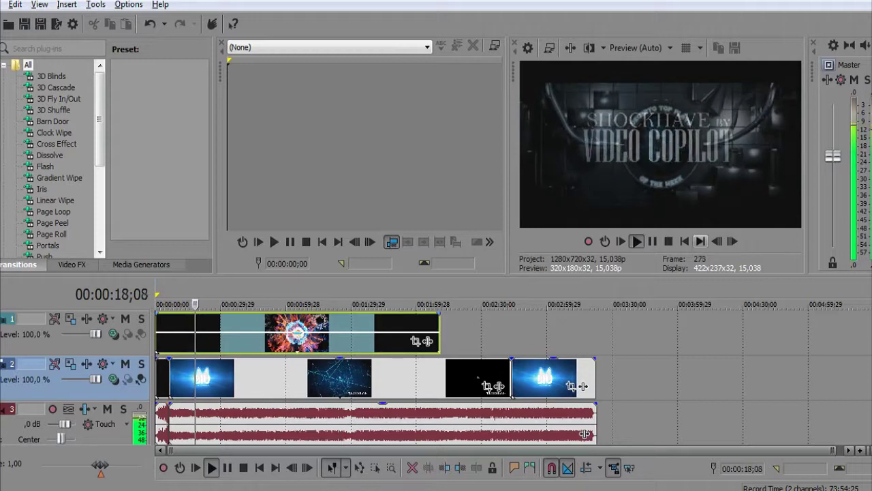
key(space)
key(space)
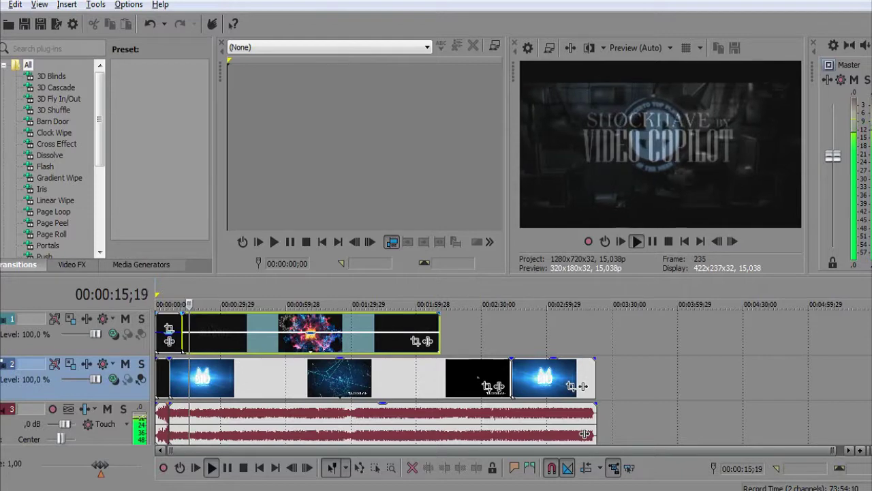
Delete the short top-track clip and then the remaining clip pieces on track 1
right_click(164, 334)
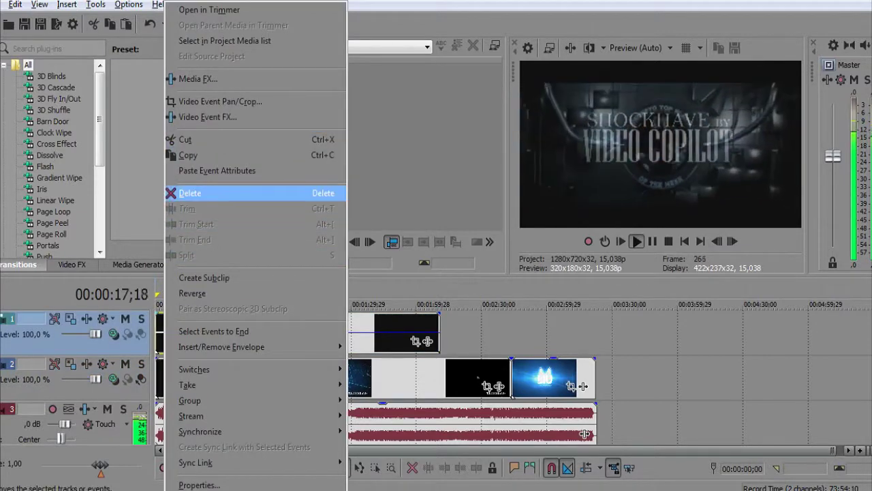
click(190, 193)
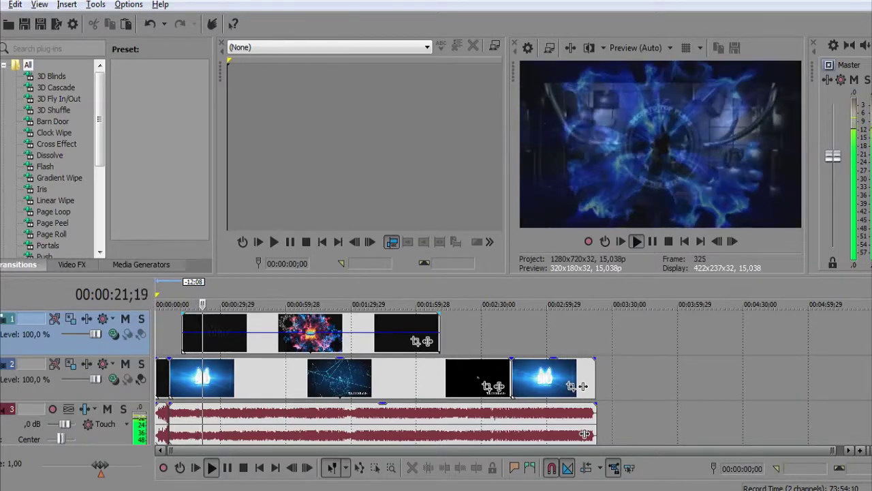
right_click(191, 334)
click(198, 192)
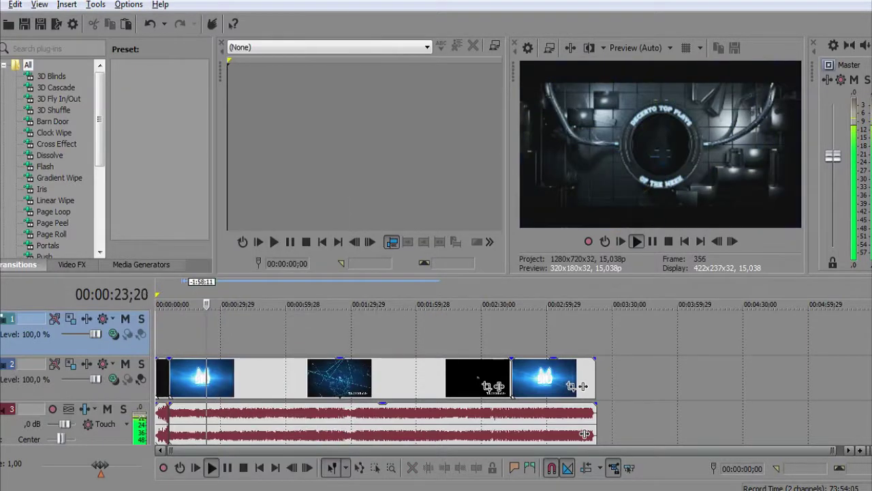
Undo the deletion to restore the top-track clips and slide them to the project start
key(ctrl+z)
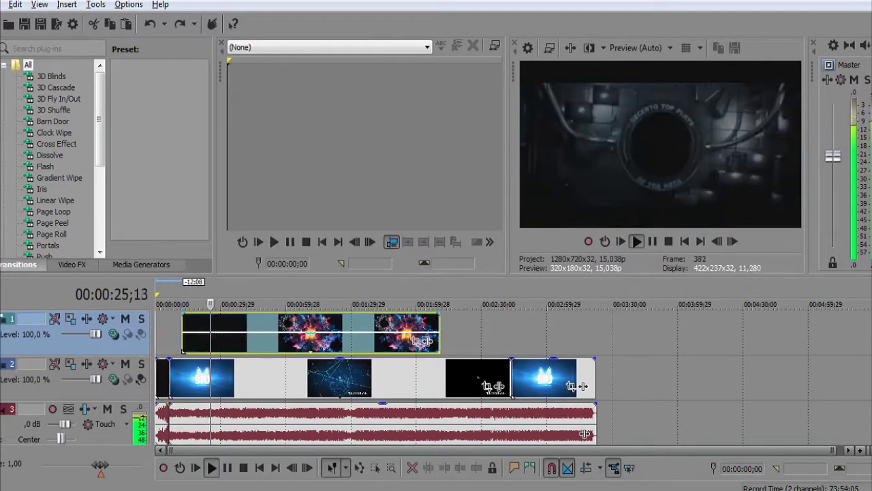
drag(422, 340, 399, 341)
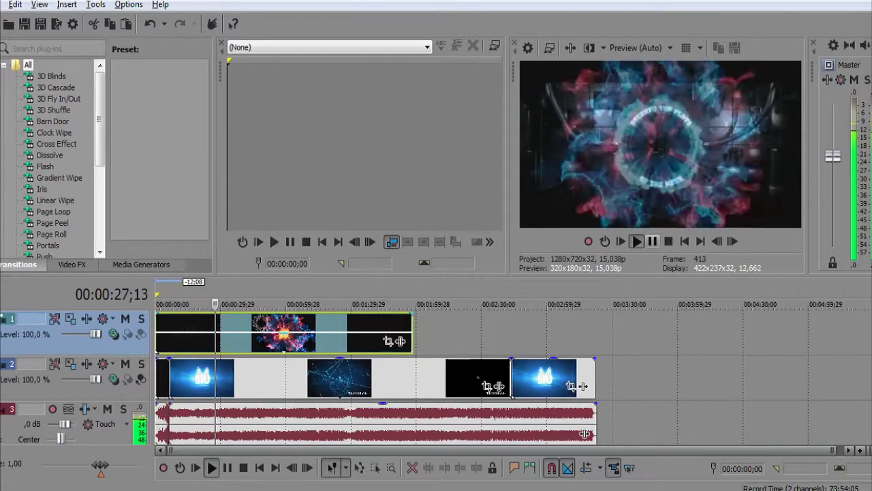
key(Home)
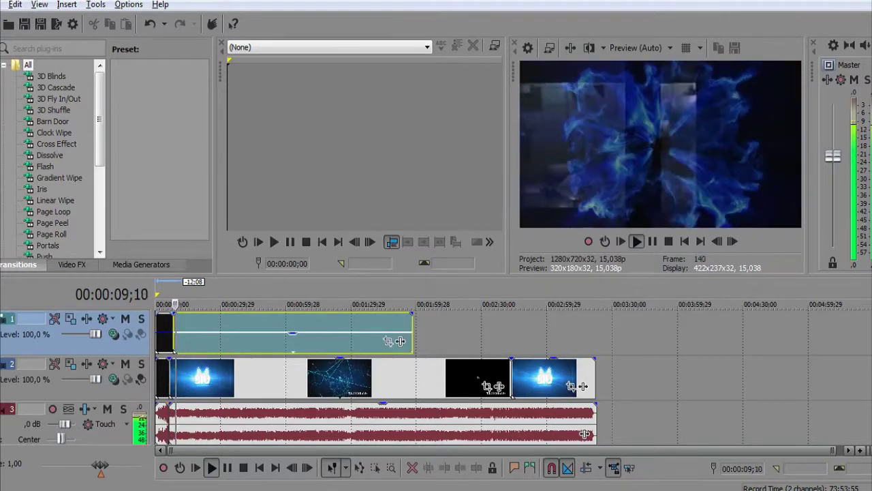
Delete the short opening event on the top track and replay from the beginning
right_click(162, 333)
click(205, 193)
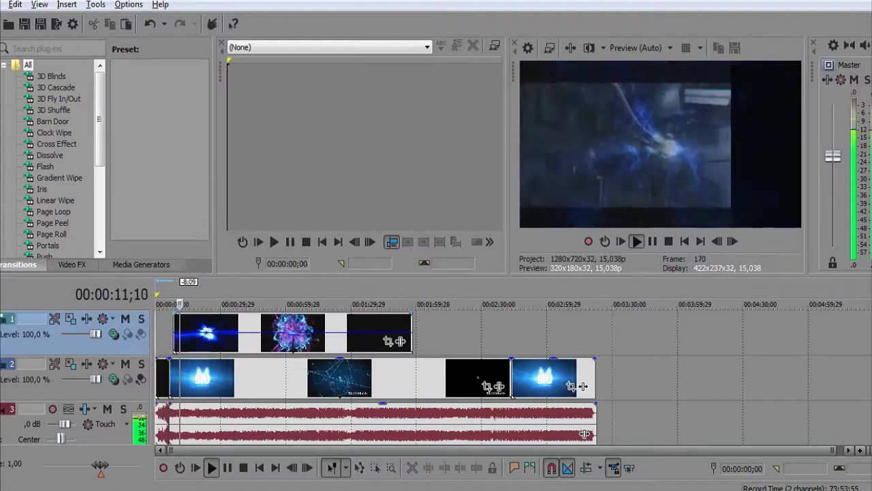
key(Home)
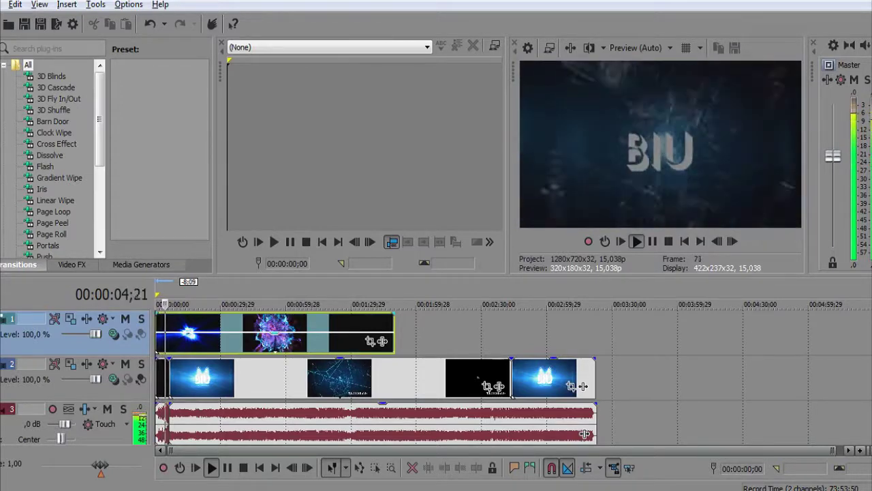
key(alt+Tab)
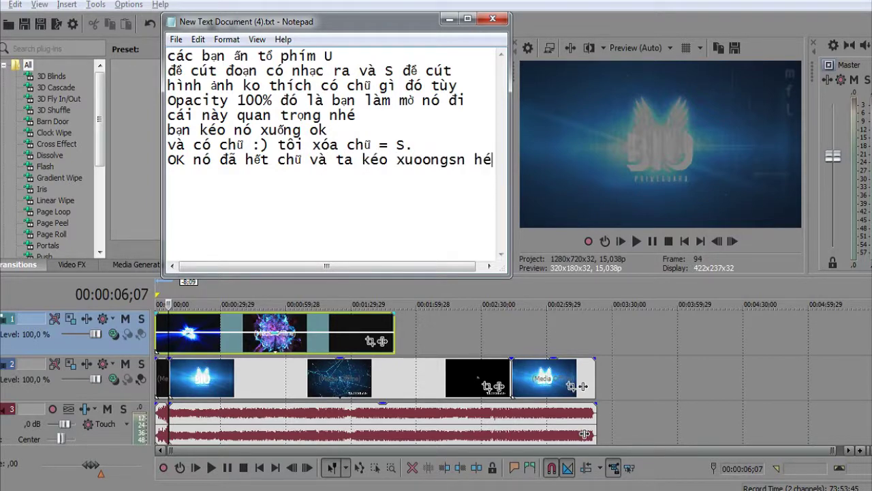
Drag the top-track opacity down to about 31% at 00:01:12;10 and preview the blend
key(alt+Tab)
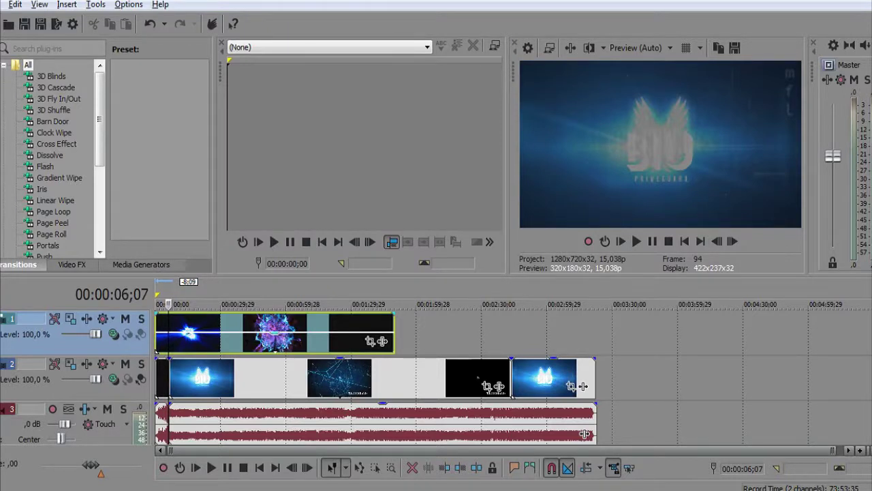
click(313, 304)
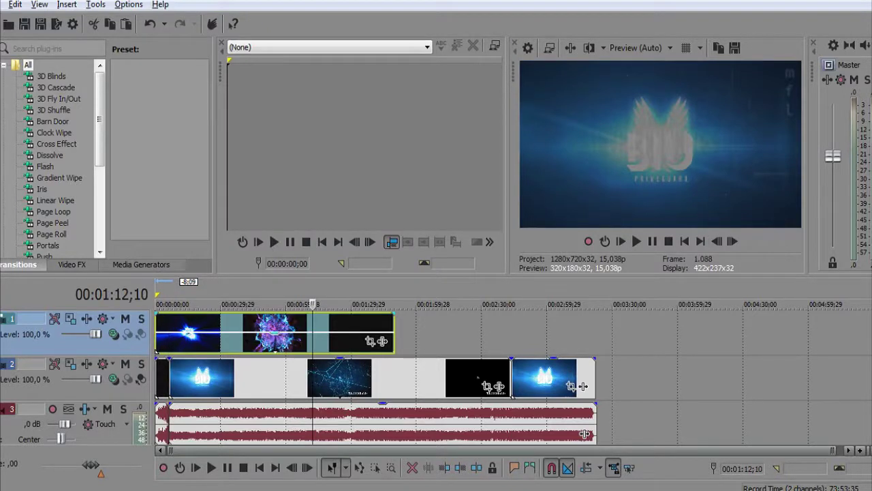
drag(313, 314, 314, 340)
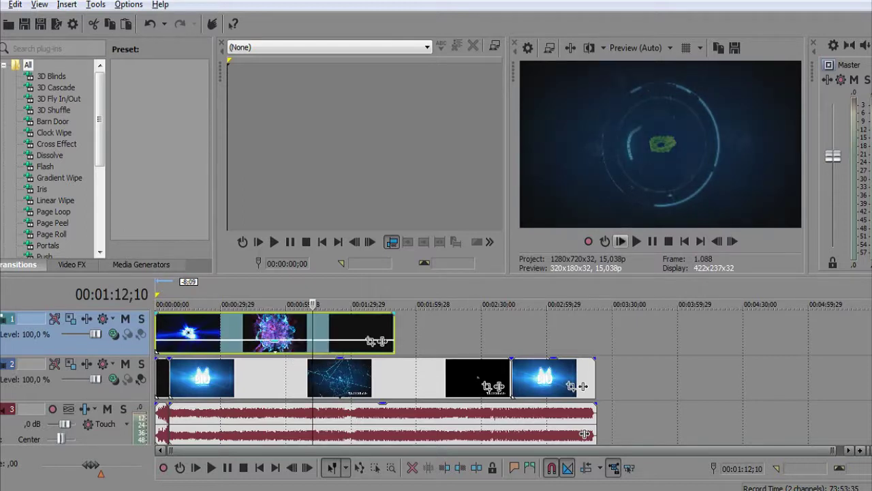
click(635, 241)
click(685, 240)
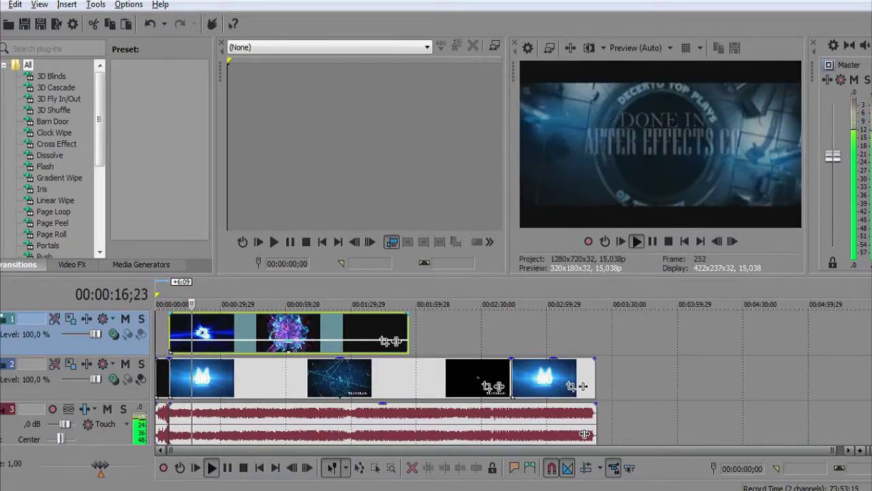
Scrub playback backwards to find the cut point at 00:00:12;06, then resume playing
key(space)
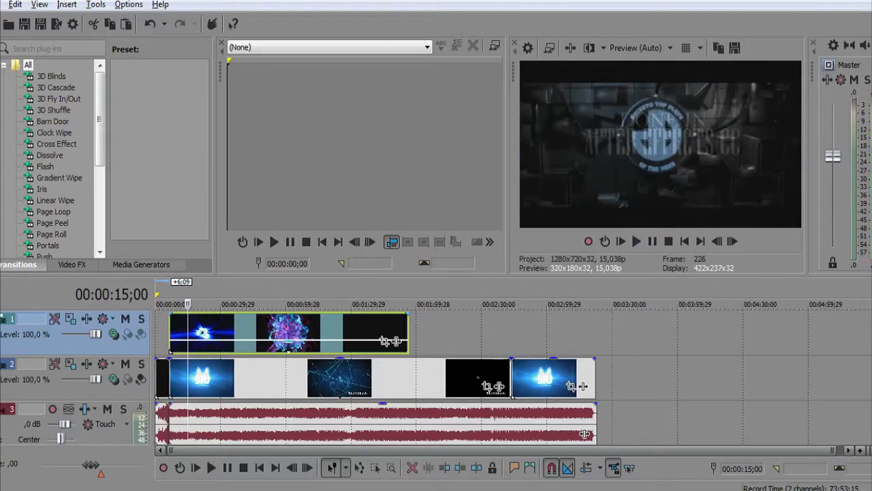
key(j)
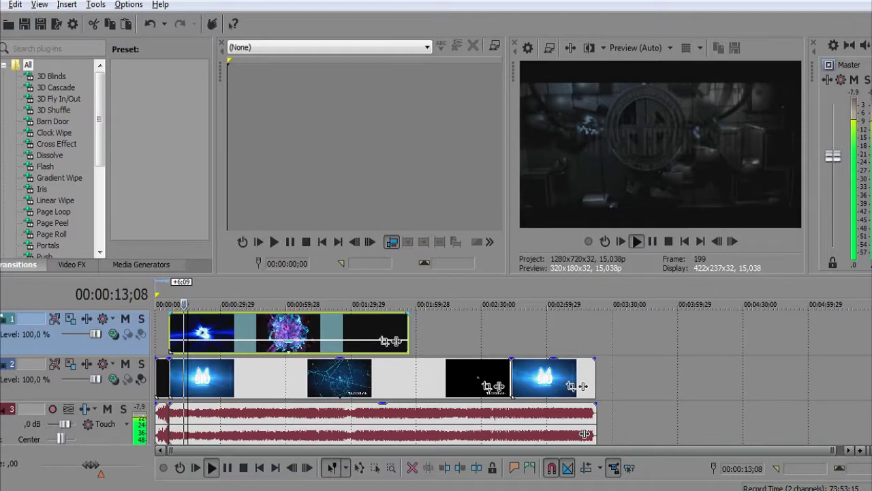
key(k)
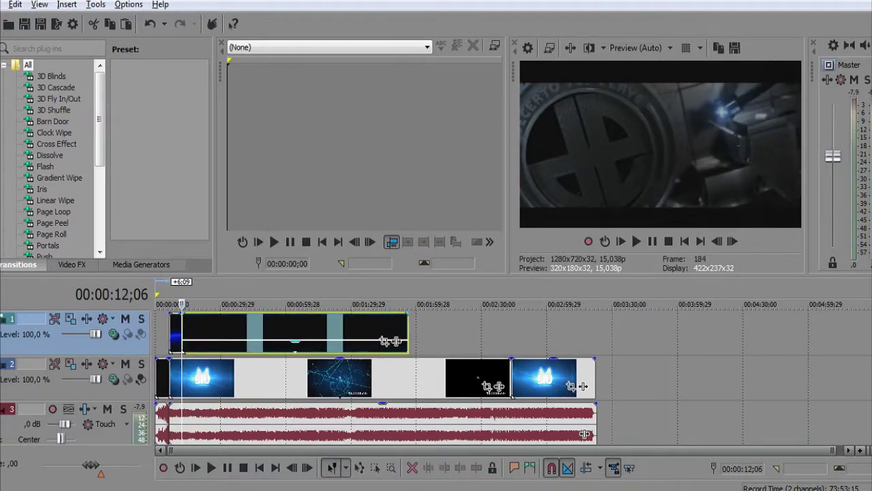
key(l)
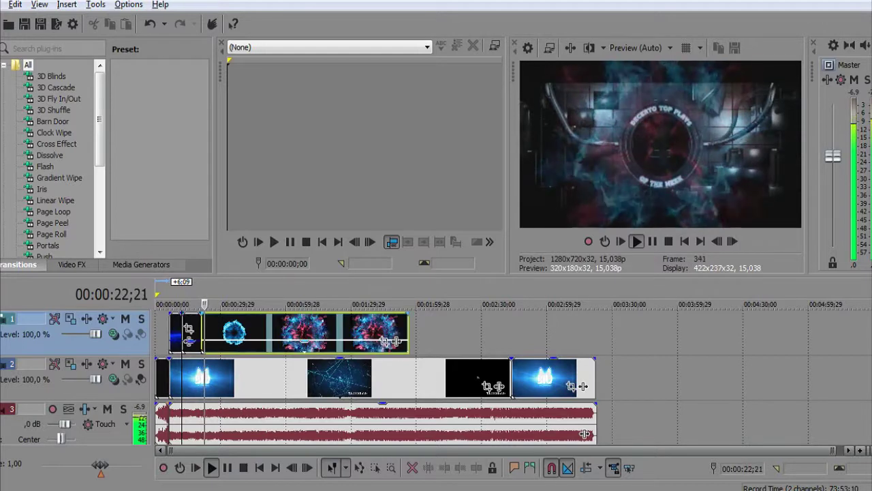
Delete the short split-off piece and shift the remaining top-track clips left to close the gap
right_click(190, 334)
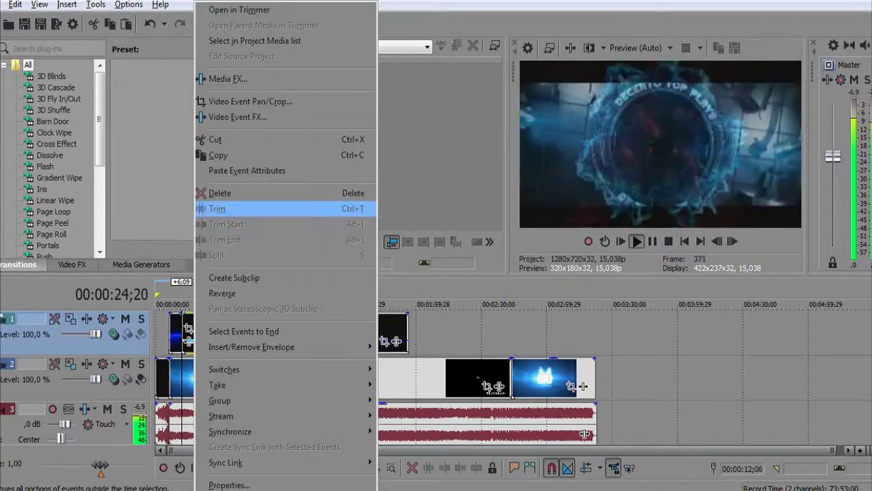
click(218, 193)
drag(306, 334, 287, 334)
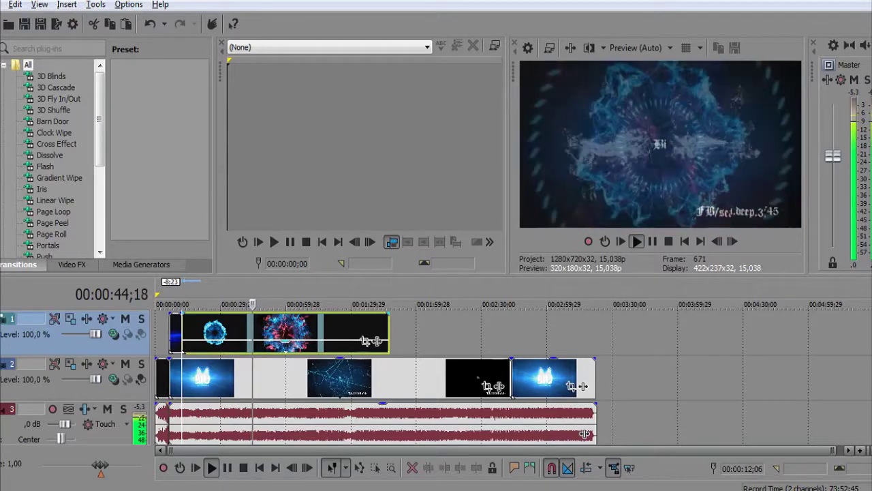
Stop playback and step the playhead forward to 00:01:19;21 before returning to the notes
key(Return)
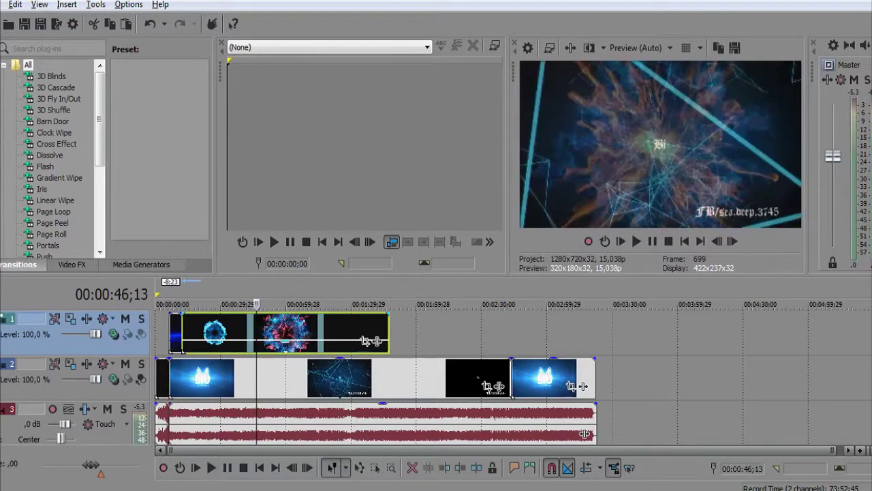
key(Page_Down)
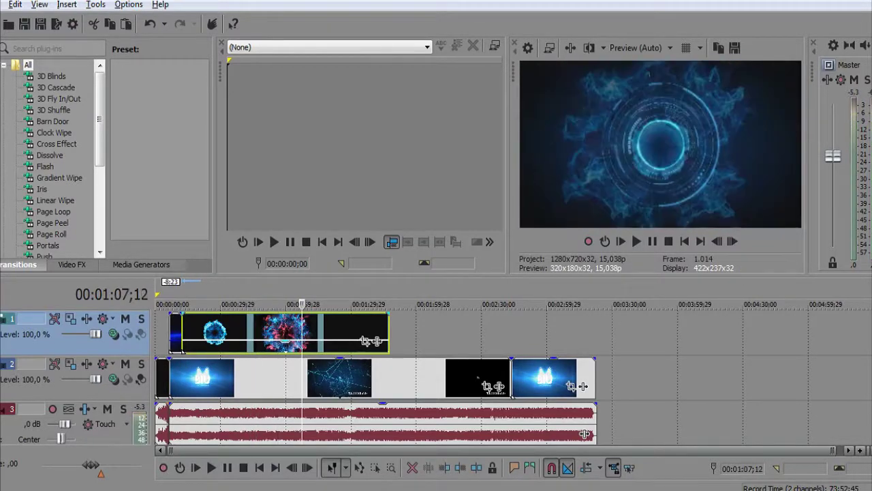
key(Page_Down)
key(Page_Down)
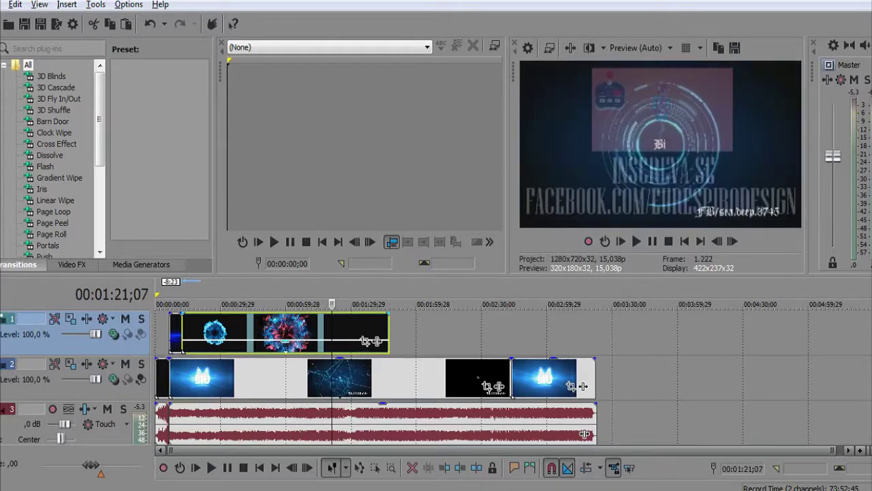
key(Page_Down)
key(Page_Up)
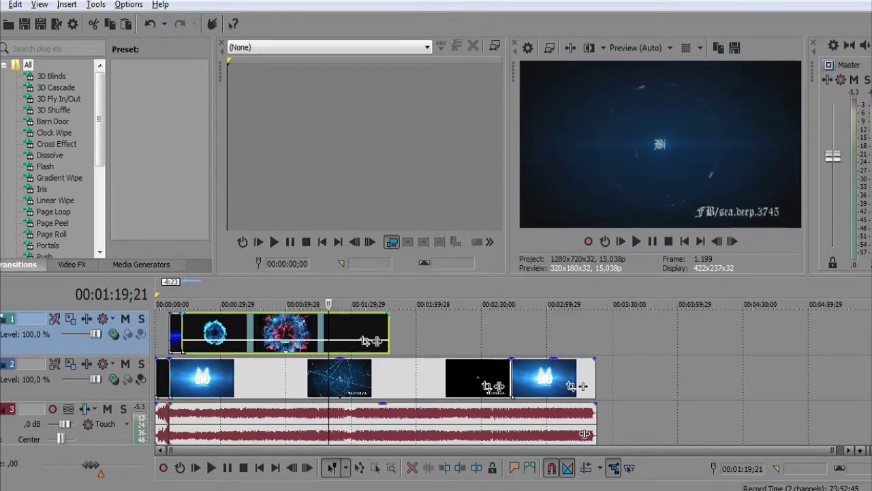
key(alt+Tab)
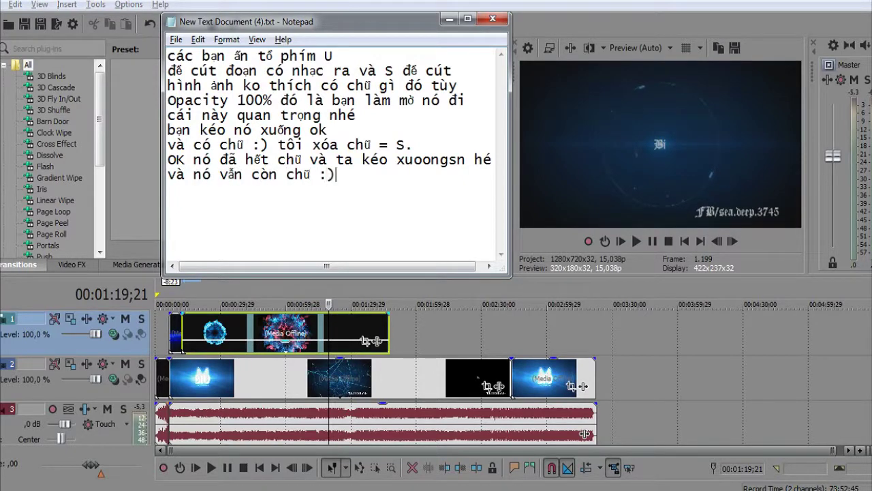
key(ctrl+a)
text(no)
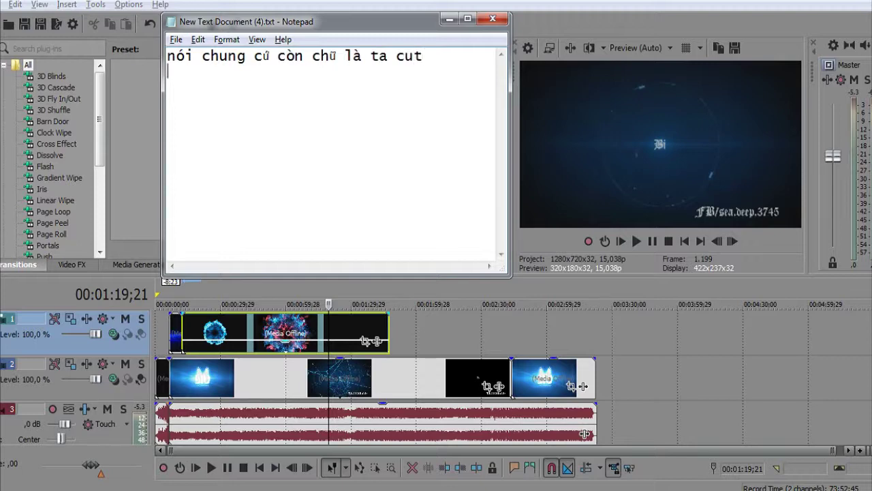
click(585, 434)
key(s)
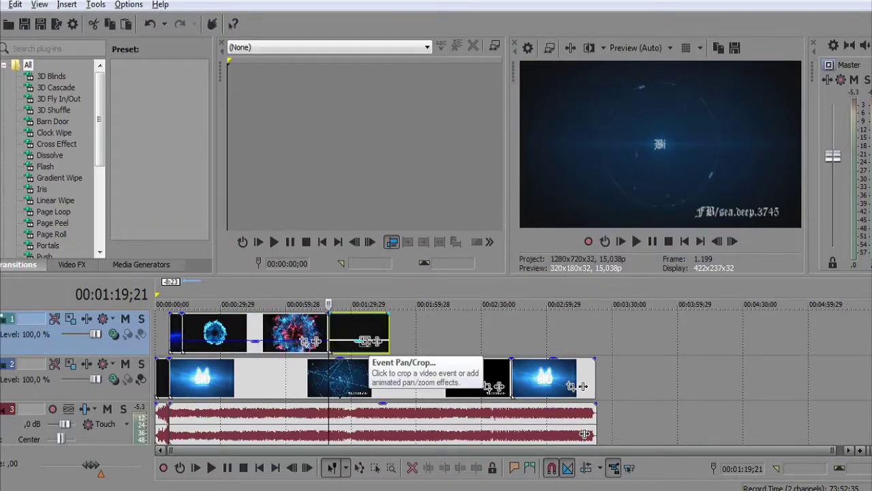
key(space)
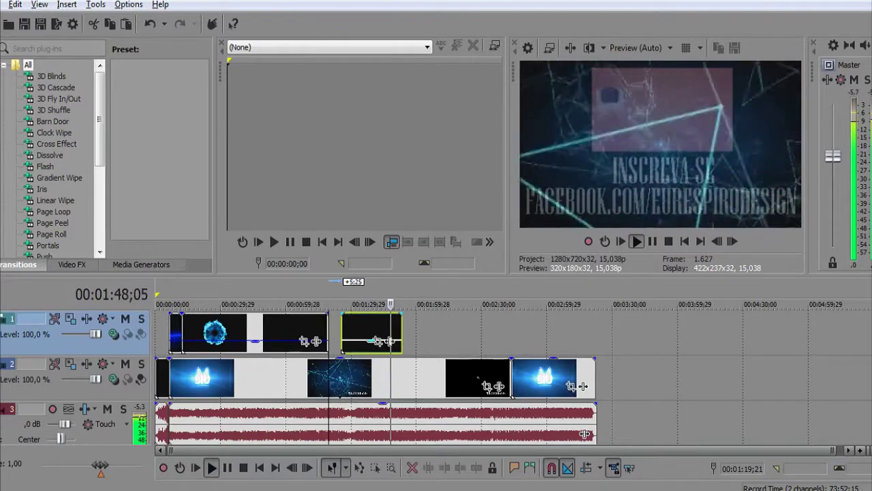
key(alt+Tab)
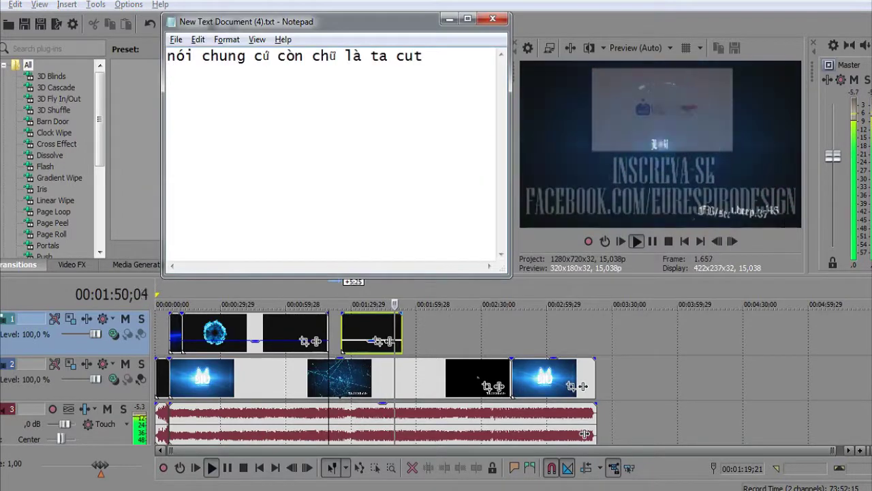
text(r)
text(oif )
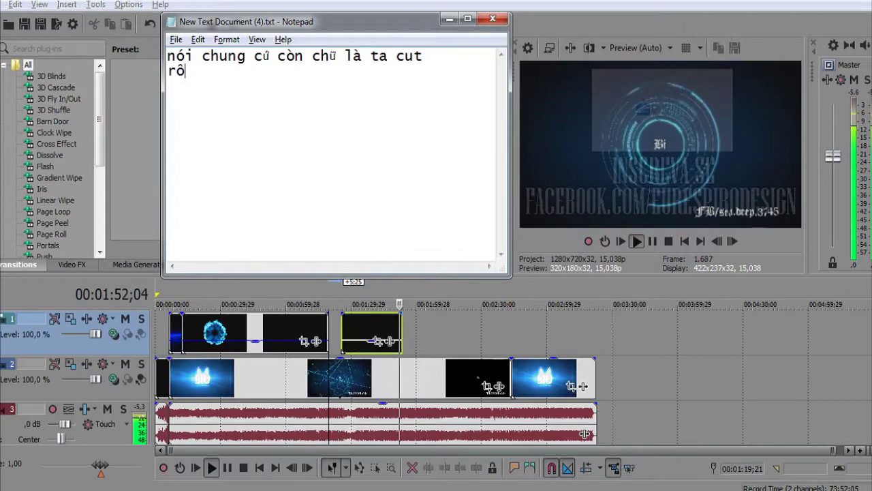
text(el luoo)
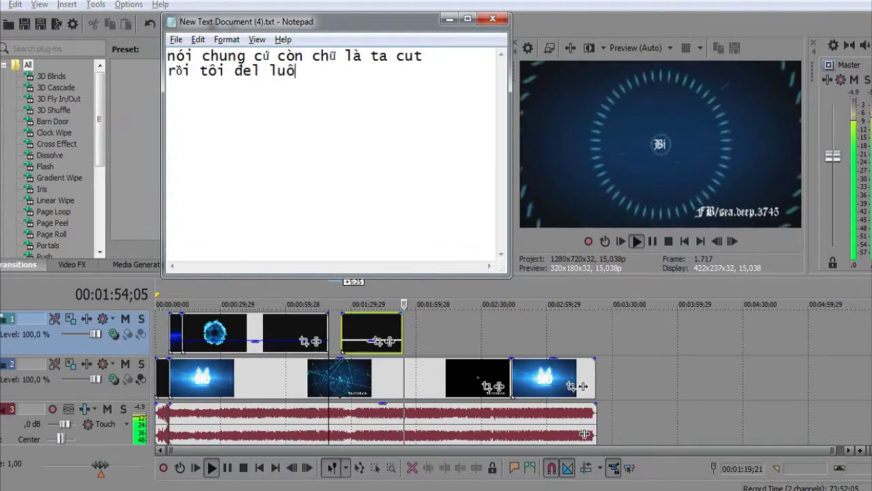
text(n :))
Remove the extra third clip from track 1
click(380, 332)
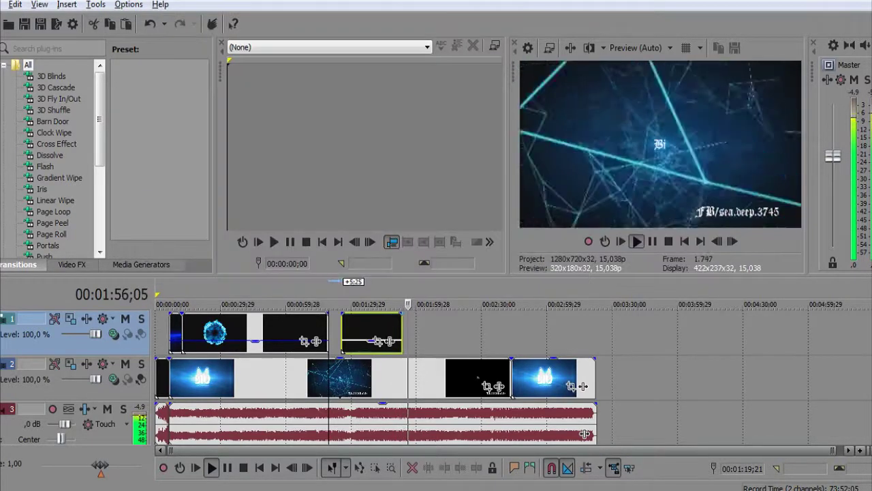
right_click(380, 333)
click(404, 209)
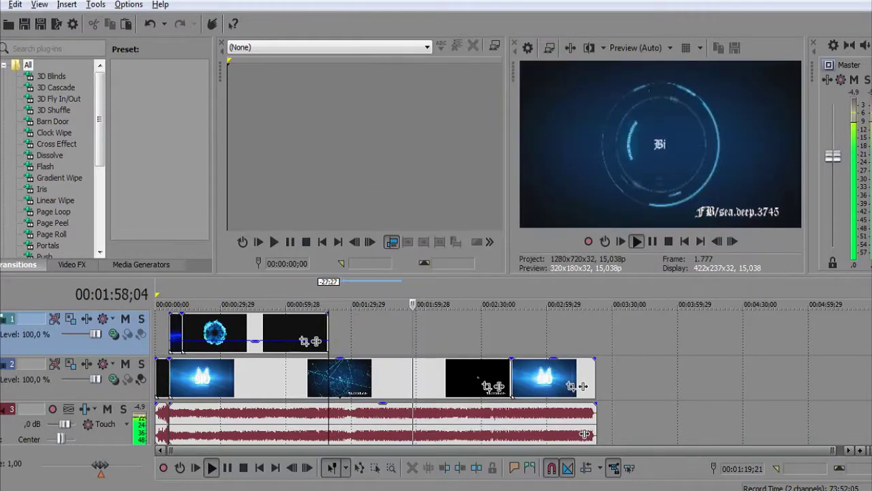
Overlap the two remaining track-1 clips into a crossfade and slide them to the timeline start
key(ctrl+Right)
key(Return)
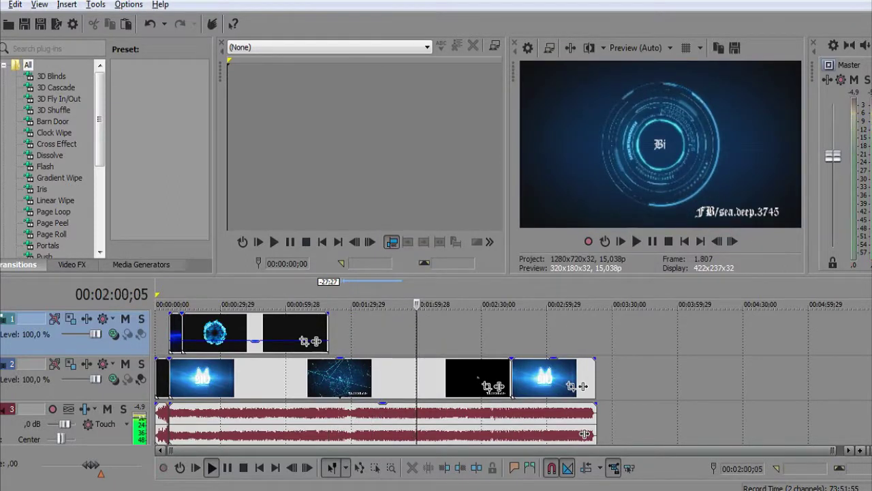
drag(329, 334, 346, 334)
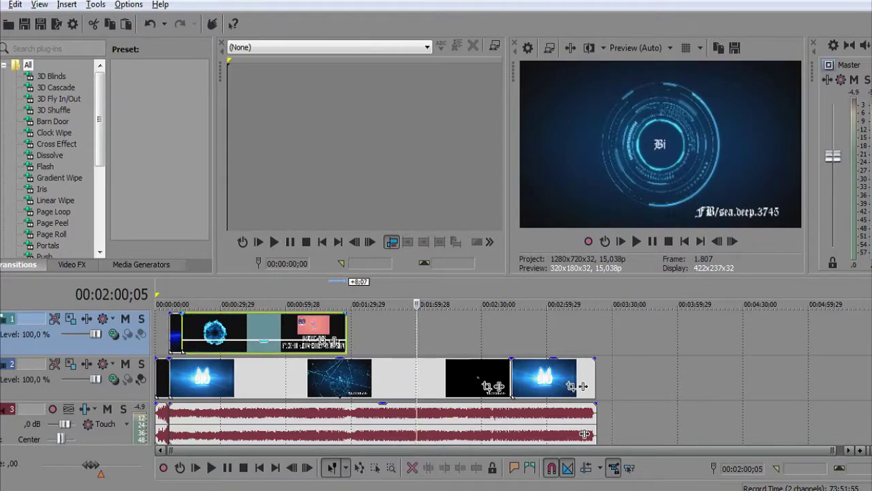
drag(333, 341, 308, 341)
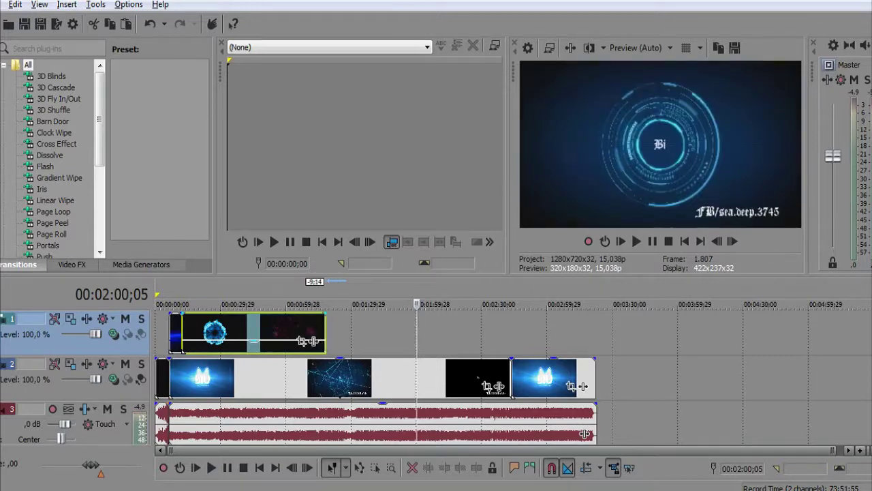
key(space)
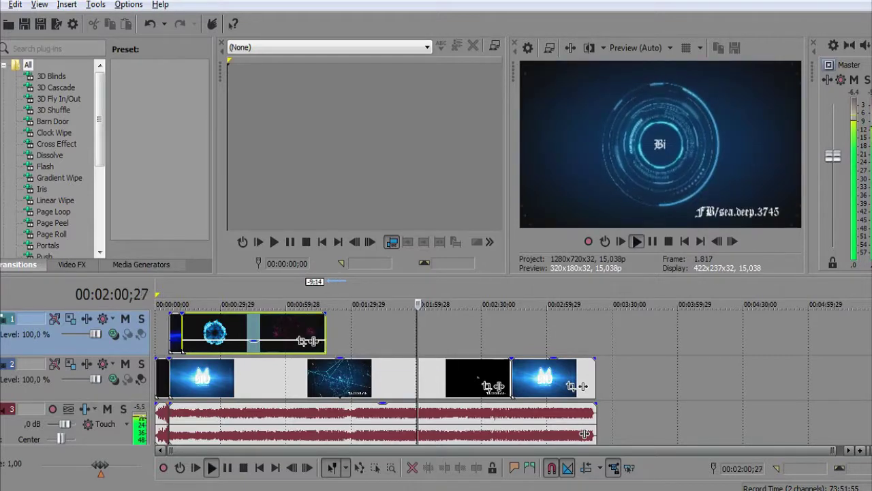
key(Home)
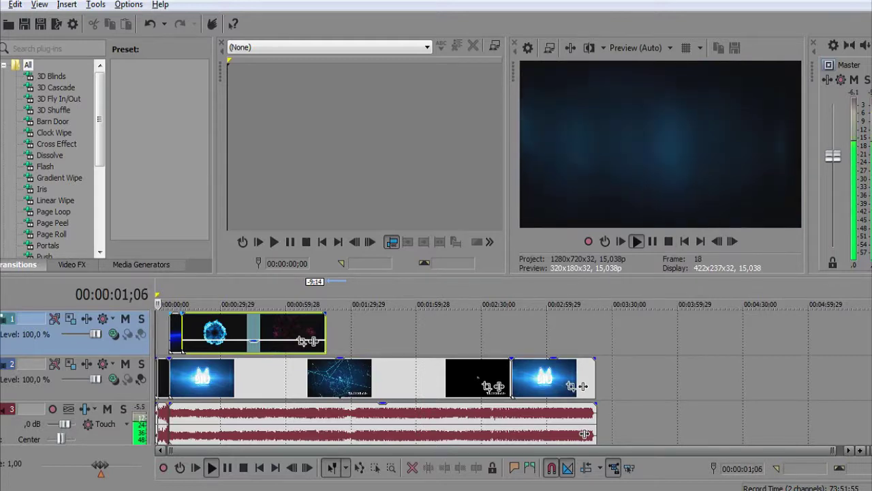
drag(308, 341, 293, 340)
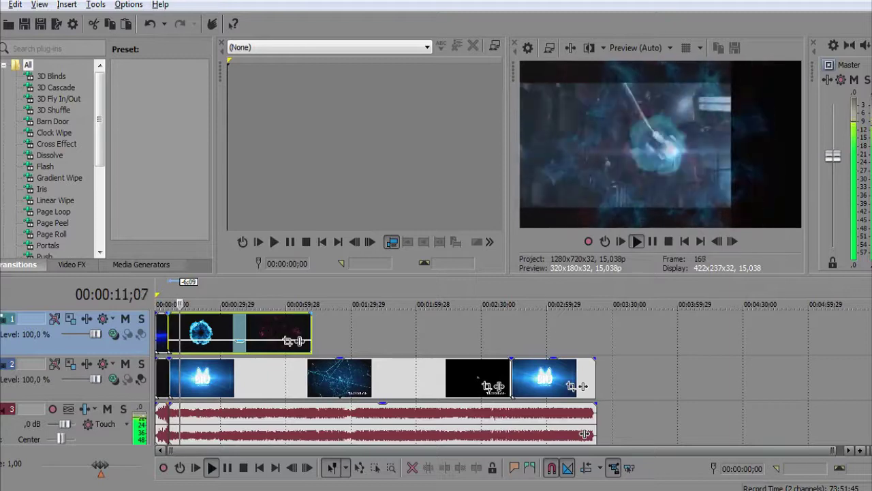
key(Return)
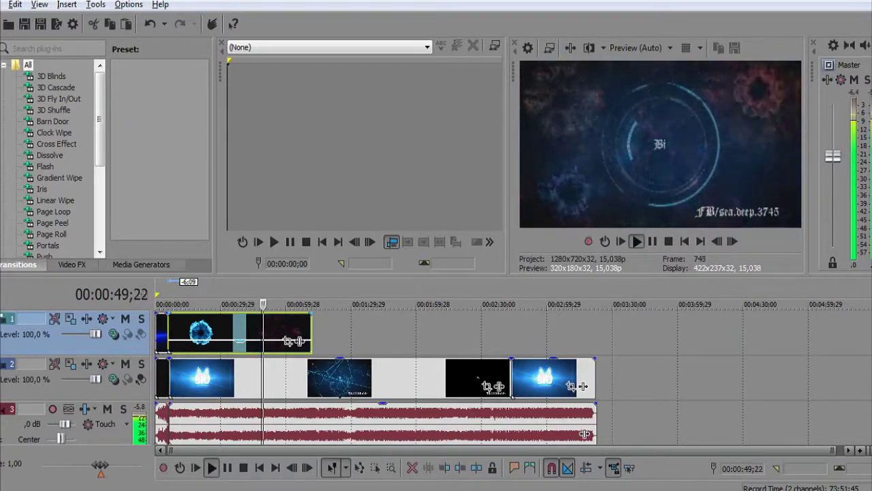
key(Return)
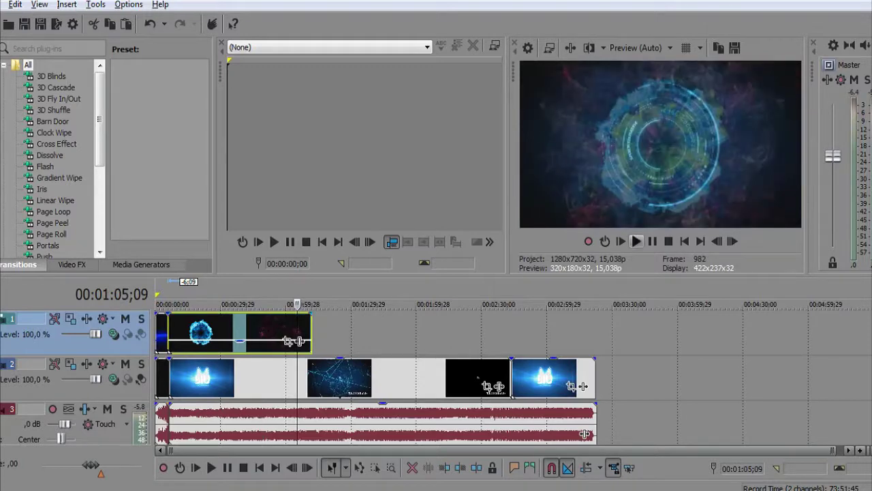
key(space)
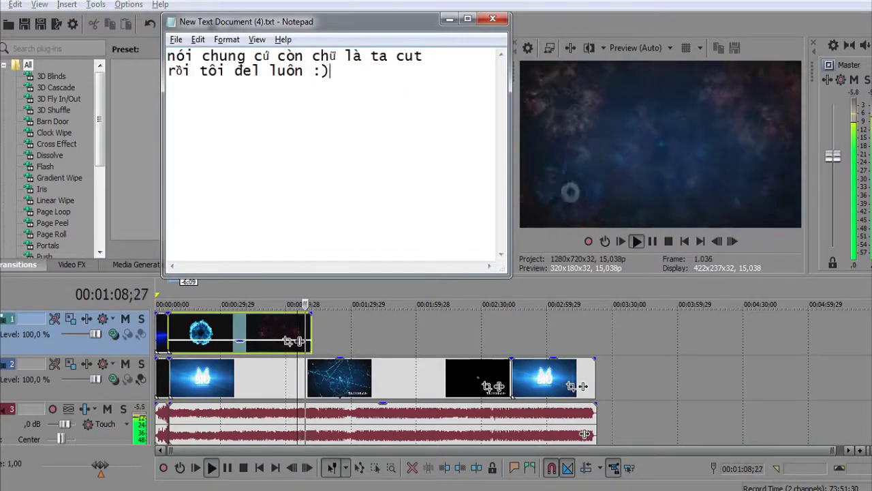
key(ctrl+a)
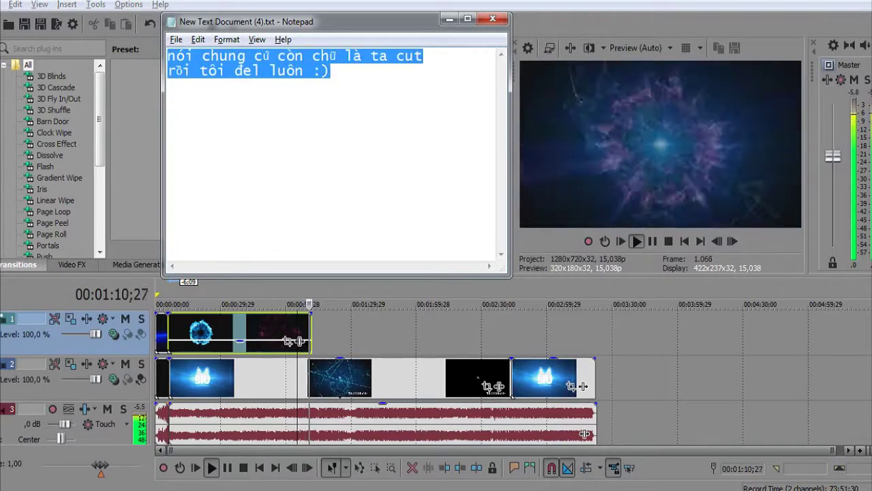
text(vvaan)
key(BackSpace)
key(BackSpace)
key(BackSpace)
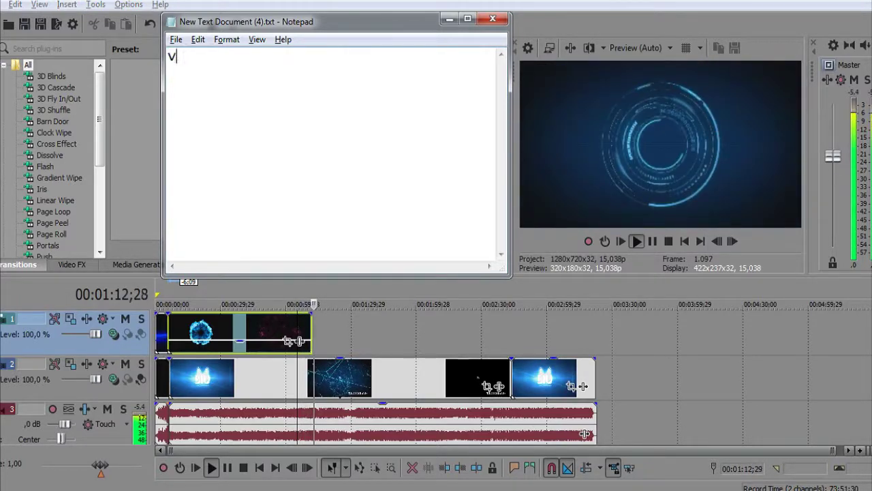
text(ết)
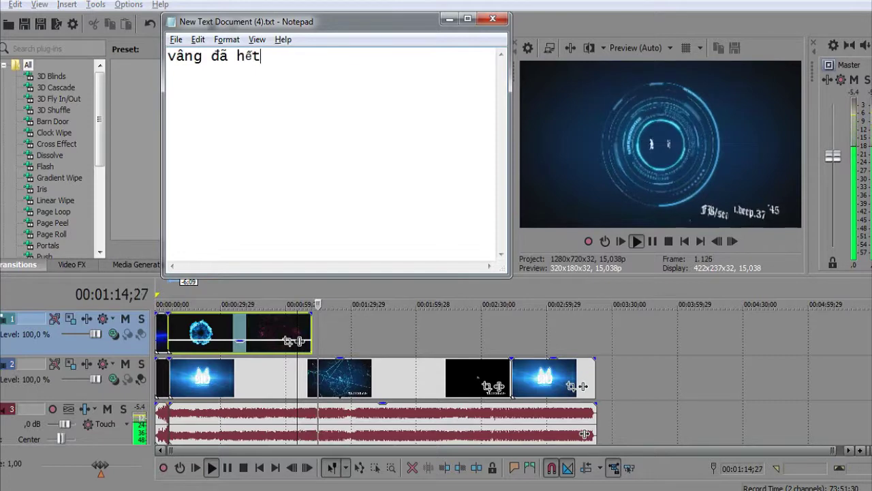
text( chữ ok)
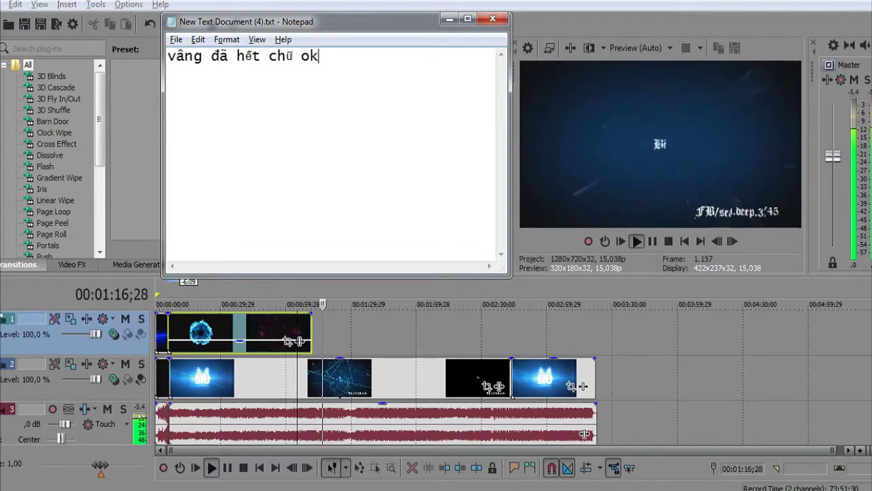
Copy the track-1 clip pair and paste two copies back-to-back after it, closing the gap
key(alt+Tab)
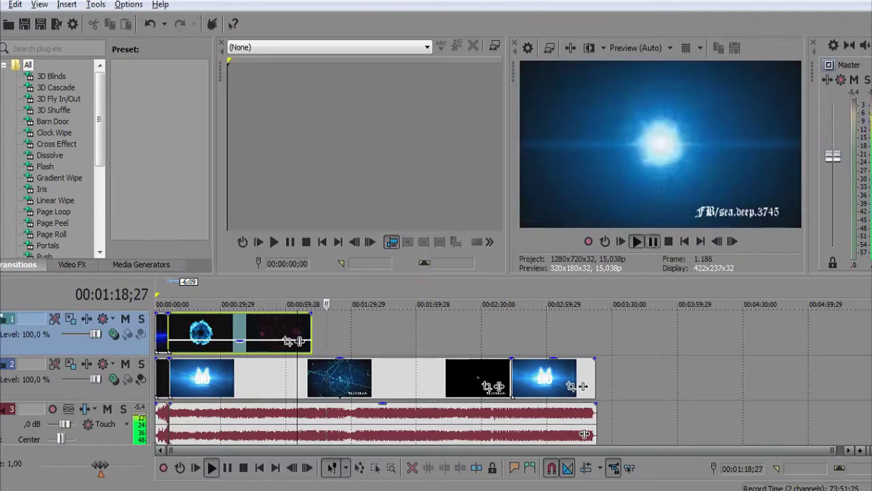
right_click(273, 334)
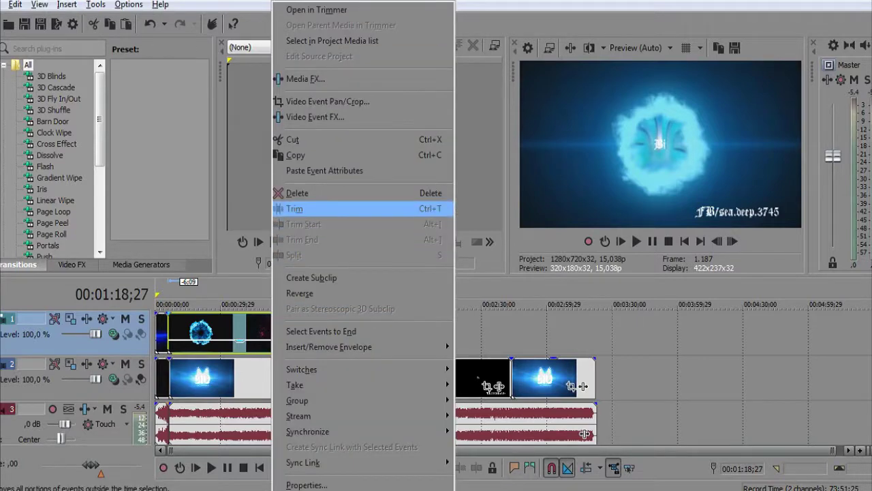
click(300, 155)
right_click(394, 345)
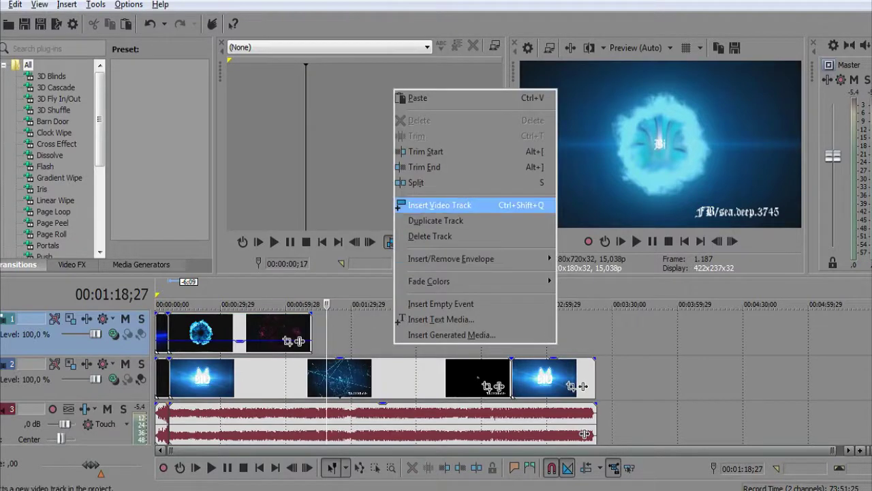
click(418, 98)
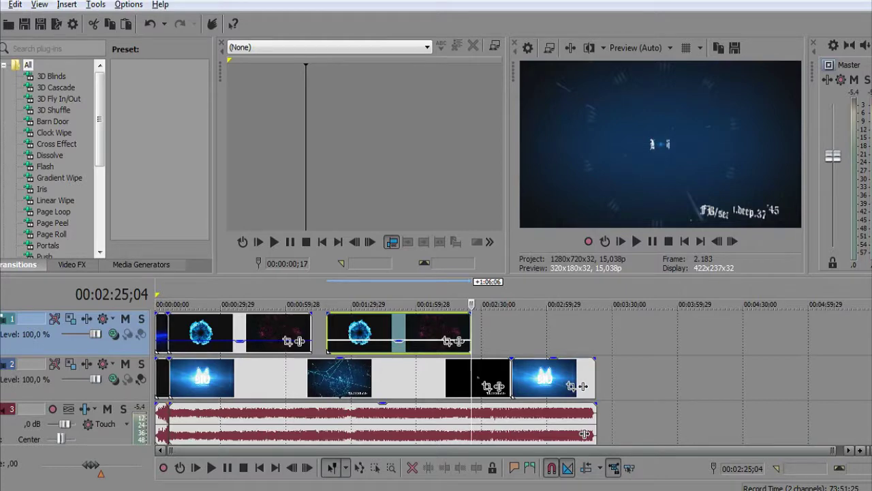
right_click(524, 344)
click(545, 91)
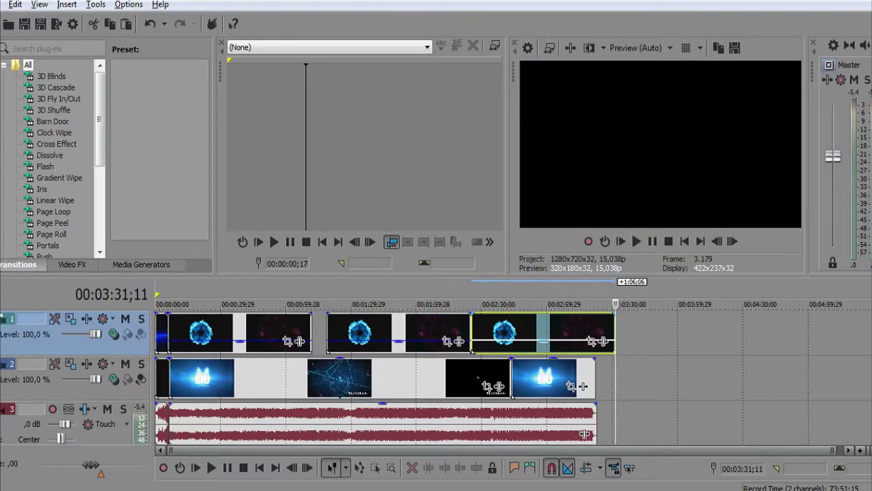
mouse_move(504, 333)
mouse_down()
mouse_move(345, 333)
mouse_move(490, 333)
mouse_up()
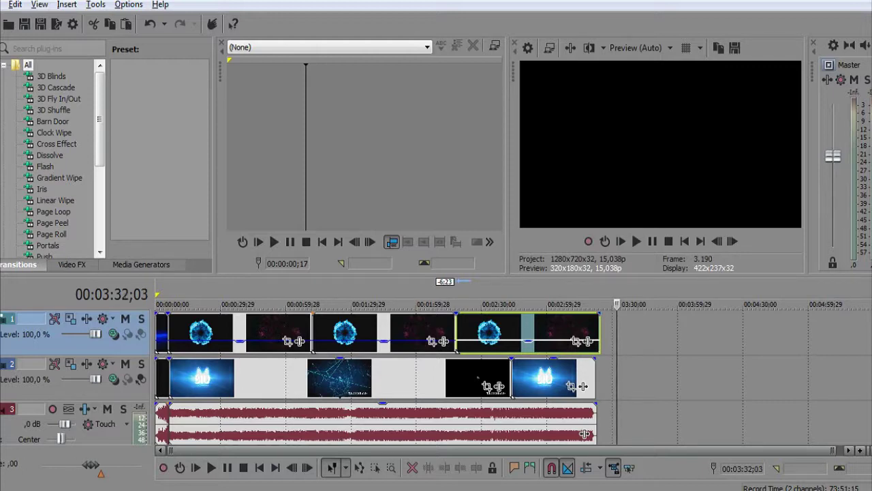
Check the project end against the last copy, then return to the timeline start
key(End)
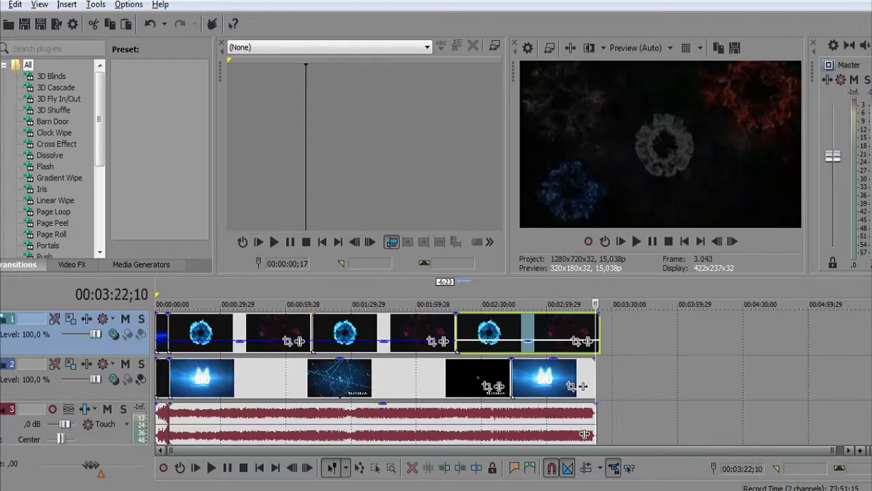
key(Escape)
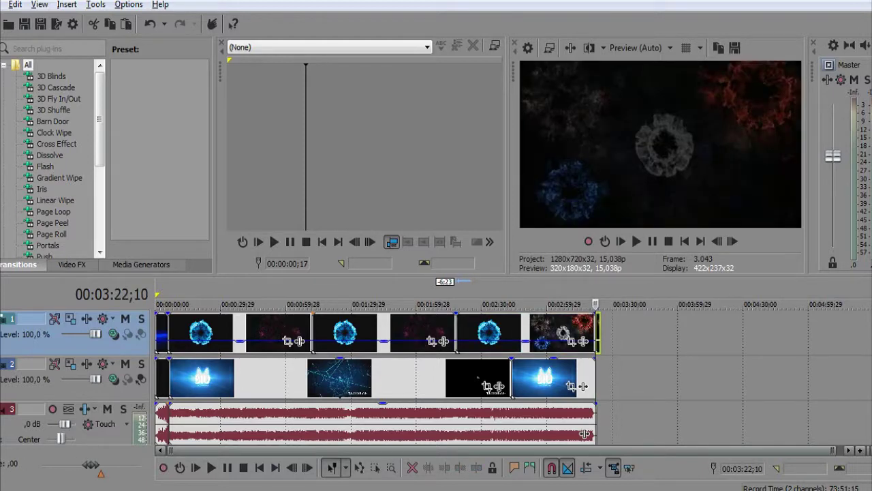
right_click(585, 433)
key(Escape)
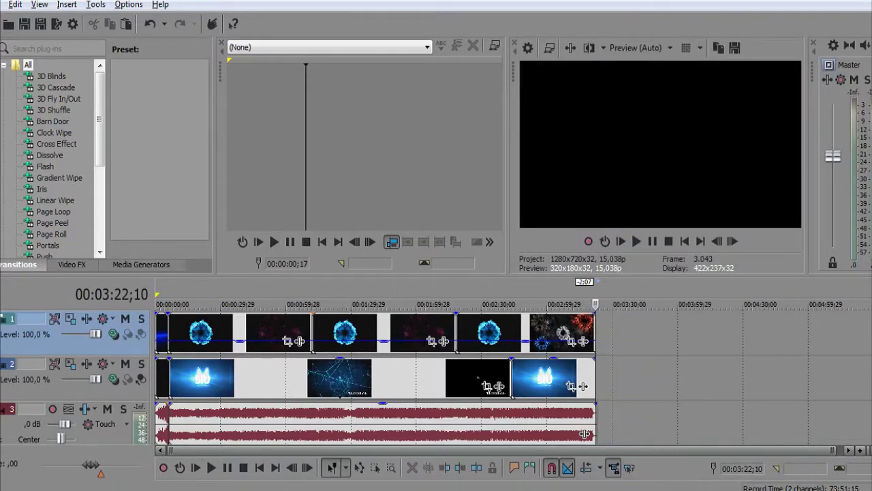
key(Home)
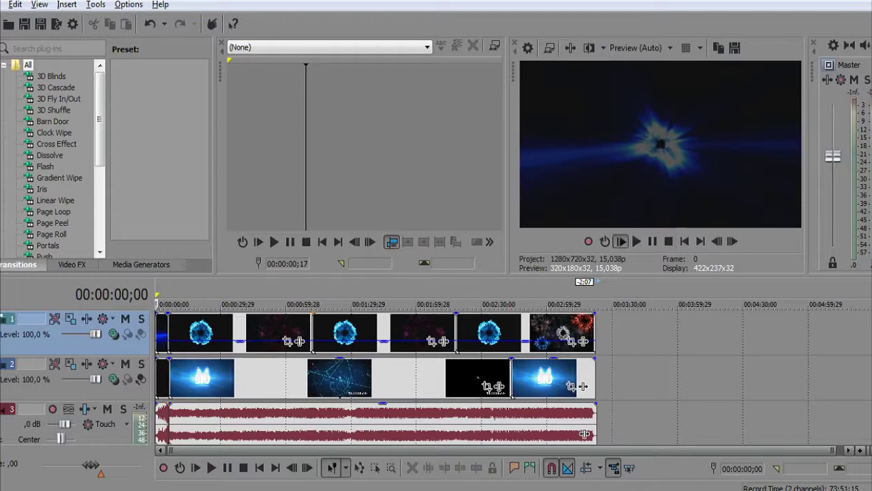
Play the project, then replace the note with a line suggesting the effect can be dragged later
key(space)
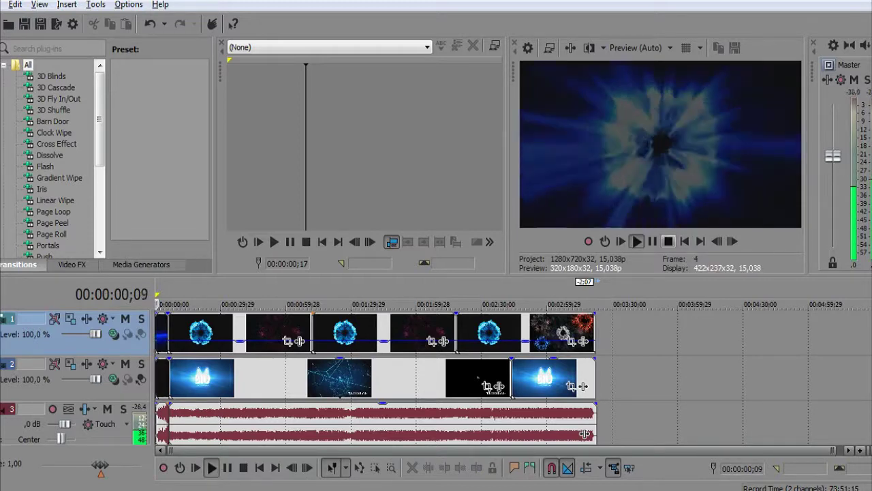
key(alt+Tab)
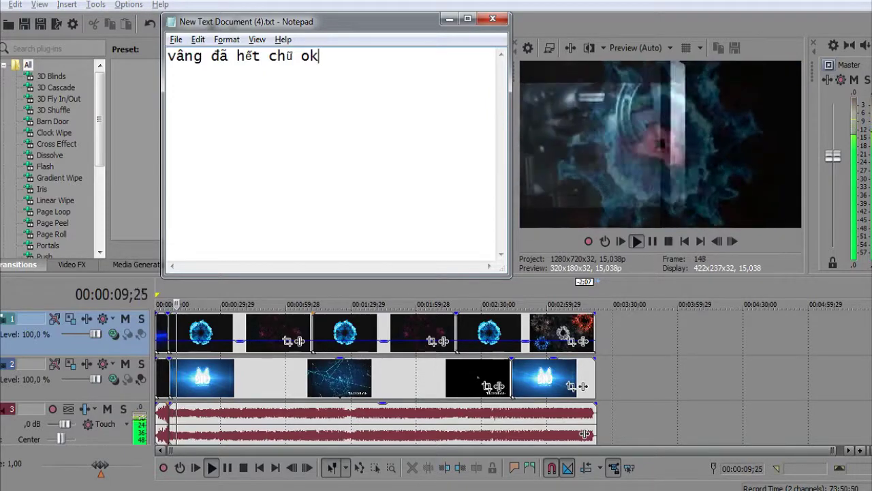
key(ctrl+a)
key(BackSpace)
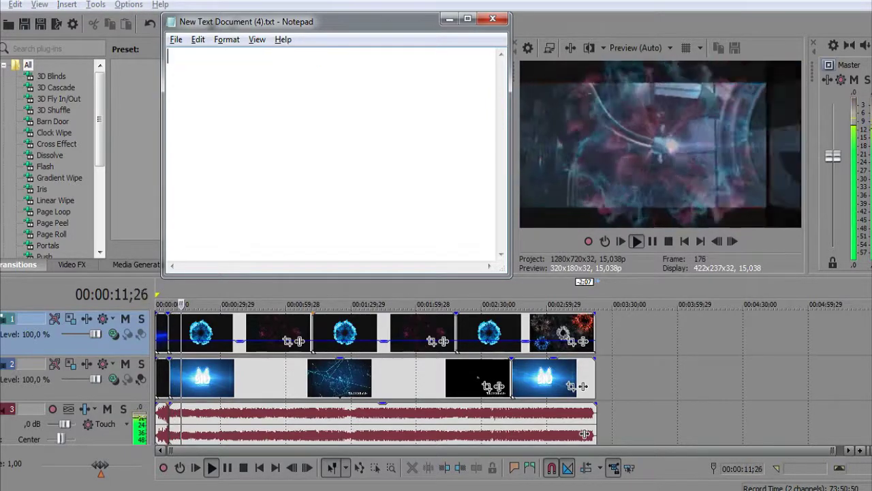
text(nếu bạn ko)
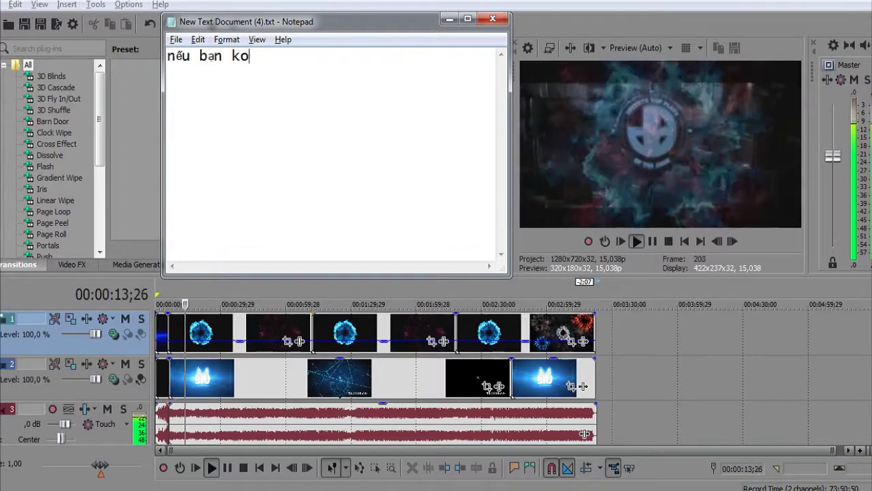
text( muo)
text(eu juwn)
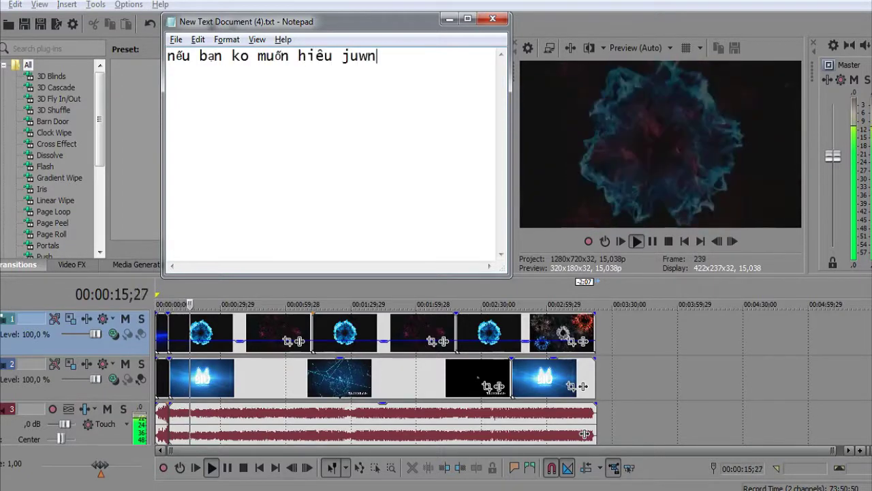
key(BackSpace)
key(BackSpace)
key(BackSpace)
key(BackSpace)
text(ứng d)
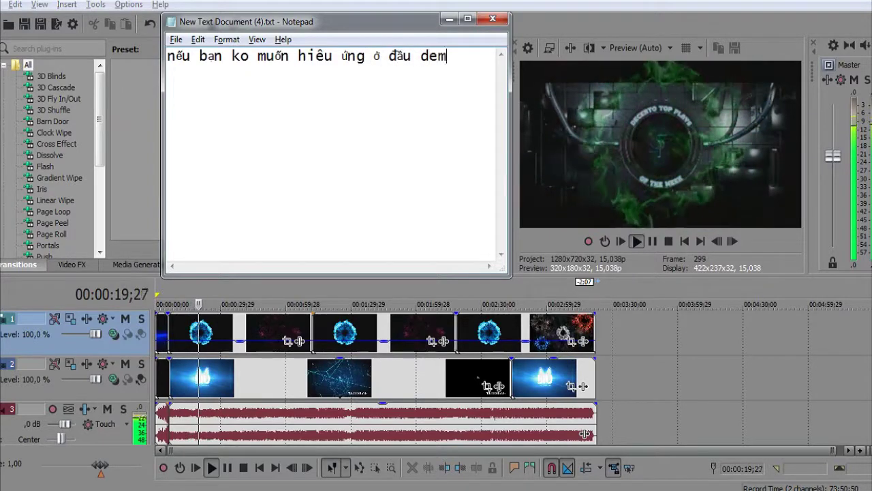
text(o thì có thể )
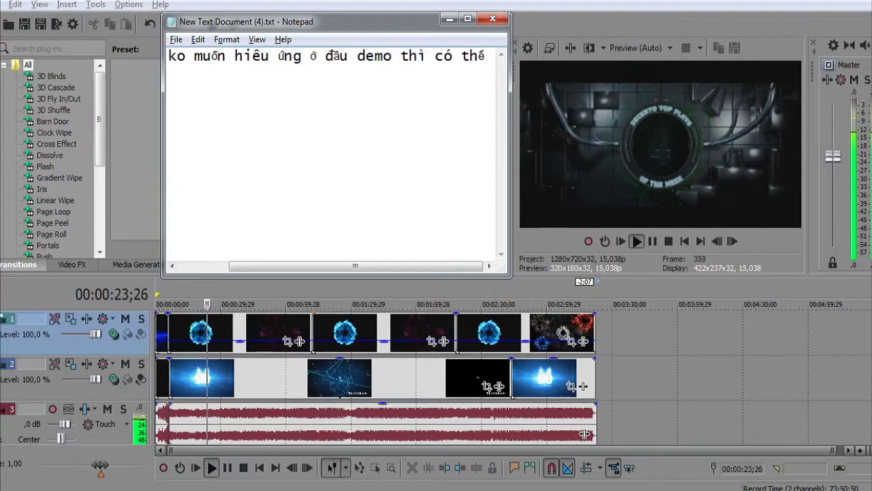
text(kéo nó ve)
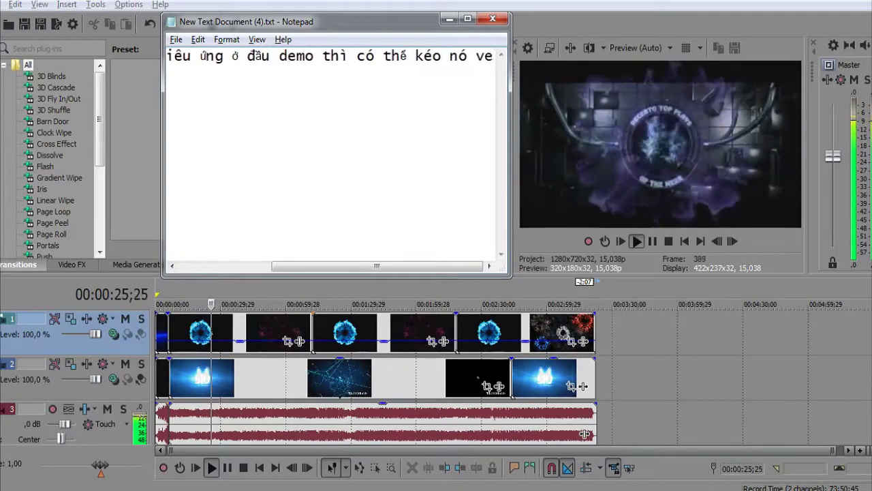
text(è sau ok)
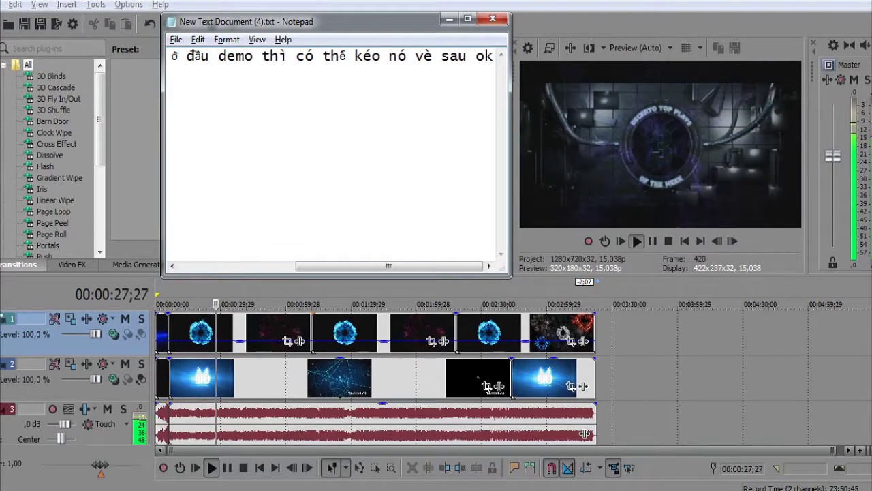
Bring the VEGAS timeline back in front of the note
key(ctrl+a)
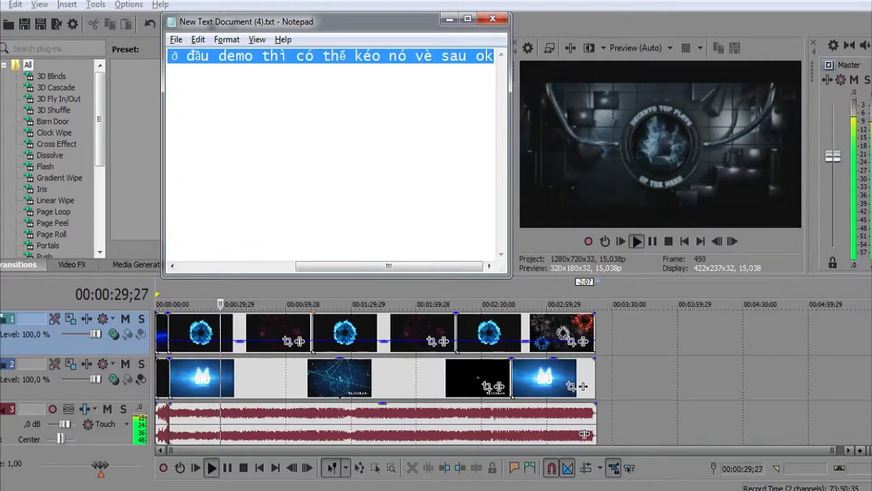
key(Home)
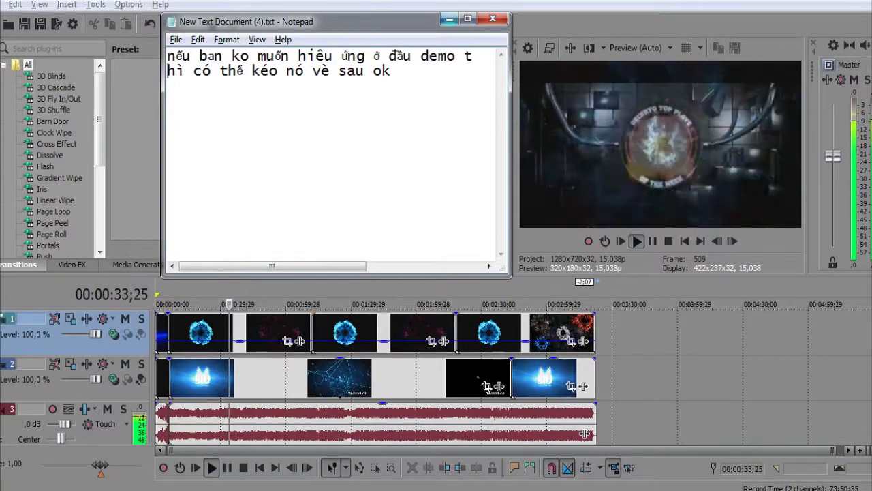
click(585, 433)
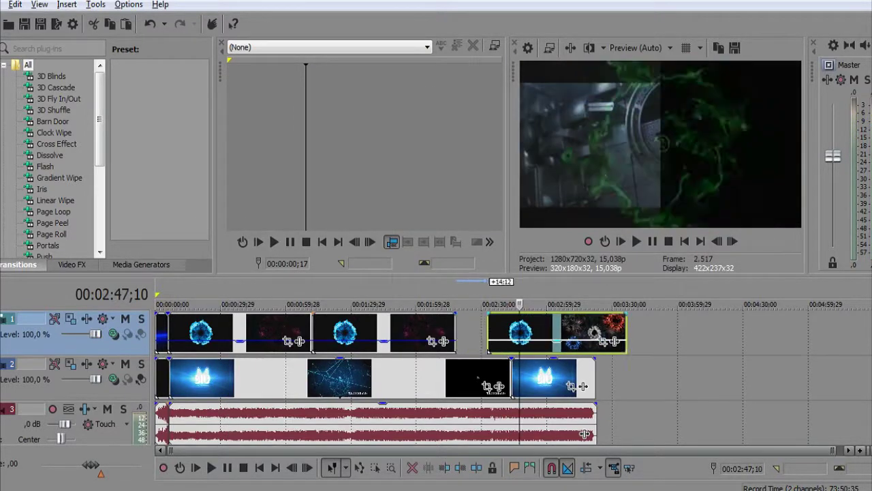
Shift the track 1 clips later and butt the groups together without gaps
mouse_move(407, 332)
mouse_down()
mouse_move(415, 332)
mouse_move(270, 333)
mouse_up()
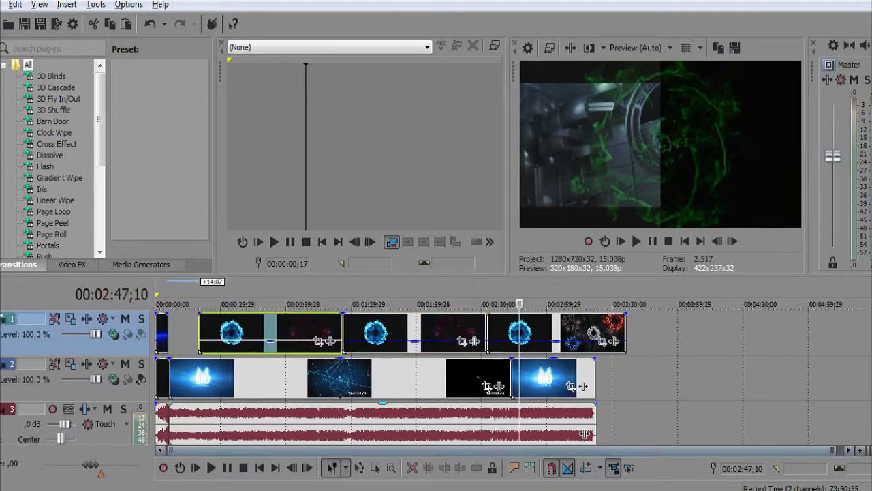
drag(162, 332, 176, 332)
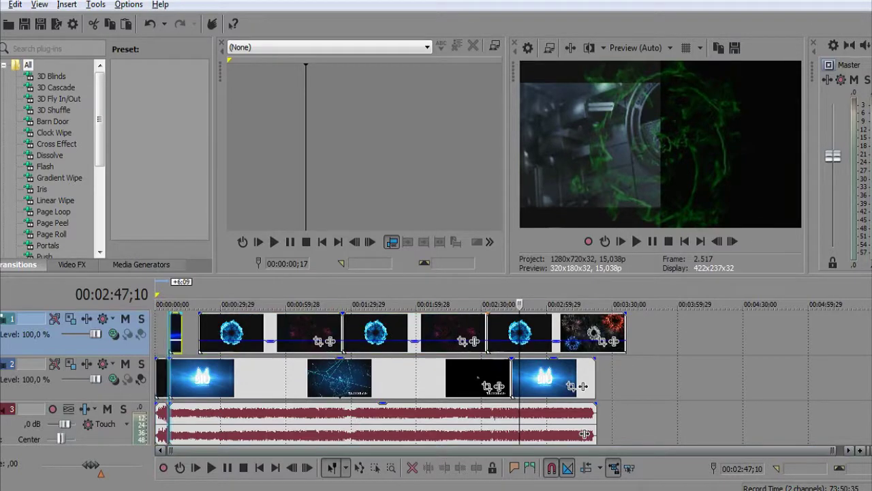
mouse_move(232, 333)
mouse_down()
mouse_move(214, 333)
mouse_move(359, 333)
mouse_up()
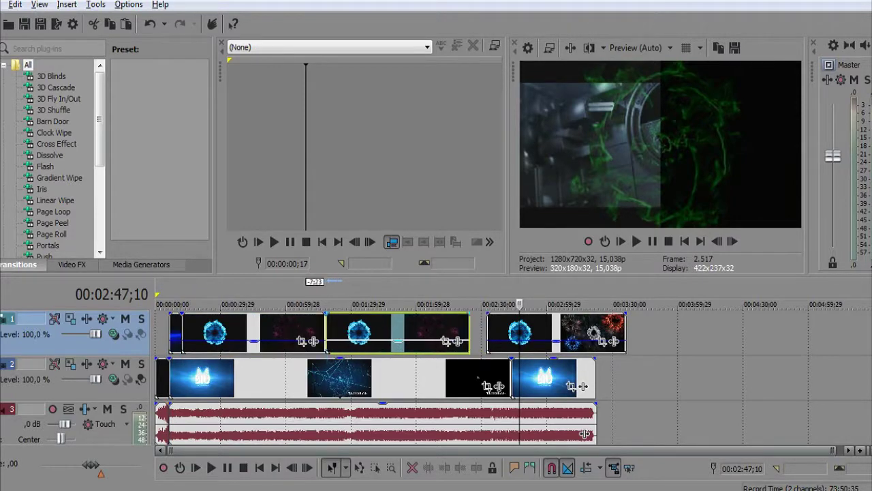
drag(594, 332, 578, 333)
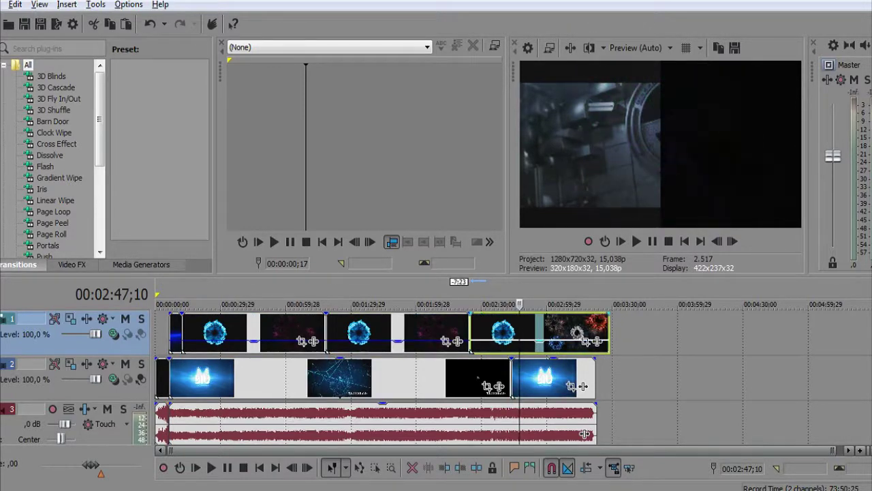
Delete the leftover final track 1 event and replay the project from the start
click(585, 434)
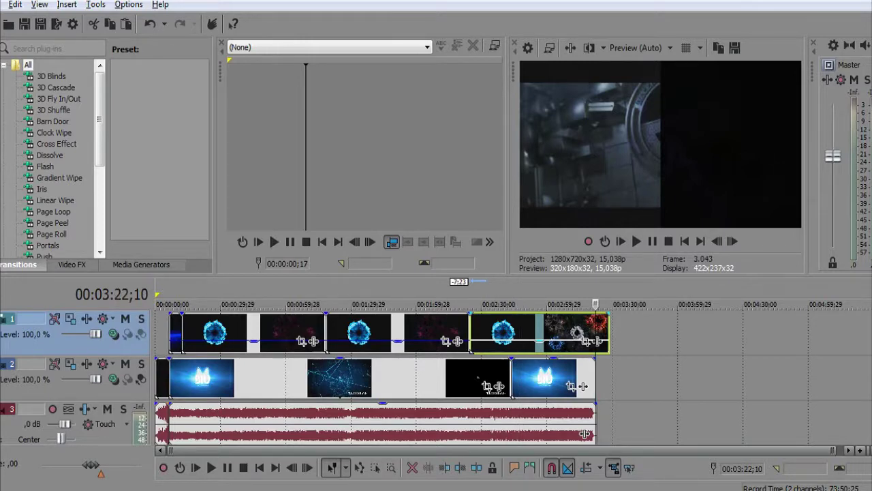
right_click(600, 332)
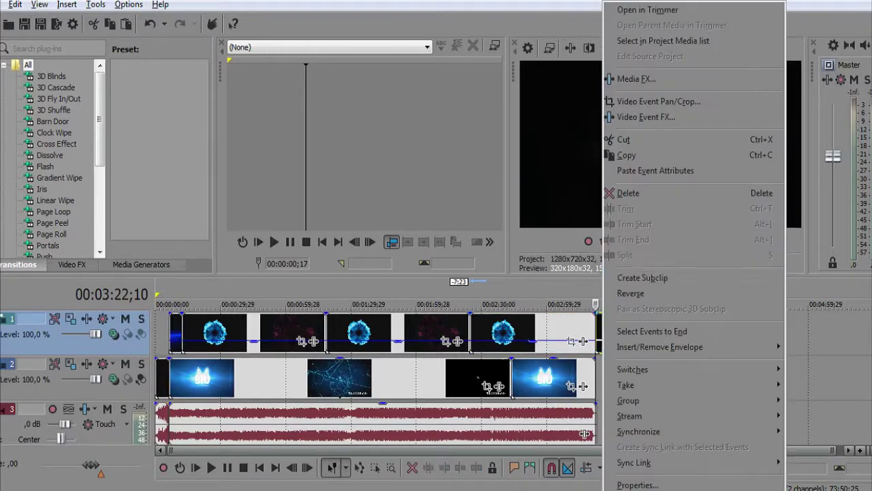
click(628, 193)
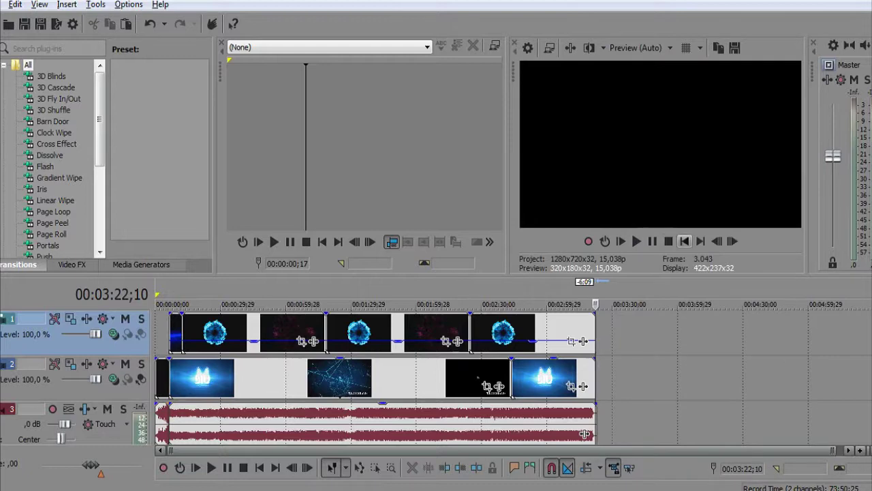
key(ctrl+Home)
key(space)
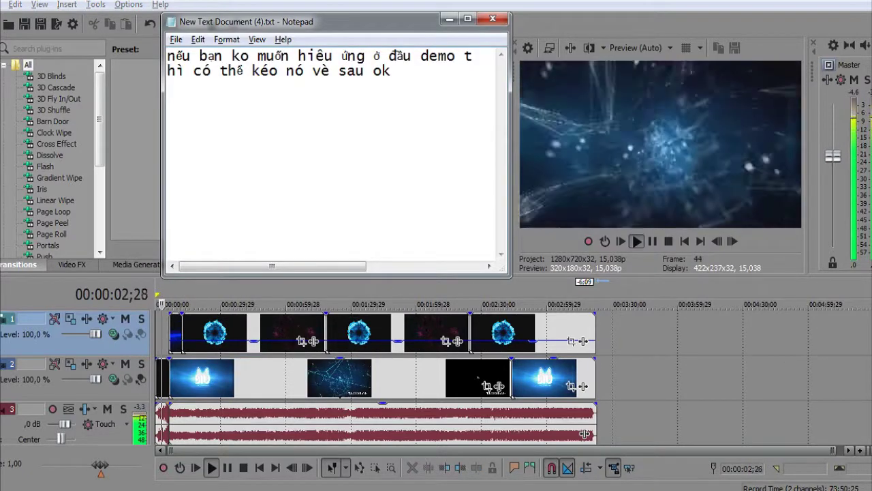
Rewrite the note, adding a second line 'bây giờ minh chèn hình ảnh nhes'
key(ctrl+a)
key(BackSpace)
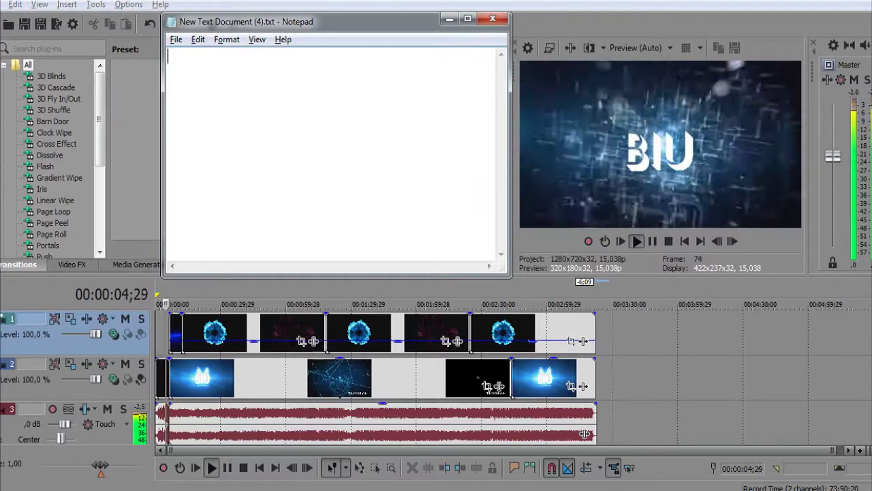
text(rồi ko b)
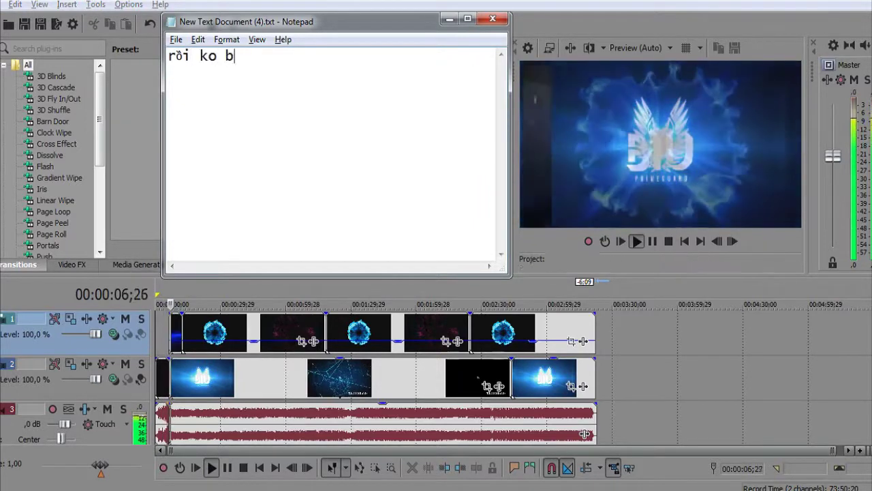
text(i tre đ)
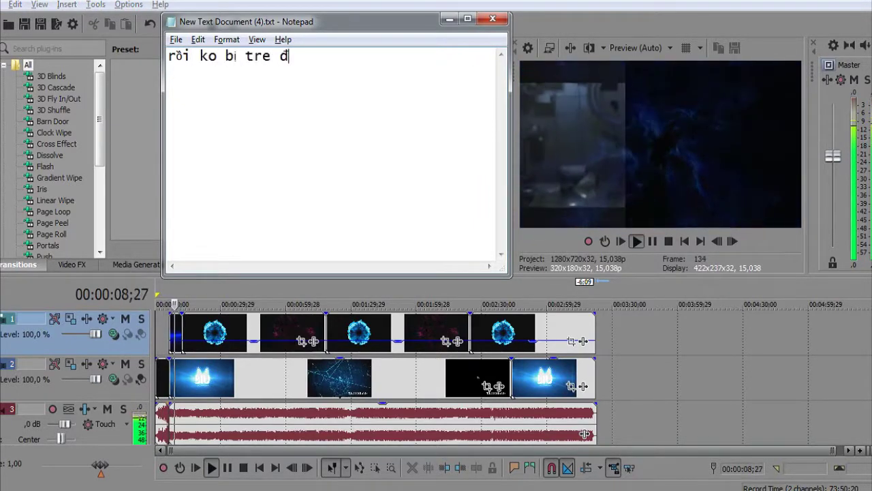
key(BackSpace)
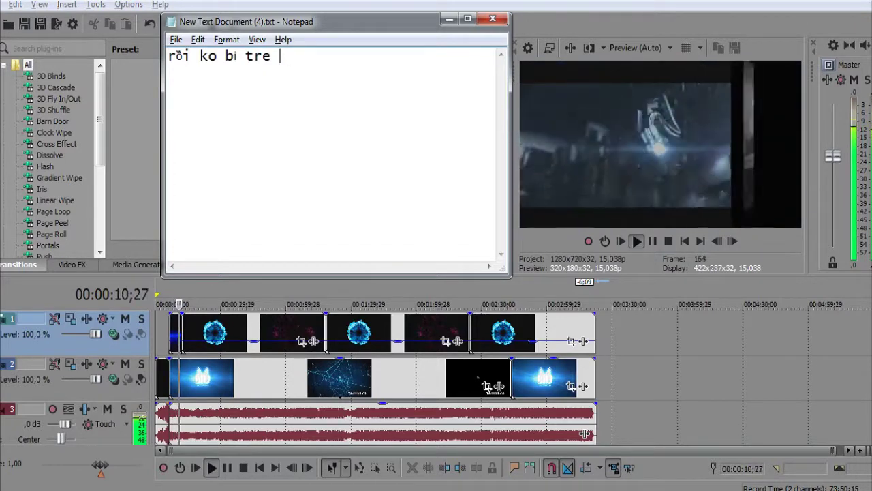
key(BackSpace)
key(BackSpace)
key(BackSpace)
key(BackSpace)
text(che đoan d)
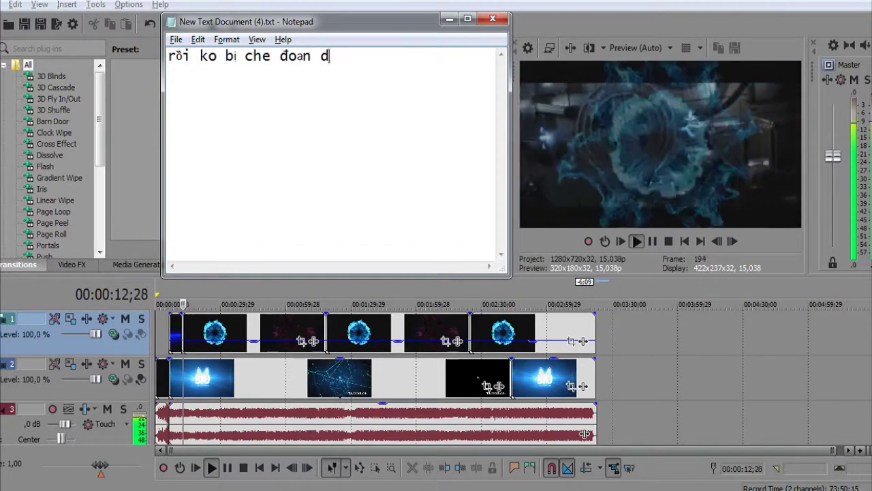
text(e)
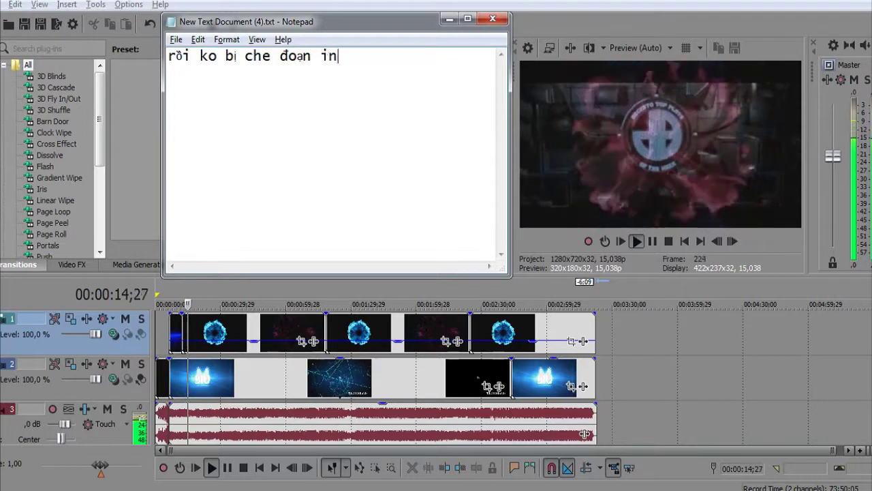
text())
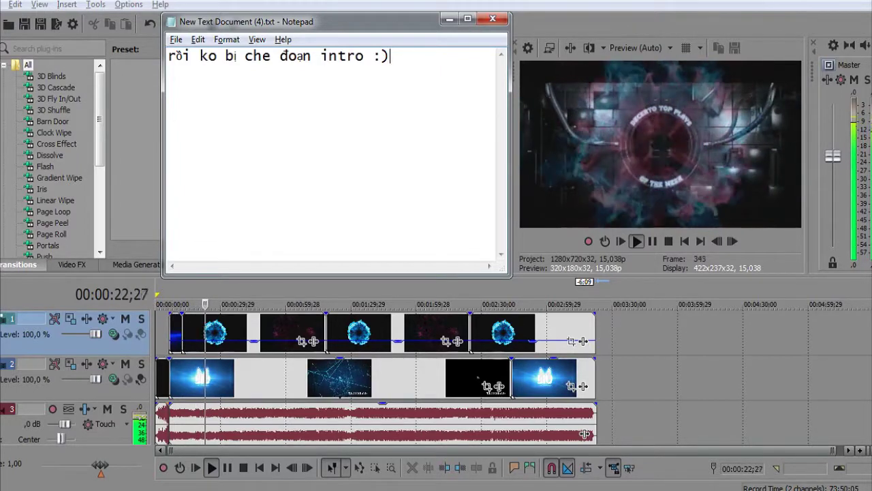
key(Return)
text(bây giờ)
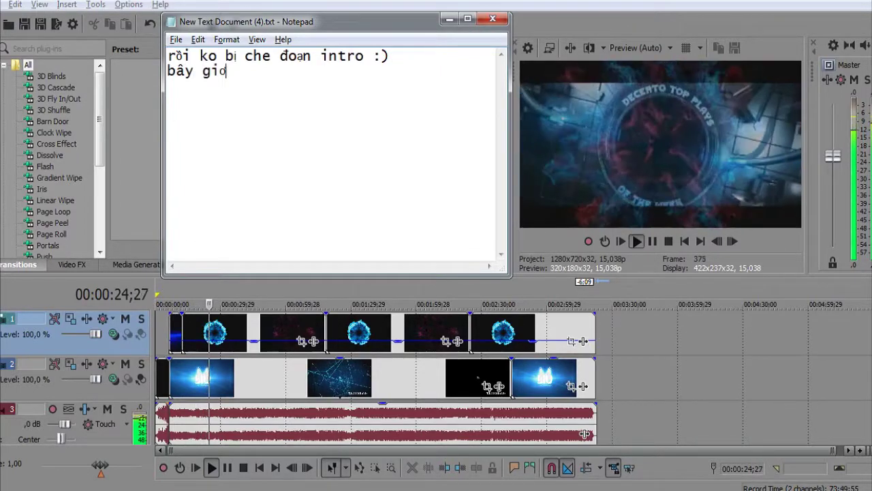
text( minh chèn )
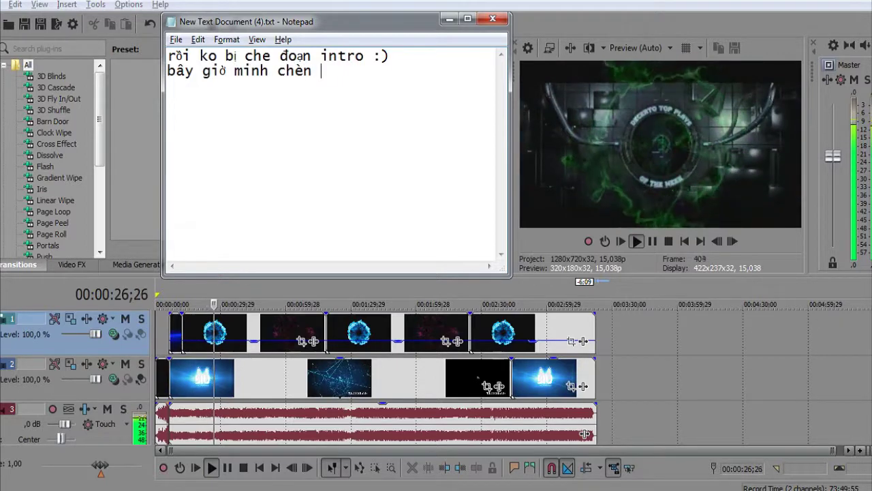
text(hình ảnh nhe)
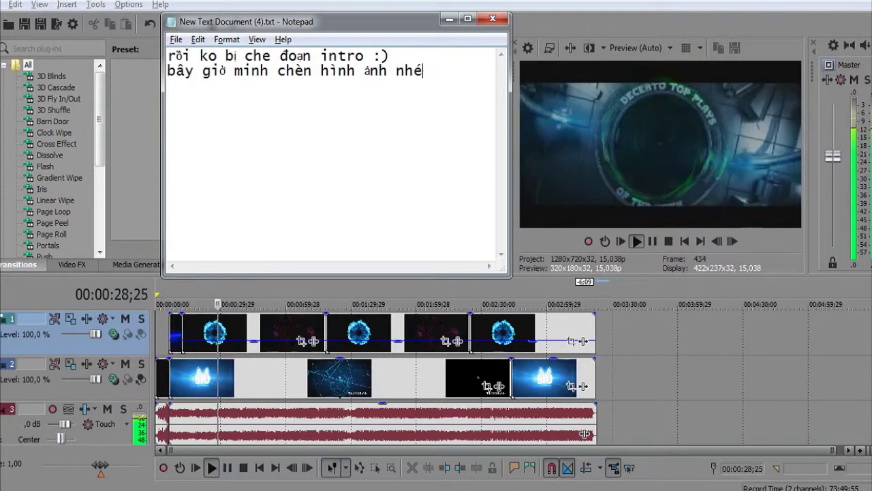
text(s)
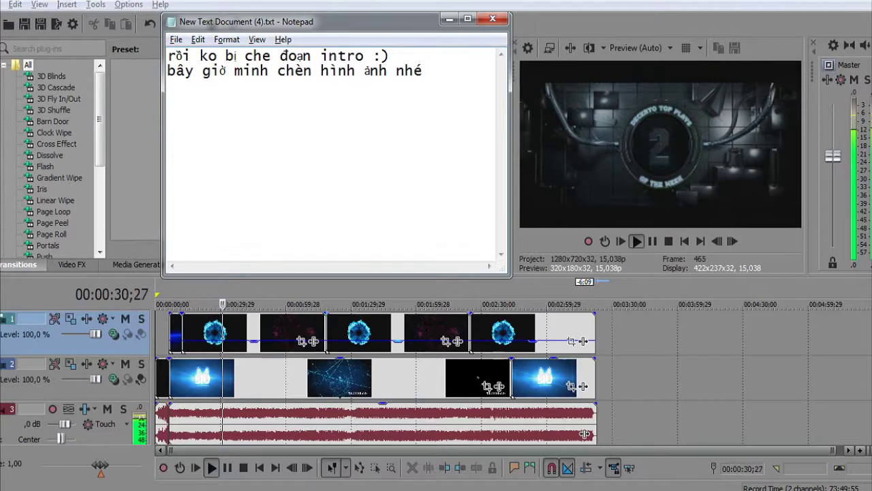
Hide the notes to view the track options, then return to the notes and select the old text
click(449, 19)
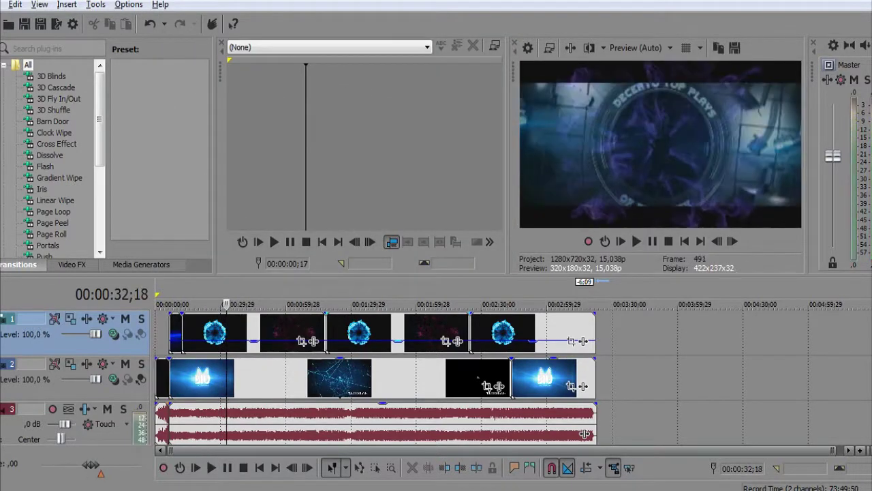
right_click(126, 387)
key(Escape)
key(alt+Tab)
key(ctrl+a)
Insert a new empty video track at the top of the track list
text(ba)
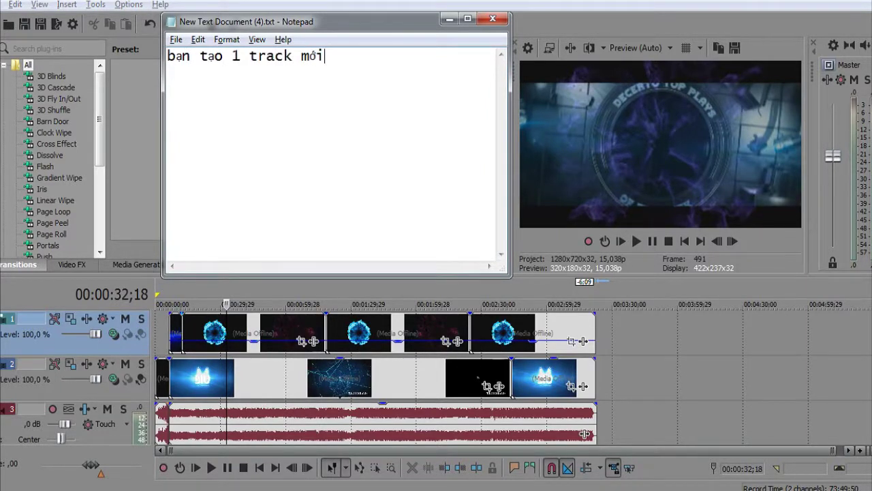
key(alt+Tab)
right_click(127, 386)
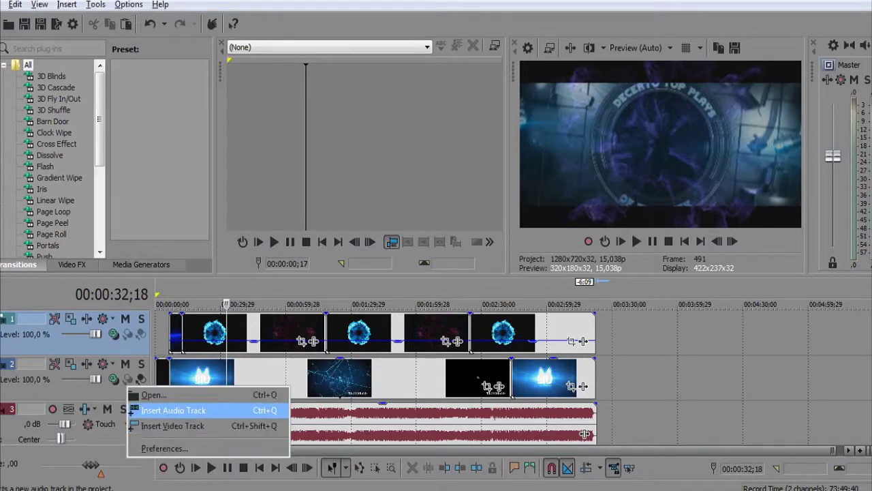
click(173, 425)
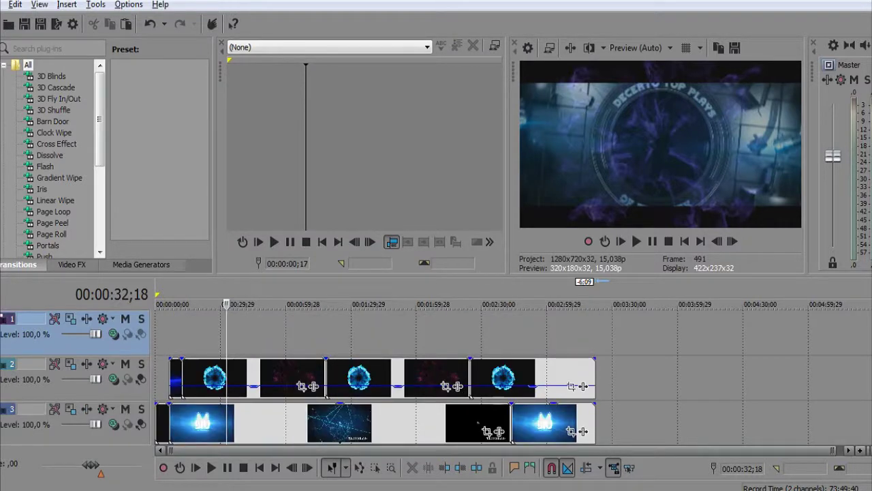
right_click(191, 330)
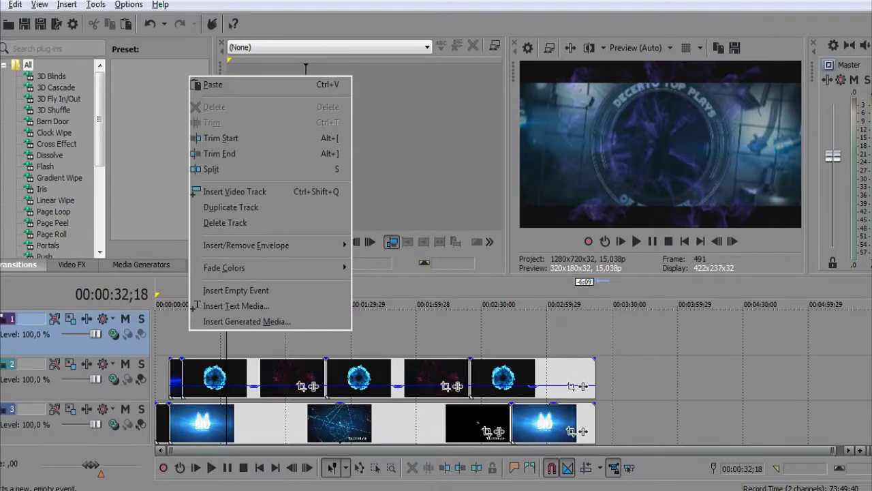
key(ctrl+s)
click(609, 47)
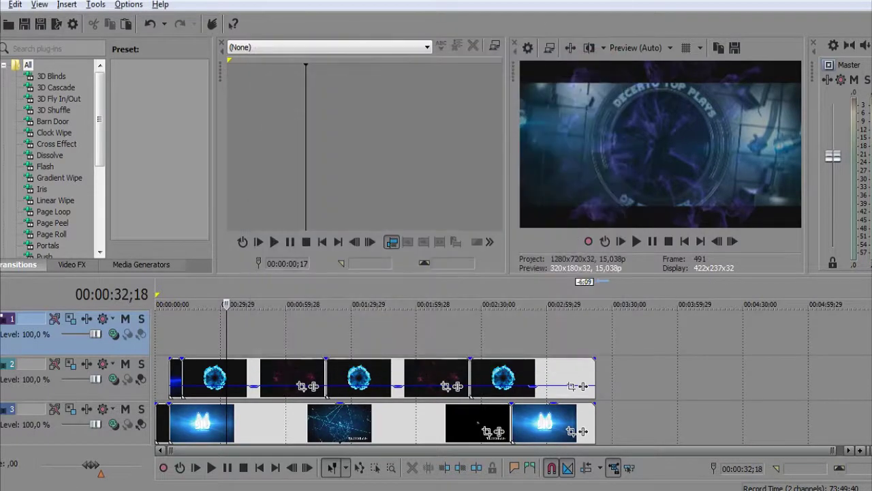
Import the tattooed-man-with-puppy JPEG from the Desktop onto the new track, stretched to the intro's end
key(ctrl+o)
click(35, 108)
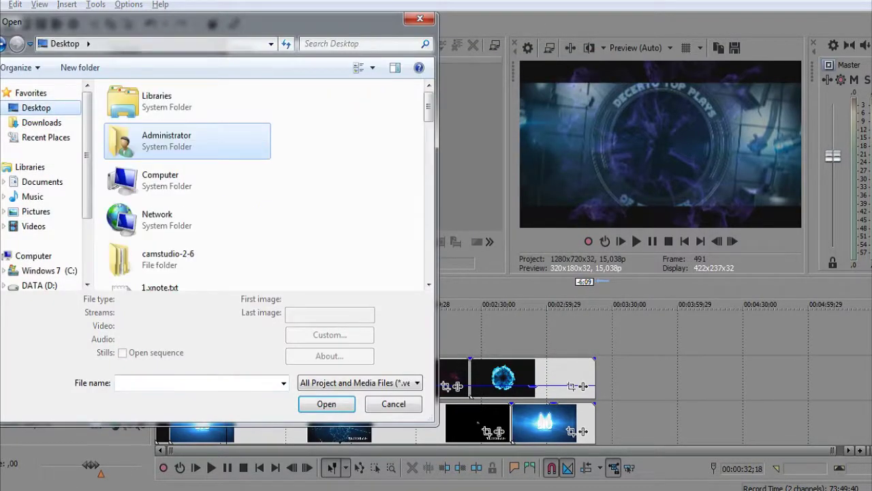
scroll(259, 184, down, 3)
scroll(266, 184, down, 3)
double_click(190, 164)
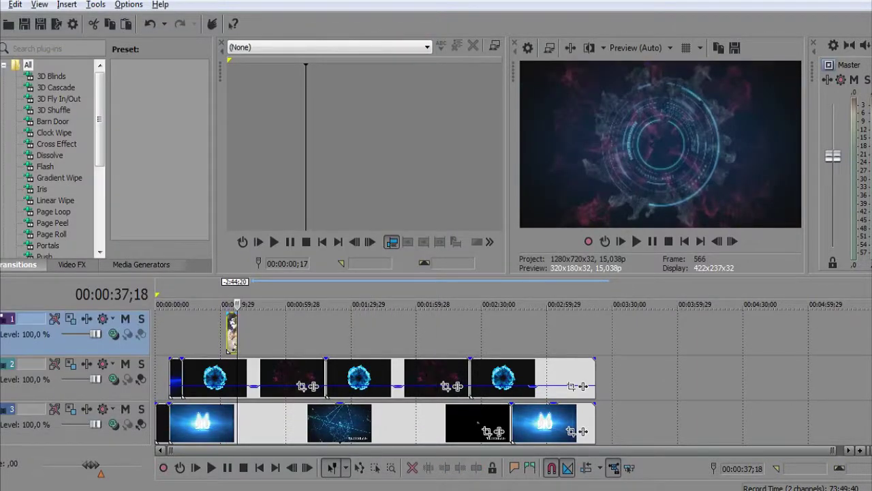
drag(238, 334, 594, 335)
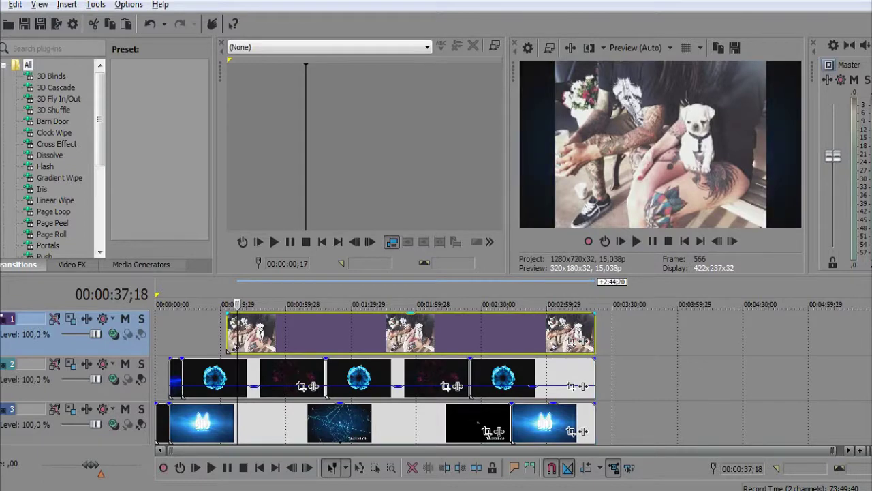
key(alt+Tab)
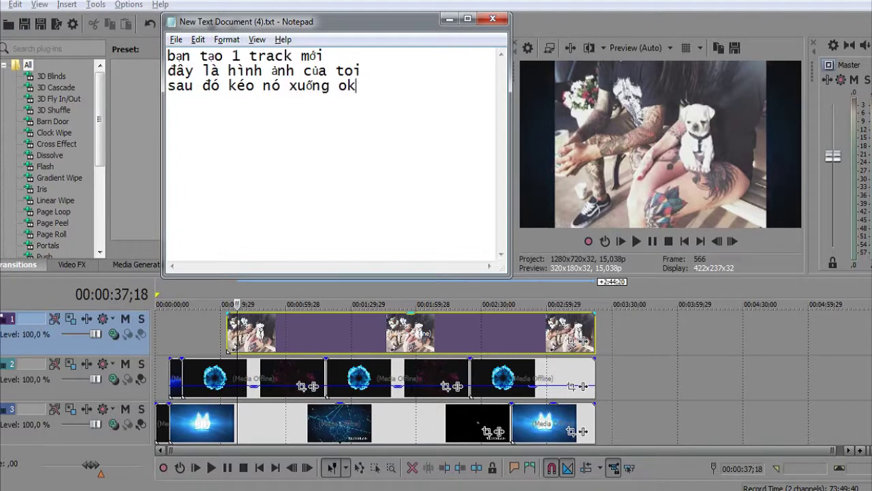
Lower the photo event's opacity envelope to about 17% so it blends faintly
drag(411, 315, 411, 343)
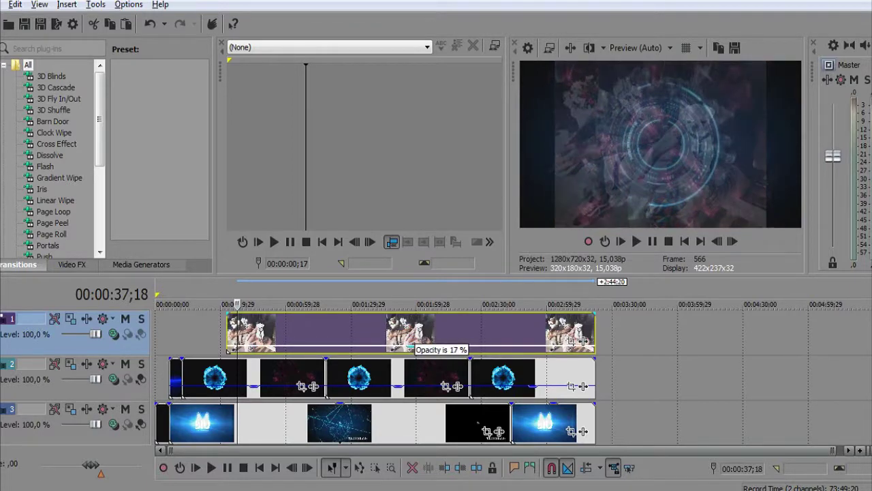
key(alt+Tab)
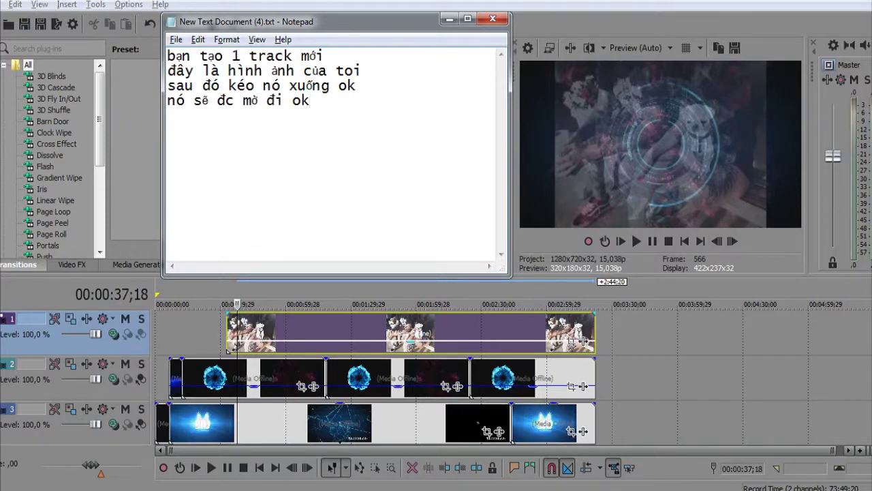
key(alt+Tab)
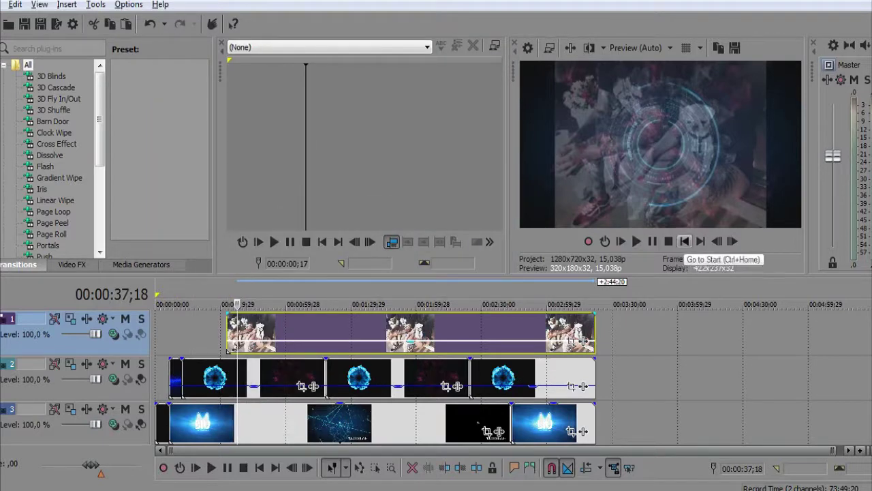
Preview from the start, stopping at 00:00:29;12, and nudge the photo clip later to about 00:00:30
click(685, 241)
click(636, 240)
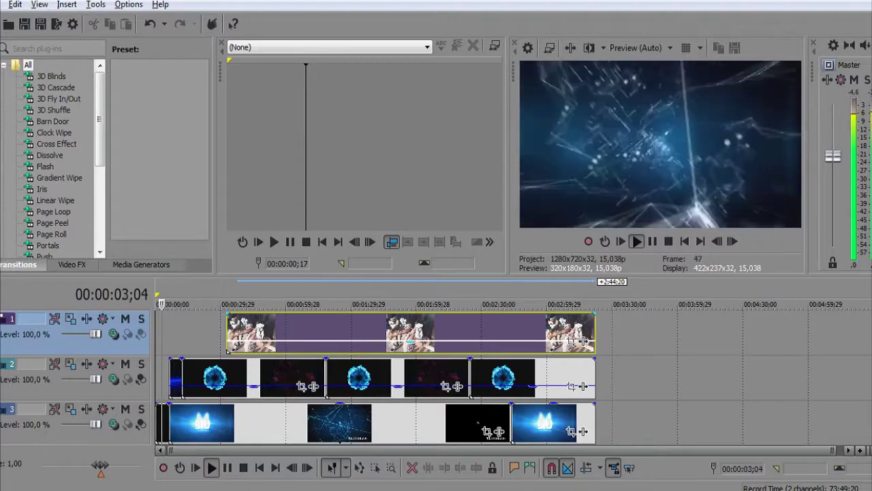
click(219, 334)
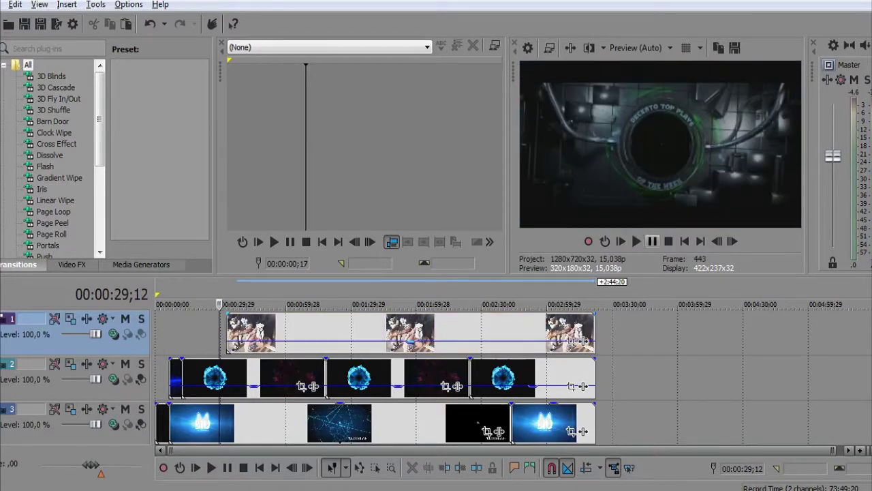
click(636, 240)
key(alt+Tab)
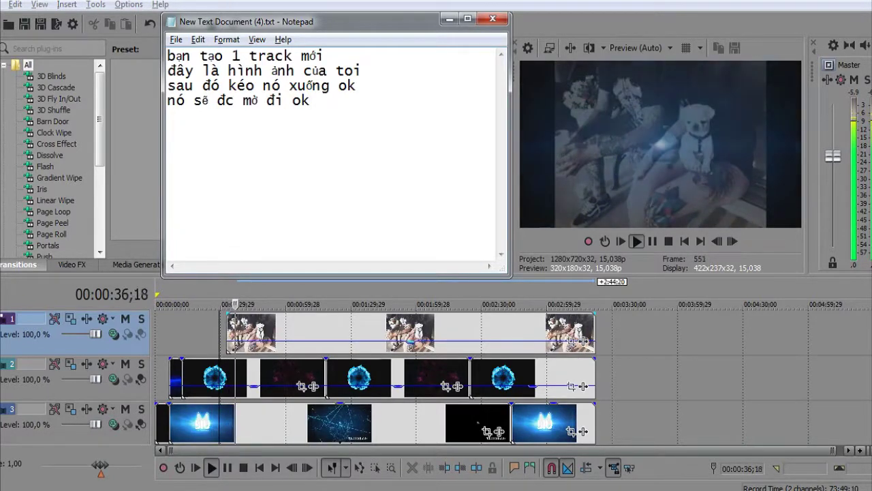
drag(252, 332, 277, 333)
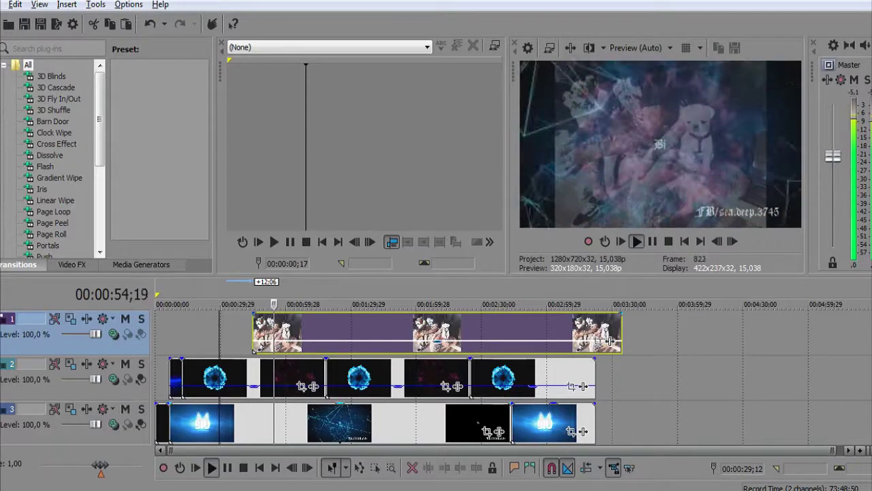
Replace the note with the tip 'bạn minh hinh ảnh nhỏ hơn thì ấn…'
key(alt+Tab)
text(ok)
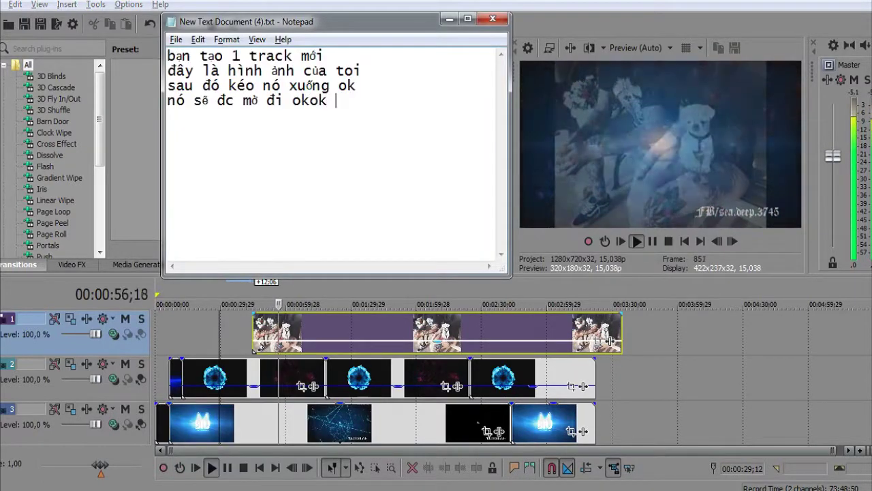
key(ctrl+a)
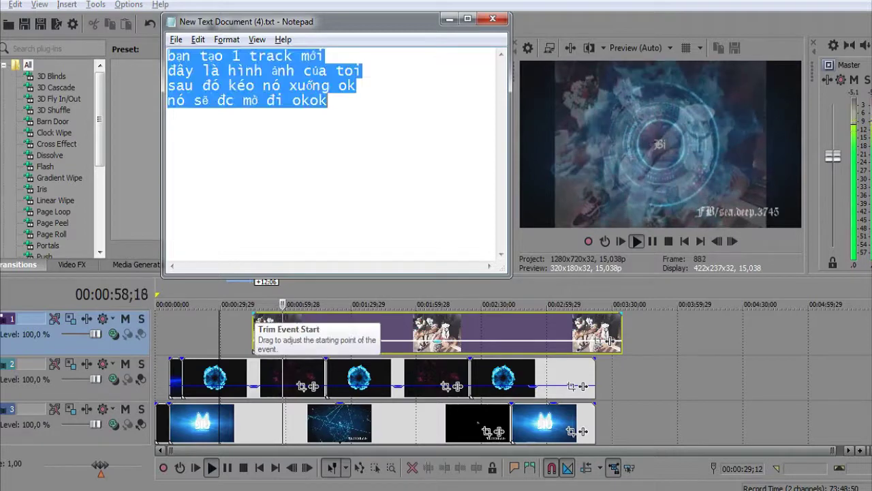
text(bạn minh hinh ra)
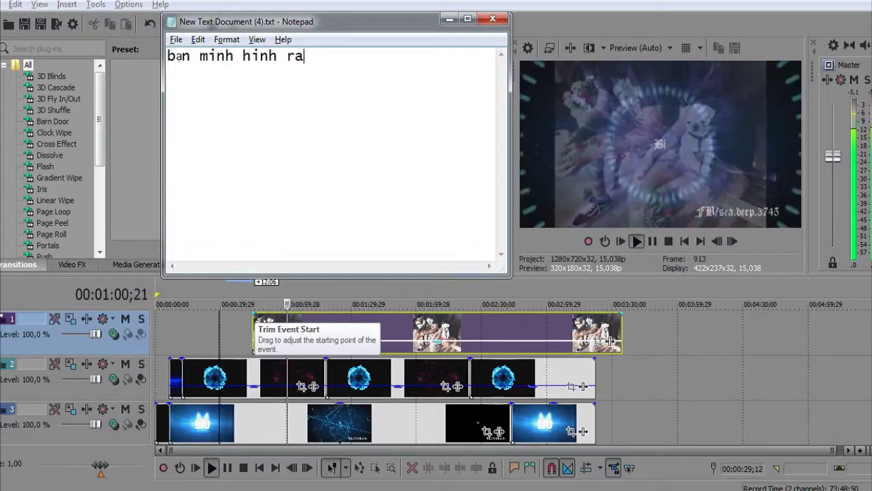
key(BackSpace)
key(BackSpace)
text(anh nhỏ)
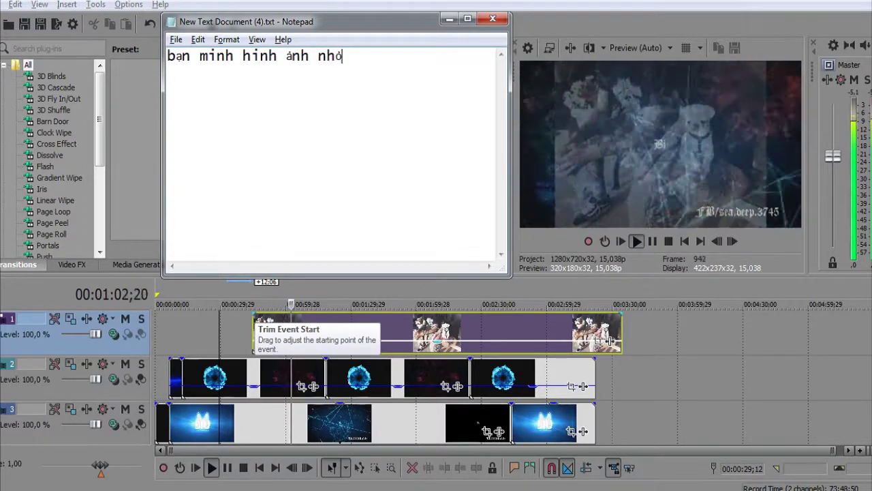
text( hơn thì a)
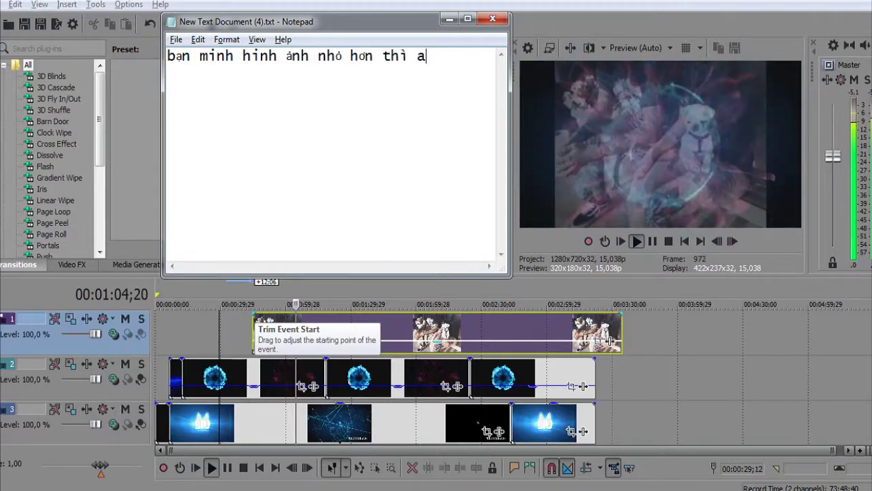
key(BackSpace)
text(ấn vào)
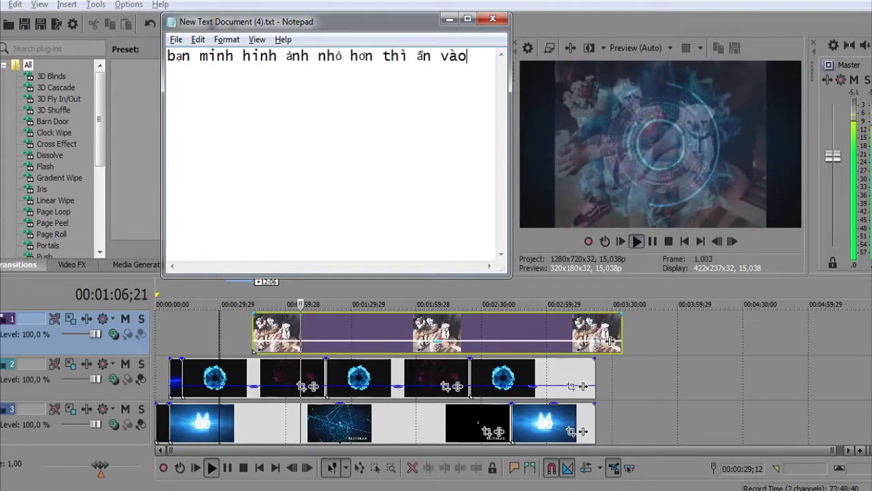
Trim the photo clip's end slightly and use Pan/Crop to shrink the photo into a small inset near the top
drag(621, 334, 594, 334)
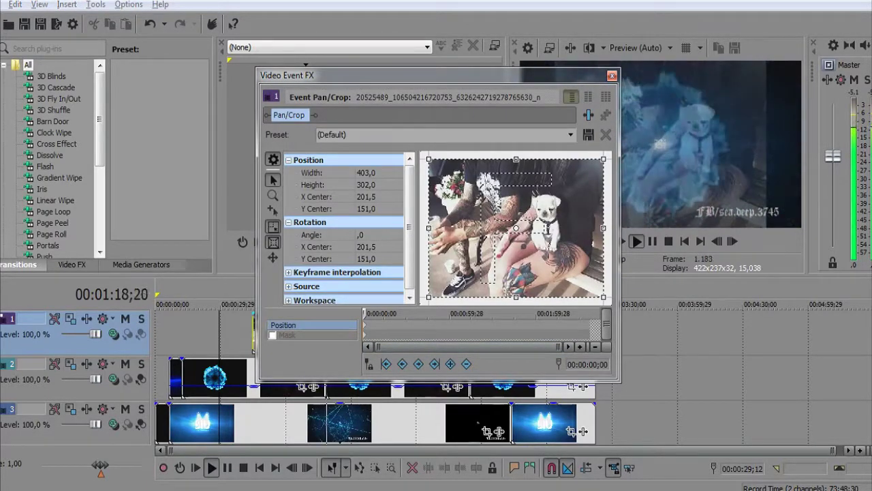
scroll(516, 228, down, 2)
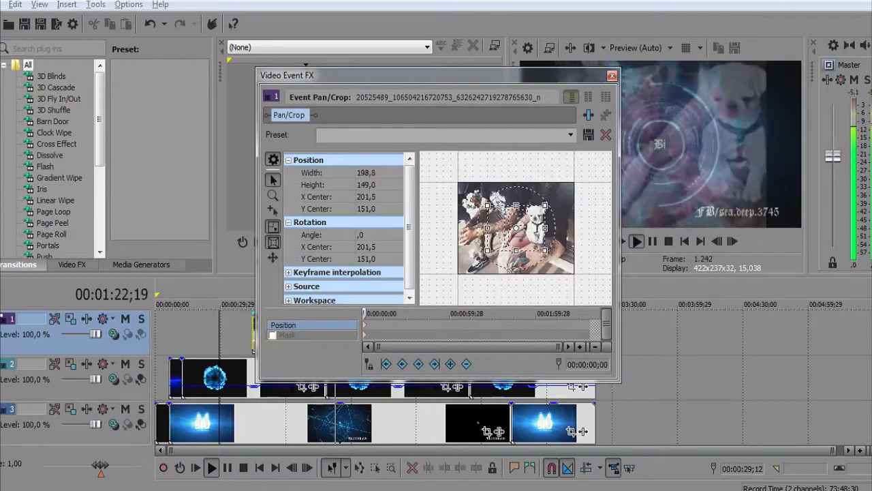
mouse_move(574, 273)
mouse_down()
mouse_move(619, 312)
mouse_move(603, 300)
mouse_up()
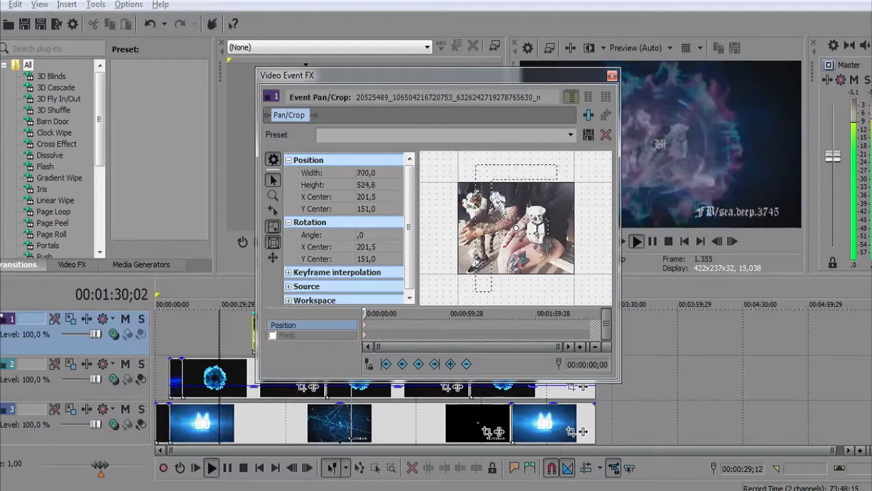
mouse_move(603, 300)
mouse_down()
mouse_move(614, 308)
mouse_move(607, 304)
mouse_up()
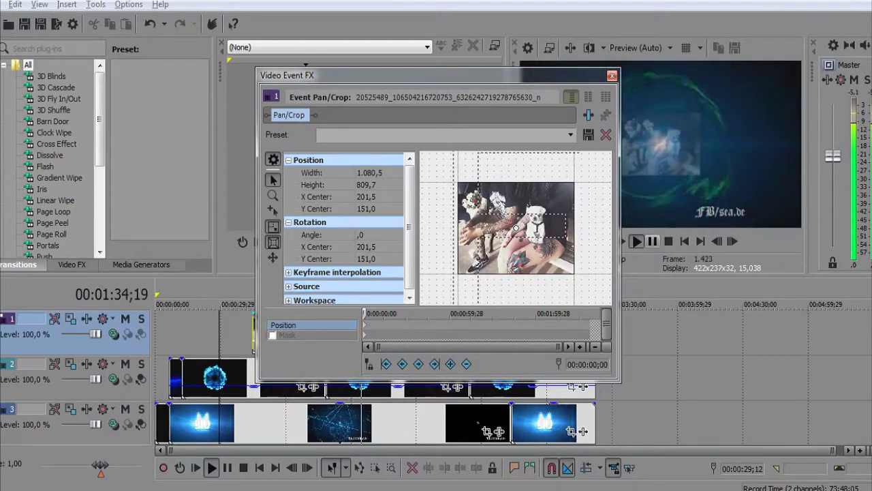
drag(516, 227, 504, 239)
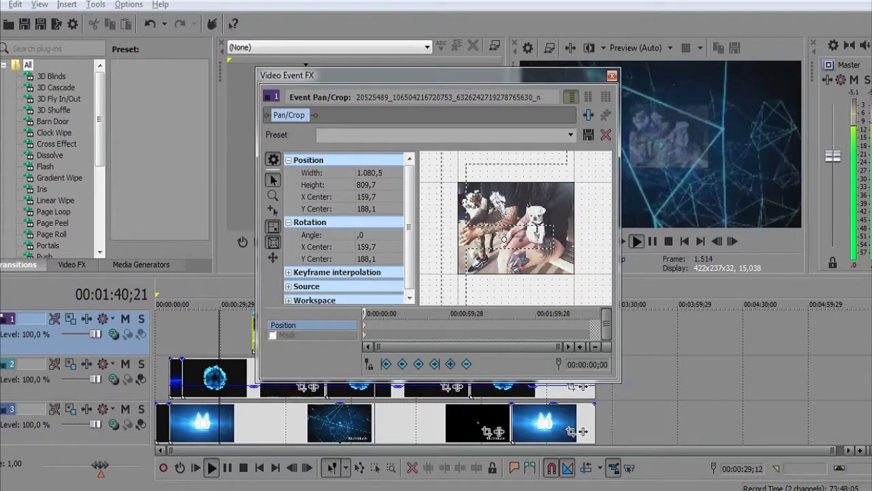
key(alt+Tab)
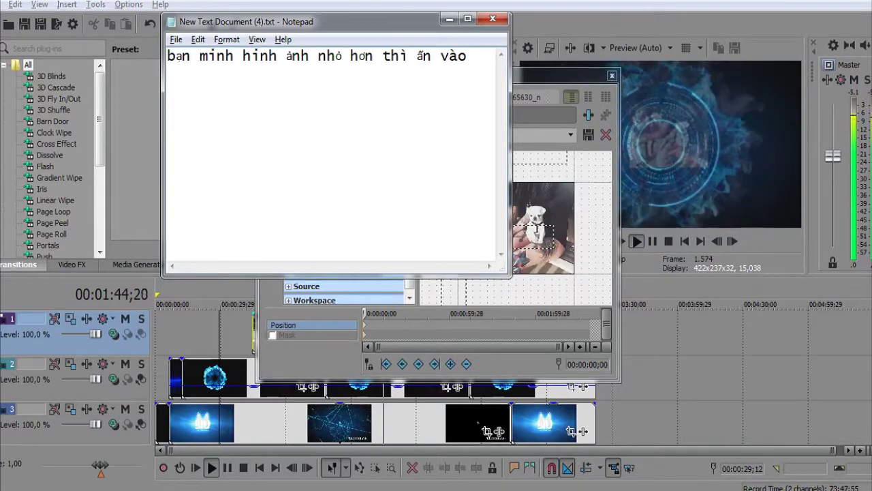
Replace the note with a Vietnamese tip about adjusting the photo size as you like
key(ctrl+a)
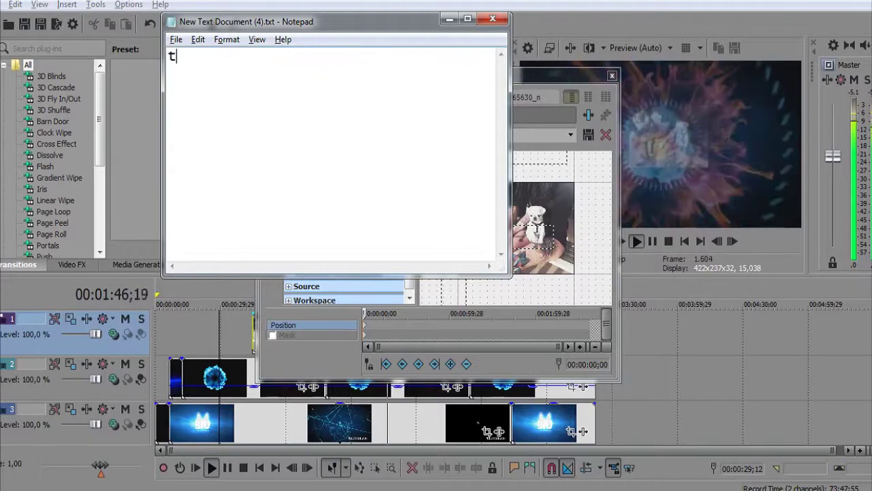
text(tùy bạnđưa )
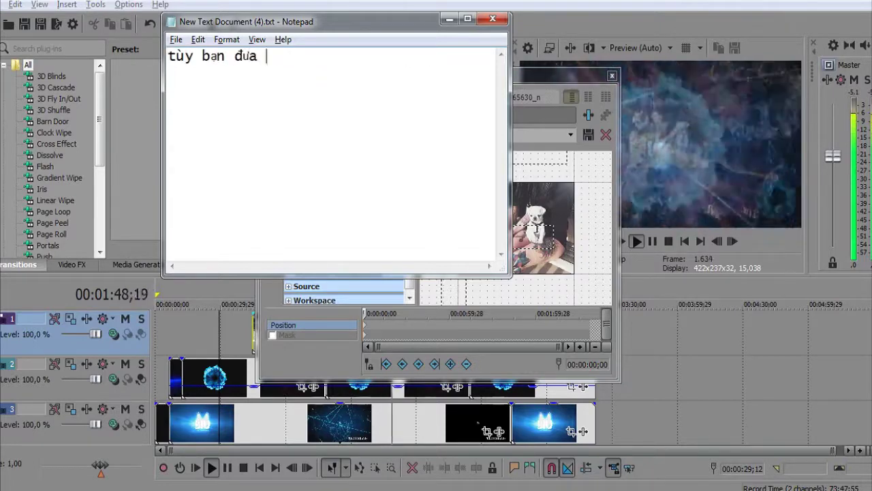
text(kích thuớc nhé)
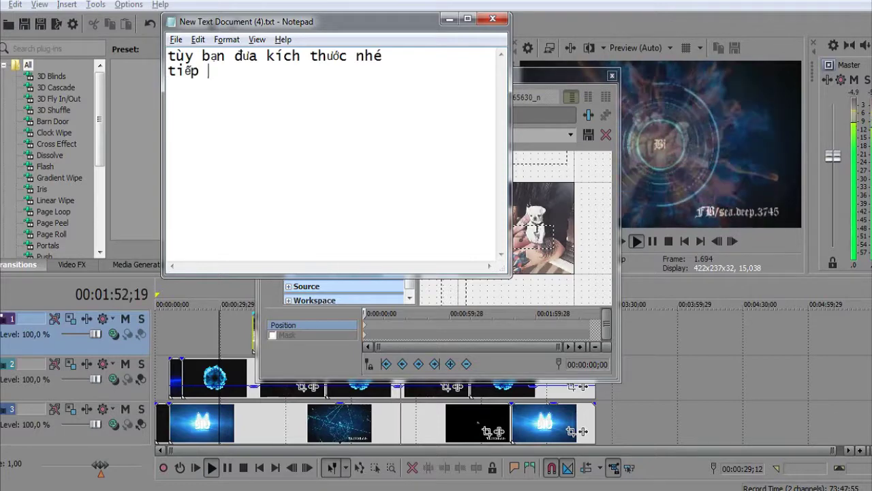
text(bạn hã)
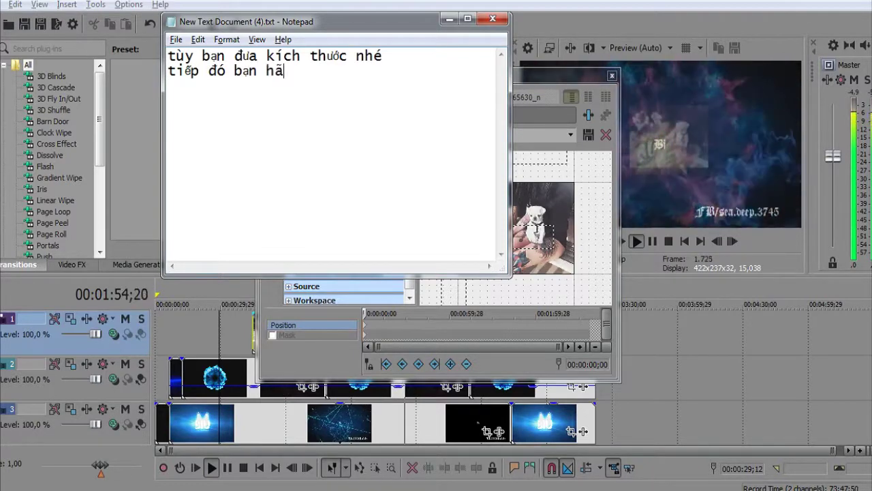
text(y tao hiêu ưng)
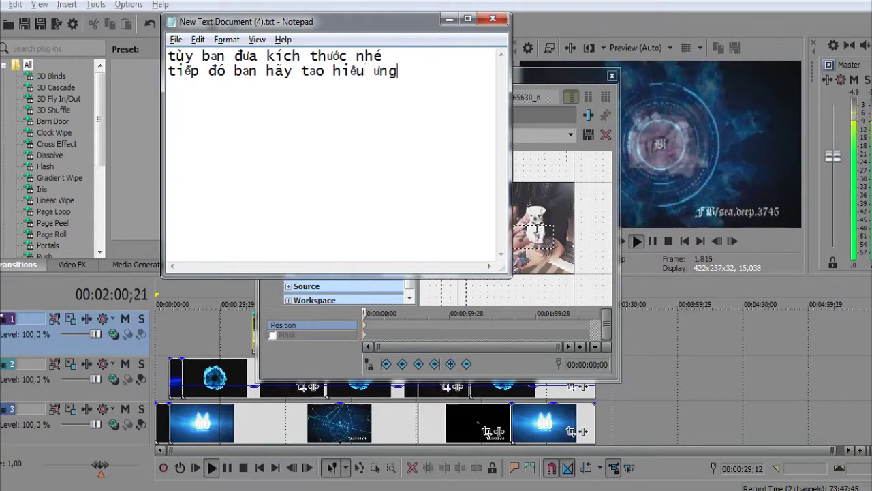
text(s)
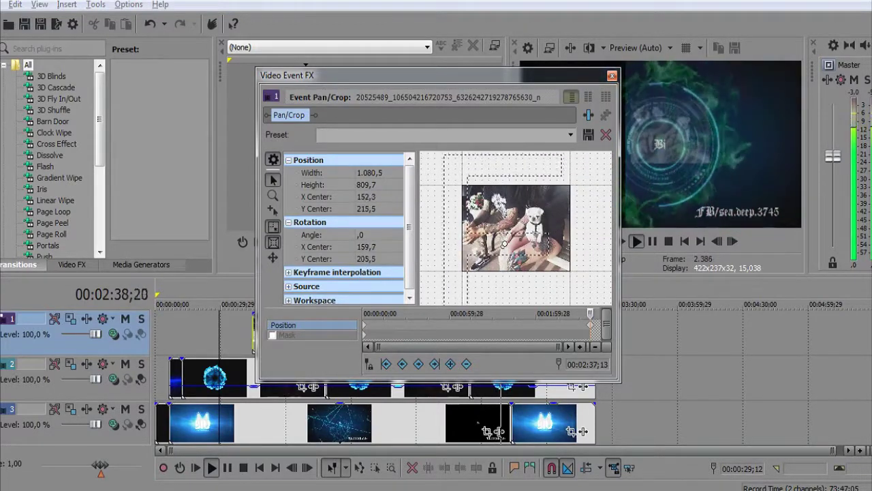
Select the Mask row in Pan/Crop, then close the Video Event FX window
click(300, 335)
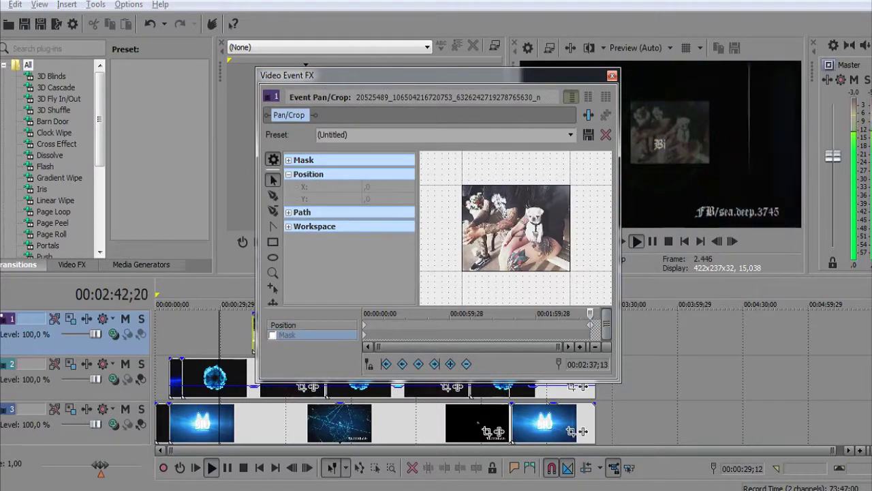
key(Escape)
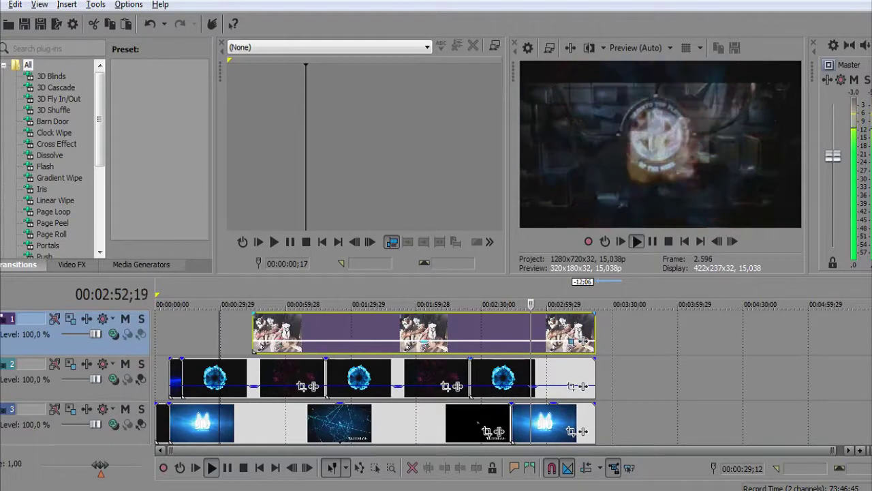
Set the photo's fade-in transition to VEGAS 3D Blinds with more extra spins and stagger
right_click(262, 344)
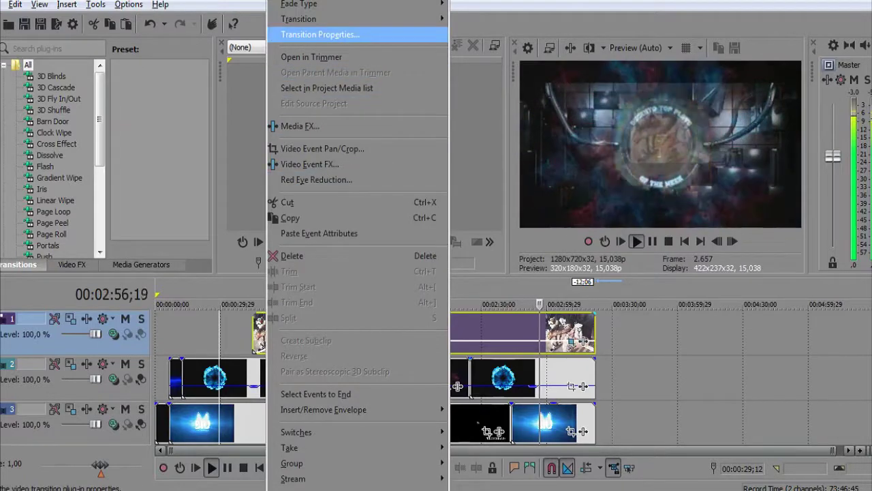
click(320, 34)
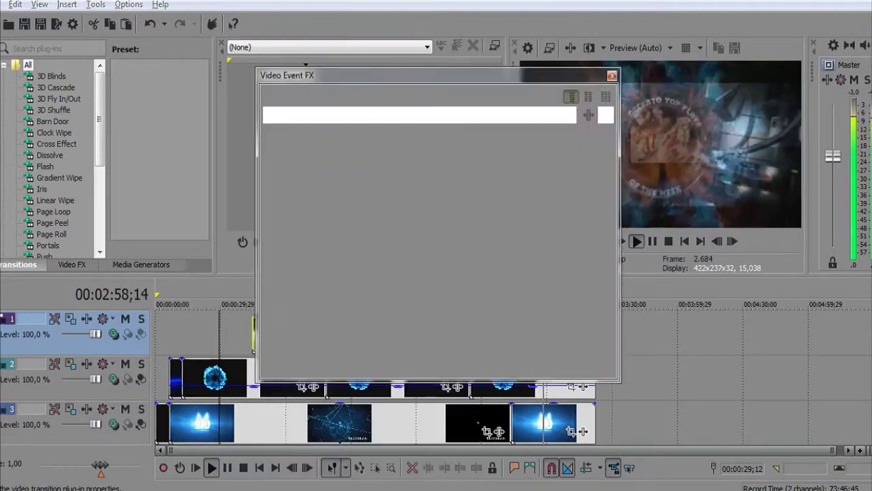
click(285, 165)
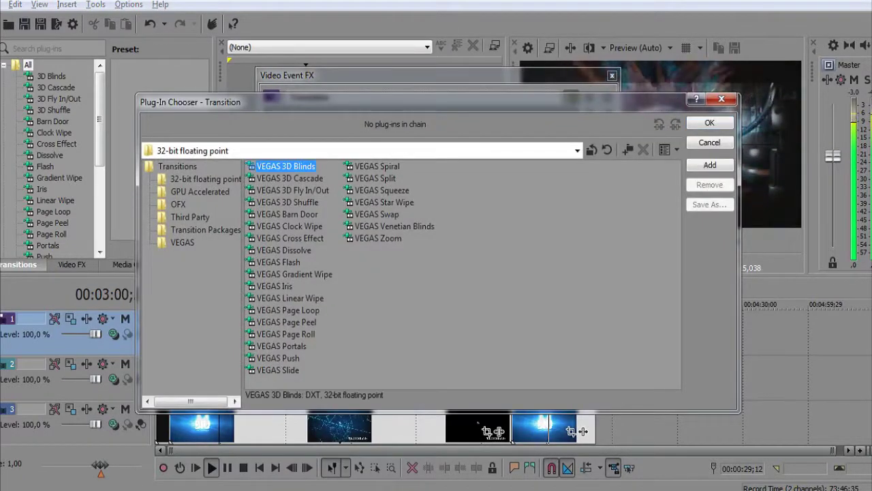
key(Down)
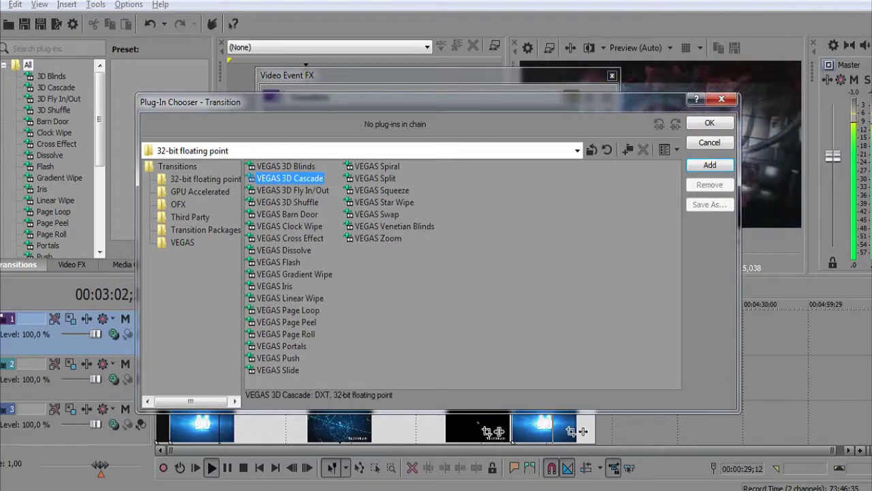
key(Down)
key(Up)
key(Up)
key(Return)
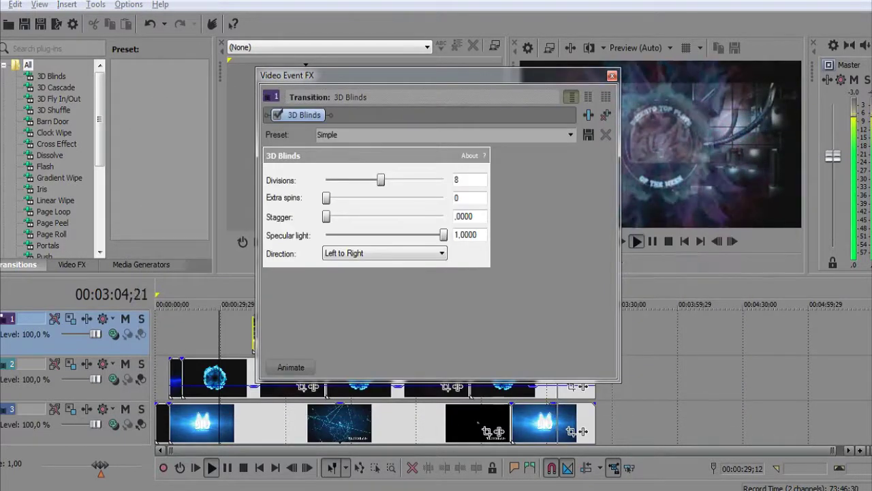
drag(326, 217, 342, 217)
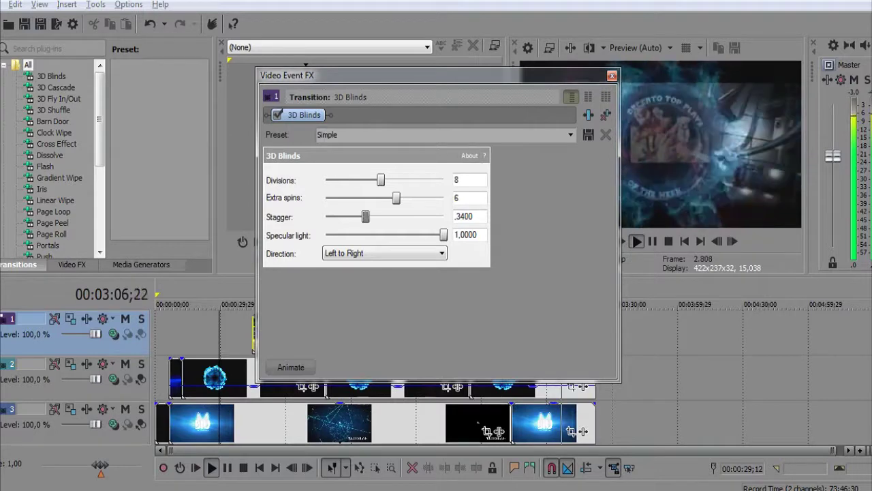
click(612, 75)
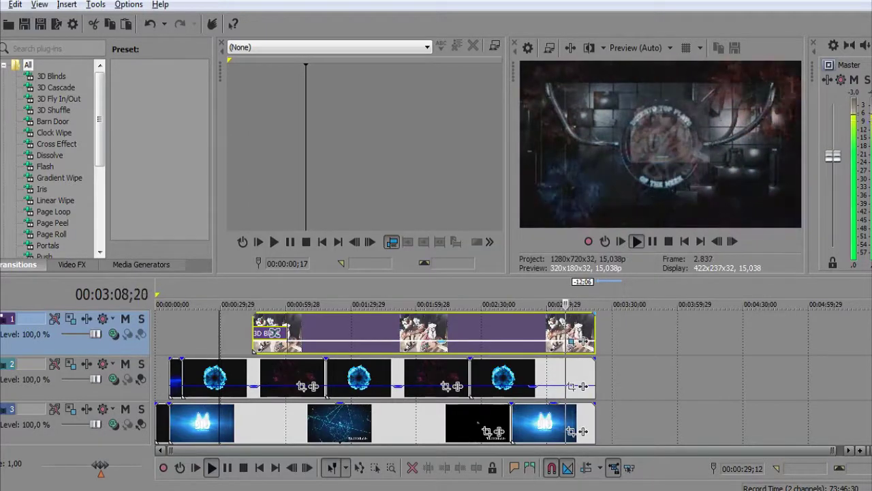
Add a fade-out at the photo's end using 3D Blinds with 7 extra spins and raised stagger
drag(572, 339, 536, 341)
right_click(584, 336)
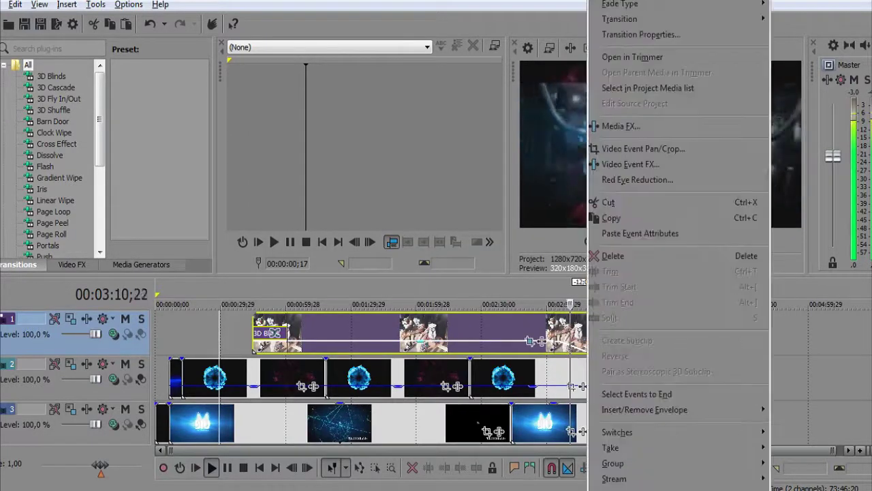
click(634, 34)
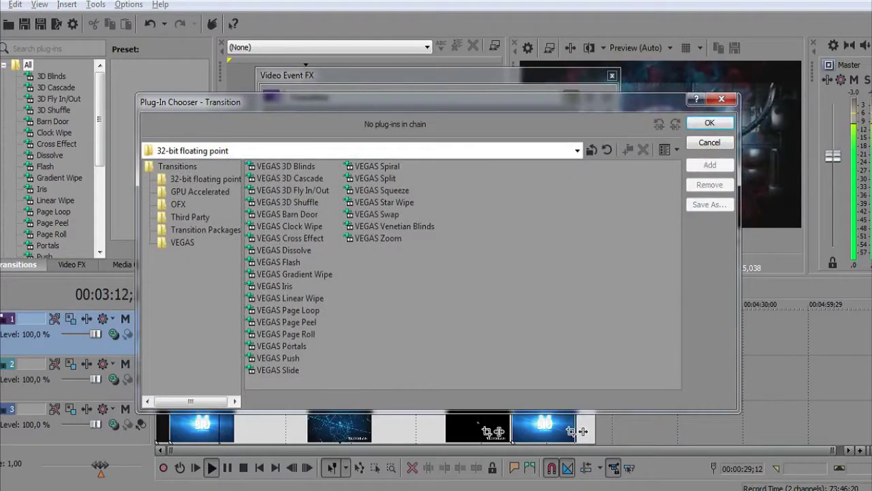
key(Return)
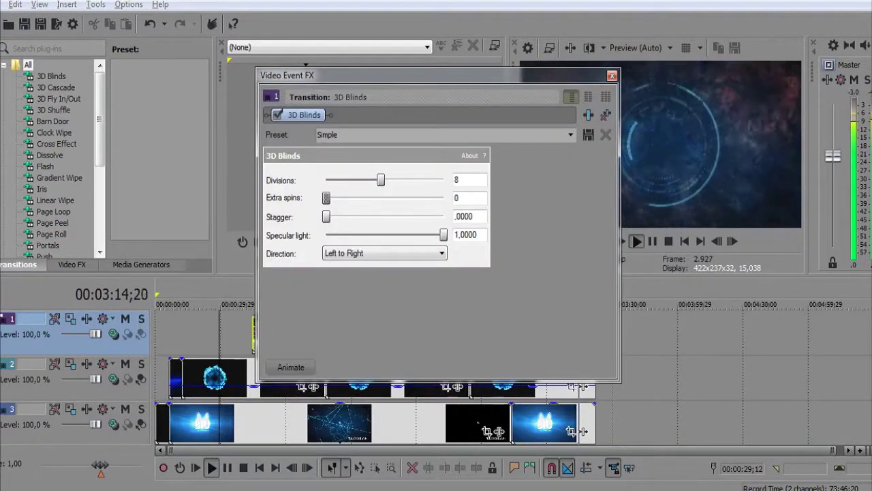
drag(326, 198, 408, 198)
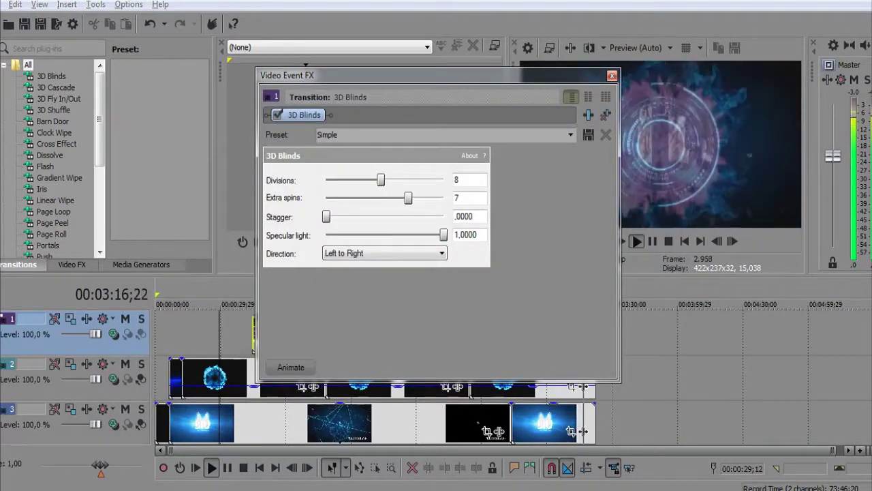
drag(327, 217, 386, 217)
click(612, 75)
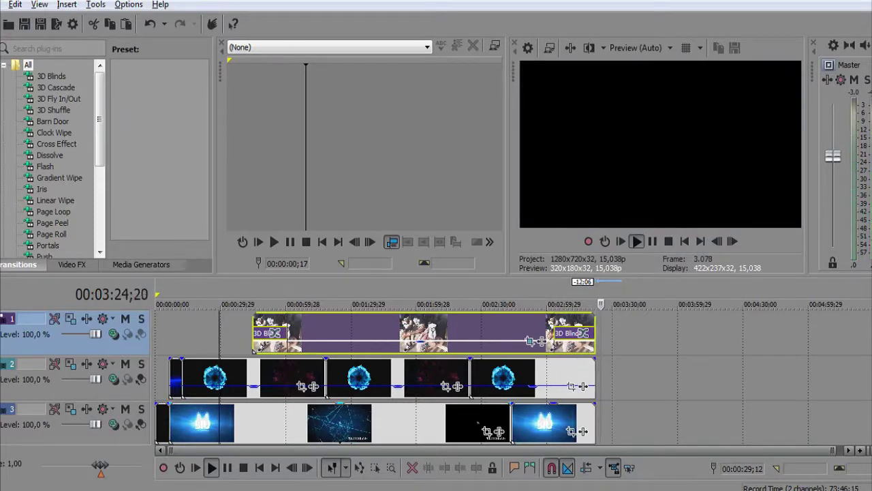
Clear the old note and replay the project from its start
key(alt+Tab)
key(ctrl+a)
key(BackSpace)
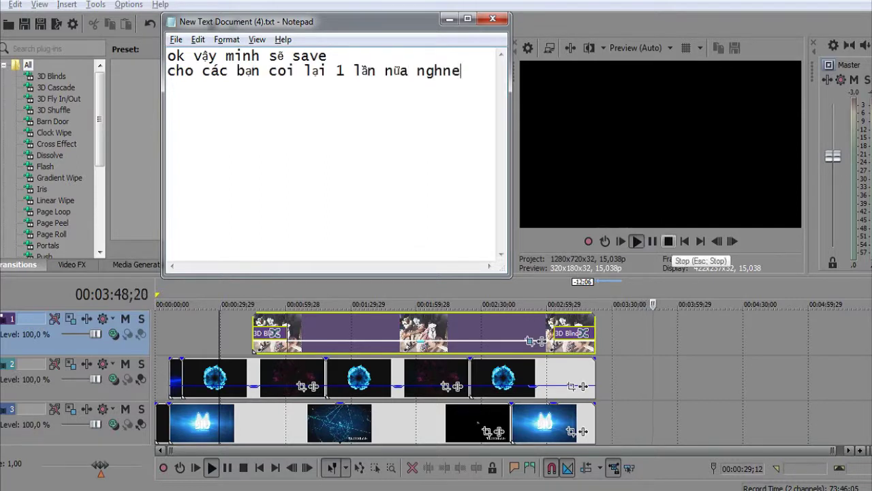
click(637, 241)
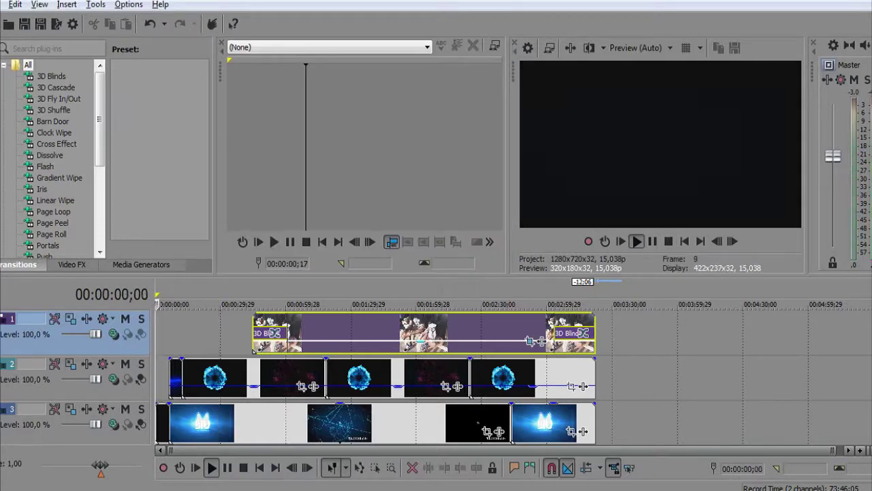
key(alt+Tab)
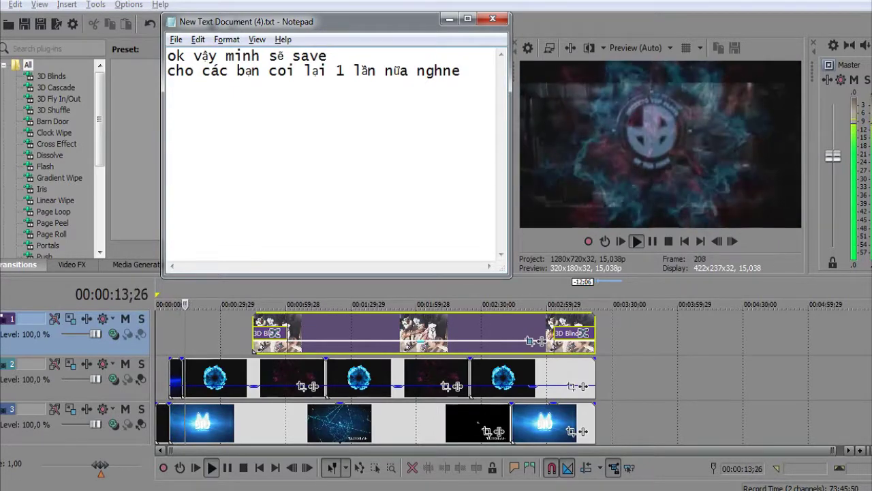
key(alt+Tab)
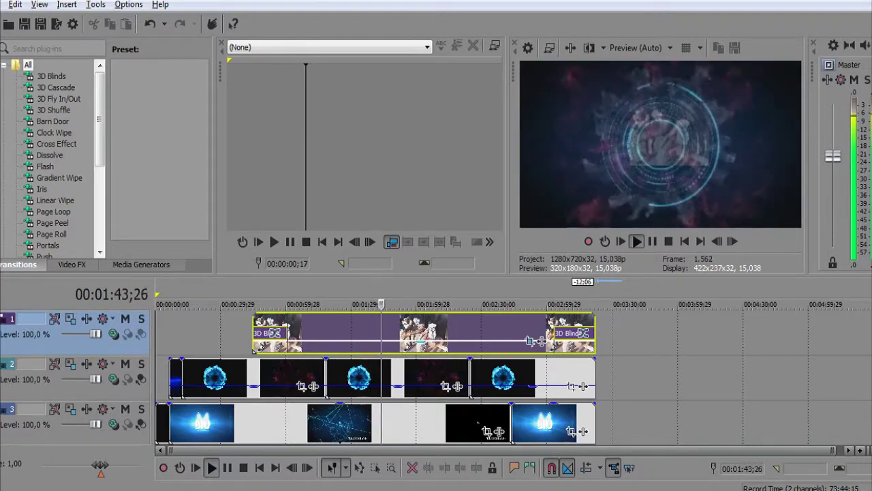
key(space)
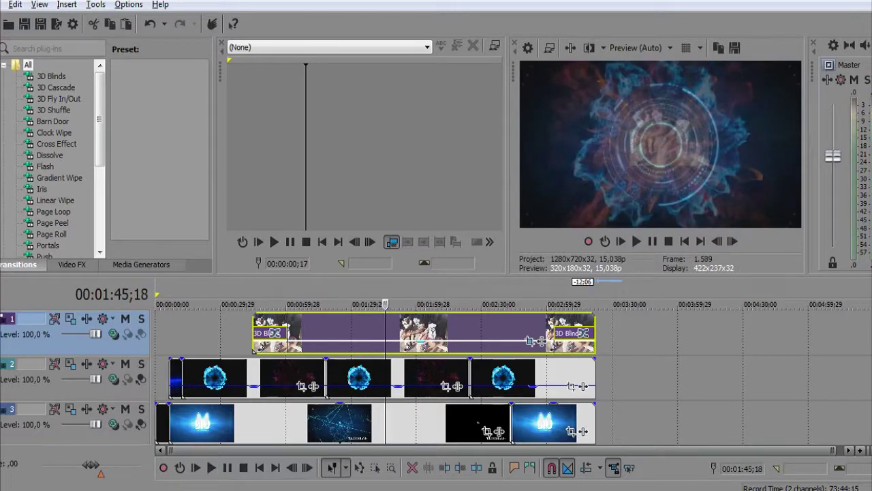
click(498, 304)
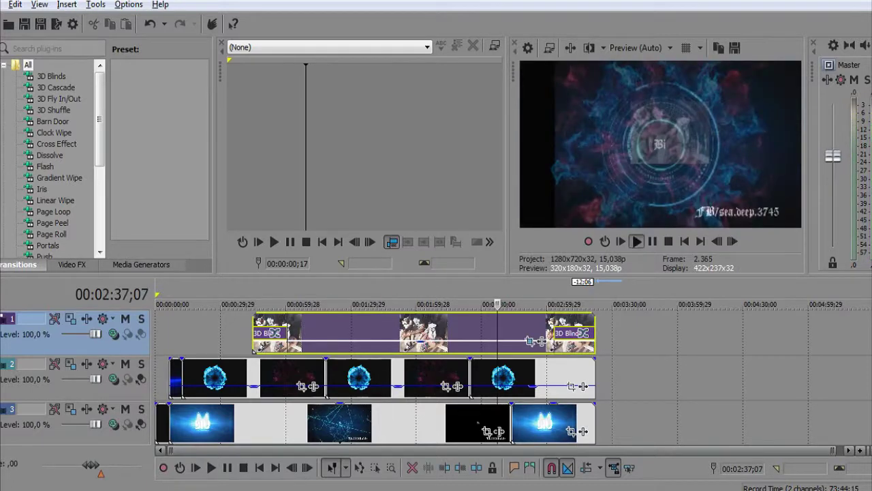
key(space)
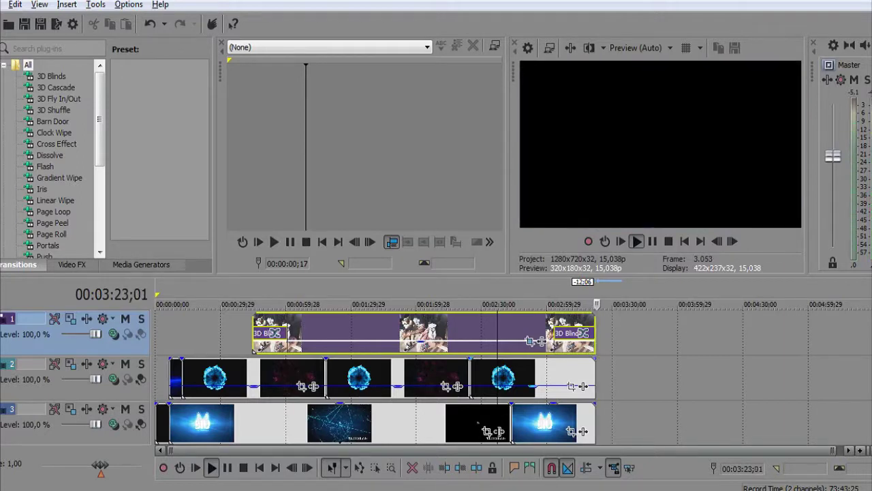
Stop playback, then nudge track 3's last clip later, track 2's last clip earlier, and the photo clip later
key(space)
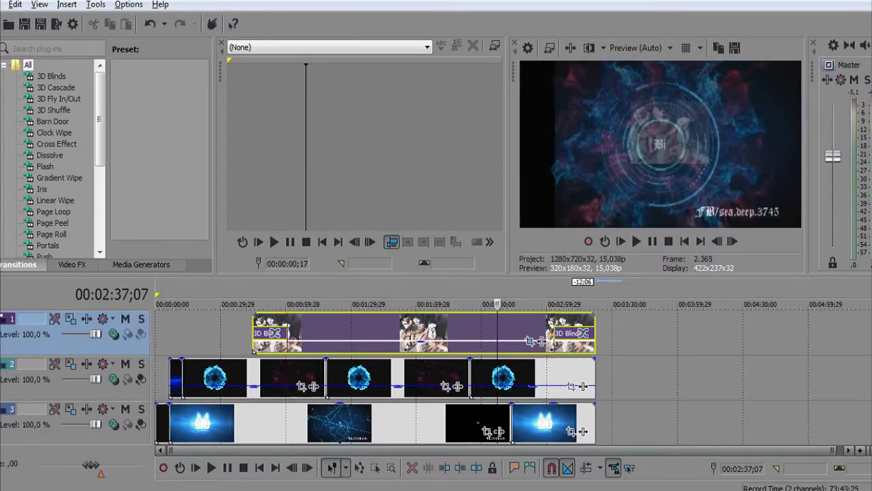
scroll(584, 432, down, 1)
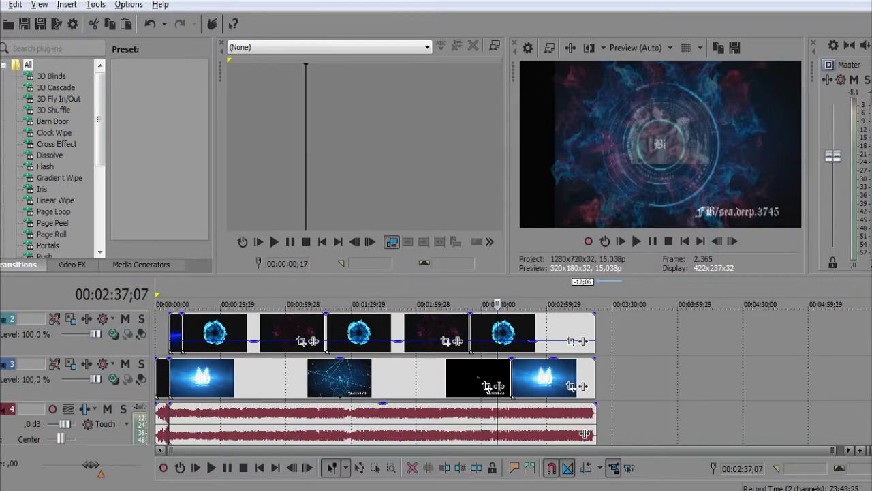
scroll(585, 434, down, 1)
scroll(585, 433, up, 1)
drag(512, 378, 520, 378)
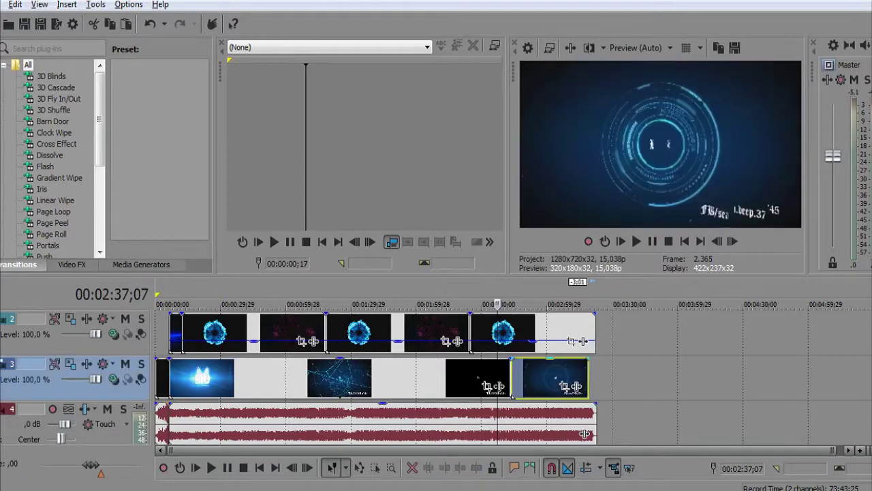
drag(584, 433, 585, 434)
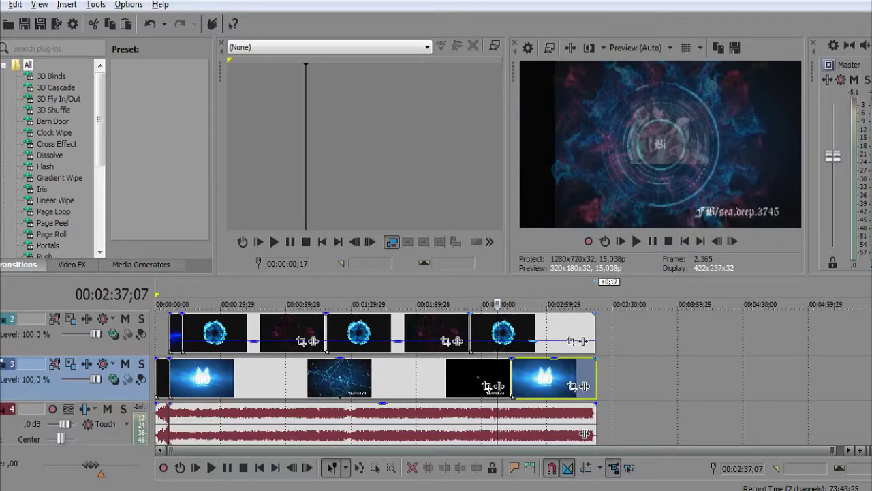
drag(552, 333, 525, 332)
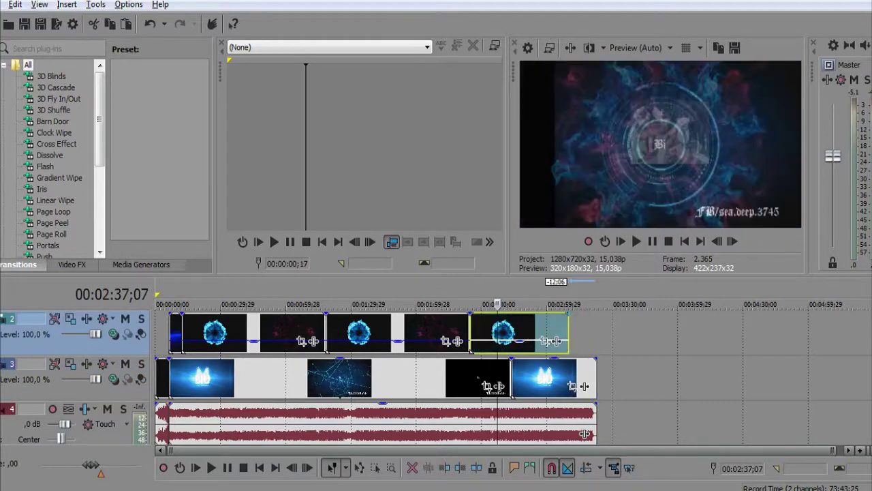
scroll(585, 433, up, 1)
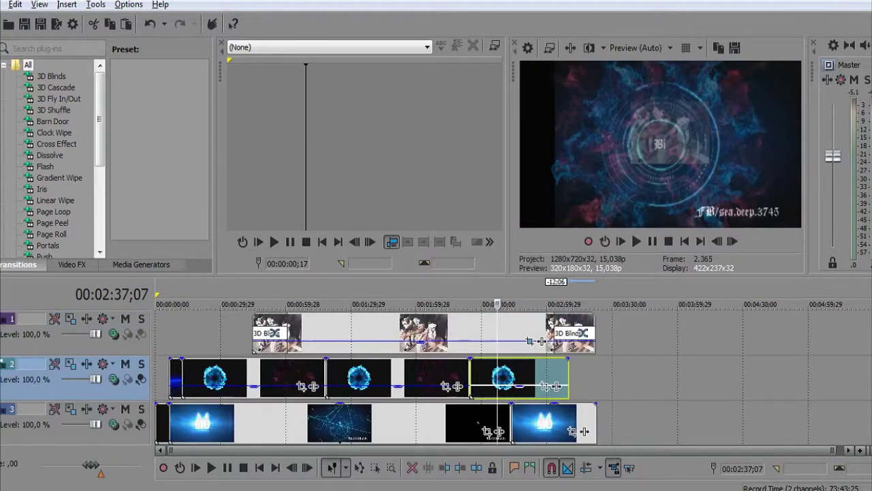
drag(254, 350, 256, 351)
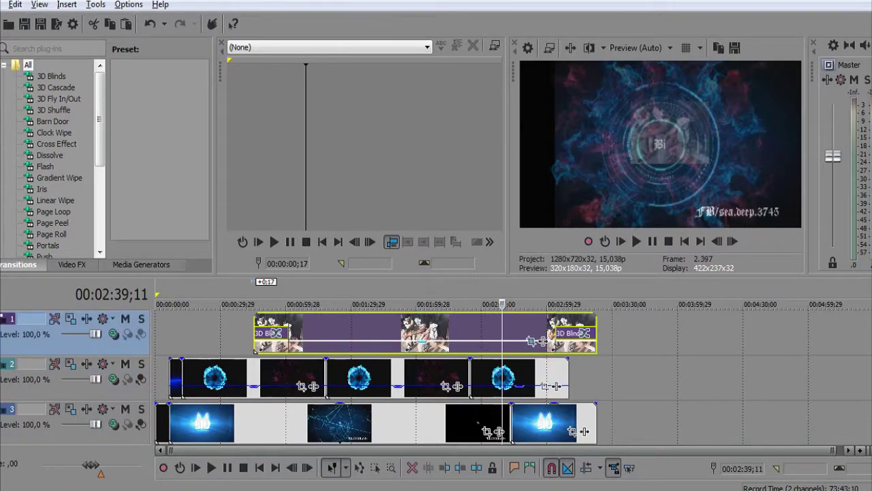
Play the ending, trim track 2's last clip shorter, then replay from 02:56;25
click(543, 304)
key(space)
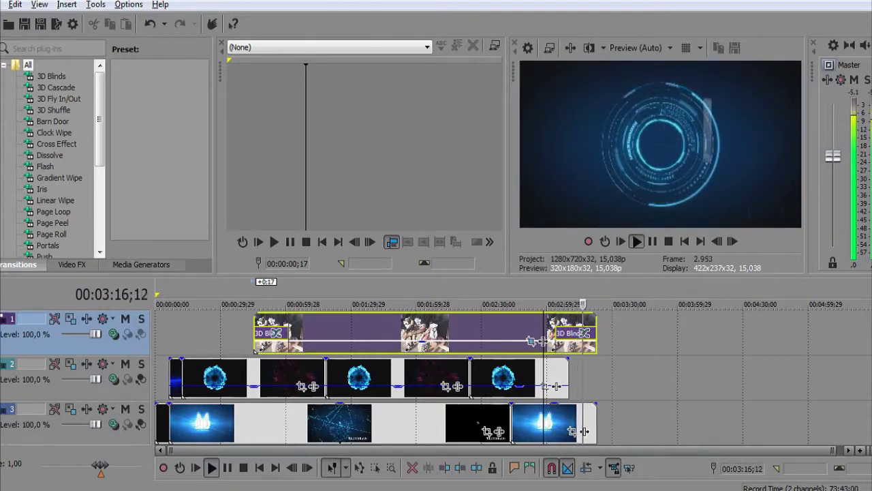
drag(568, 387, 560, 386)
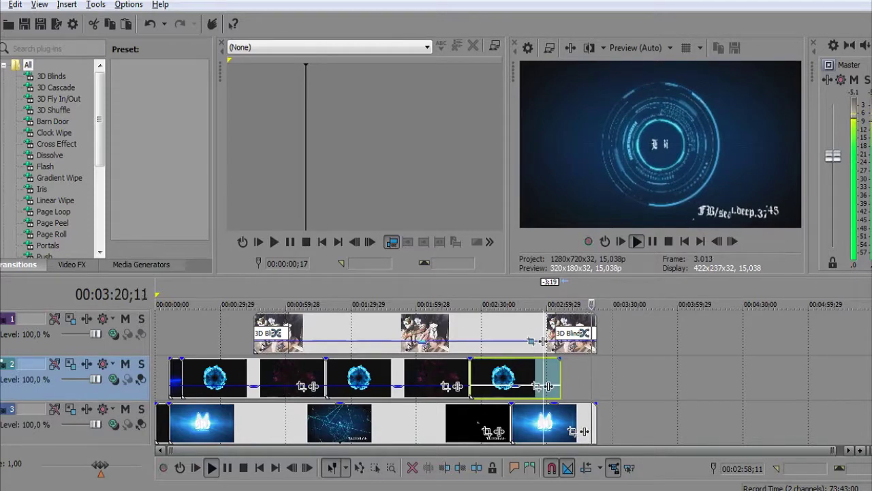
key(space)
click(542, 334)
key(space)
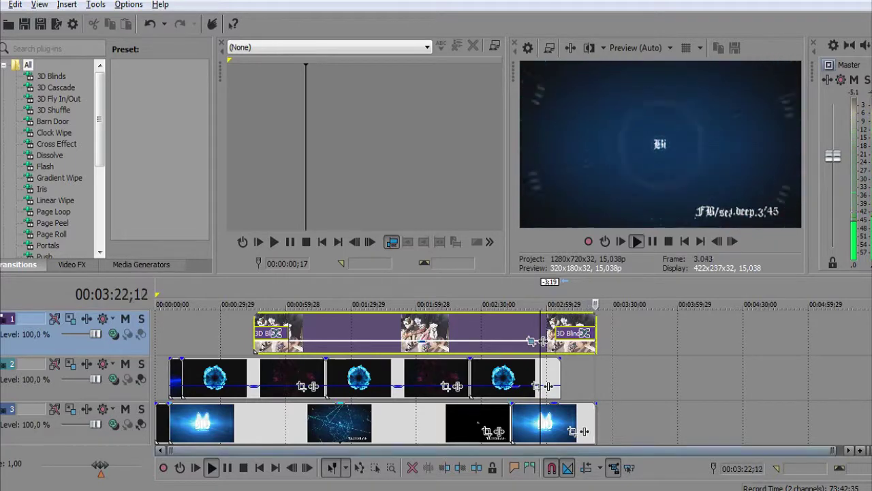
Replace the Notepad note with a message about rendering, plus a line 'ổ lưu đặt tên :' (save location and name)
mouse_move(248, 488)
click(249, 436)
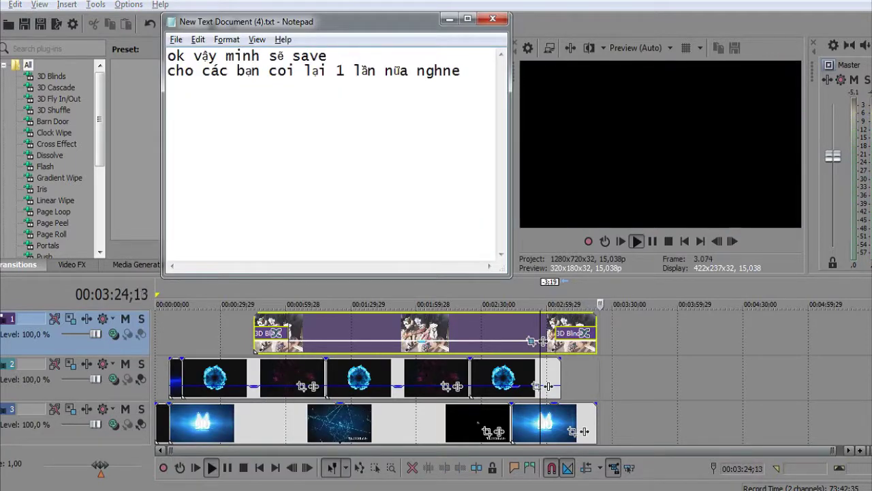
key(ctrl+a)
text(o)
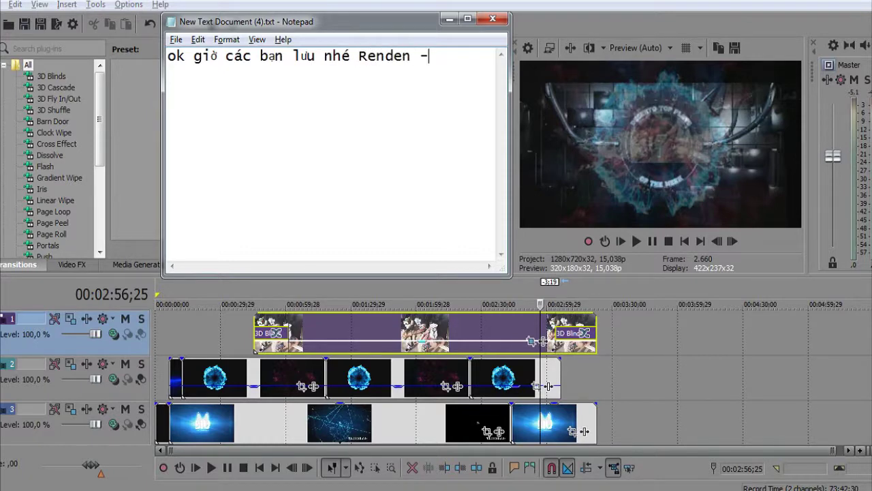
text(n)
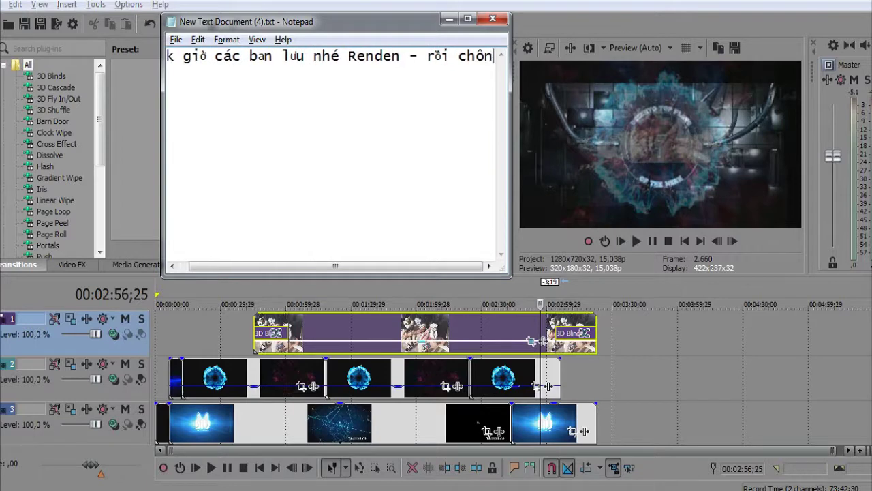
key(BackSpace)
key(BackSpace)
text(ọn)
key(Return)
text(ổ)
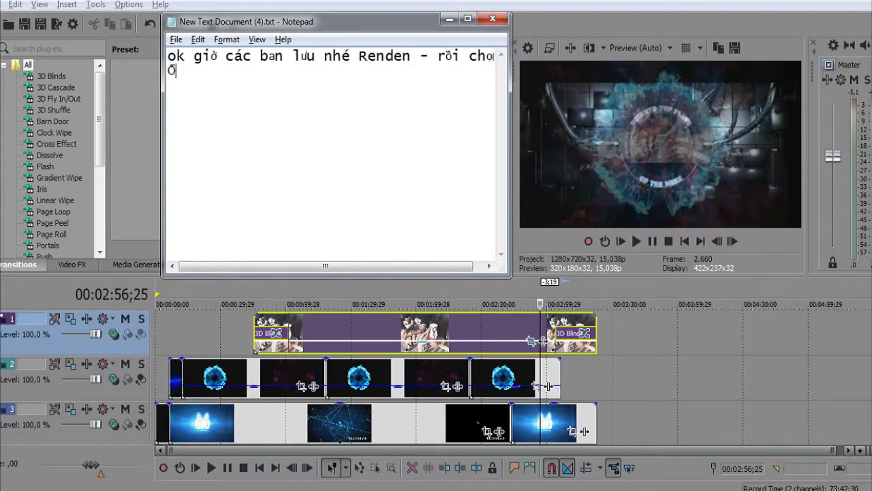
text( lưu đ)
text(ặt tên :)
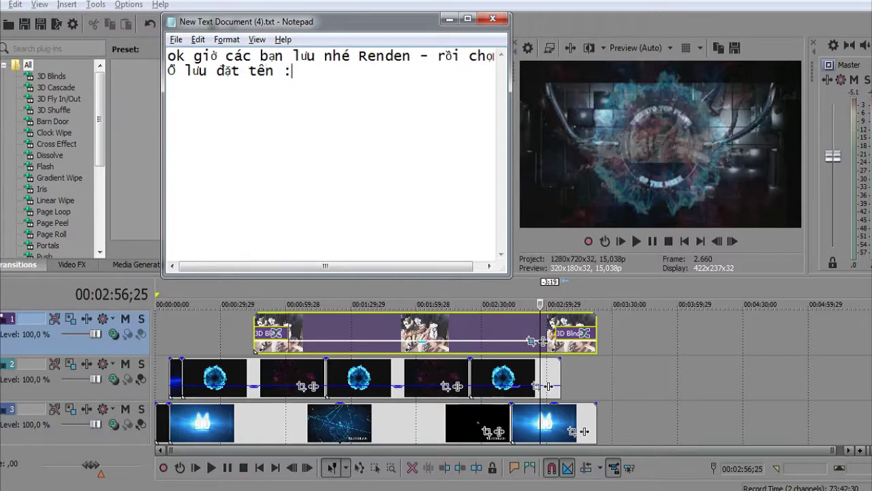
Render the project as 'tesst ök.mp4' (MP4 Internet HD 720p) to the Desktop, then show the desktop
click(56, 24)
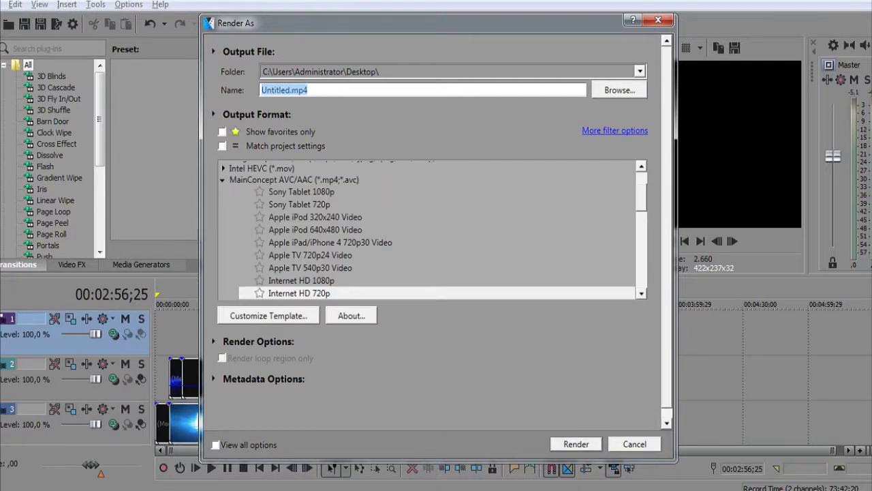
text(ok)
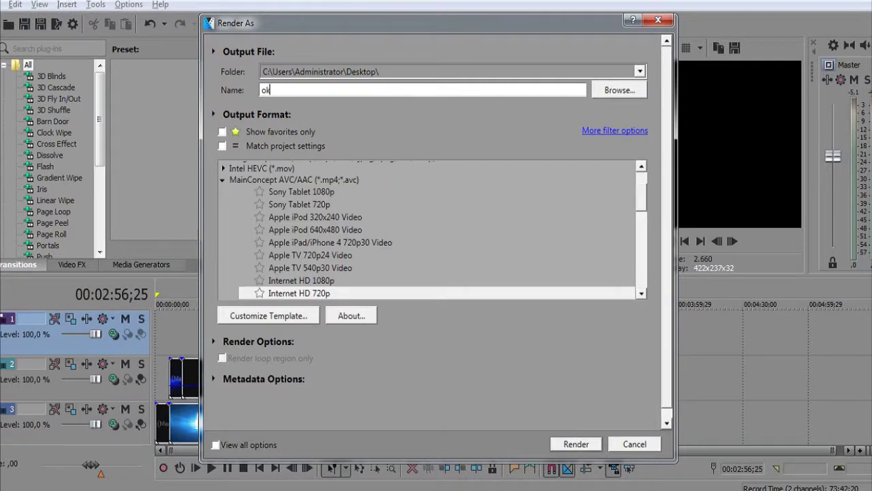
key(BackSpace)
key(BackSpace)
text(tesst )
text(ök)
key(Return)
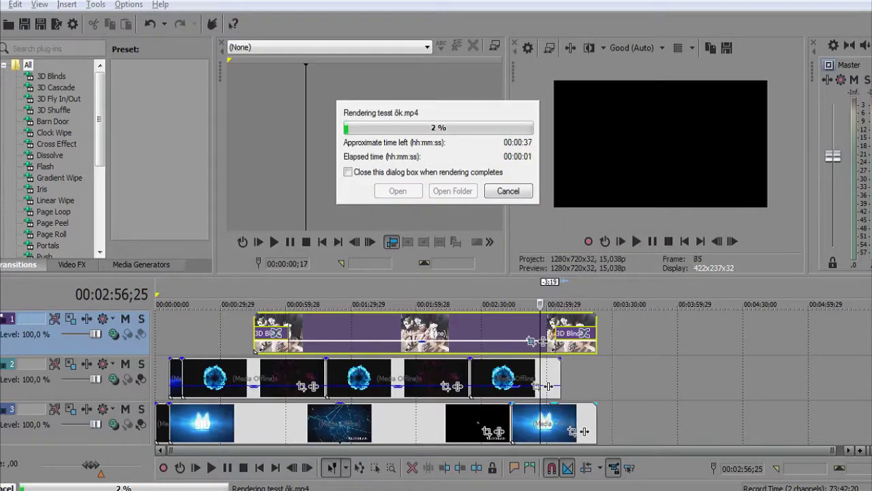
right_click(492, 490)
click(545, 455)
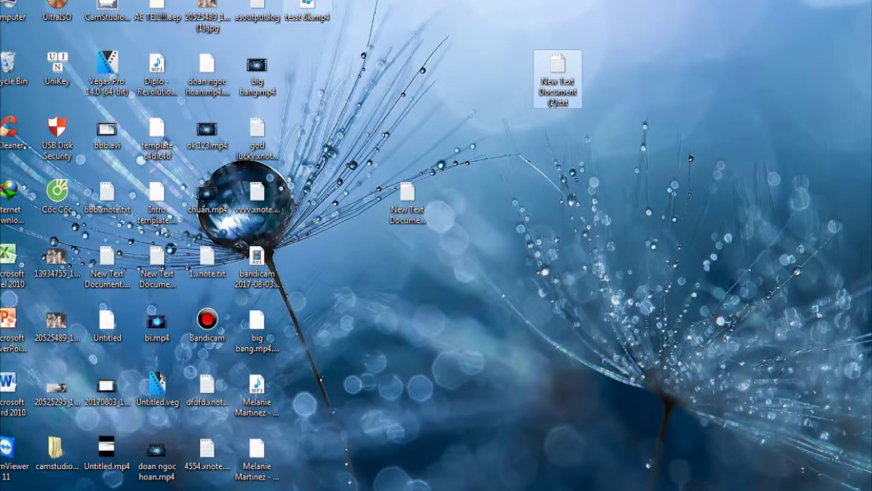
Move the tesst ök.mp4 desktop icon lower and bring the Notepad note back in front
drag(307, 11, 307, 326)
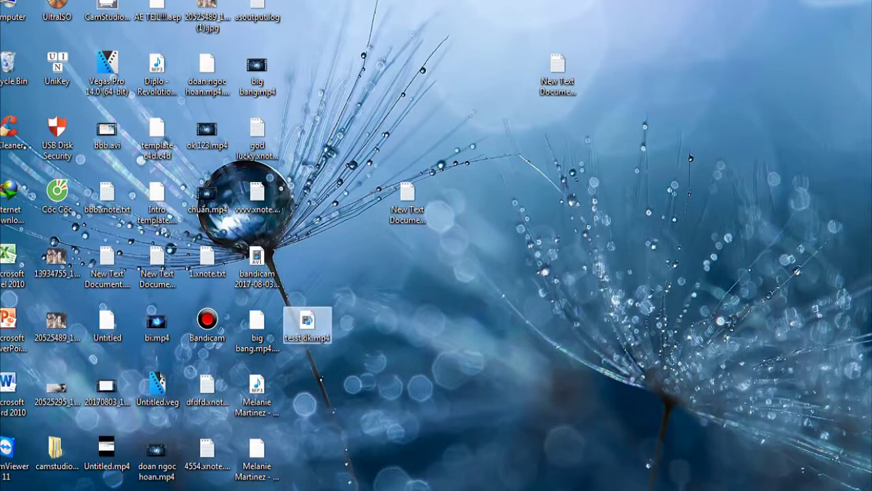
mouse_move(289, 490)
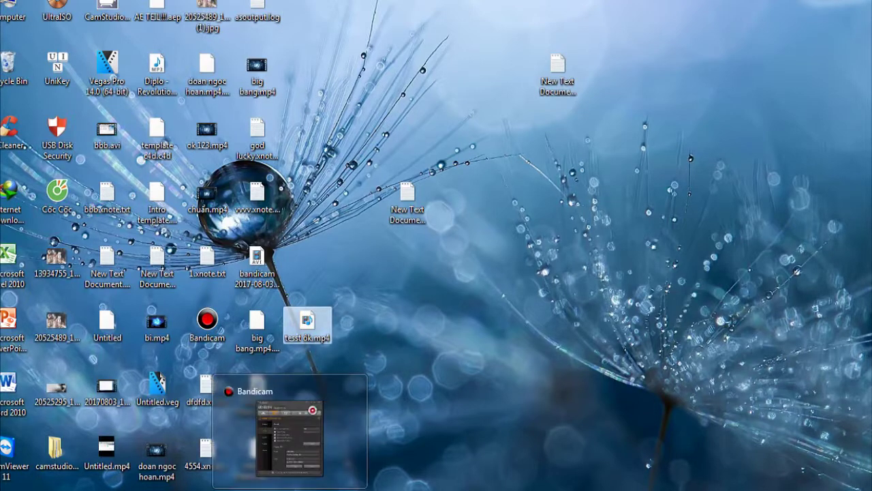
key(alt+Tab)
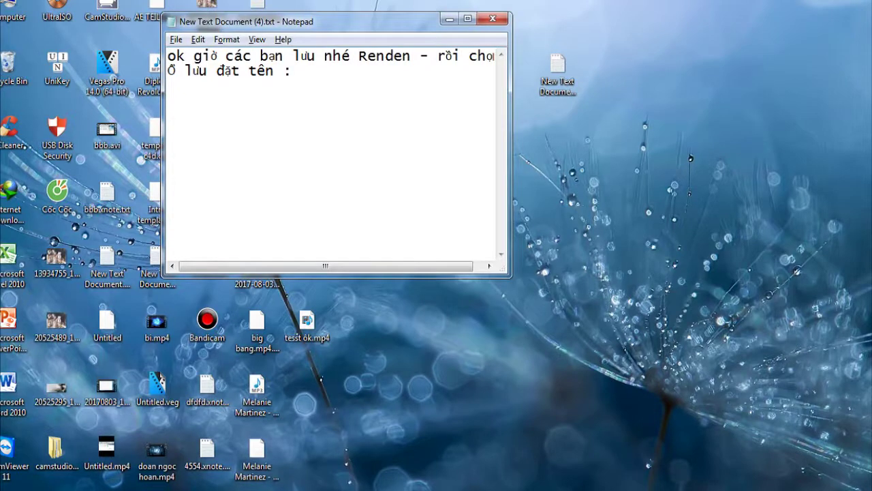
Add note lines 'Và chờ' and 'xong các bạn có thể up fb - you'
key(Return)
text(Và)
text( chờ)
key(Return)
text(k)
key(BackSpace)
text(xong c)
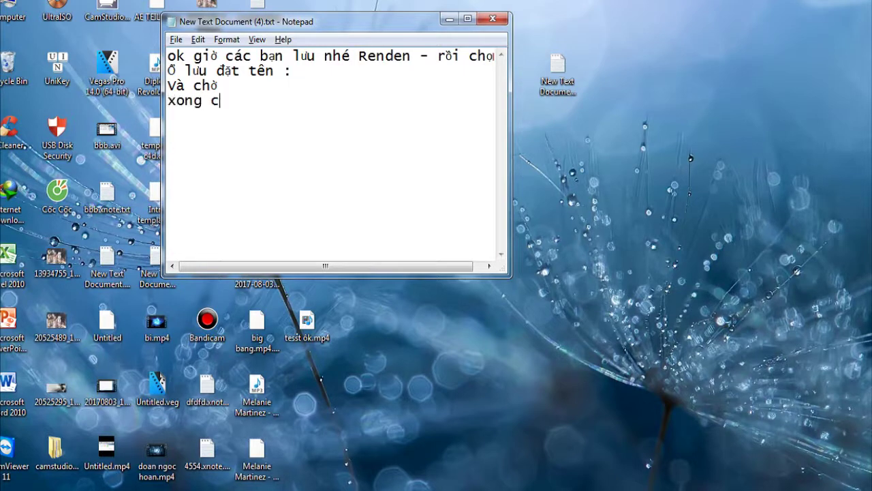
text(ác bạn coó thể )
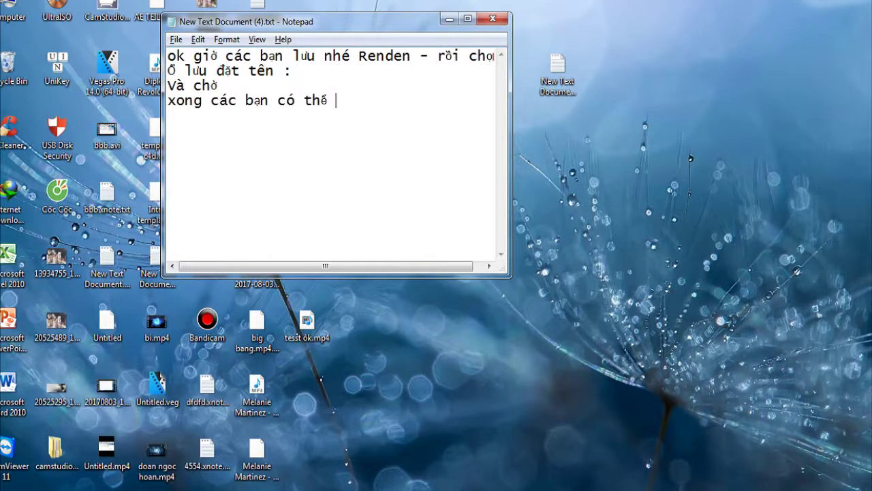
text(up fb  )
text(0)
key(BackSpace)
key(BackSpace)
key(BackSpace)
text(- you)
key(BackSpace)
key(BackSpace)
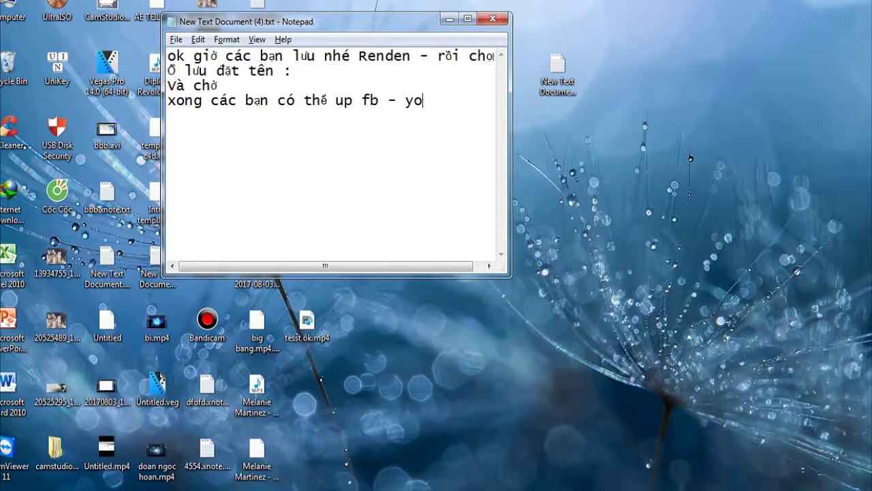
text(u)
Add a line about any other site, a dotted line, and the closing 'chúc các bạn thành công .'
key(Return)
text(hay)
text( tran)
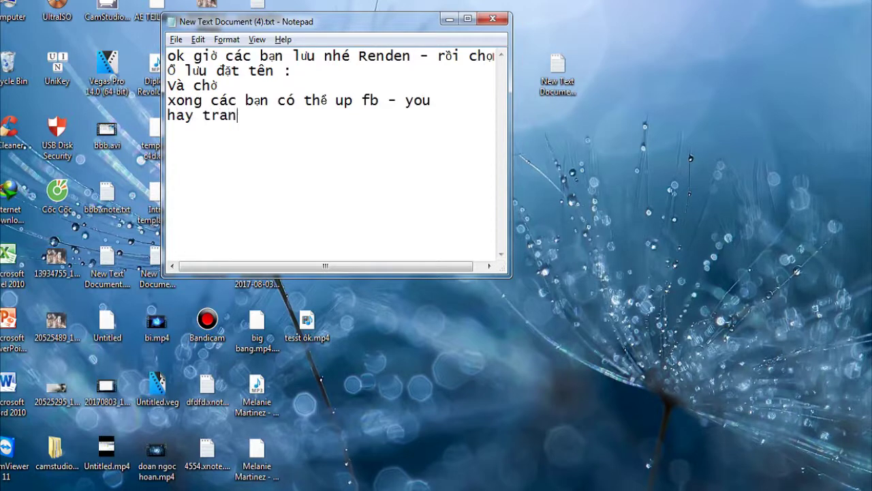
text(g mạng nào bây)
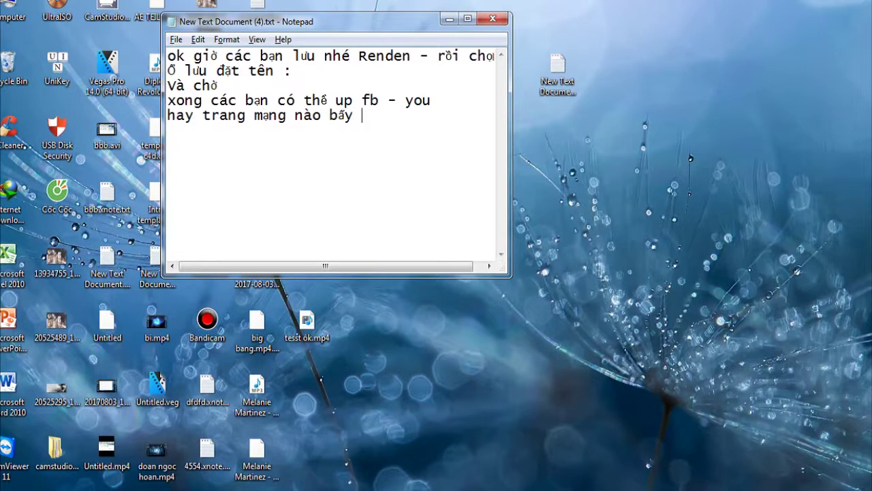
text( ky)
key(BackSpace)
key(BackSpace)
key(BackSpace)
key(BackSpace)
text(t ky)
key(Return)
text(..........)
key(Return)
text(c)
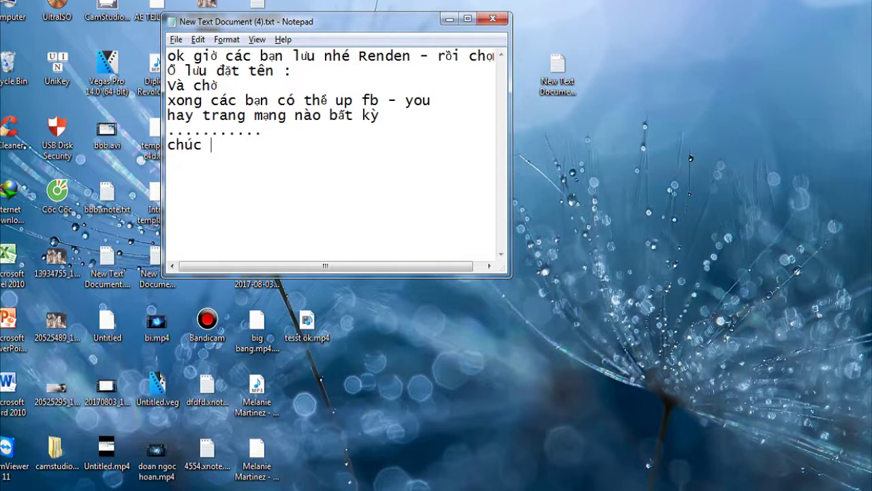
text(huc các bạn thanh)
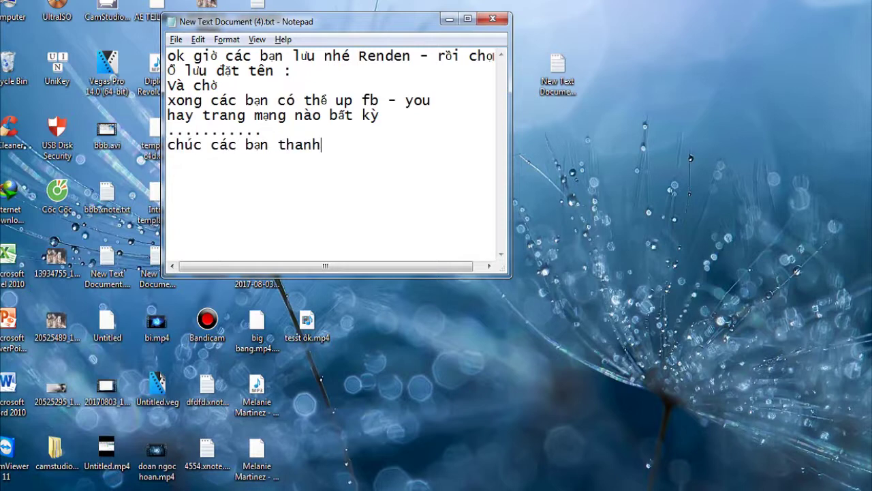
text(f coong .)
key(Return)
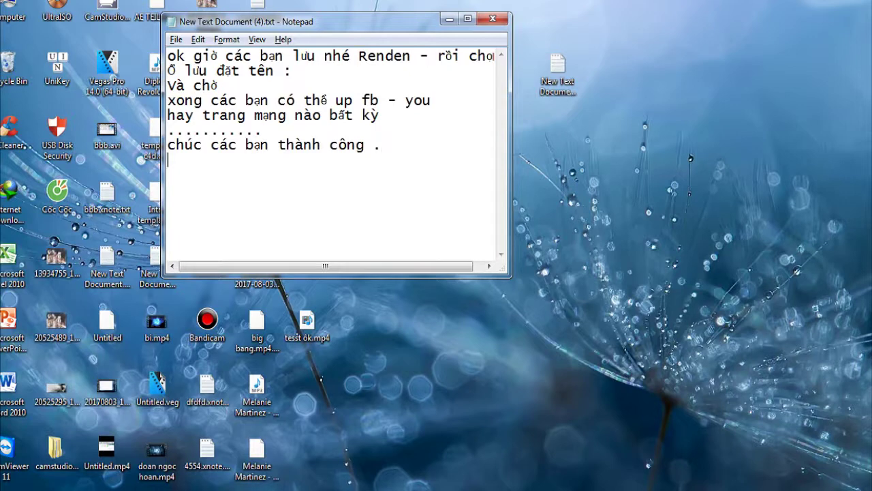